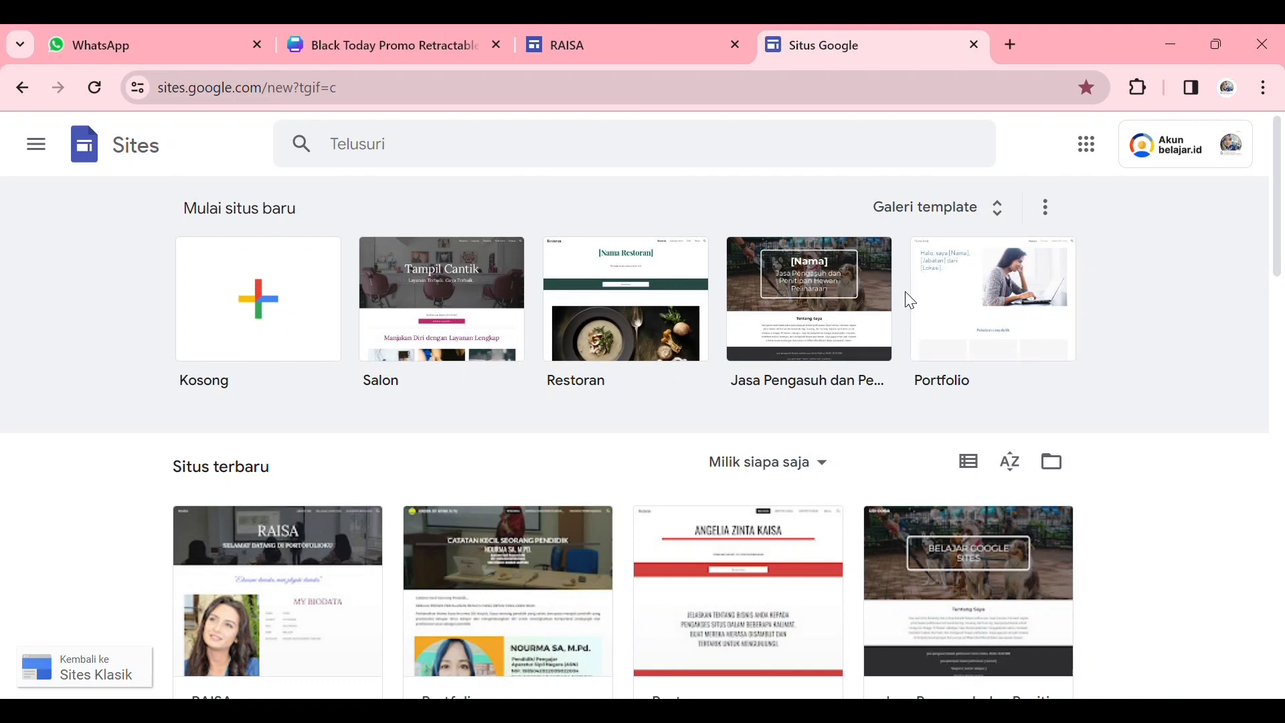
- Browse the template gallery's general templates and the Kementerian Pendidikan templates, ending back at the Sites start page
{"action": "left_click", "coordinate": [937, 211]}
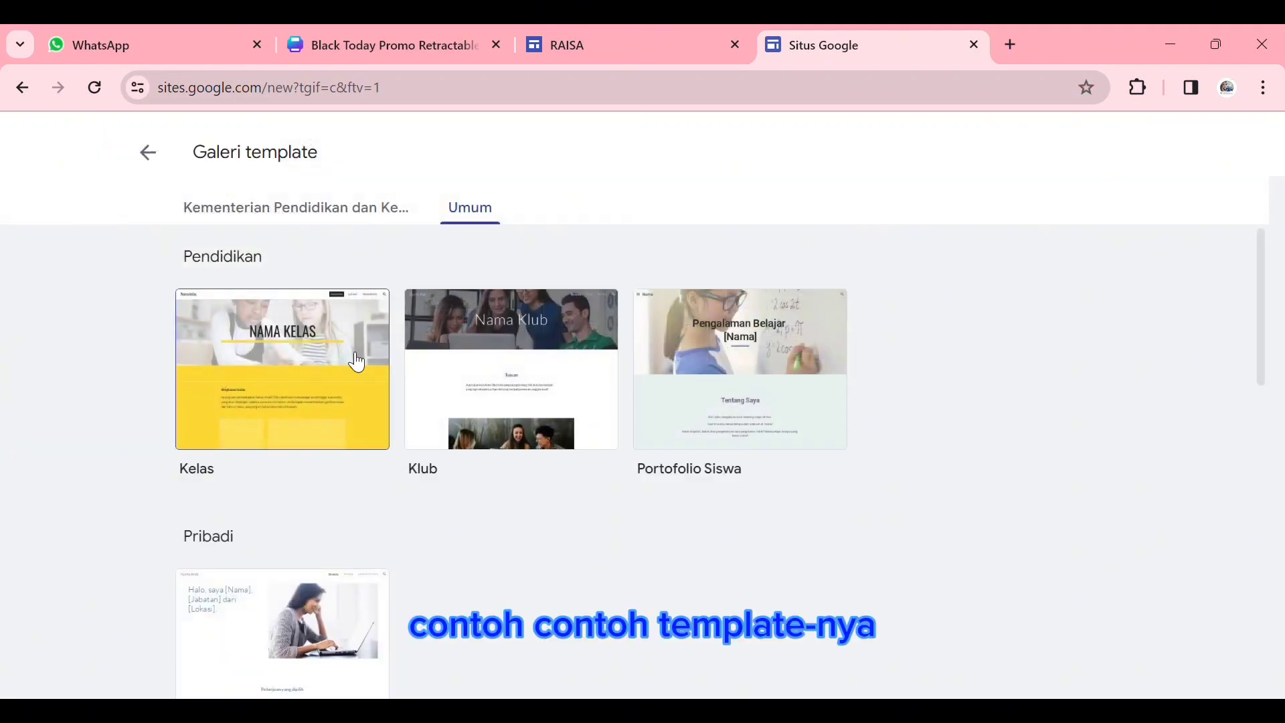
{"action": "scroll", "coordinate": [412, 375], "scroll_direction": "down", "scroll_amount": 12}
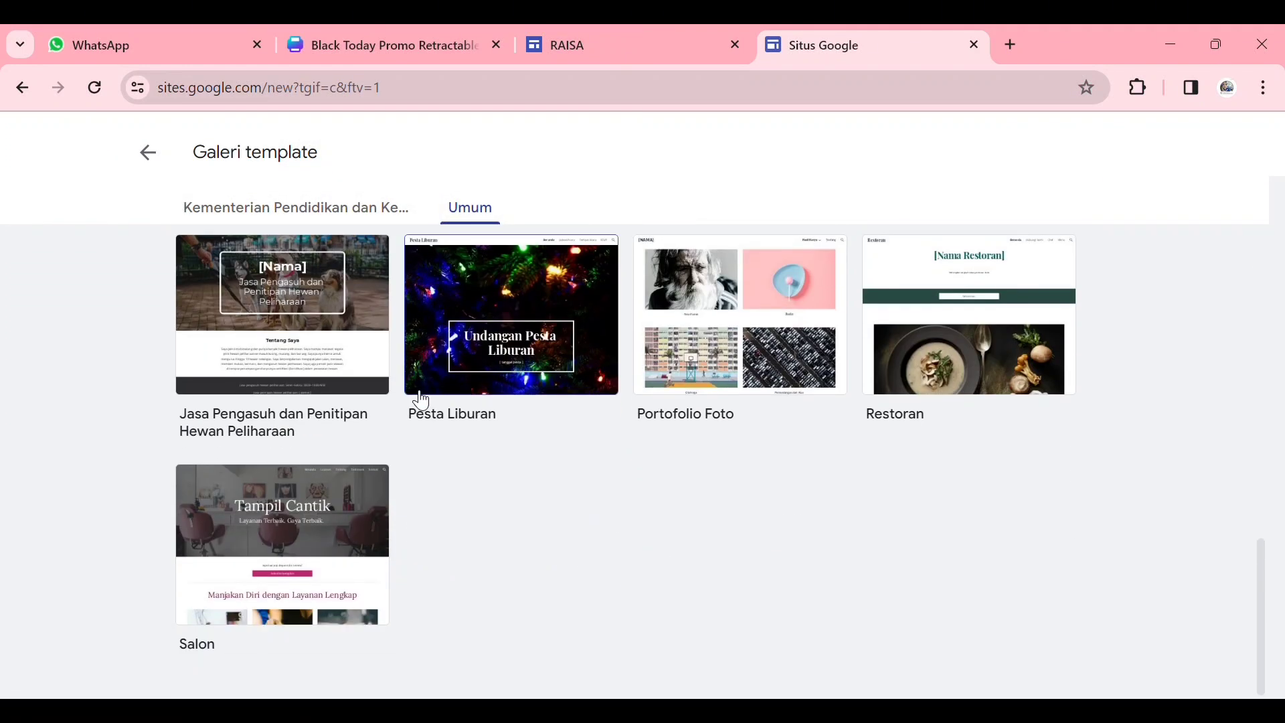
{"action": "scroll", "coordinate": [419, 395], "scroll_direction": "up", "scroll_amount": 8}
{"action": "scroll", "coordinate": [423, 400], "scroll_direction": "up", "scroll_amount": 5}
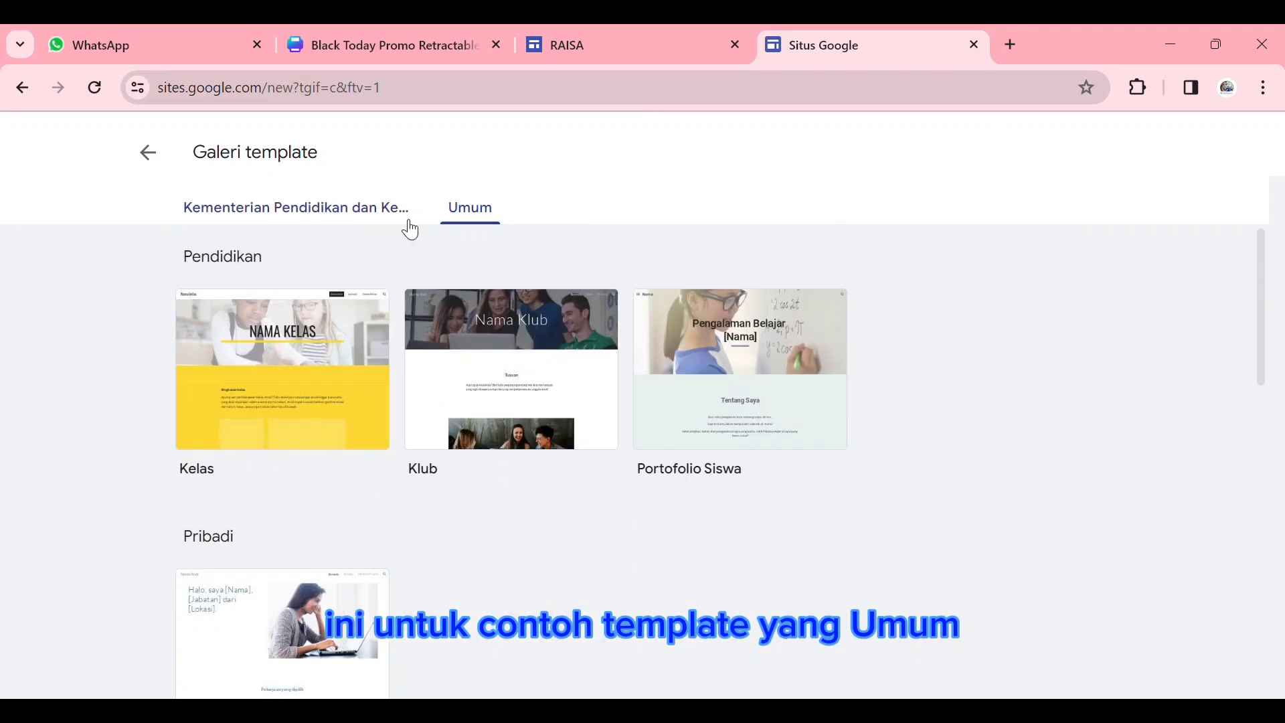
{"action": "left_click", "coordinate": [406, 220]}
{"action": "scroll", "coordinate": [419, 482], "scroll_direction": "down", "scroll_amount": 9}
{"action": "scroll", "coordinate": [419, 482], "scroll_direction": "up", "scroll_amount": 9}
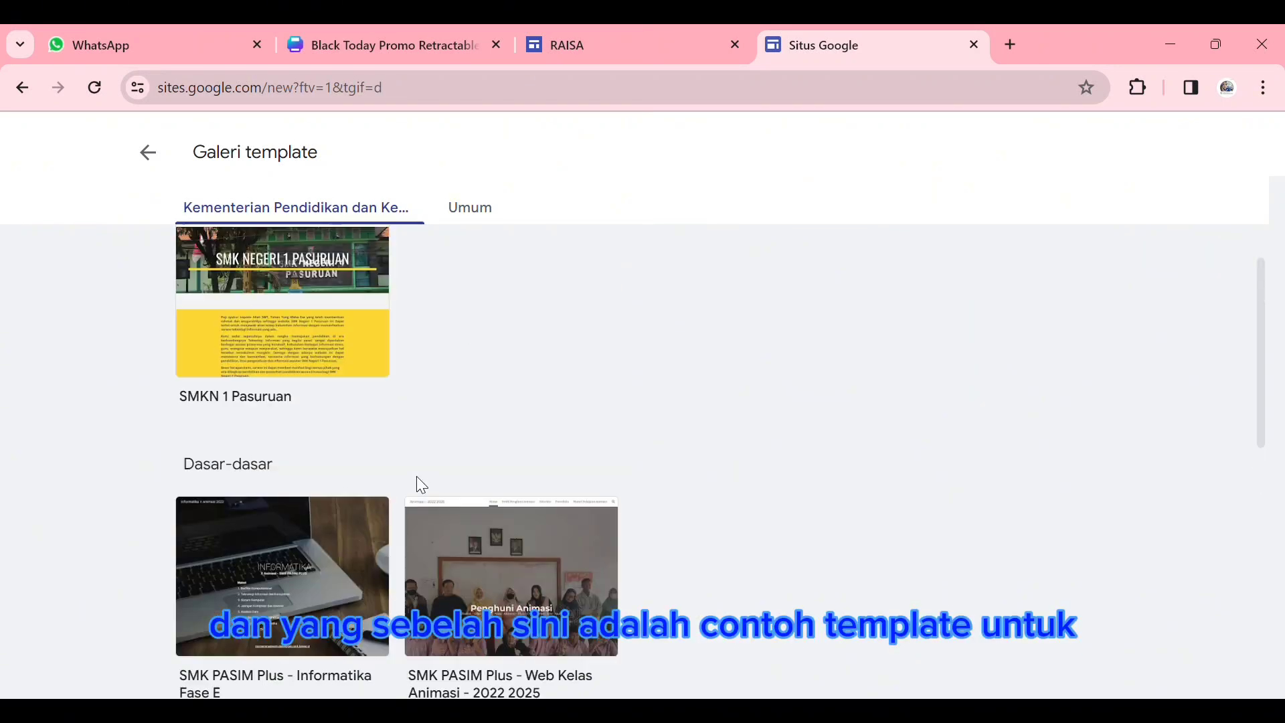
{"action": "left_click", "coordinate": [149, 154]}
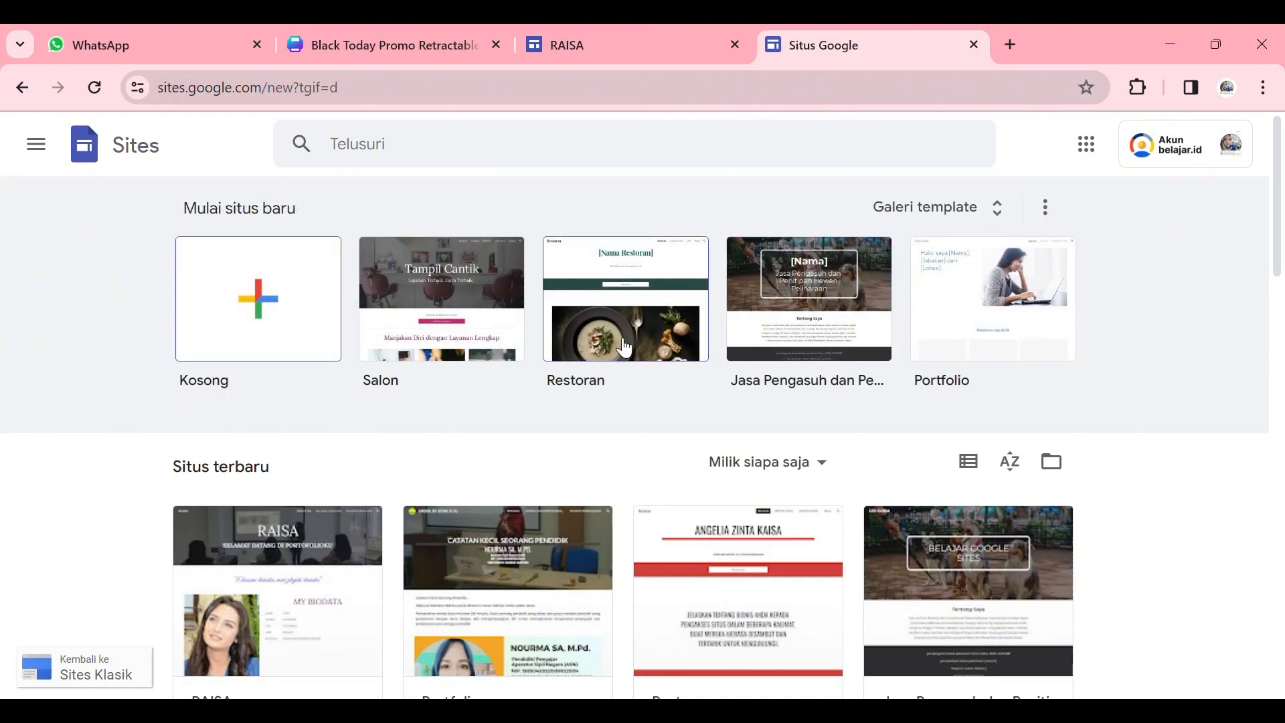
- Create a new site from the Salon template and look through its home page
{"action": "left_click", "coordinate": [587, 309]}
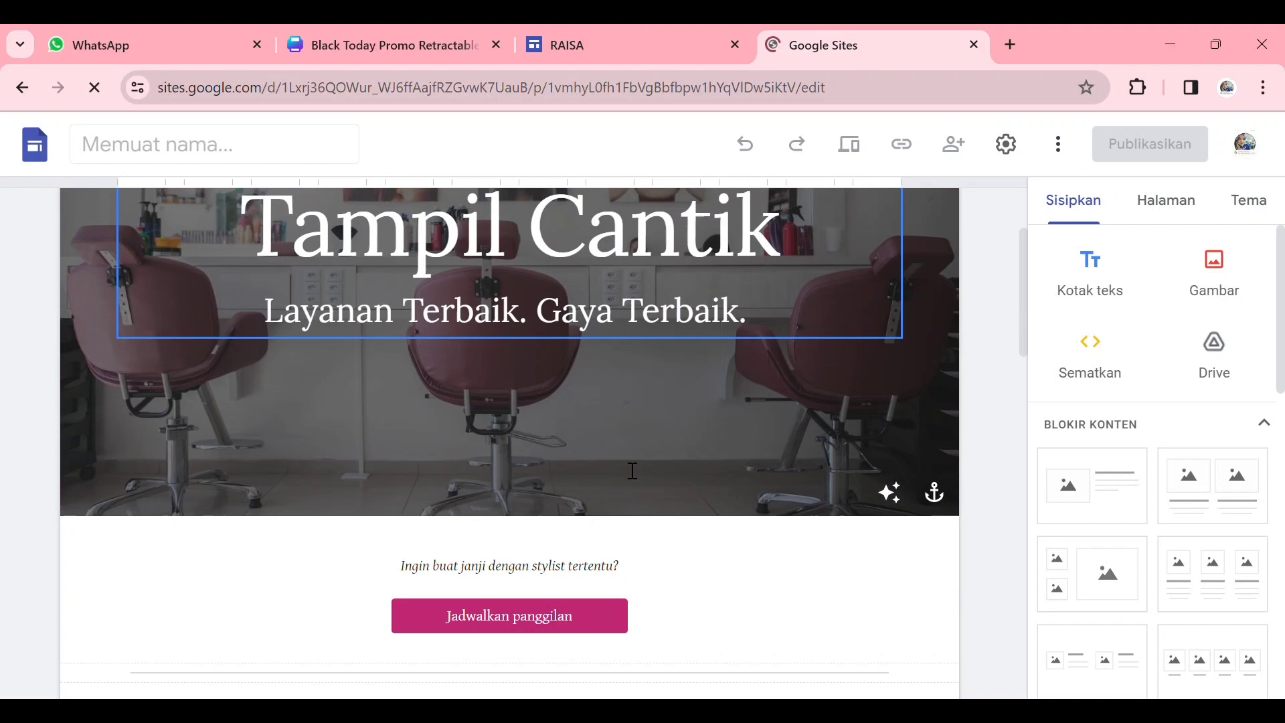
{"action": "scroll", "coordinate": [633, 470], "scroll_direction": "down", "scroll_amount": 15}
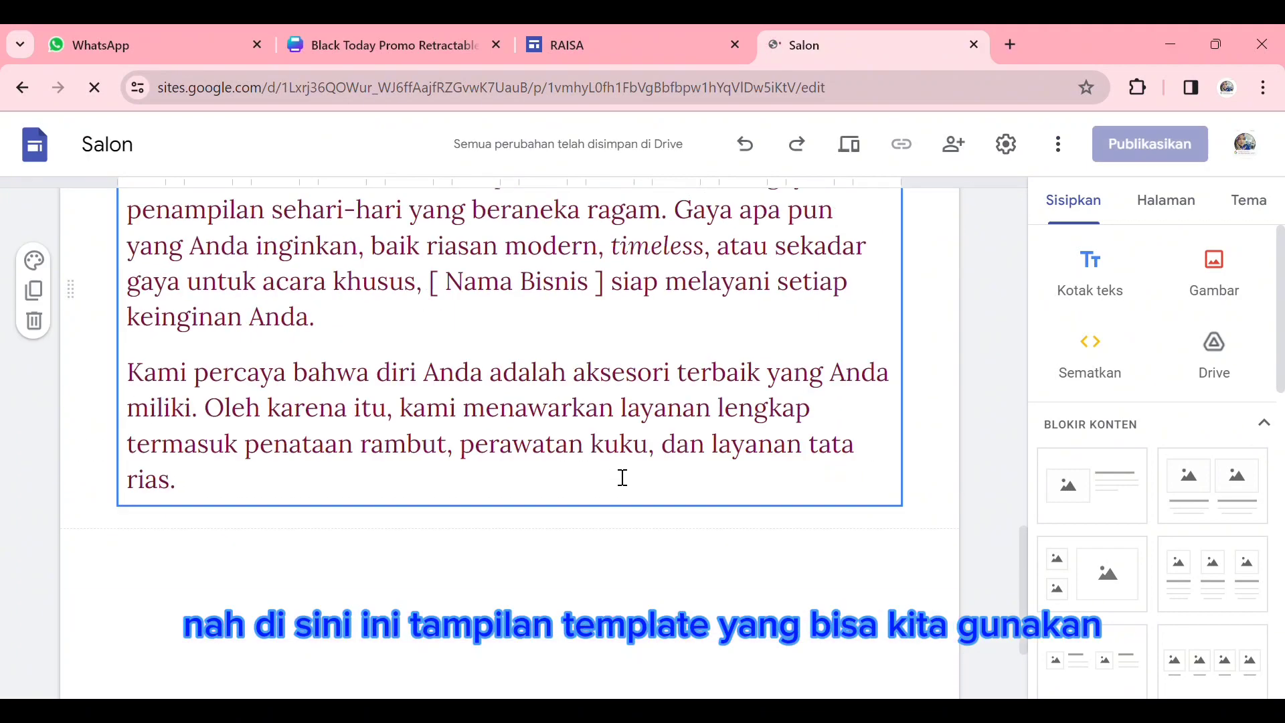
{"action": "scroll", "coordinate": [622, 477], "scroll_direction": "up", "scroll_amount": 15}
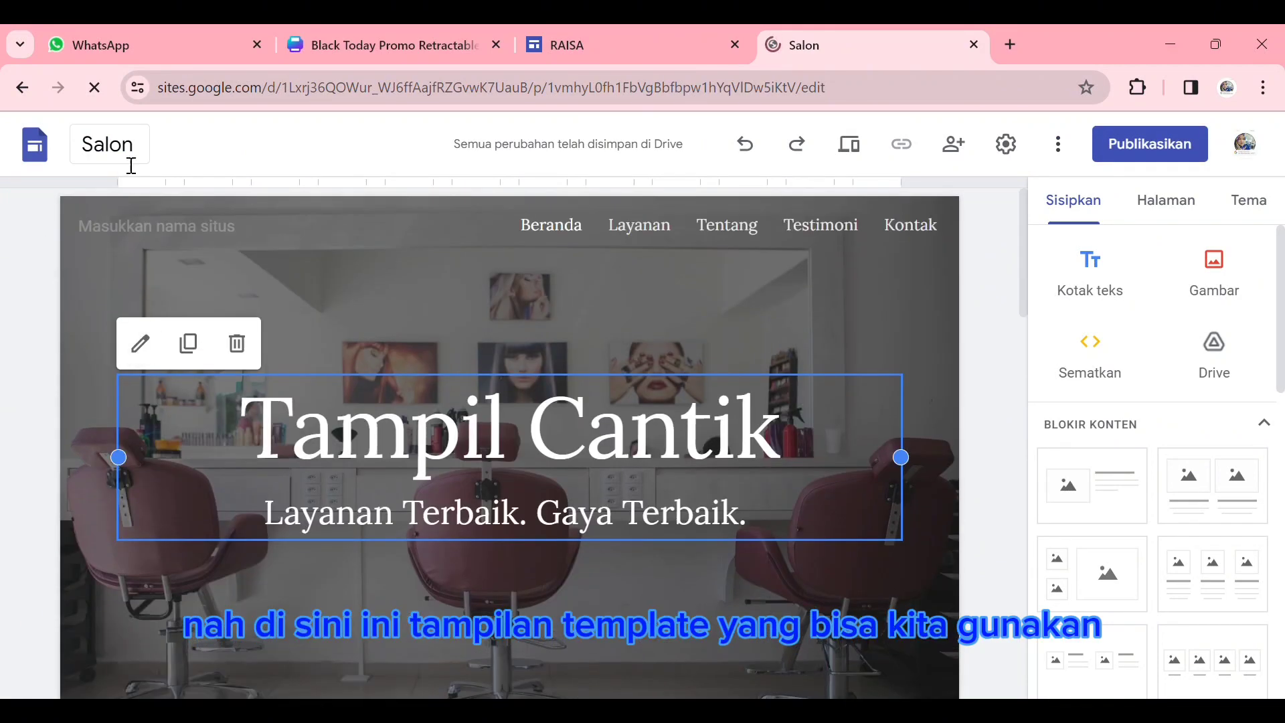
- Rename the site file from Salon to the site owner's name
{"action": "left_click", "coordinate": [178, 158]}
{"action": "left_click_drag", "start_coordinate": [164, 158], "coordinate": [54, 152]}
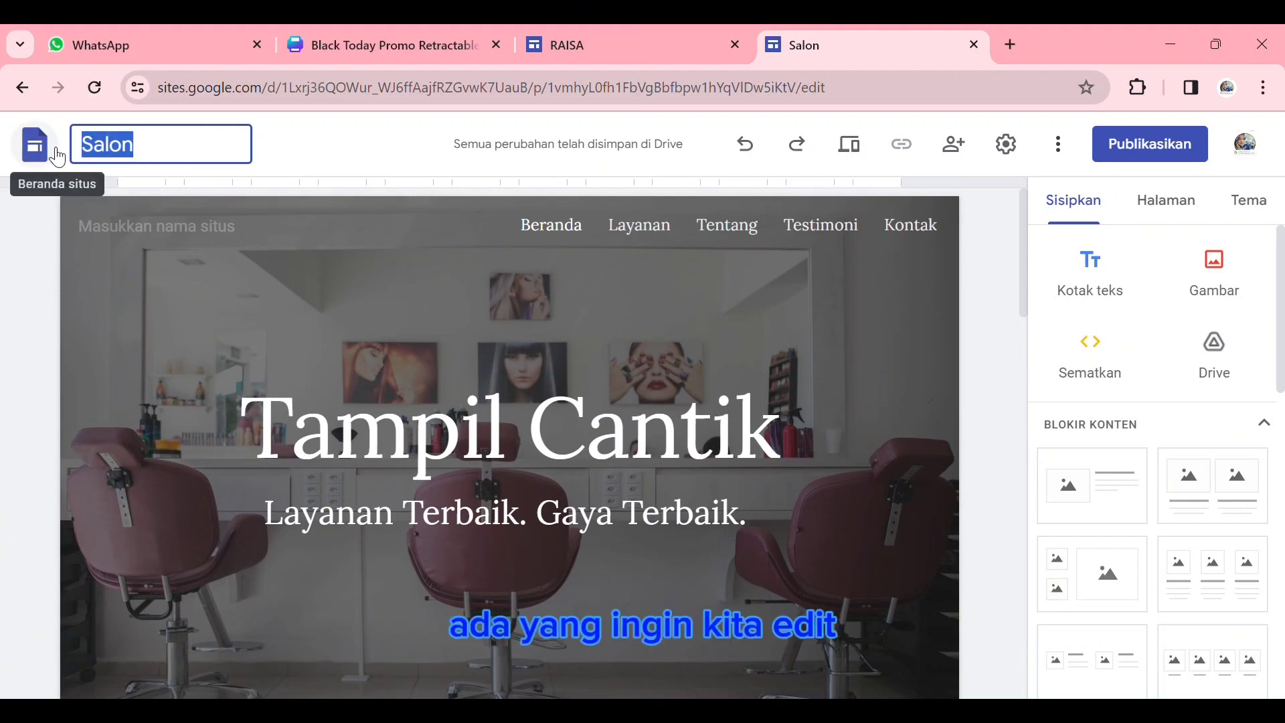
{"action": "type", "text": "NOURMA SA"}
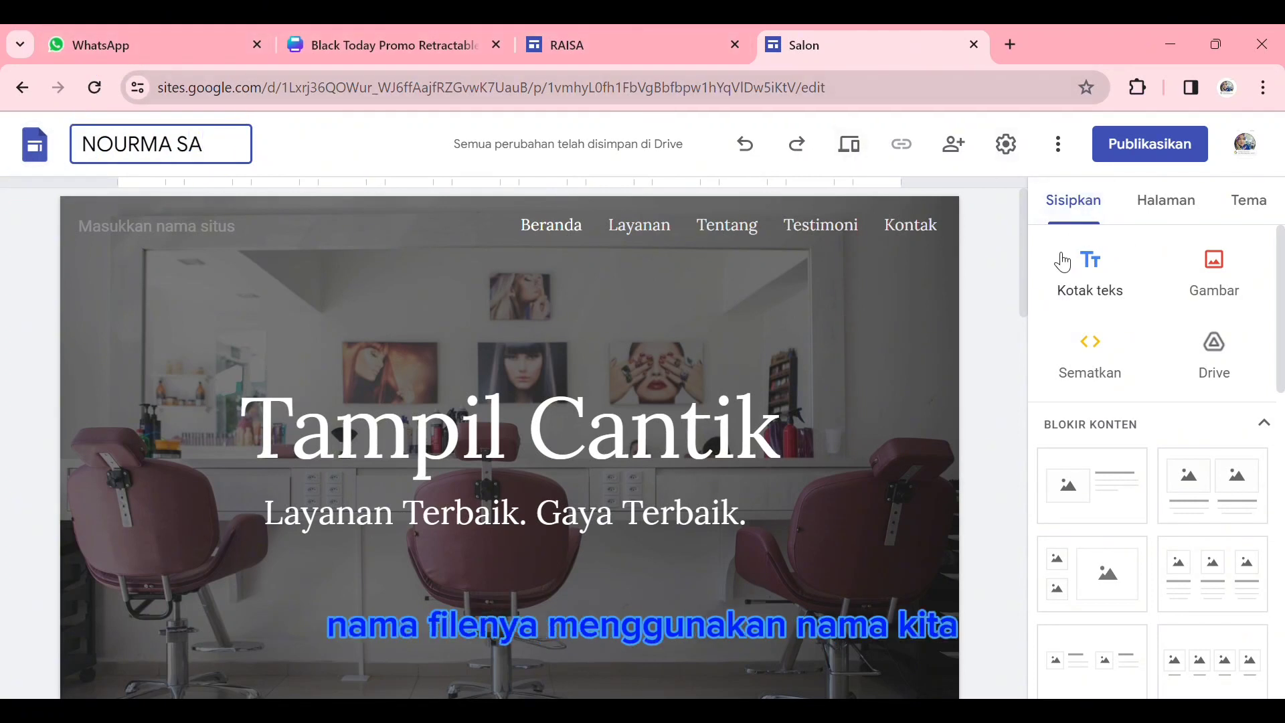
{"action": "left_click", "coordinate": [1003, 301]}
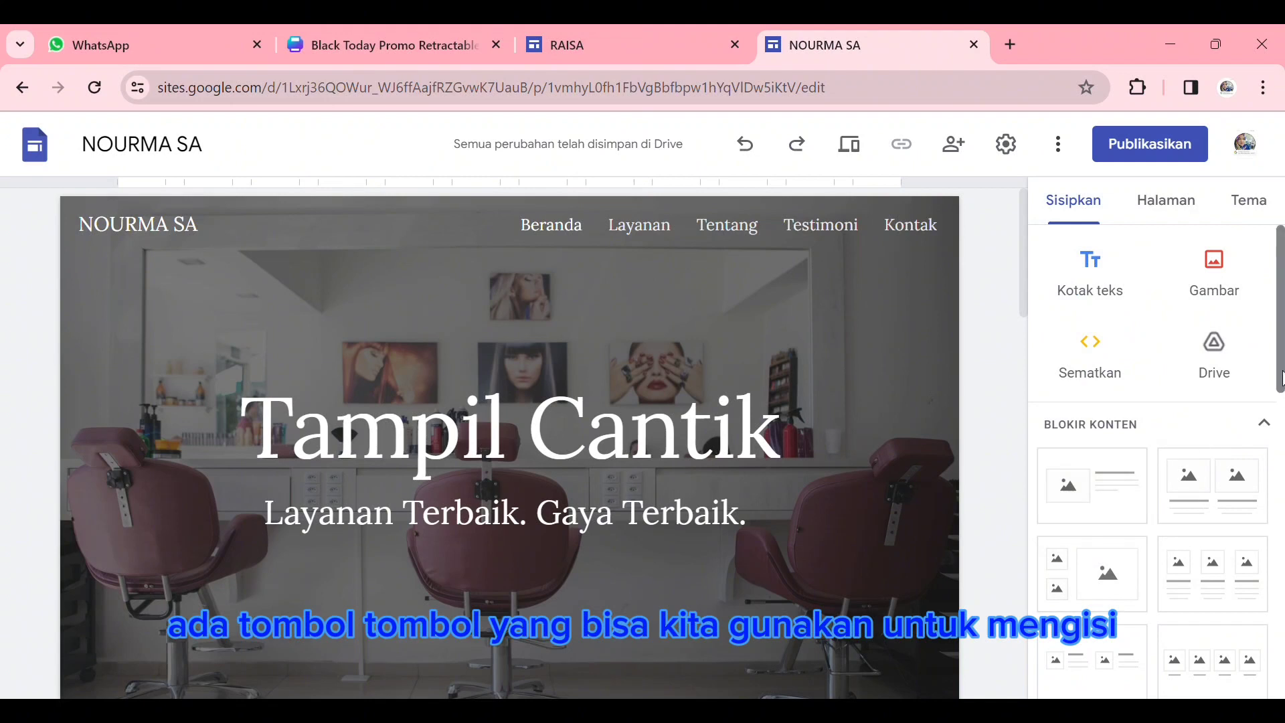
- Examine the insert options, the page list and the themes, including the content blocks and elements available for insertion
{"action": "scroll", "coordinate": [1280, 378], "scroll_direction": "down", "scroll_amount": 6}
{"action": "scroll", "coordinate": [1280, 375], "scroll_direction": "up", "scroll_amount": 6}
{"action": "mouse_move", "coordinate": [1280, 375]}
{"action": "left_mouse_down"}
{"action": "mouse_move", "coordinate": [1280, 670]}
{"action": "mouse_move", "coordinate": [1281, 358]}
{"action": "left_mouse_up"}
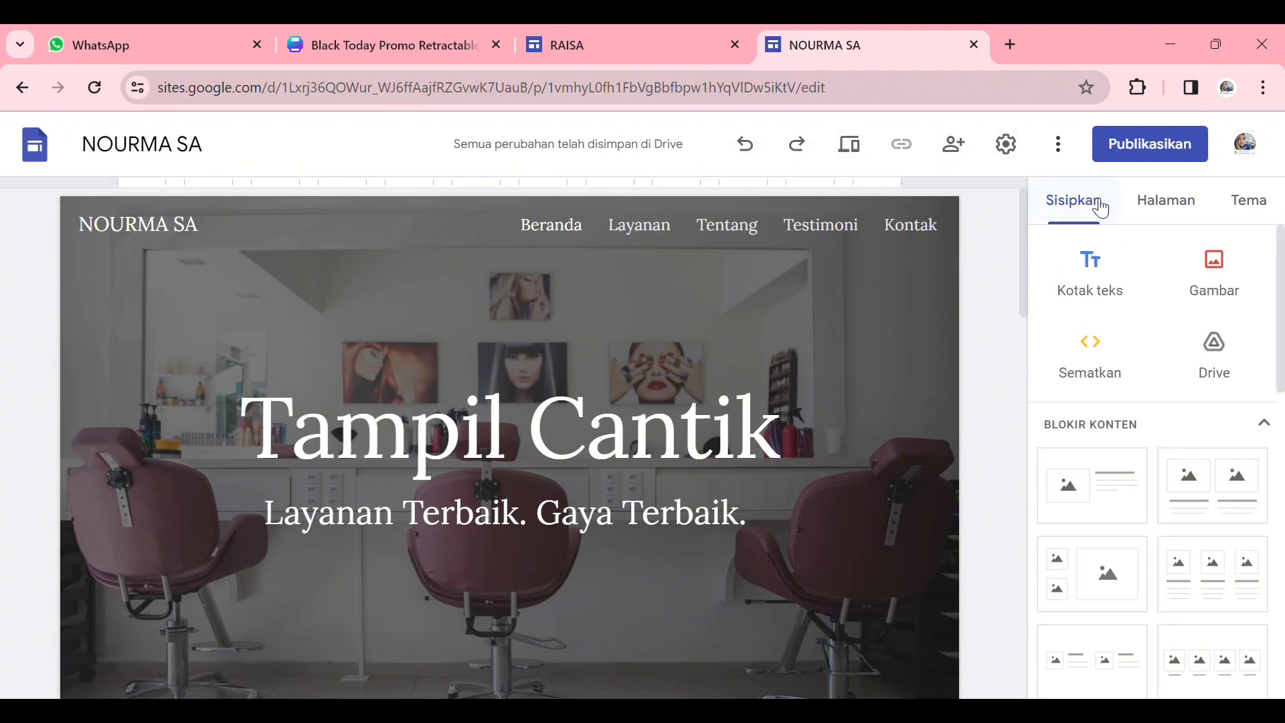
{"action": "left_click", "coordinate": [1180, 205]}
{"action": "left_click", "coordinate": [1240, 206]}
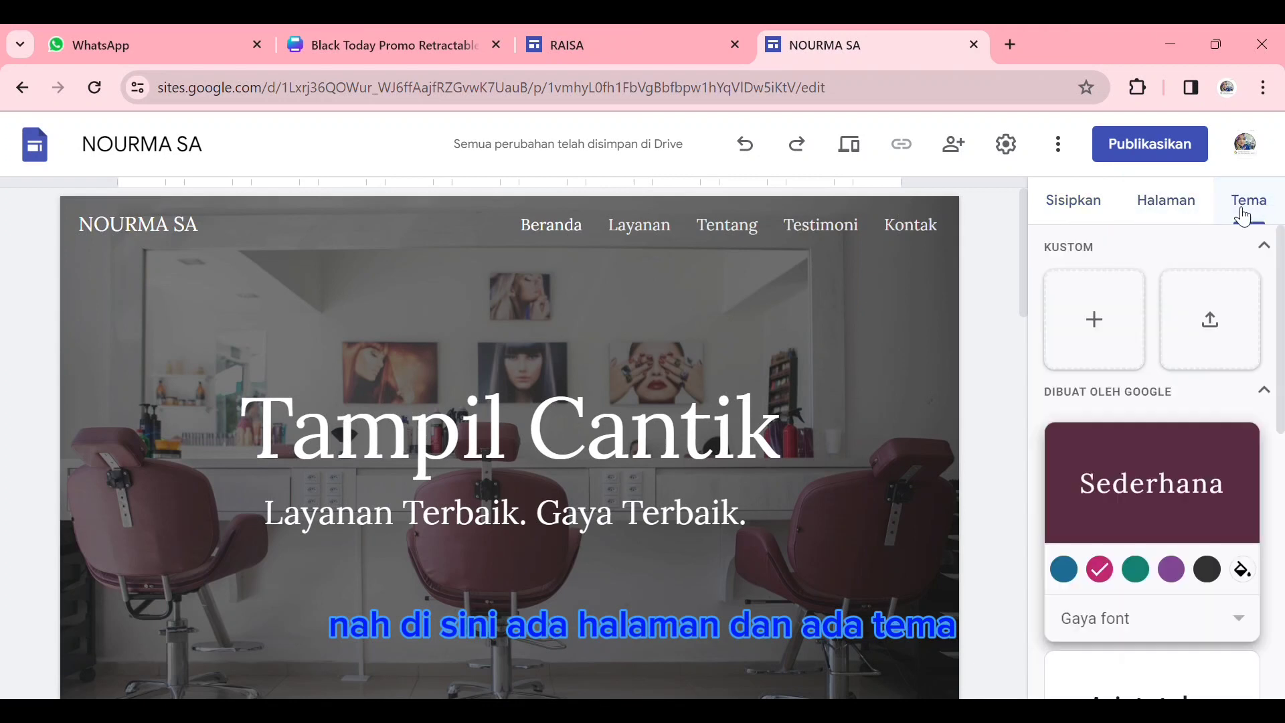
{"action": "left_click", "coordinate": [1073, 201]}
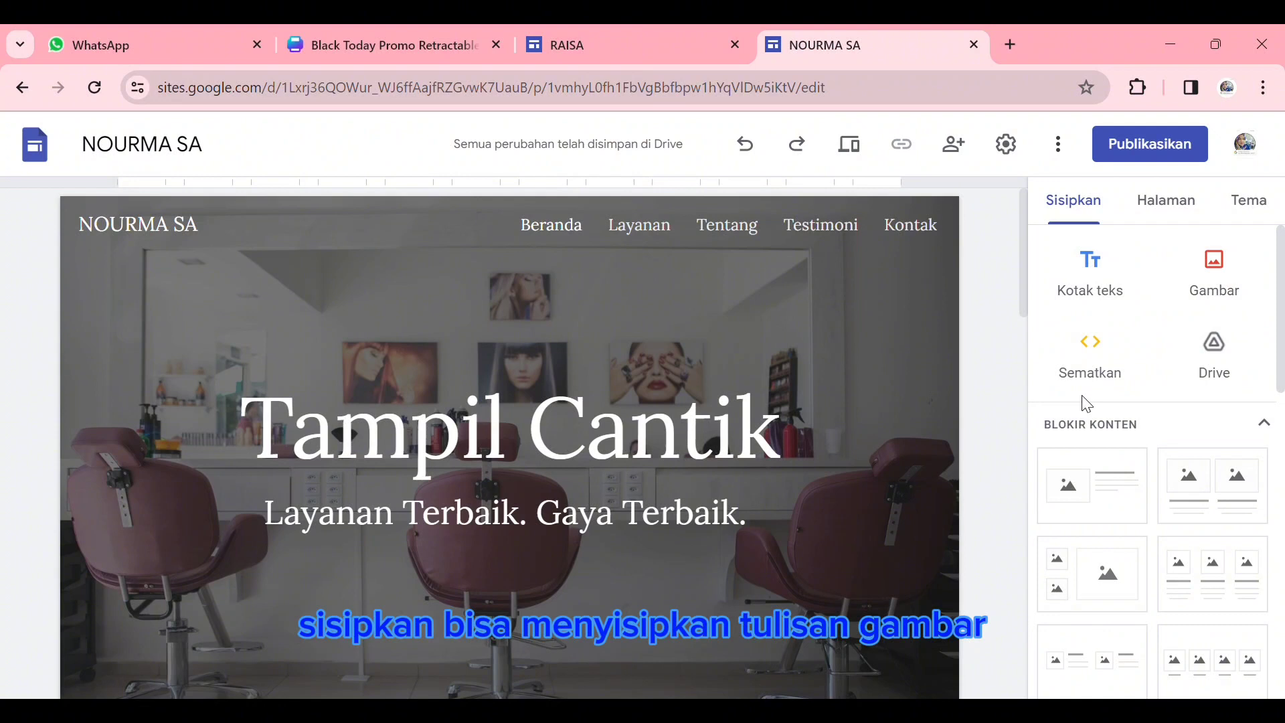
{"action": "scroll", "coordinate": [1136, 493], "scroll_direction": "down", "scroll_amount": 3}
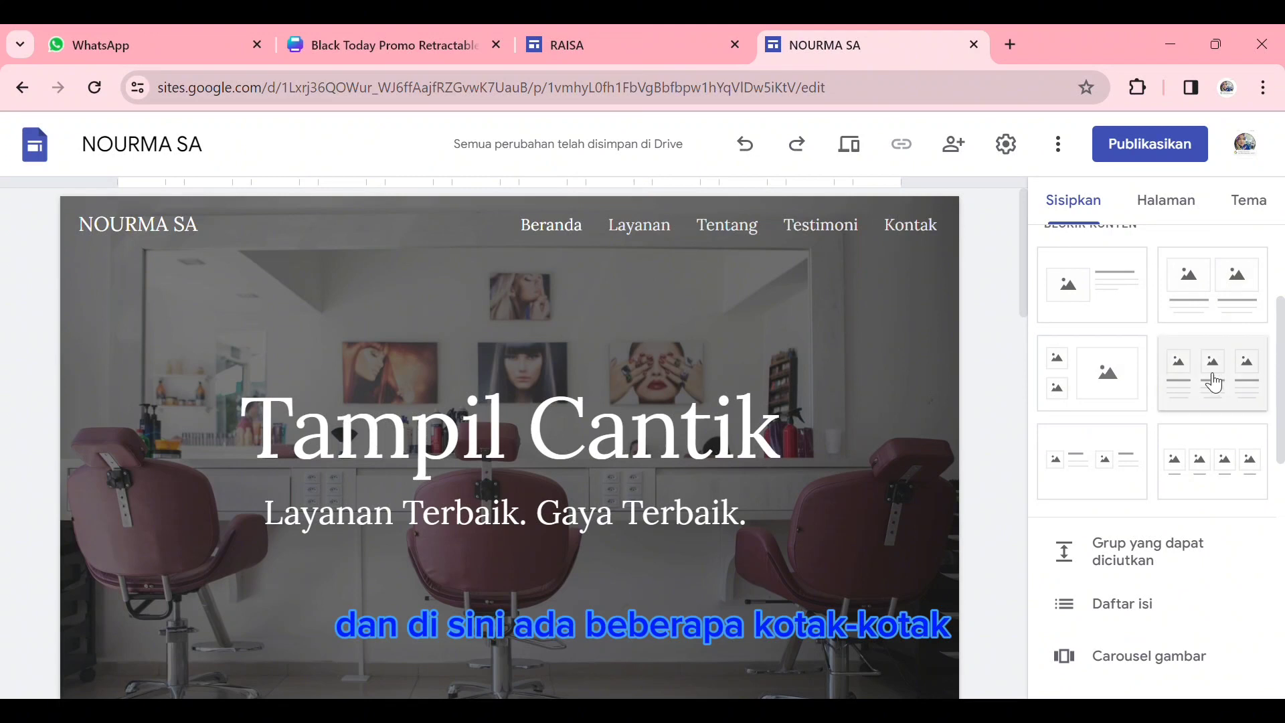
{"action": "scroll", "coordinate": [1158, 462], "scroll_direction": "down", "scroll_amount": 3}
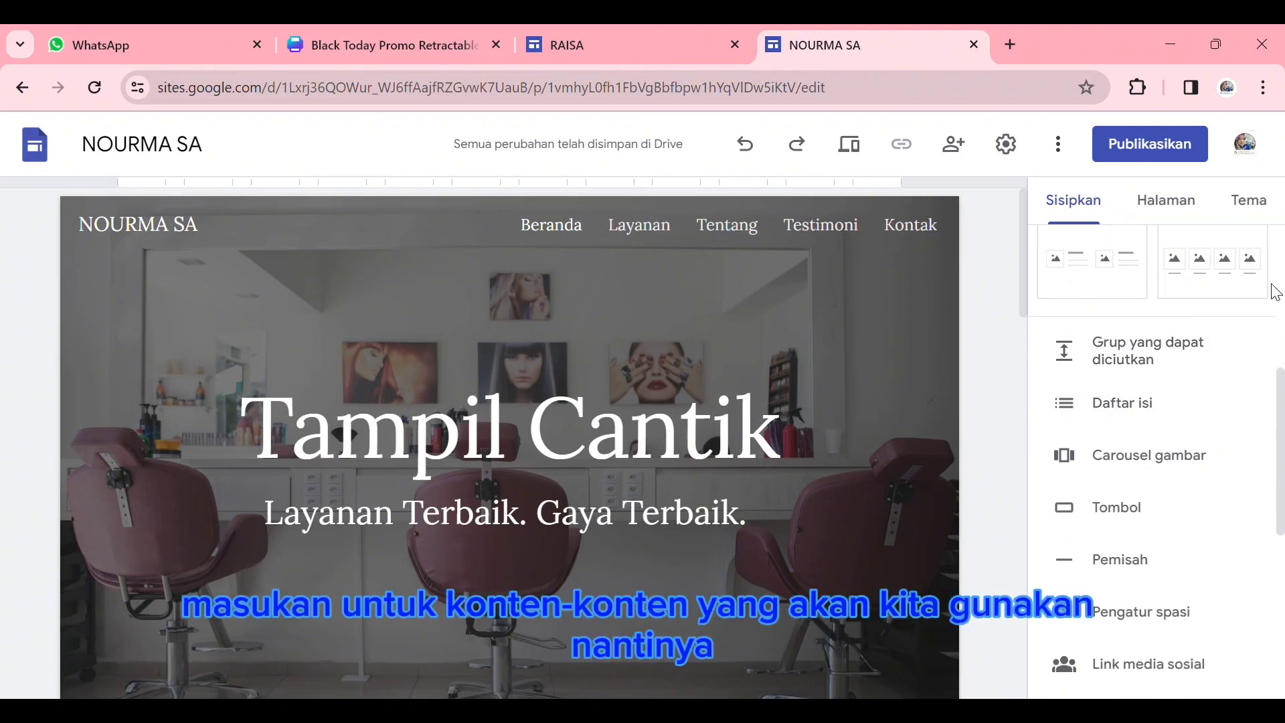
- Rename the Beranda page as ABOUT ME
{"action": "left_click", "coordinate": [1182, 198]}
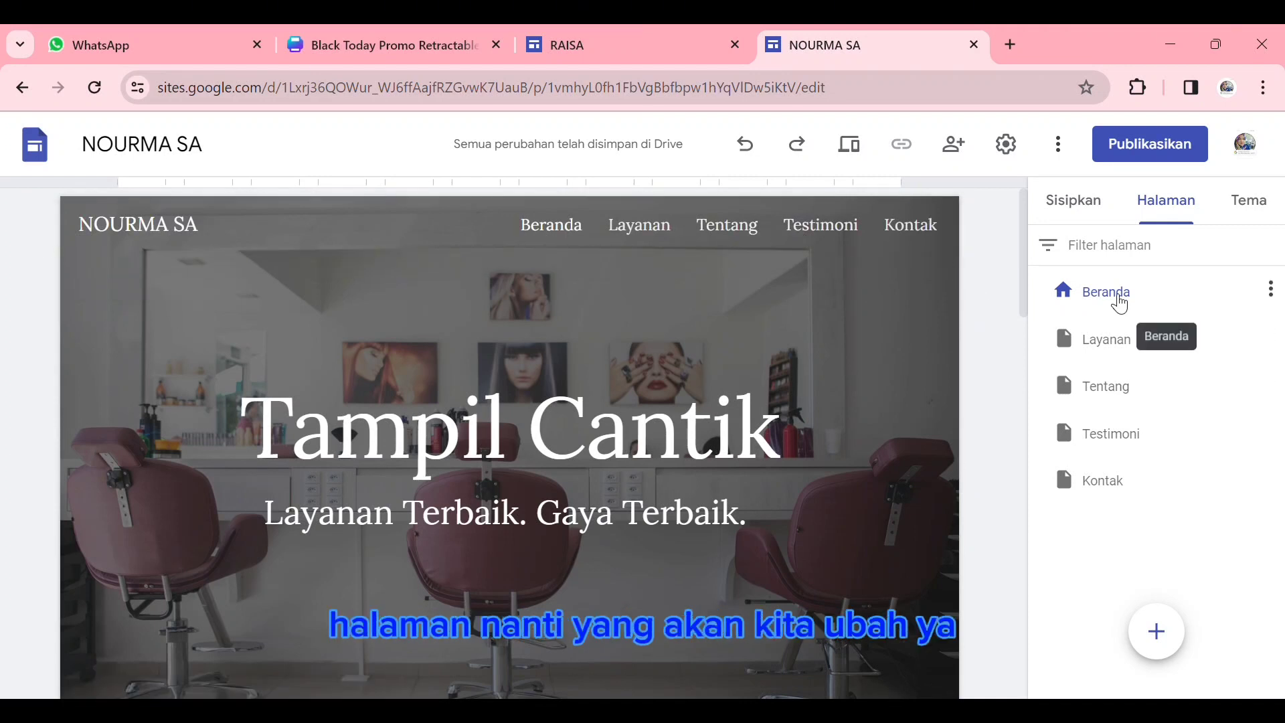
{"action": "double_click", "coordinate": [1120, 305]}
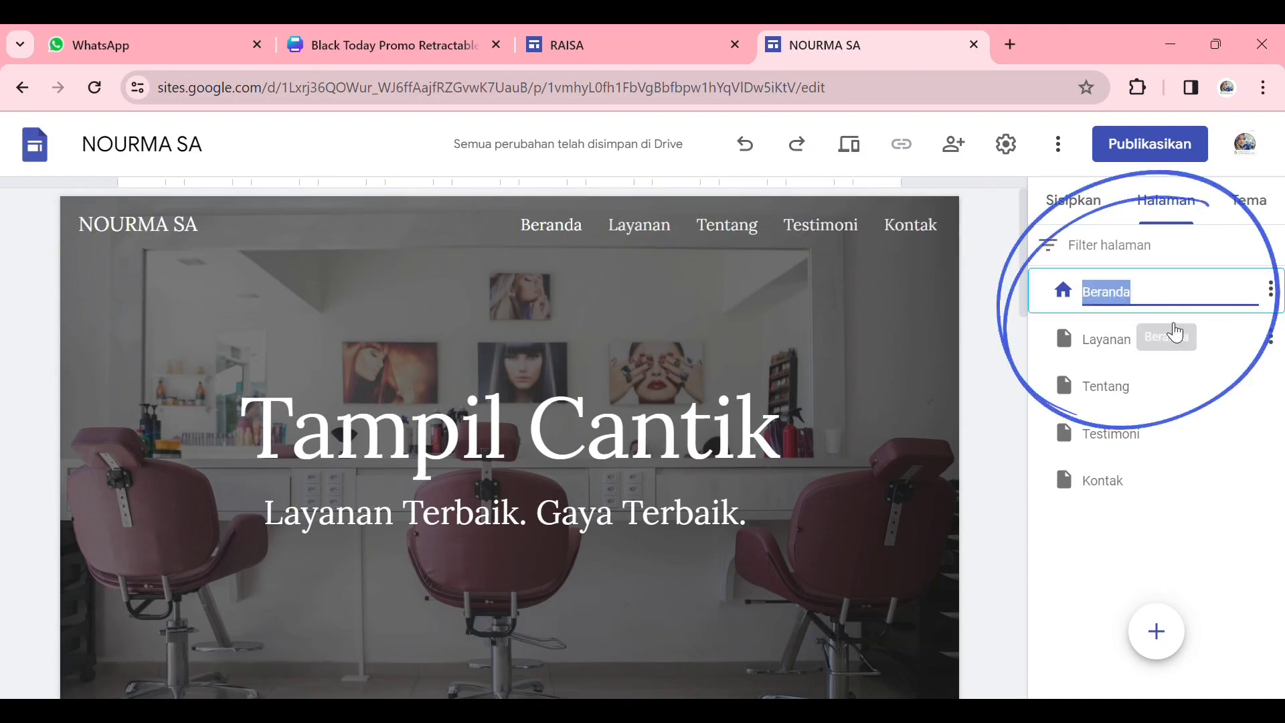
{"action": "type", "text": "ABOUT ME"}
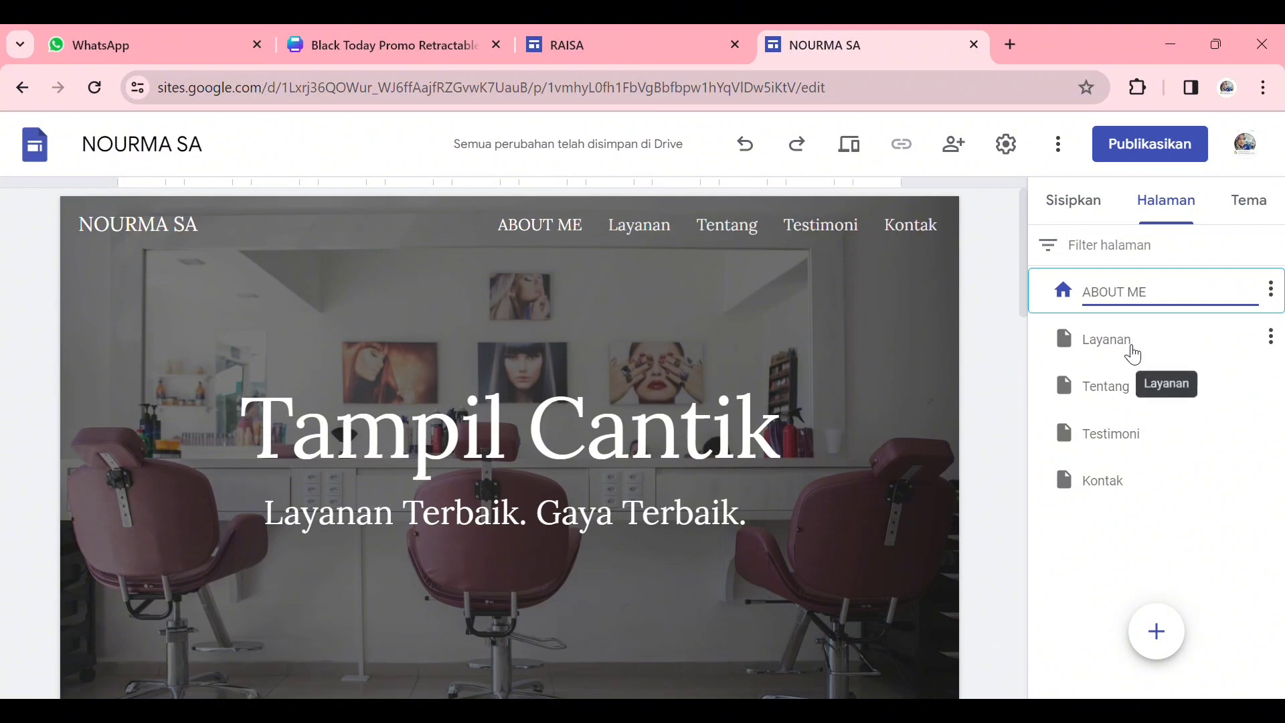
- Rename the Layanan page as JELAJAH LAMPUNG
{"action": "left_click", "coordinate": [1129, 348]}
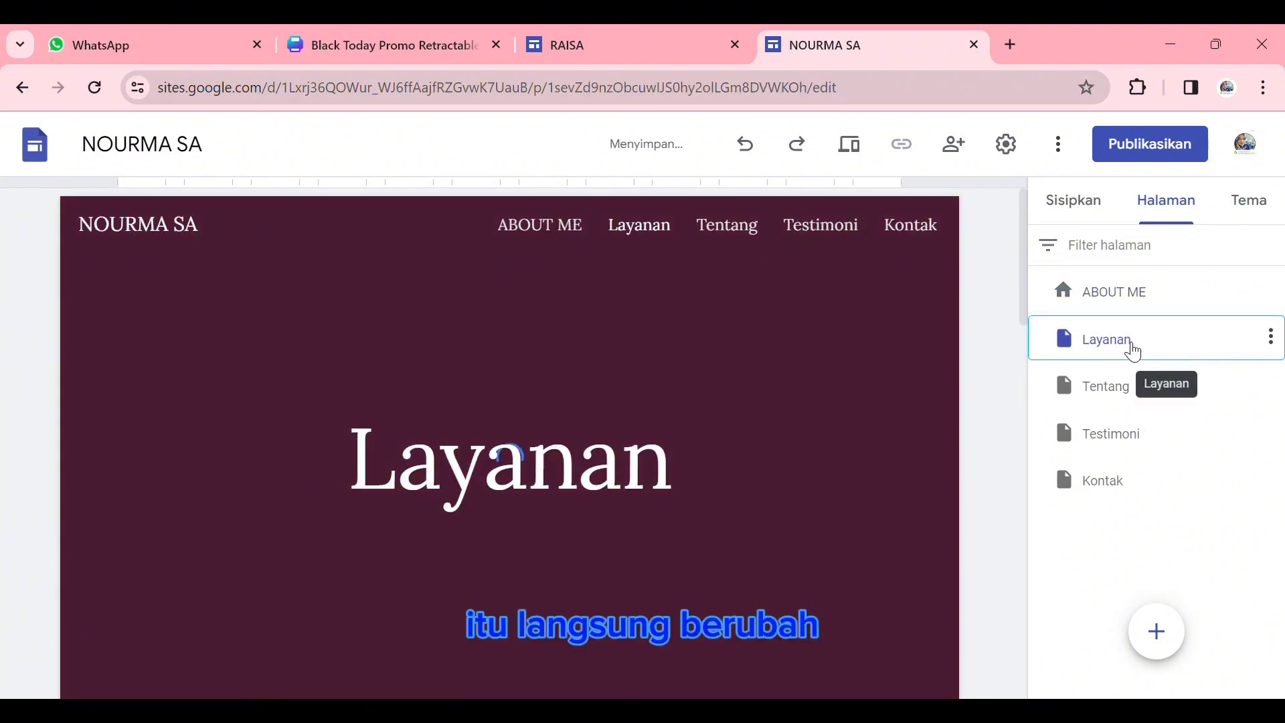
{"action": "double_click", "coordinate": [1138, 349]}
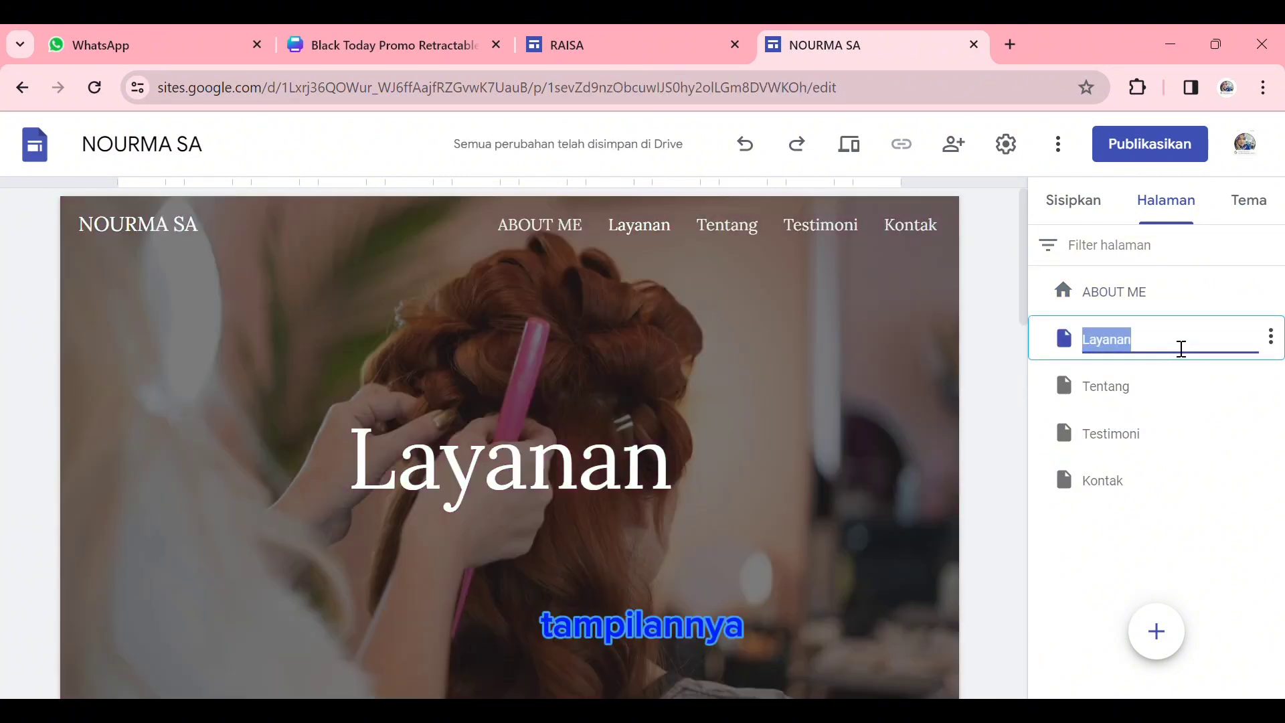
{"action": "type", "text": "JELAJAH LAMPI"}
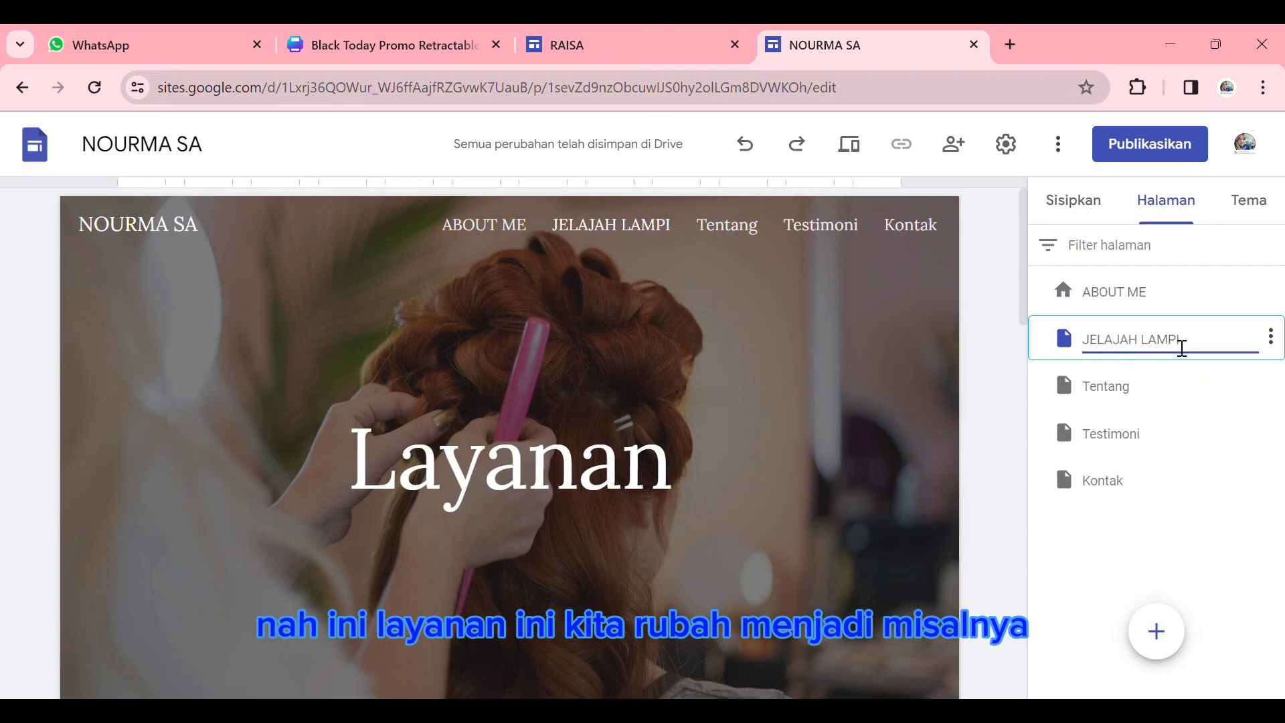
{"action": "key", "text": "BackSpace"}
{"action": "type", "text": "UNG"}
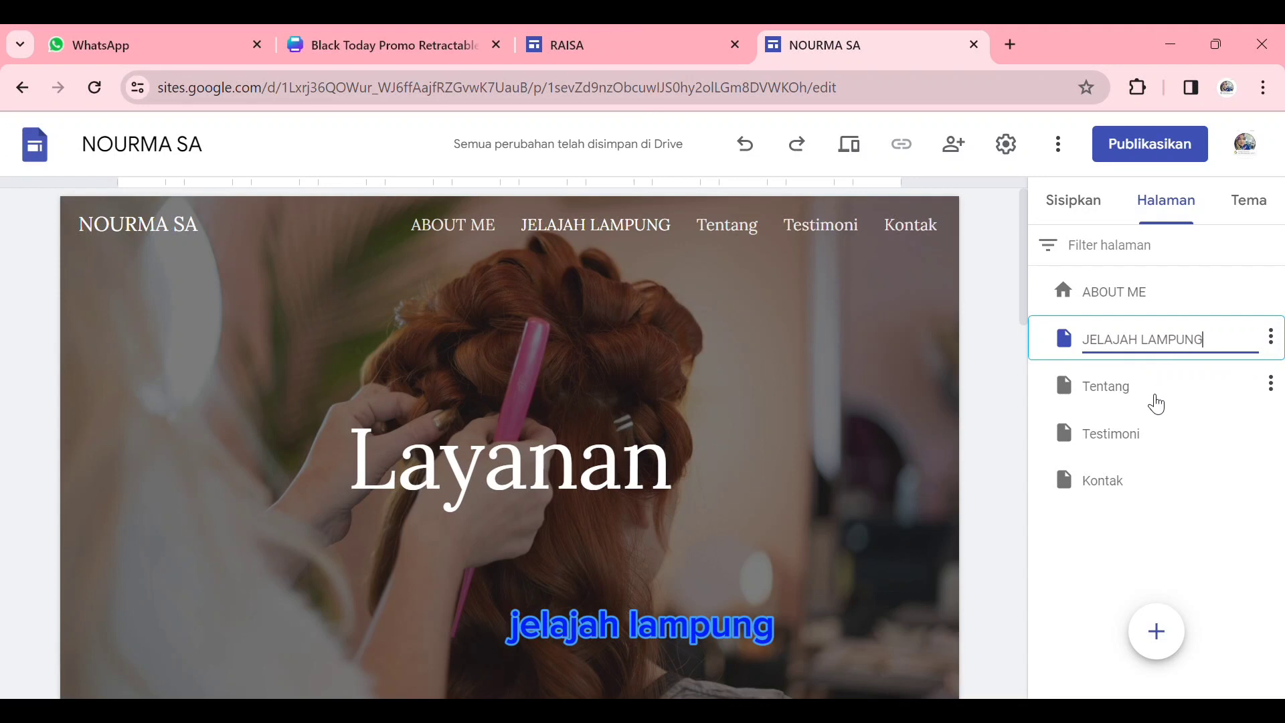
- Rename the Tentang page as JELAJAH EKONOMI
{"action": "left_click", "coordinate": [1142, 399]}
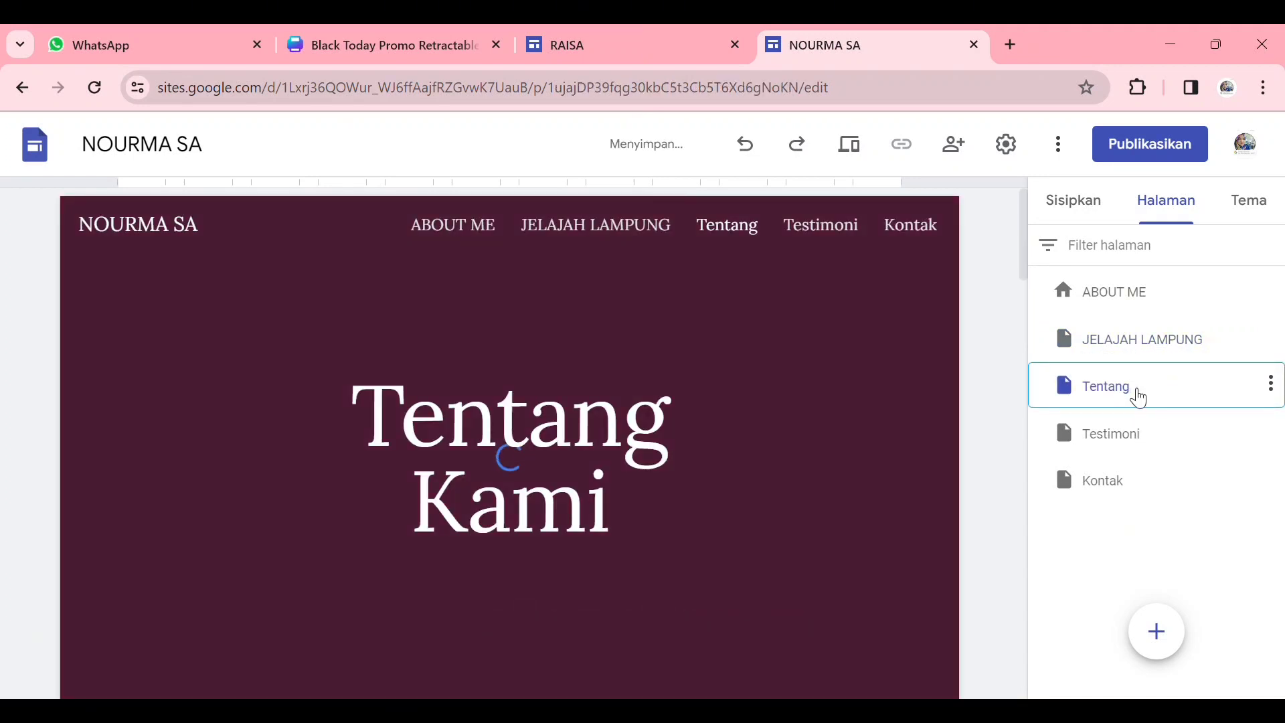
{"action": "double_click", "coordinate": [1139, 398]}
{"action": "type", "text": "JELE"}
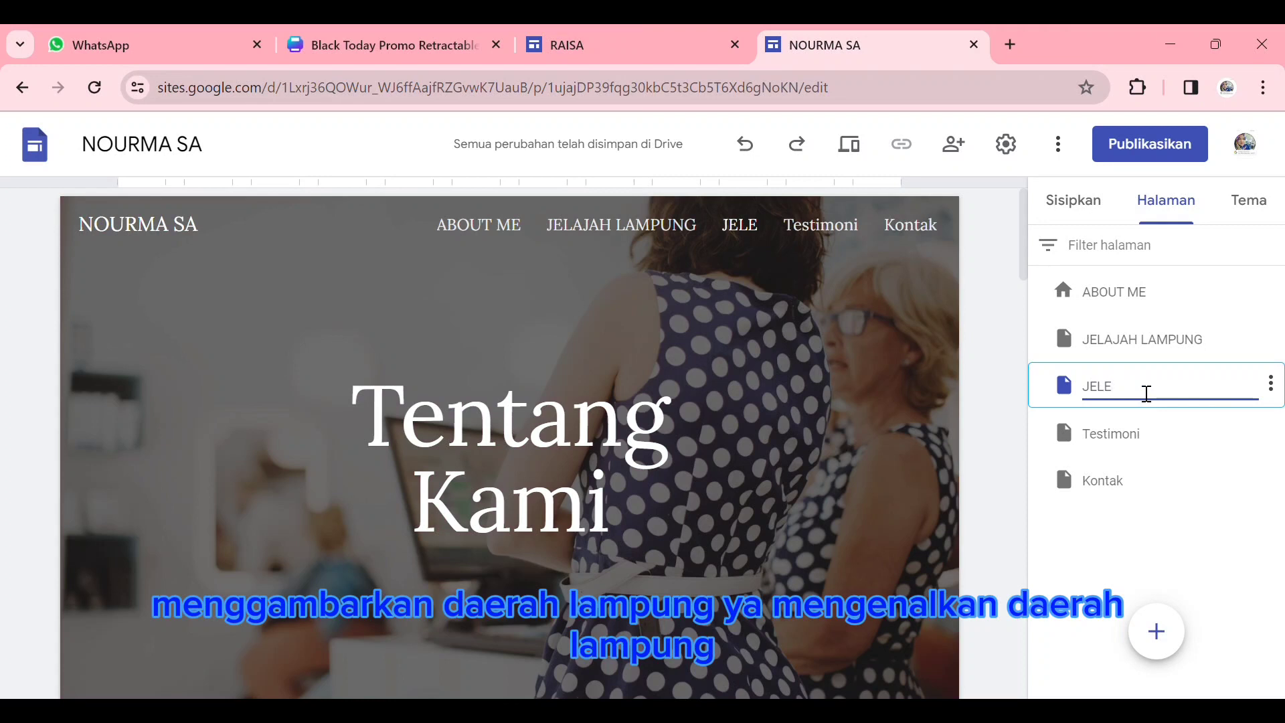
{"action": "key", "text": "BackSpace"}
{"action": "type", "text": "AJAH EKONOMI"}
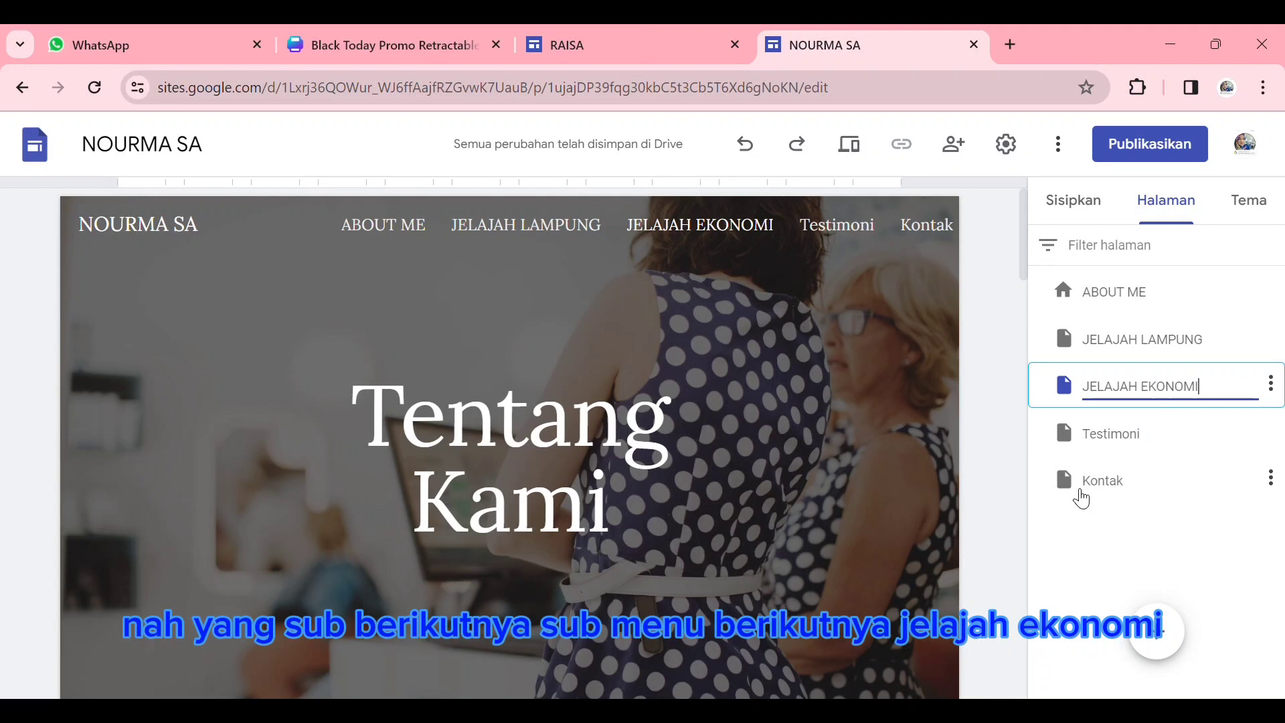
- Delete the Testimoni and Kontak pages from the site
{"action": "left_click", "coordinate": [1201, 439]}
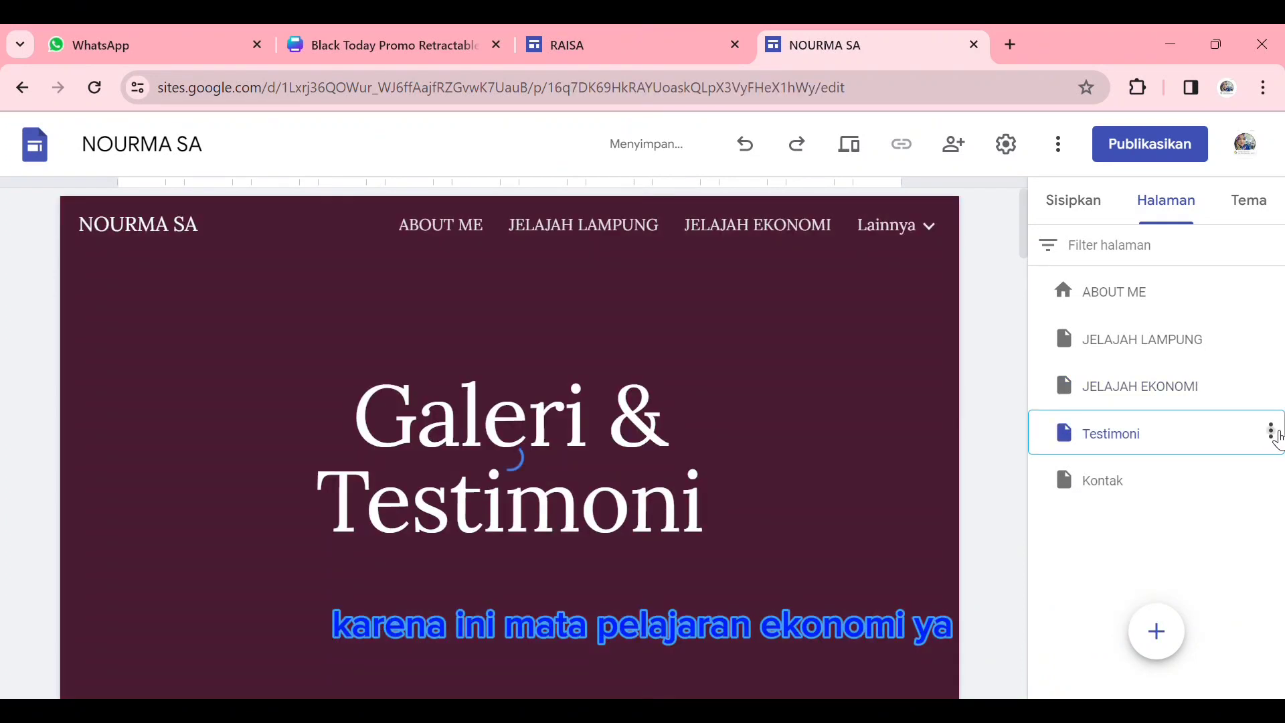
{"action": "left_click", "coordinate": [1270, 430]}
{"action": "left_click", "coordinate": [1111, 662]}
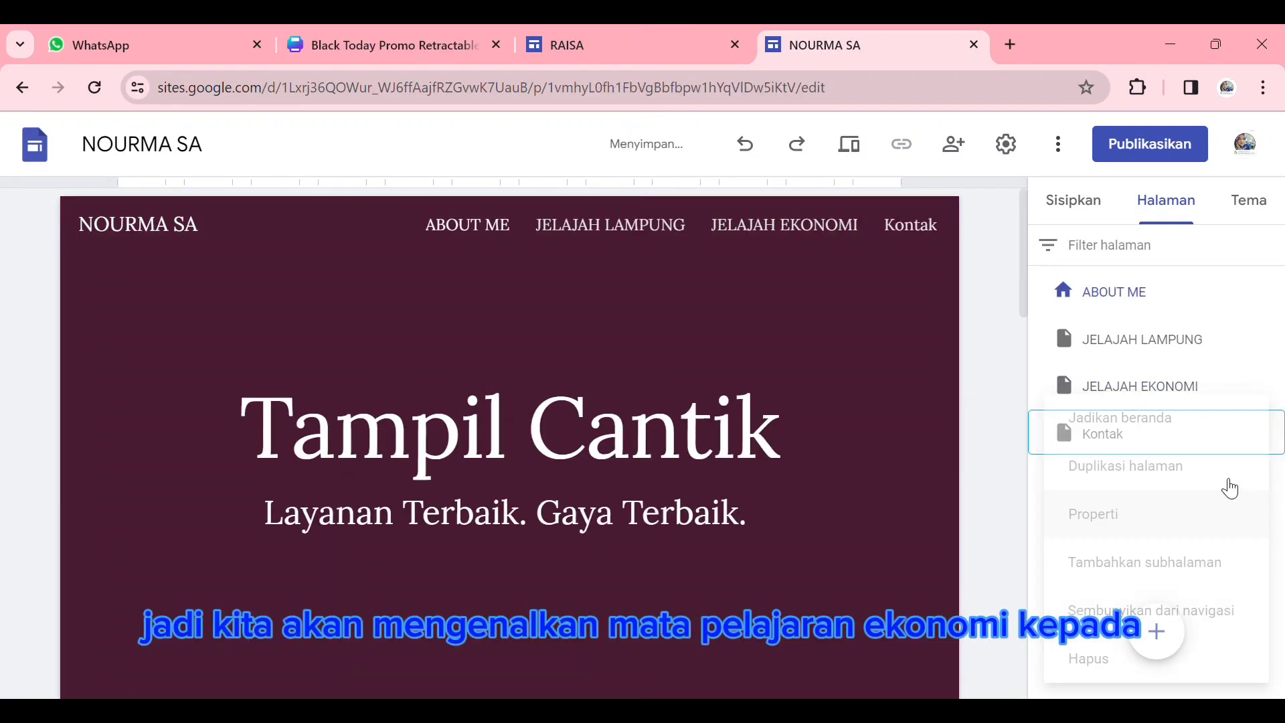
{"action": "left_click", "coordinate": [1230, 438]}
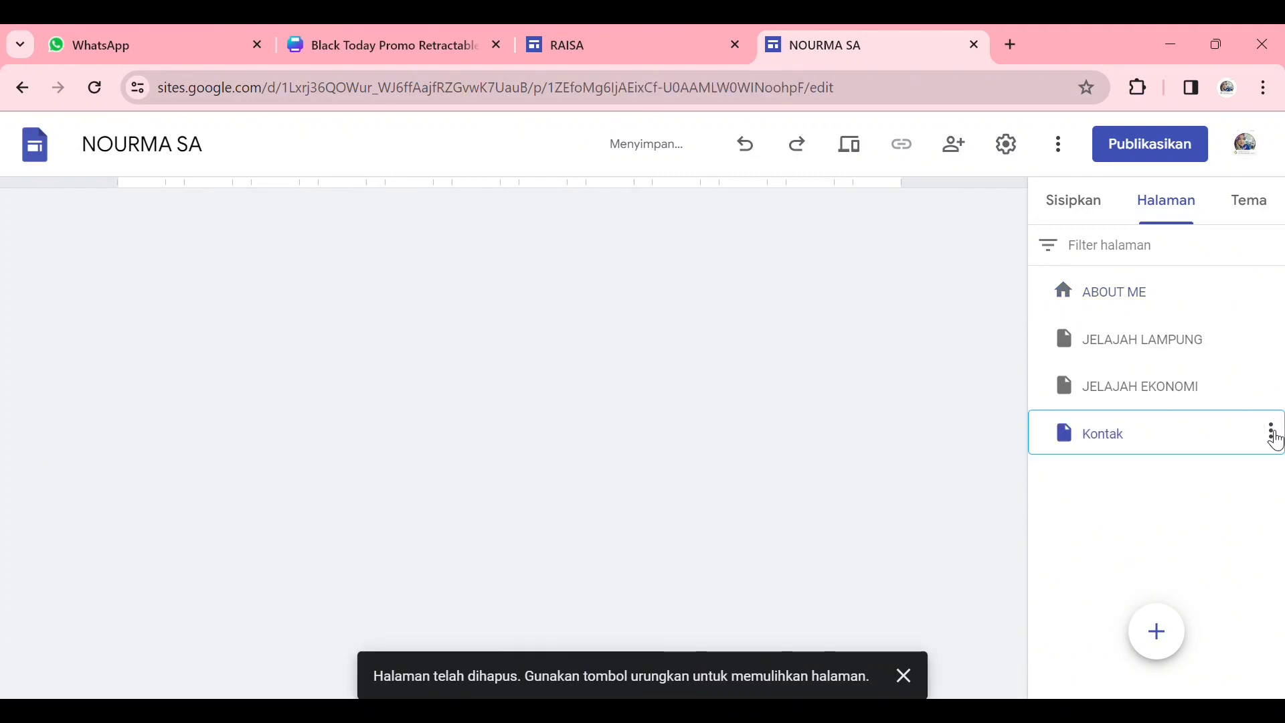
{"action": "left_click", "coordinate": [1271, 431]}
{"action": "left_click", "coordinate": [1116, 666]}
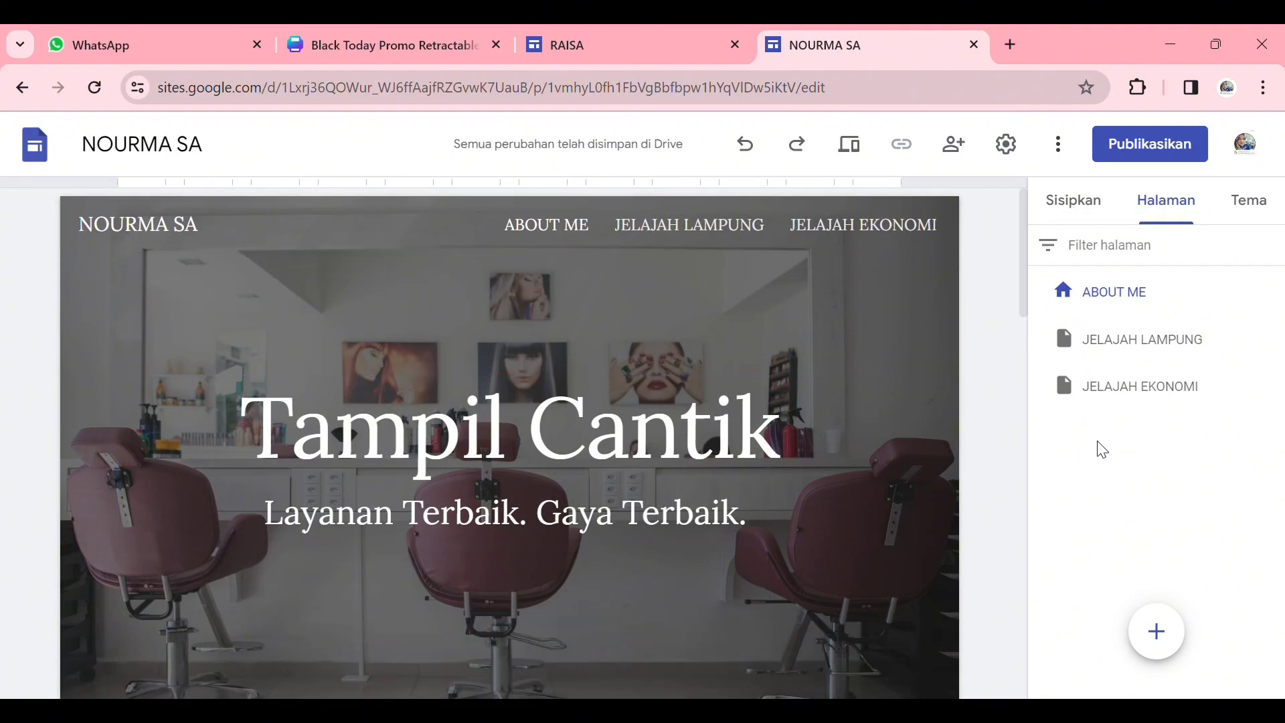
- Replace the home page header title "Tampil Cantik" with the site owner's name
{"action": "scroll", "coordinate": [837, 383], "scroll_direction": "down", "scroll_amount": 2}
{"action": "scroll", "coordinate": [770, 335], "scroll_direction": "up", "scroll_amount": 2}
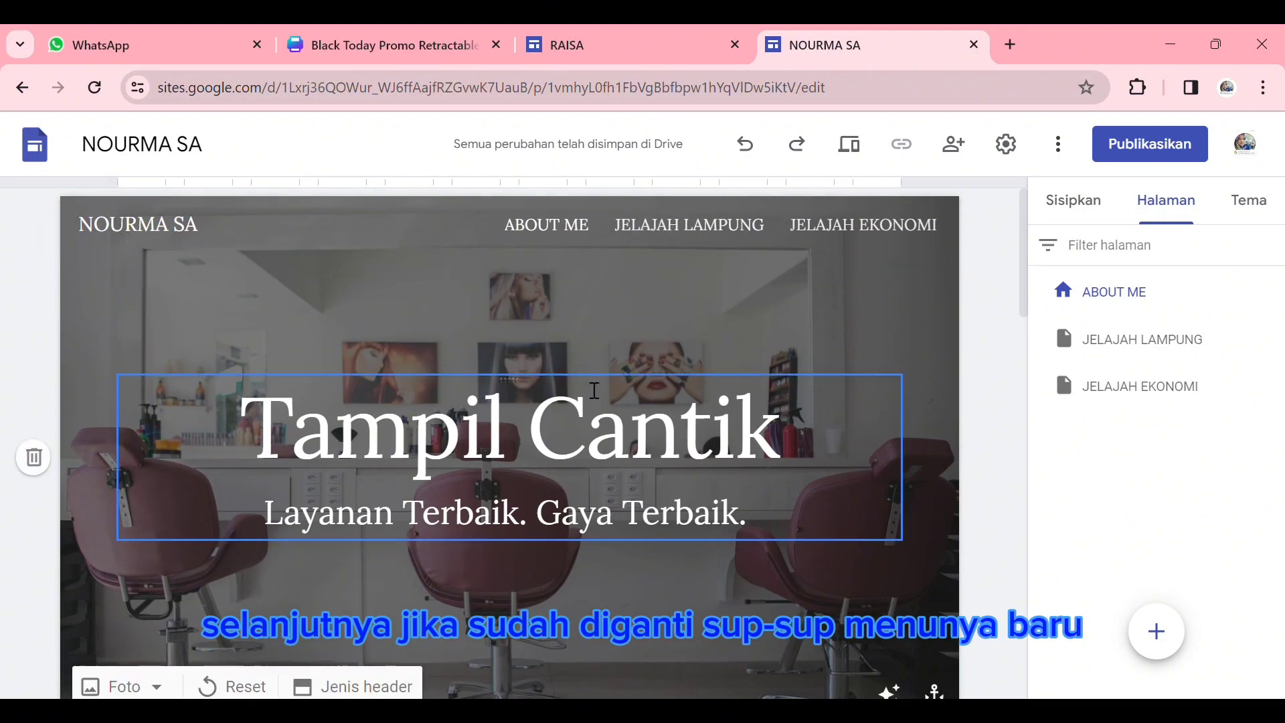
{"action": "left_click", "coordinate": [669, 448]}
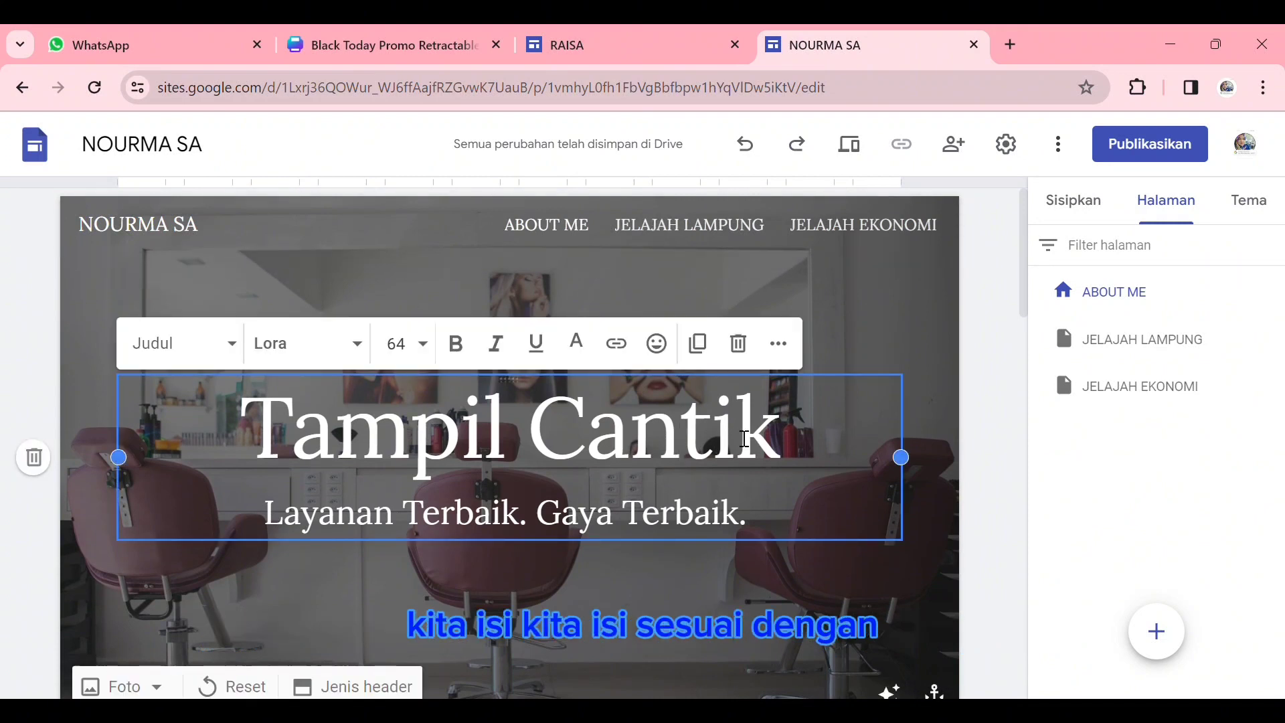
{"action": "left_click_drag", "start_coordinate": [785, 457], "coordinate": [274, 446]}
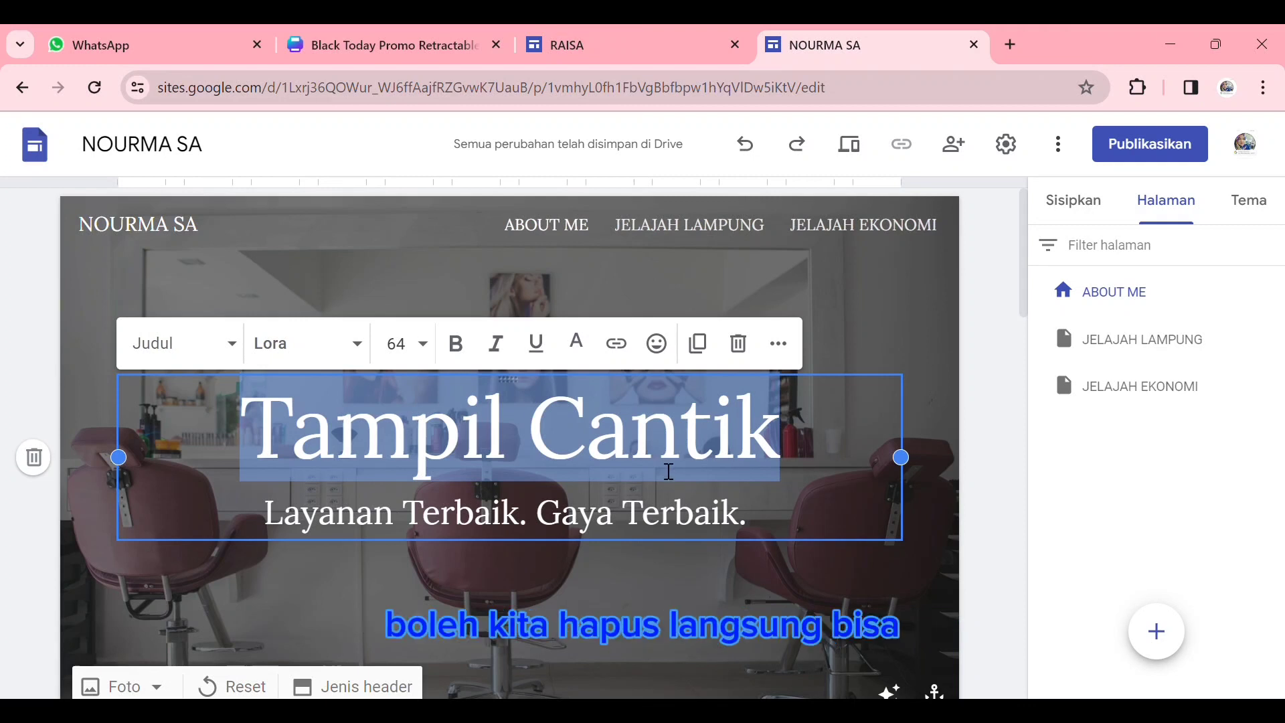
{"action": "type", "text": "N"}
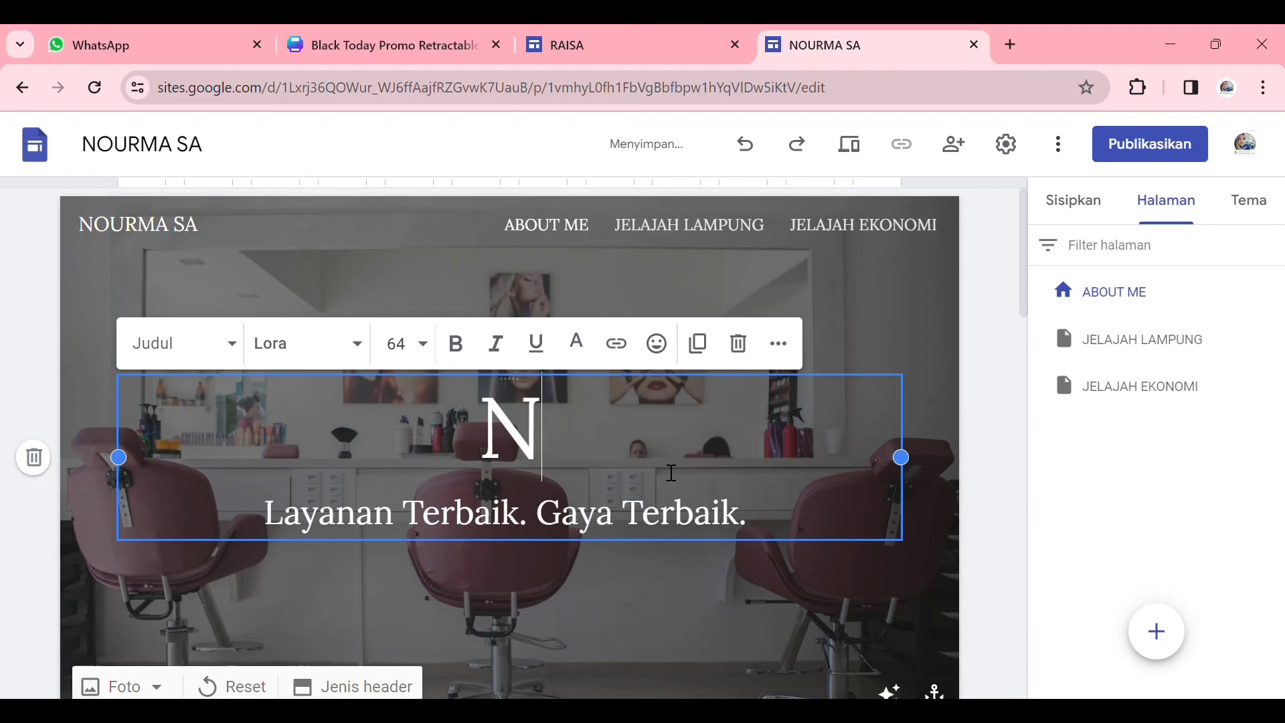
{"action": "type", "text": "OURMA SA"}
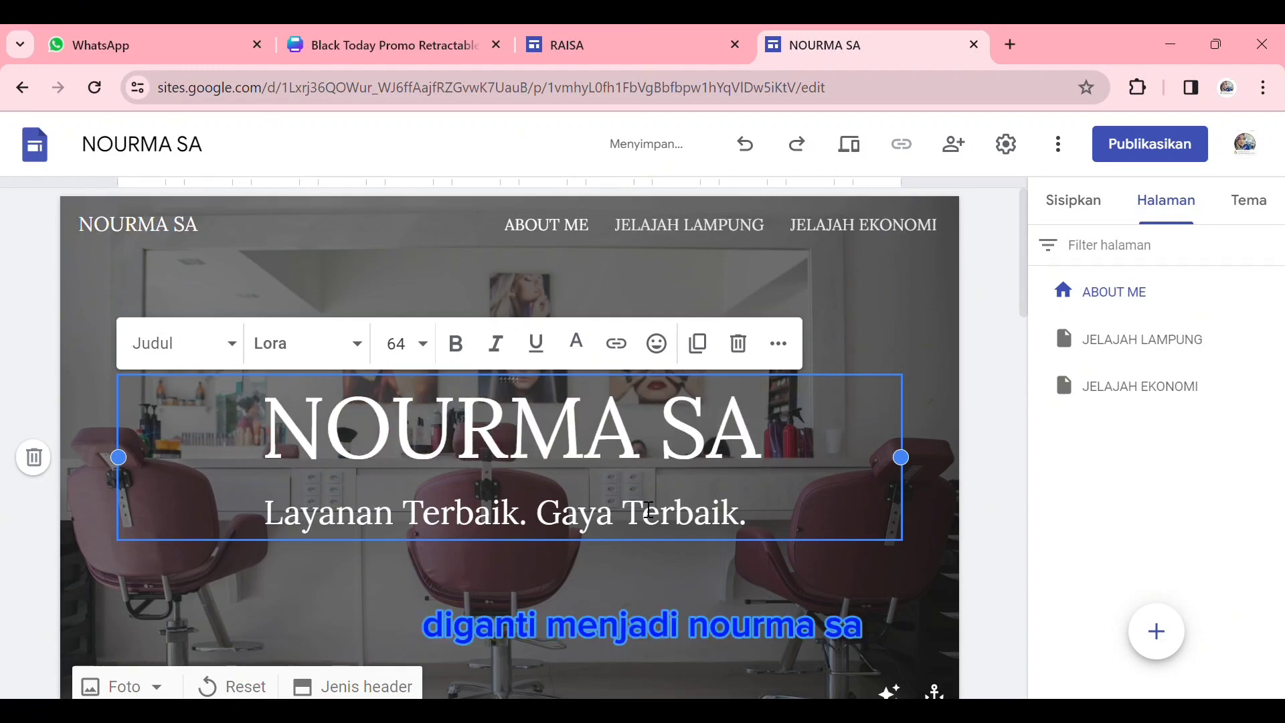
- Replace the header subtitle "Layanan Terbaik. Gaya Terbaik." with "CATATAN KECIL SEORANG PENDIDIK"
{"action": "double_click", "coordinate": [721, 519]}
{"action": "left_click_drag", "start_coordinate": [751, 528], "coordinate": [276, 533]}
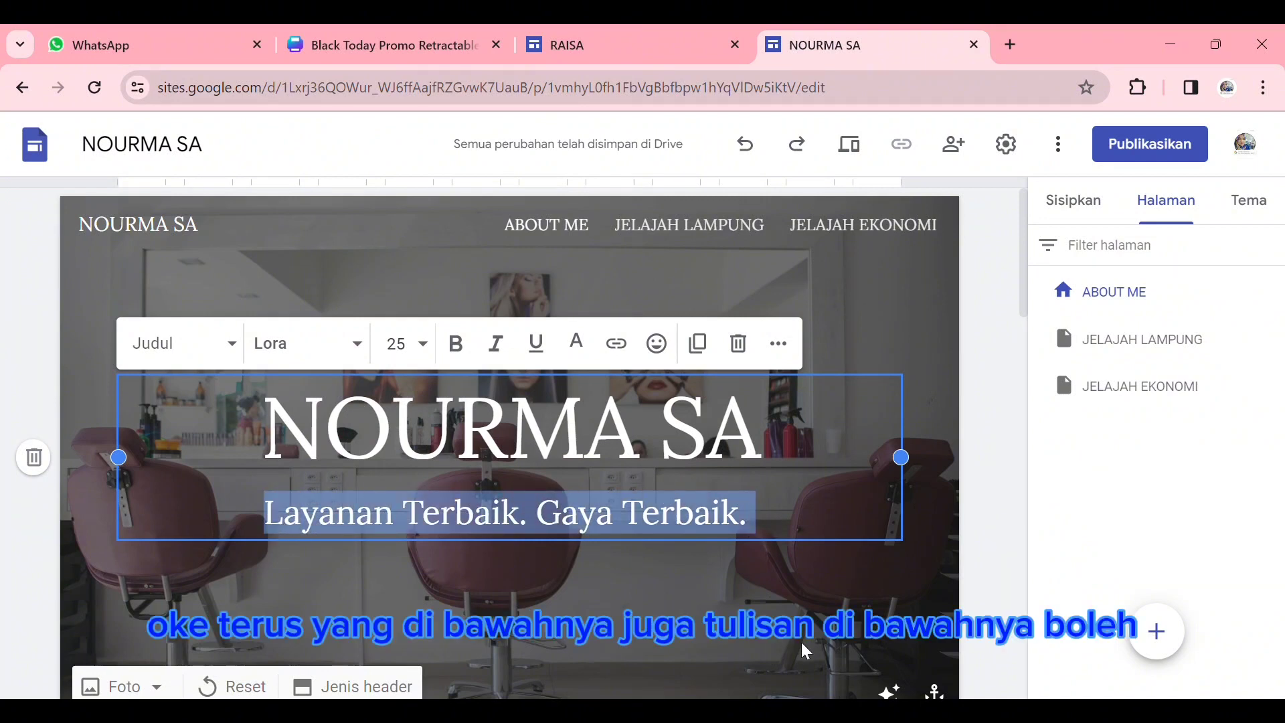
{"action": "type", "text": "CATATAN "}
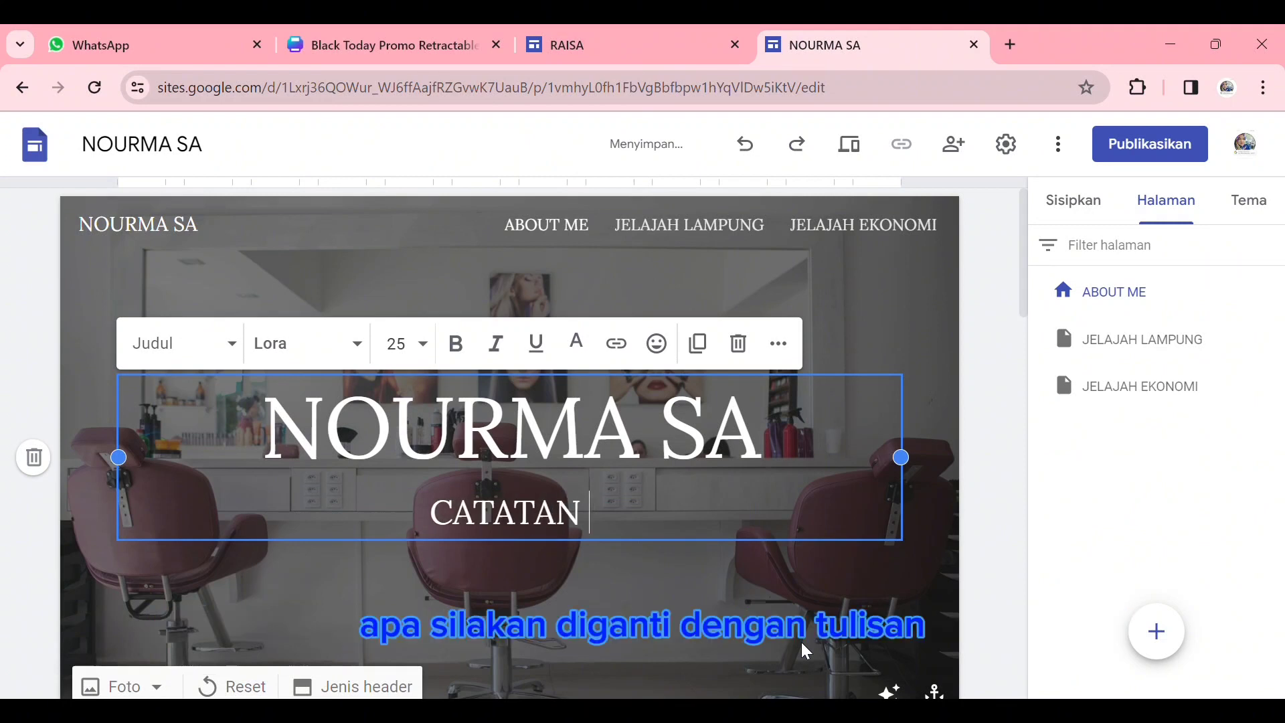
{"action": "type", "text": "KECIL SEO"}
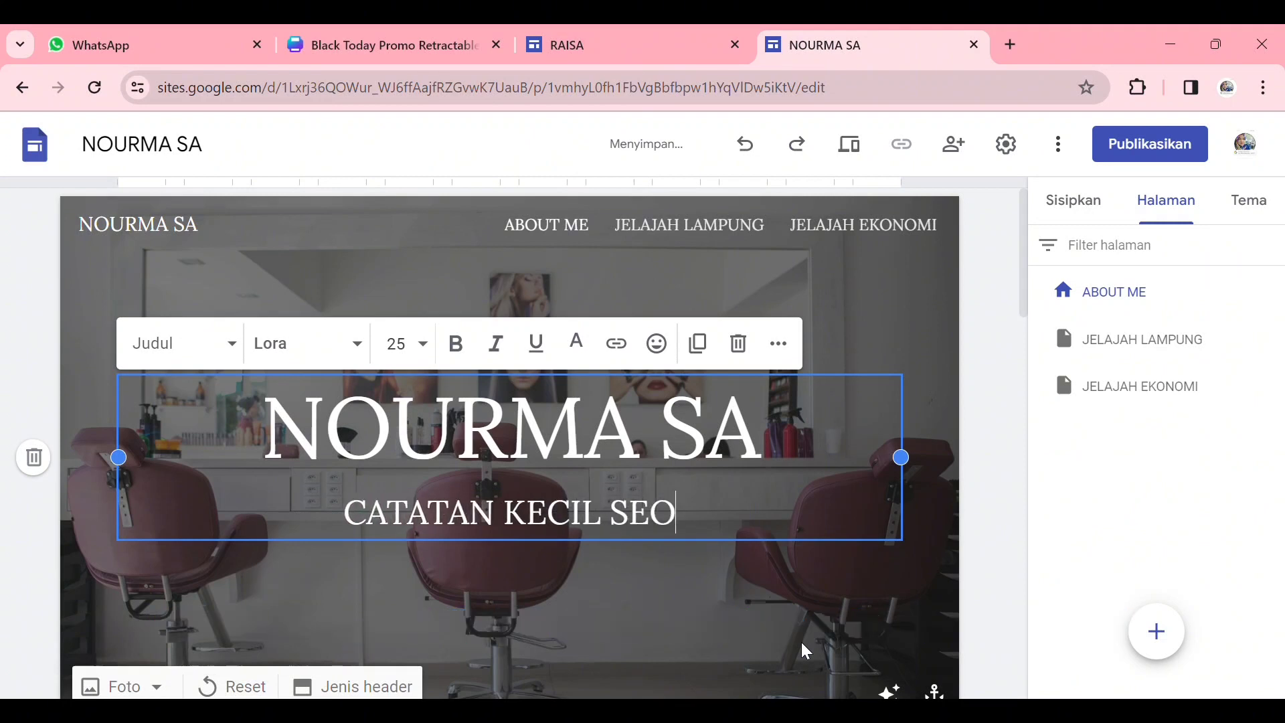
{"action": "type", "text": "RANG PEN"}
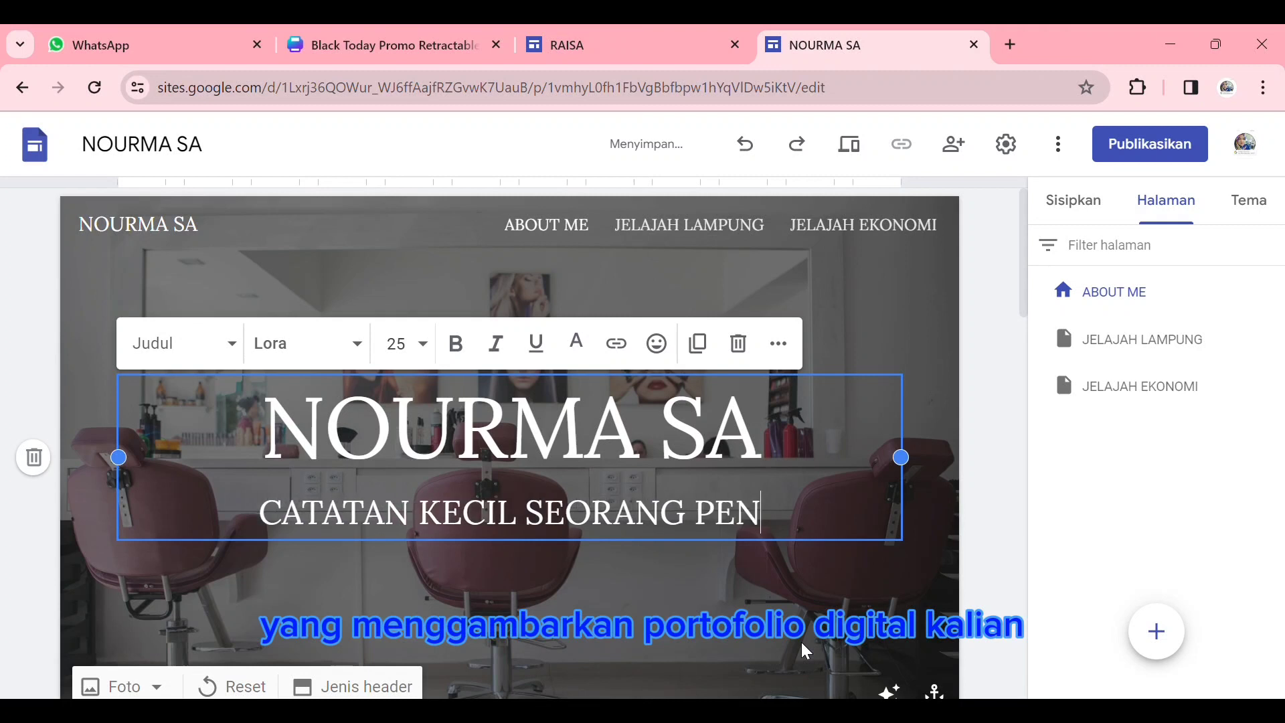
{"action": "type", "text": "DIDIK"}
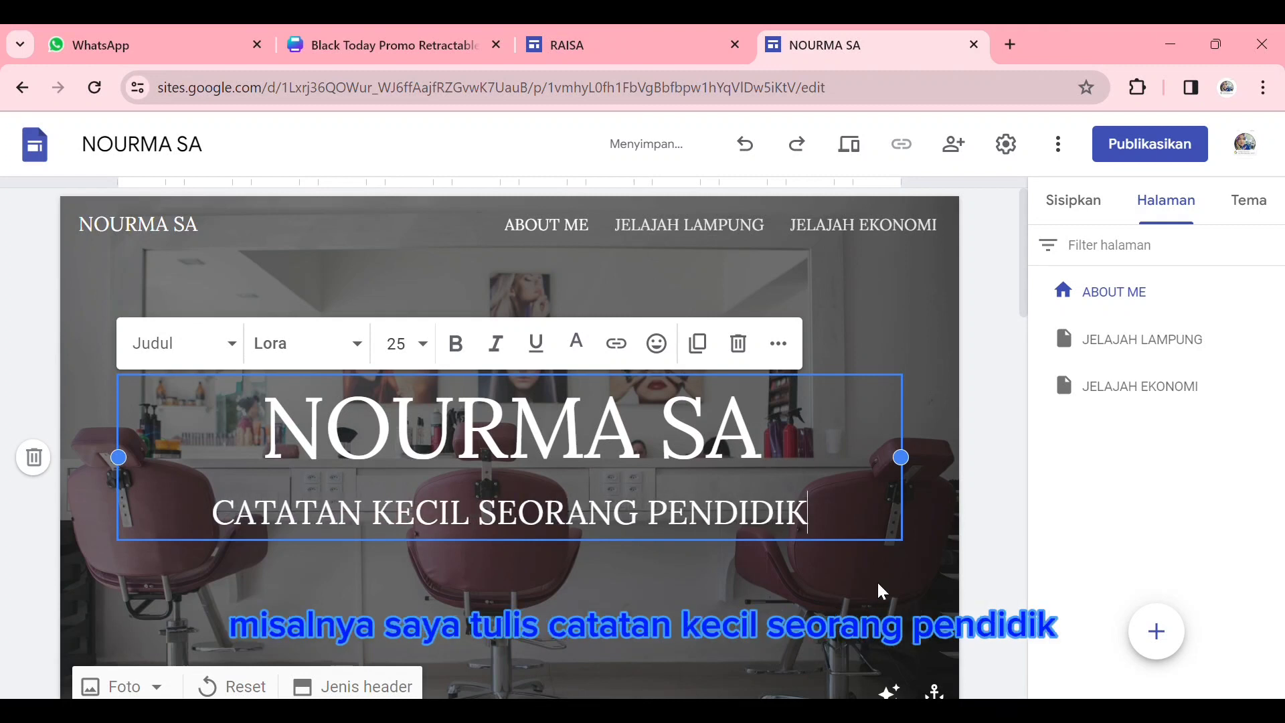
- Set the font of the whole header subtitle to Great Vibes
{"action": "left_click_drag", "start_coordinate": [832, 524], "coordinate": [213, 510]}
{"action": "left_click", "coordinate": [355, 357]}
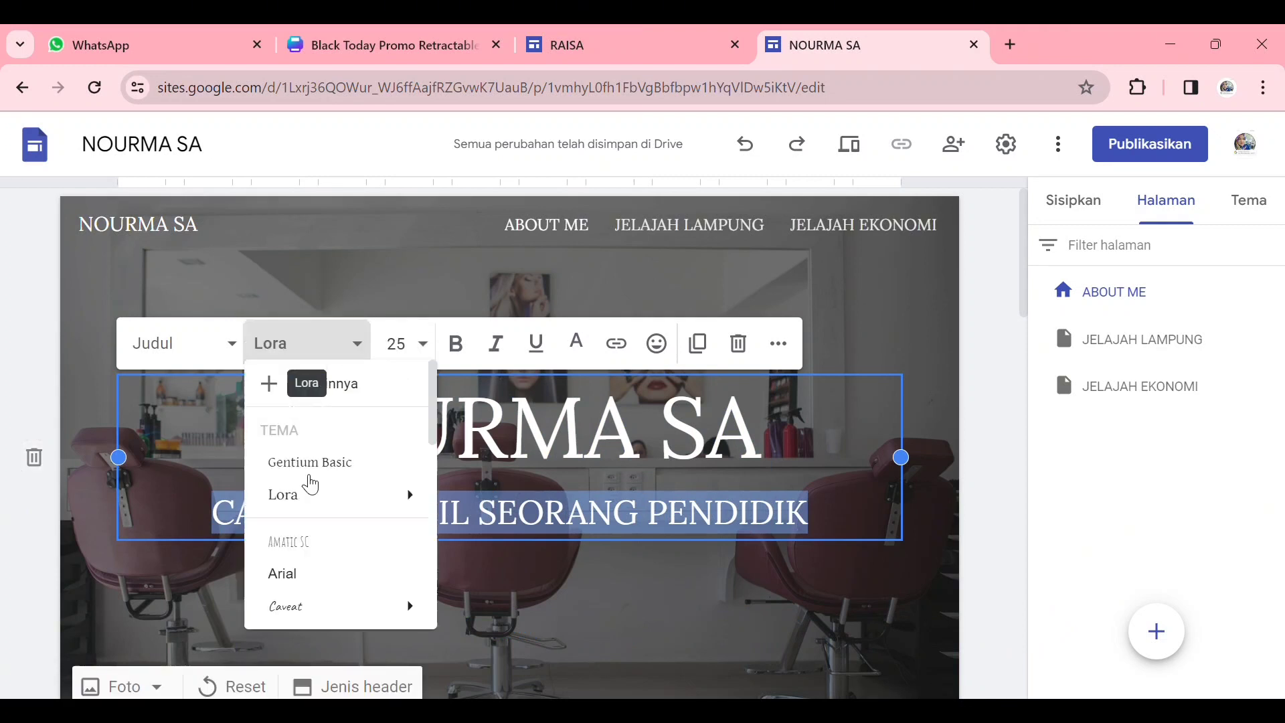
{"action": "scroll", "coordinate": [330, 540], "scroll_direction": "down", "scroll_amount": 3}
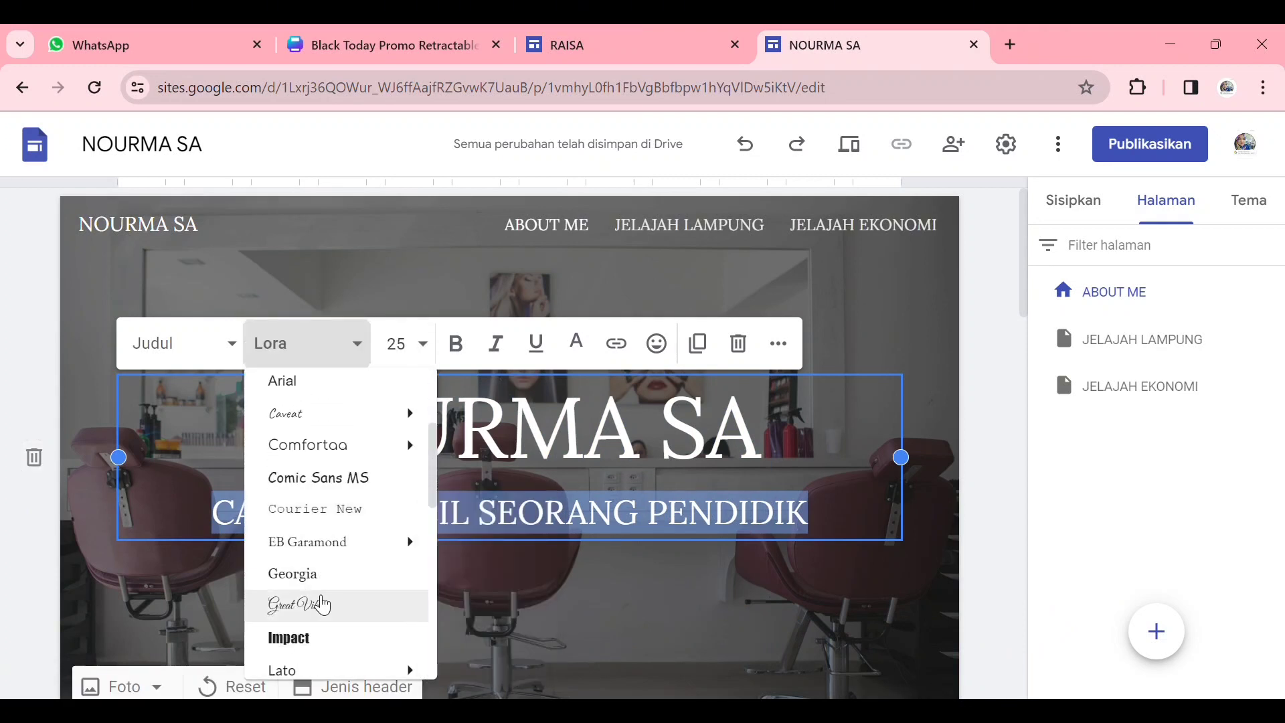
{"action": "left_click", "coordinate": [315, 607]}
- Rewrite the header subtitle in mixed case as "Catatan Kecil Seorang Pendidik....."
{"action": "left_click_drag", "start_coordinate": [701, 555], "coordinate": [237, 502]}
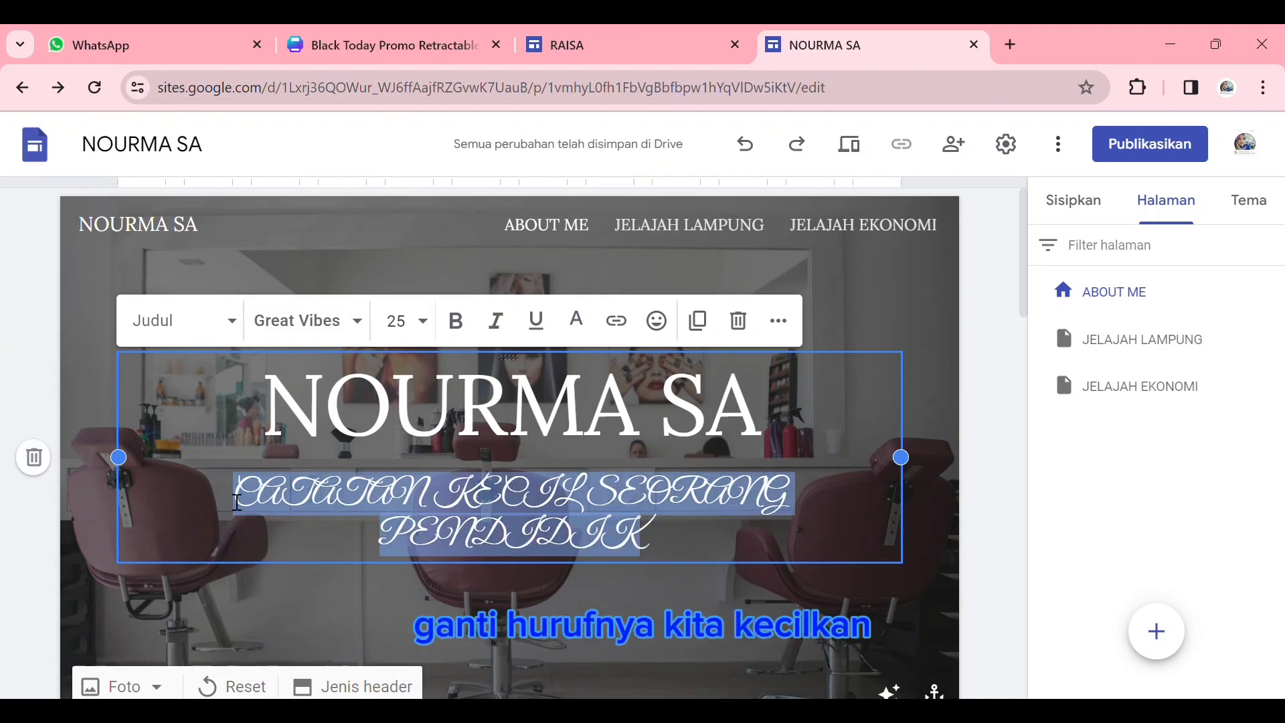
{"action": "type", "text": "Catat"}
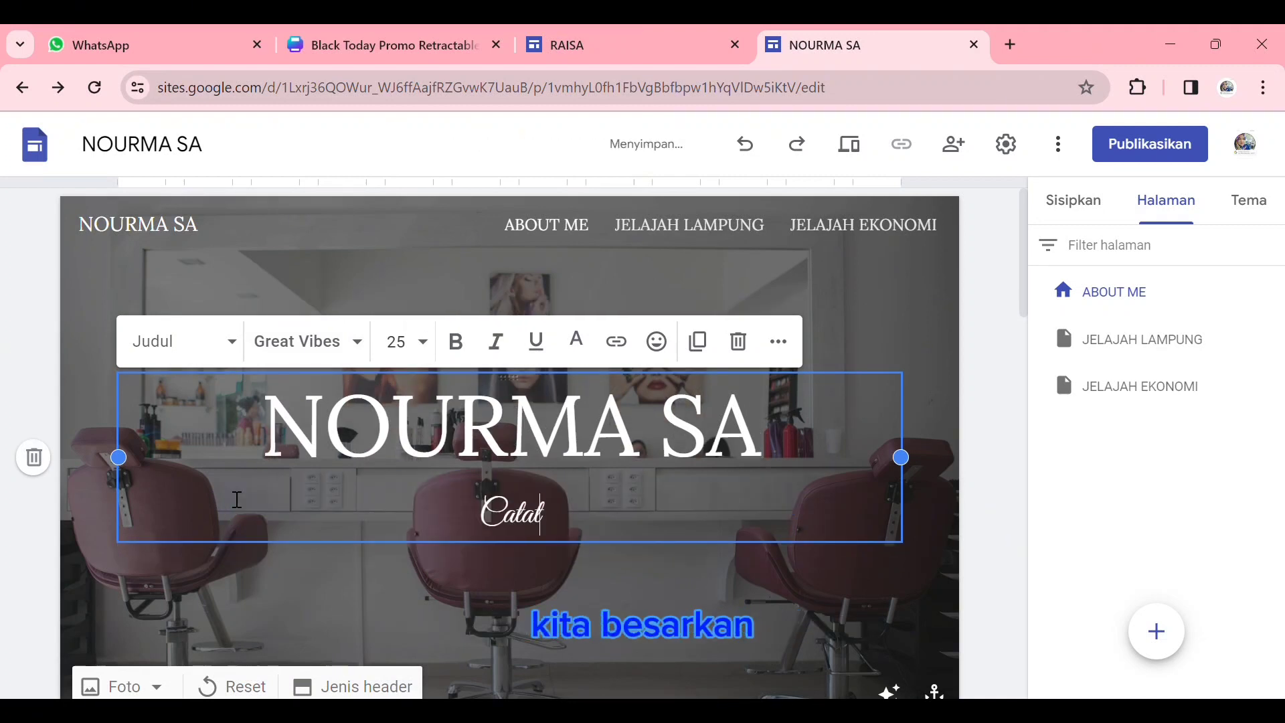
{"action": "type", "text": "an Kecil Seorang Pendidik"}
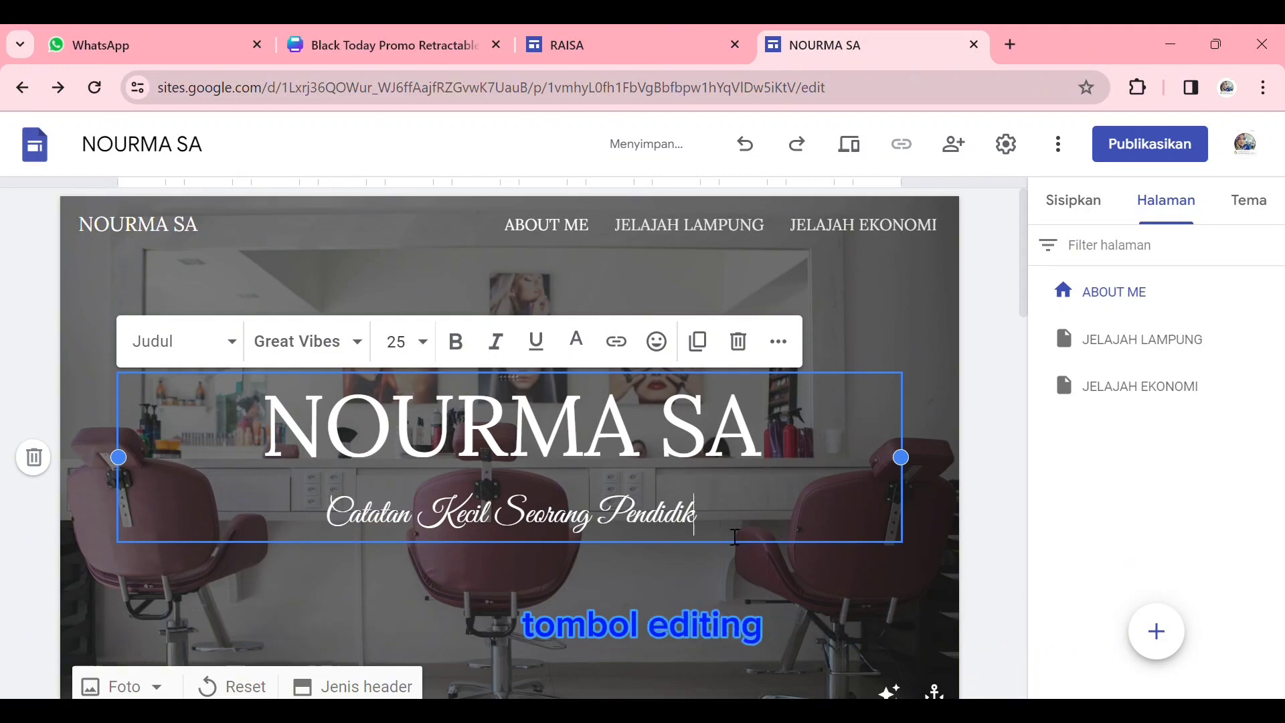
{"action": "type", "text": "....."}
- Change the text color of the header subtitle to pure blue
{"action": "left_click_drag", "start_coordinate": [711, 529], "coordinate": [221, 511]}
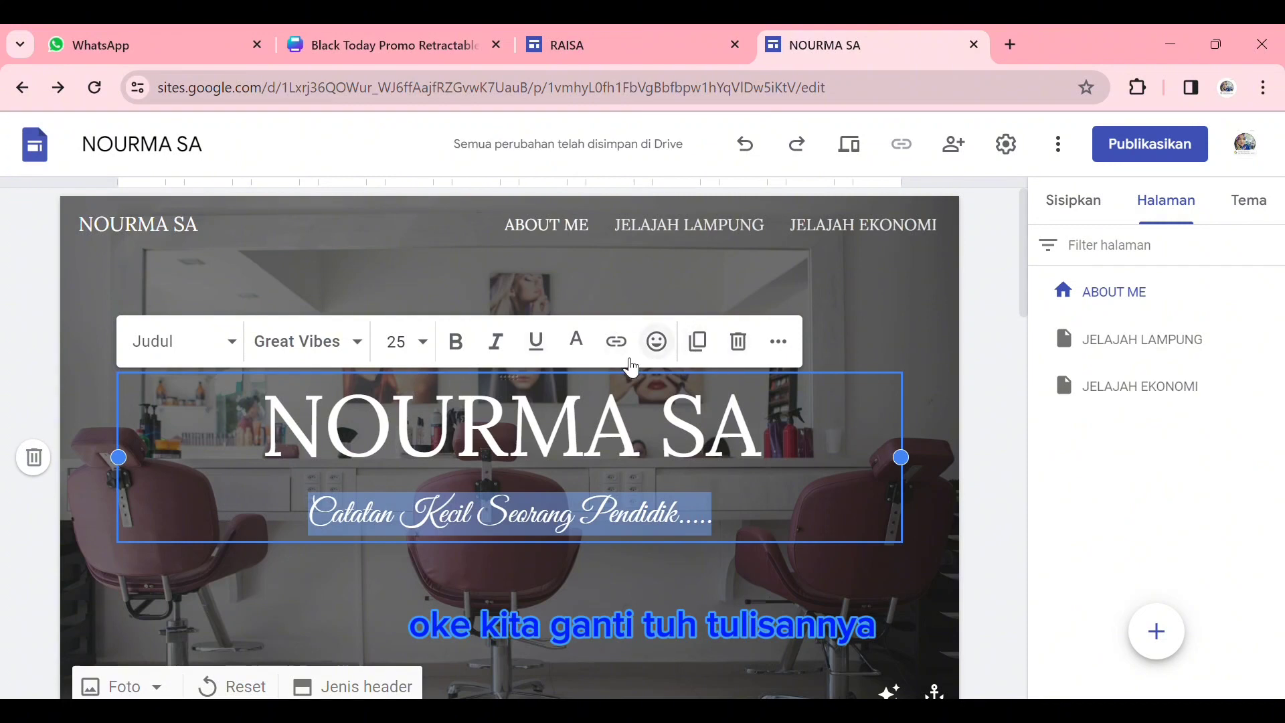
{"action": "left_click", "coordinate": [577, 341]}
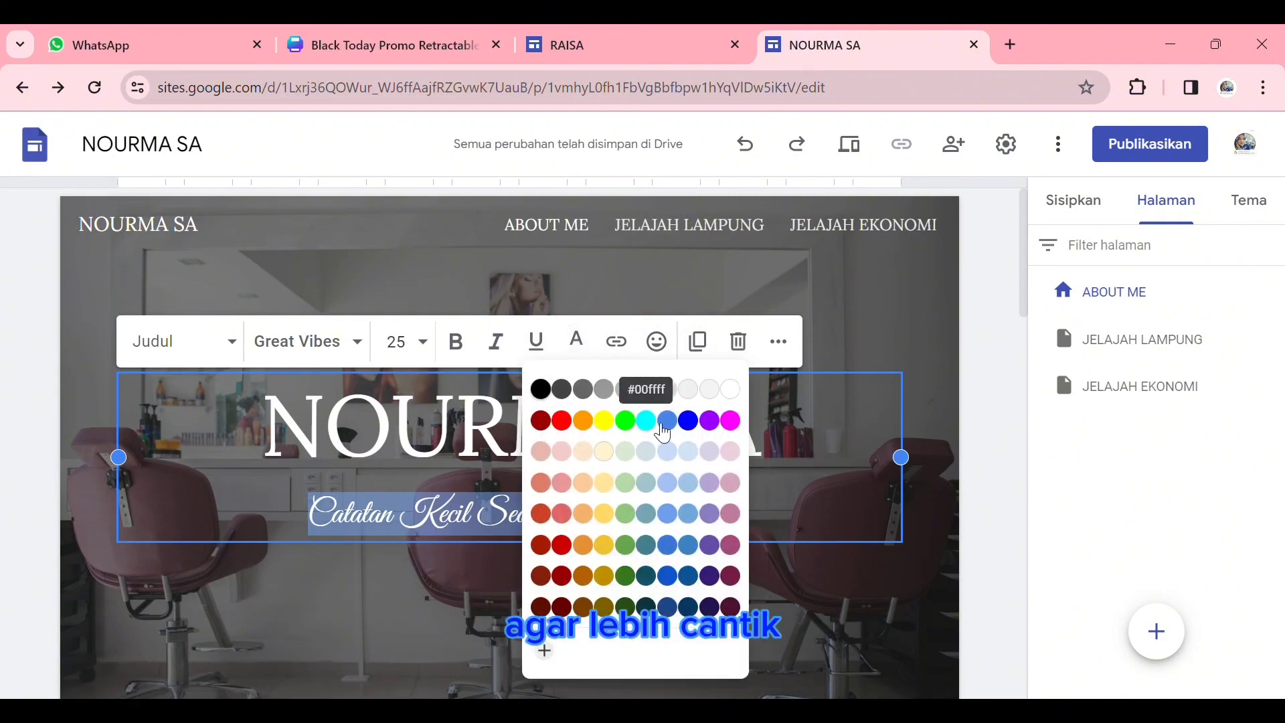
{"action": "left_click", "coordinate": [688, 420]}
{"action": "left_click", "coordinate": [777, 592]}
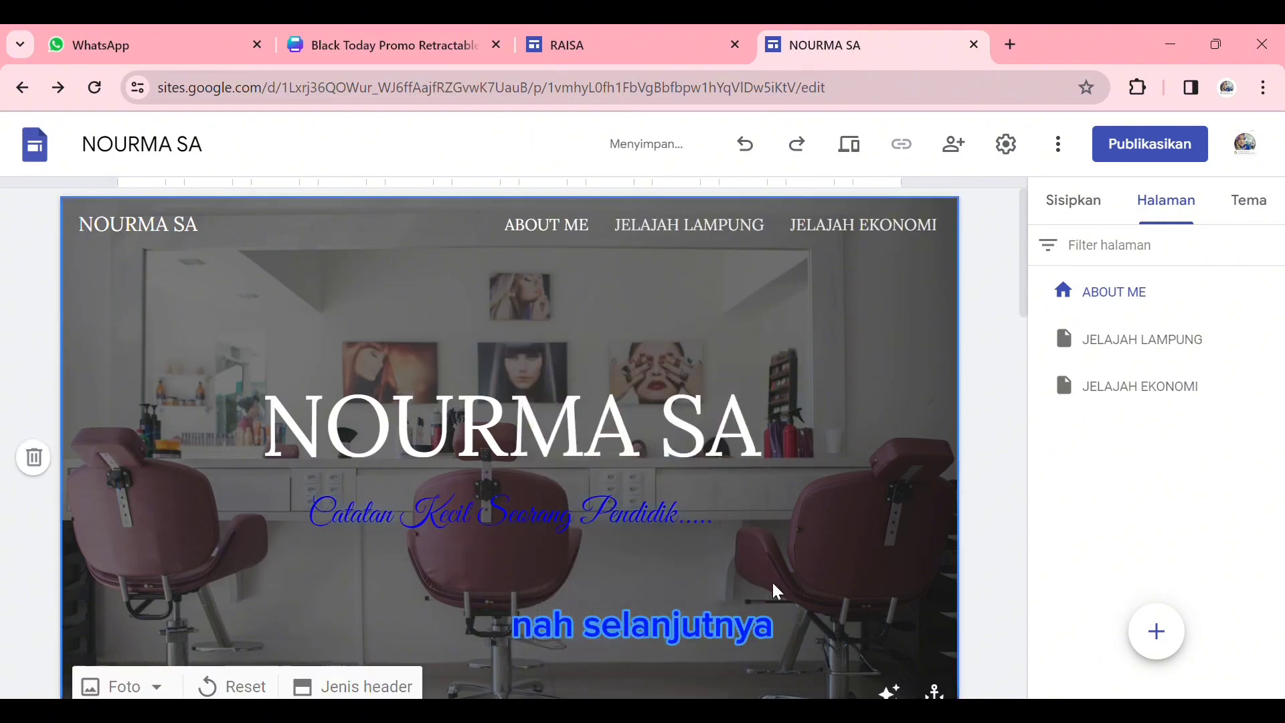
{"action": "left_click", "coordinate": [753, 481]}
{"action": "left_click_drag", "start_coordinate": [766, 462], "coordinate": [223, 442]}
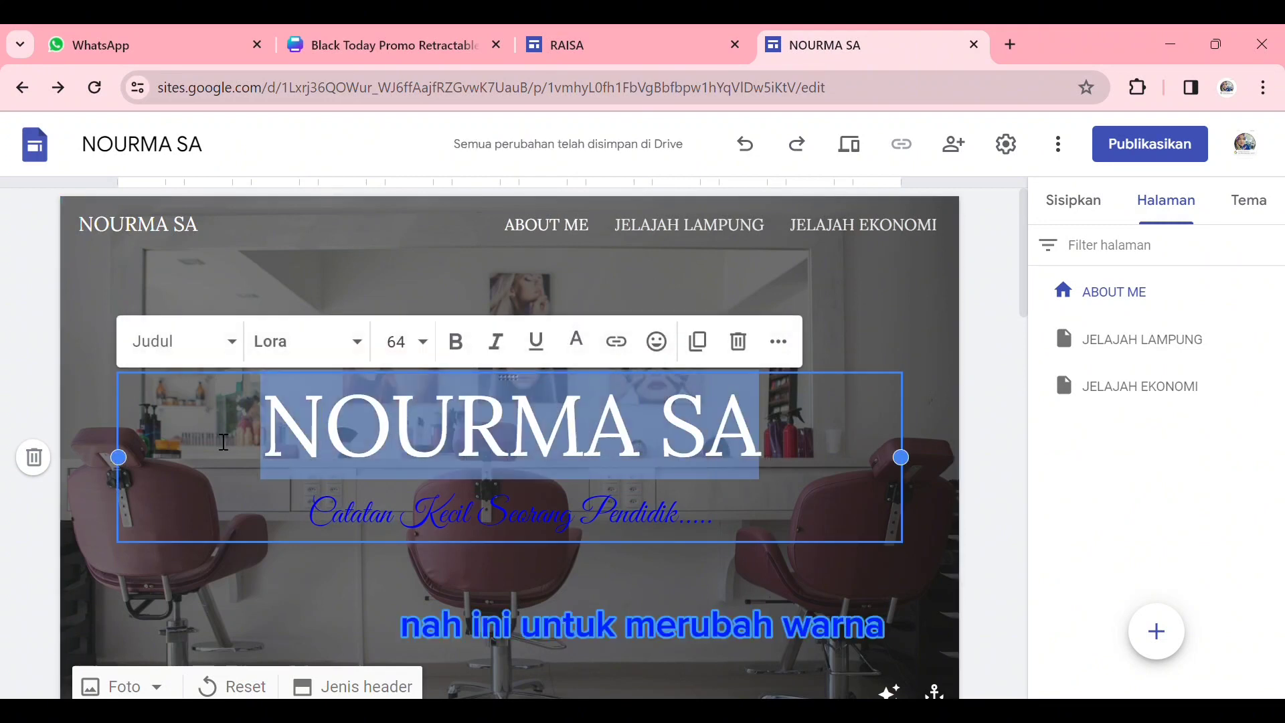
{"action": "left_click", "coordinate": [786, 522]}
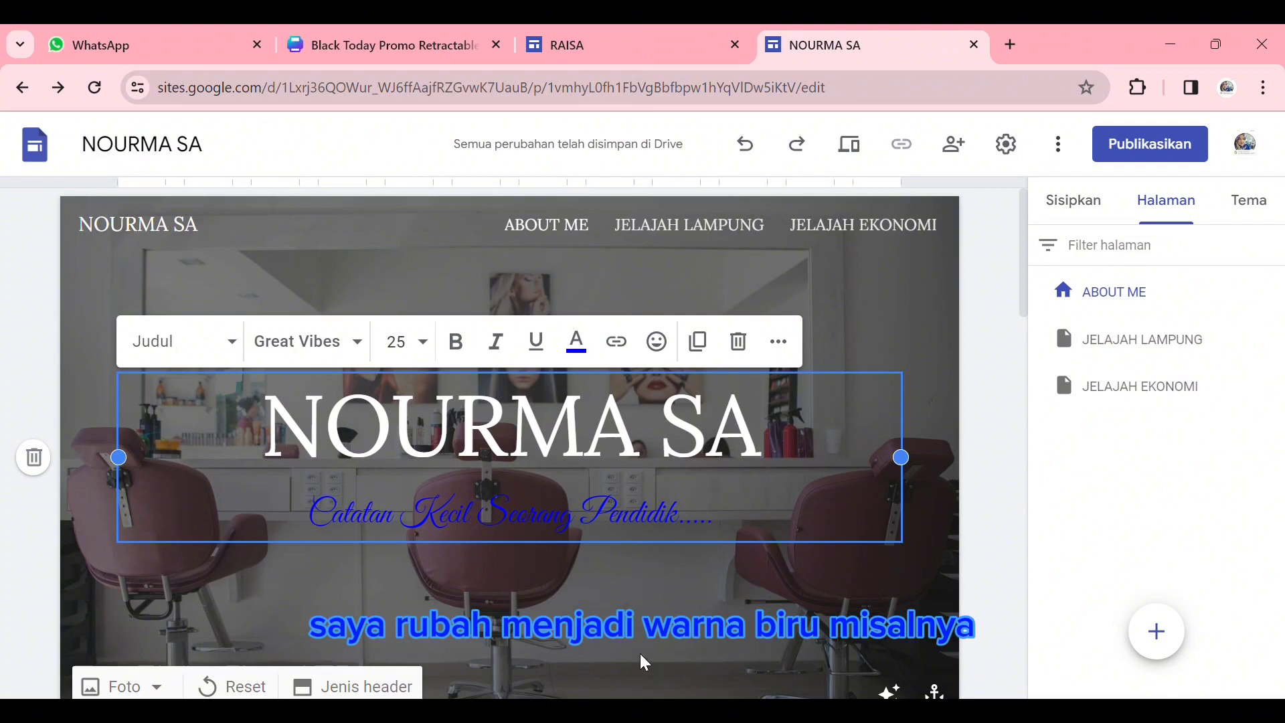
- Replace the salon background photo of the home page header with an uploaded photo of the teacher and students at a laptop
{"action": "scroll", "coordinate": [637, 625], "scroll_direction": "down", "scroll_amount": 5}
{"action": "scroll", "coordinate": [637, 618], "scroll_direction": "up", "scroll_amount": 3}
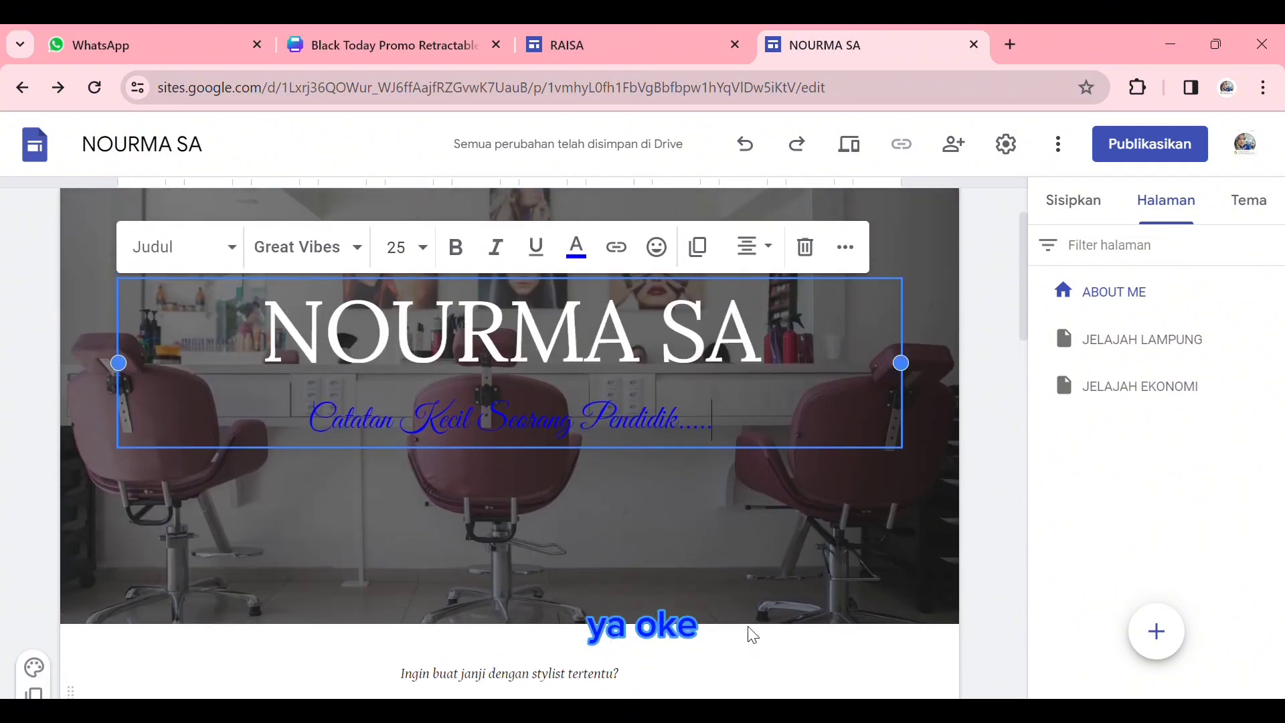
{"action": "scroll", "coordinate": [751, 629], "scroll_direction": "up", "scroll_amount": 2}
{"action": "scroll", "coordinate": [275, 644], "scroll_direction": "down", "scroll_amount": 2}
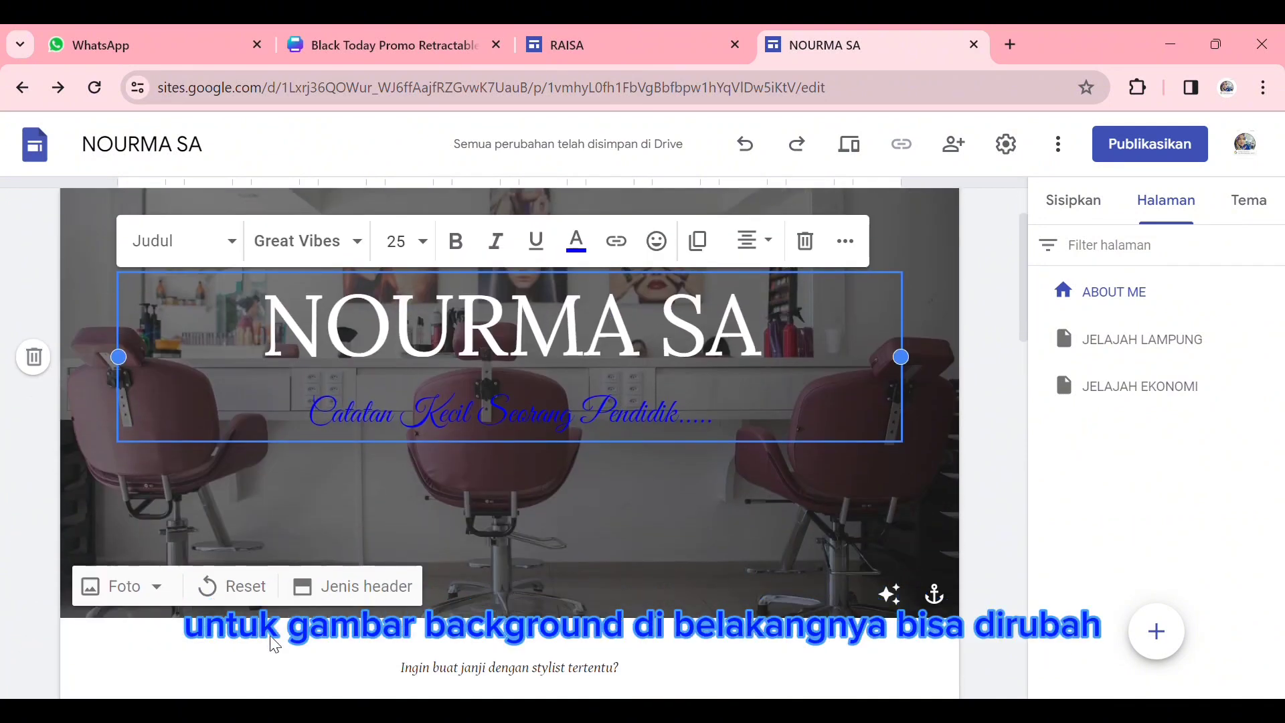
{"action": "left_click", "coordinate": [149, 591]}
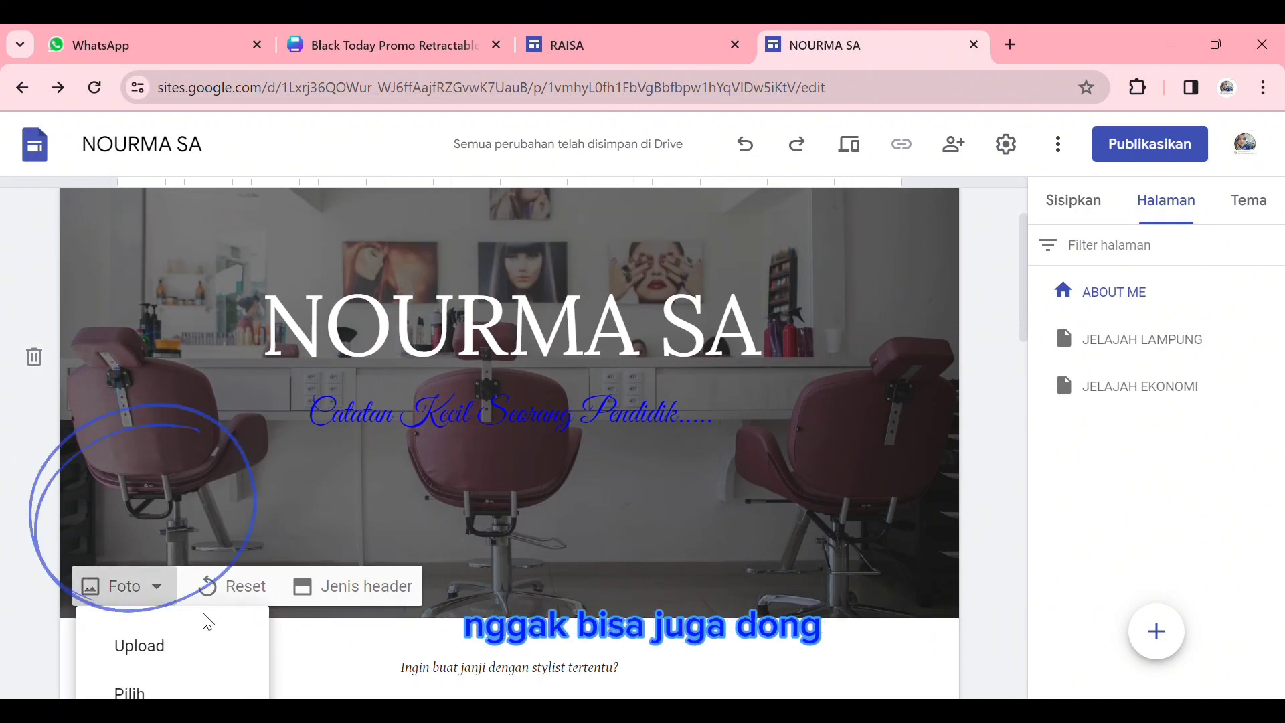
{"action": "scroll", "coordinate": [201, 616], "scroll_direction": "down", "scroll_amount": 2}
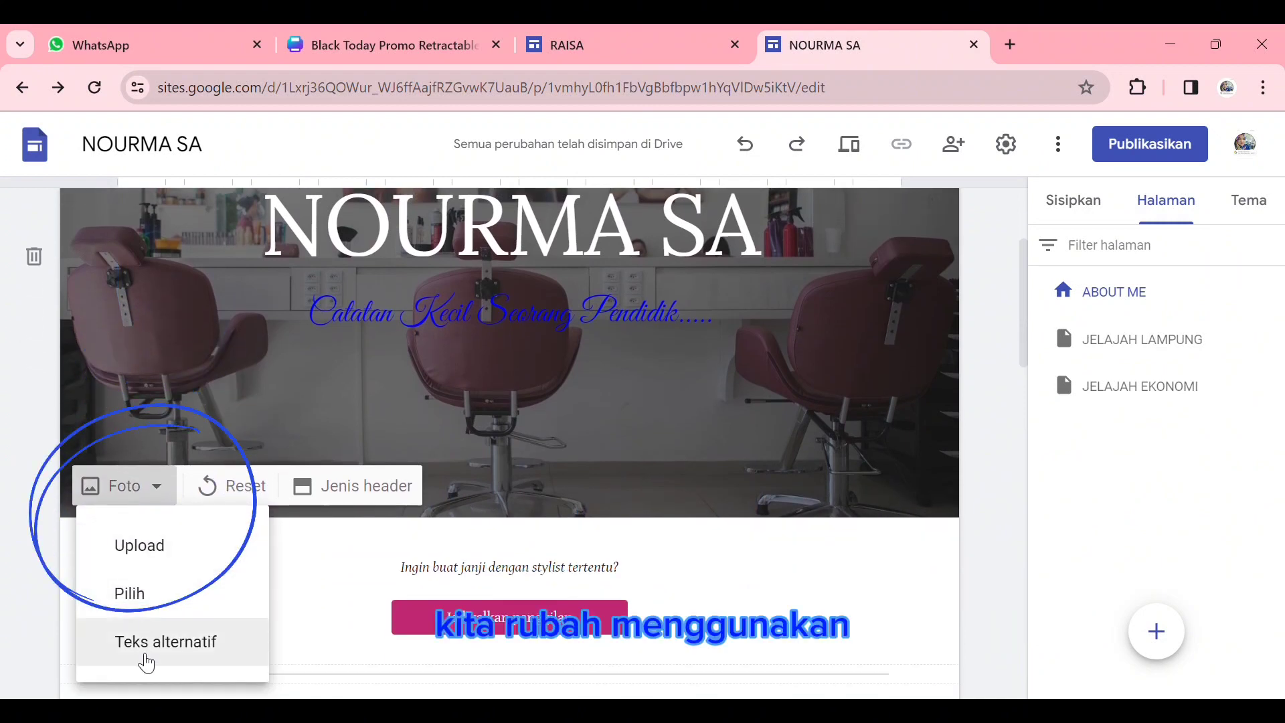
{"action": "left_click", "coordinate": [167, 544]}
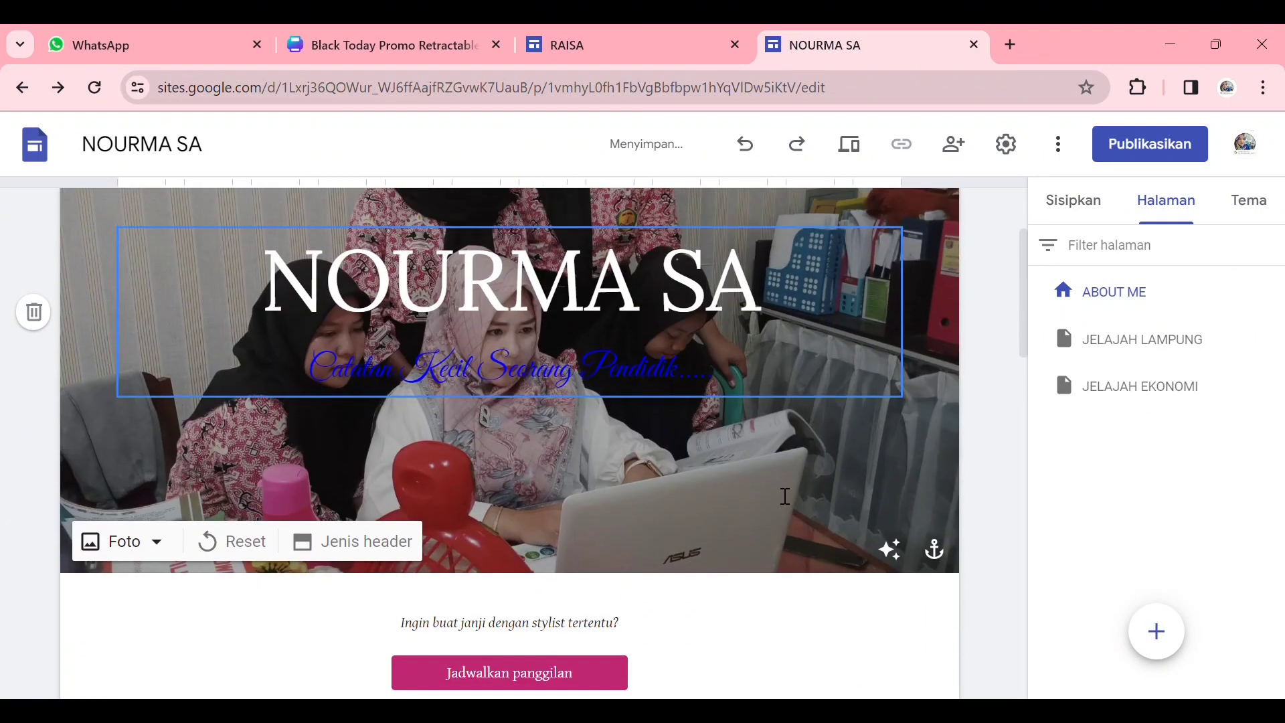
- Try the Spanduk besar and Hanya judul header types and settle on the Spanduk type for the home page header
{"action": "scroll", "coordinate": [576, 469], "scroll_direction": "down", "scroll_amount": 1}
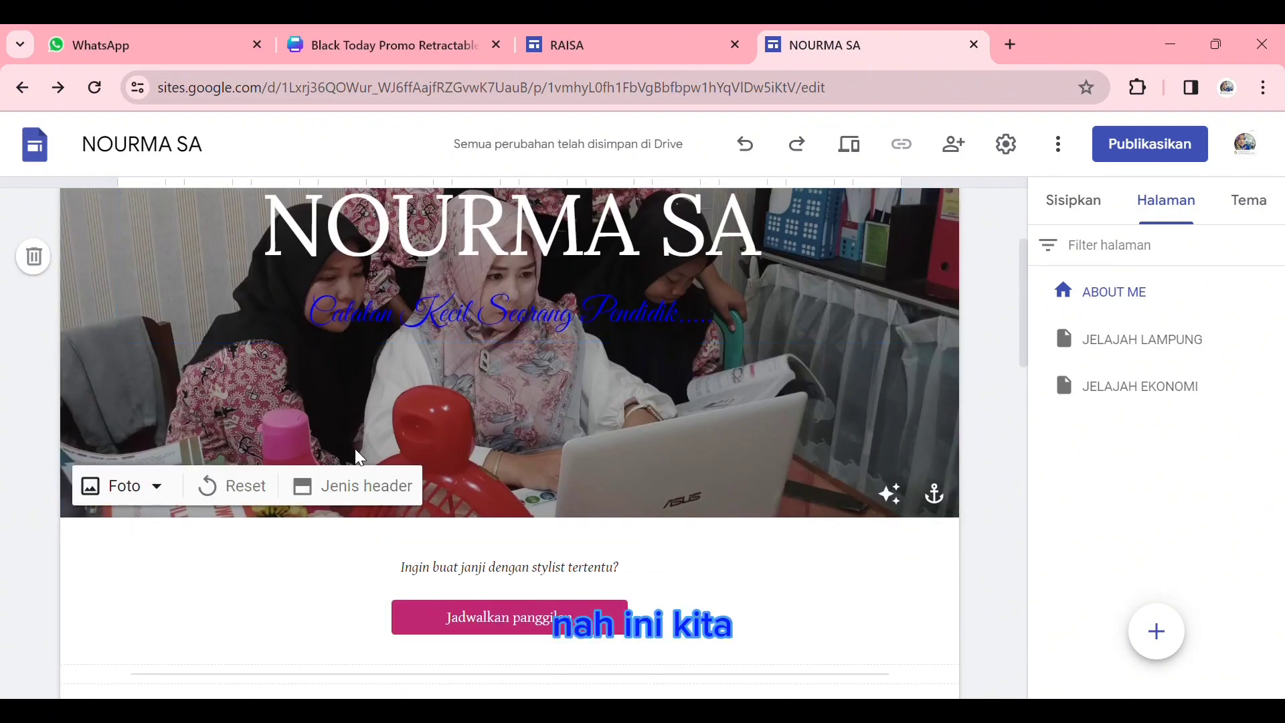
{"action": "left_click", "coordinate": [353, 486]}
{"action": "left_click", "coordinate": [183, 483]}
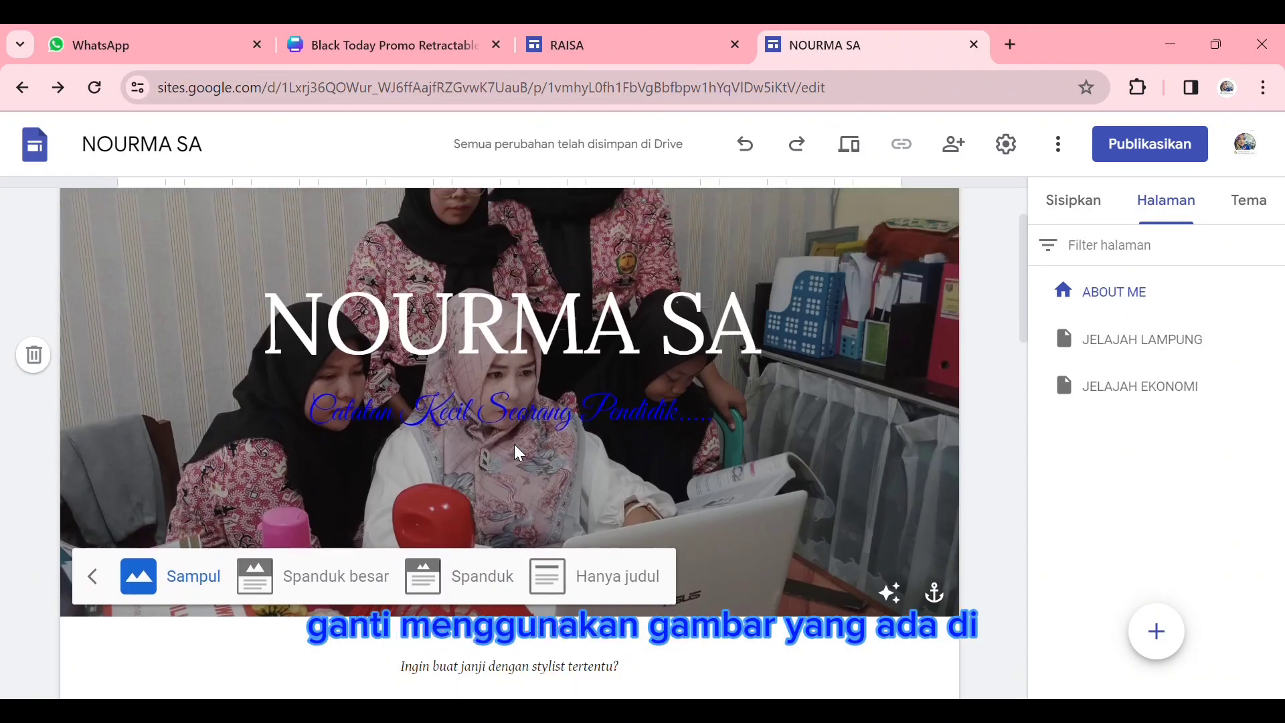
{"action": "left_click", "coordinate": [315, 578]}
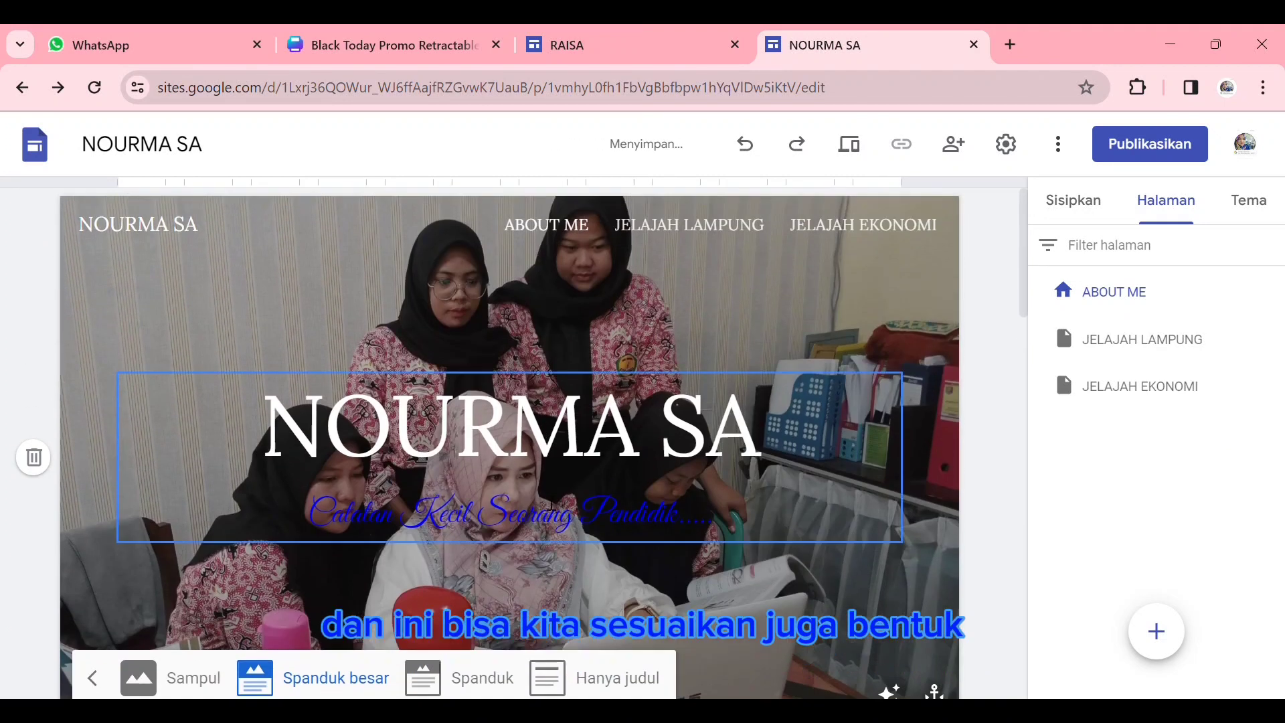
{"action": "left_click", "coordinate": [468, 477]}
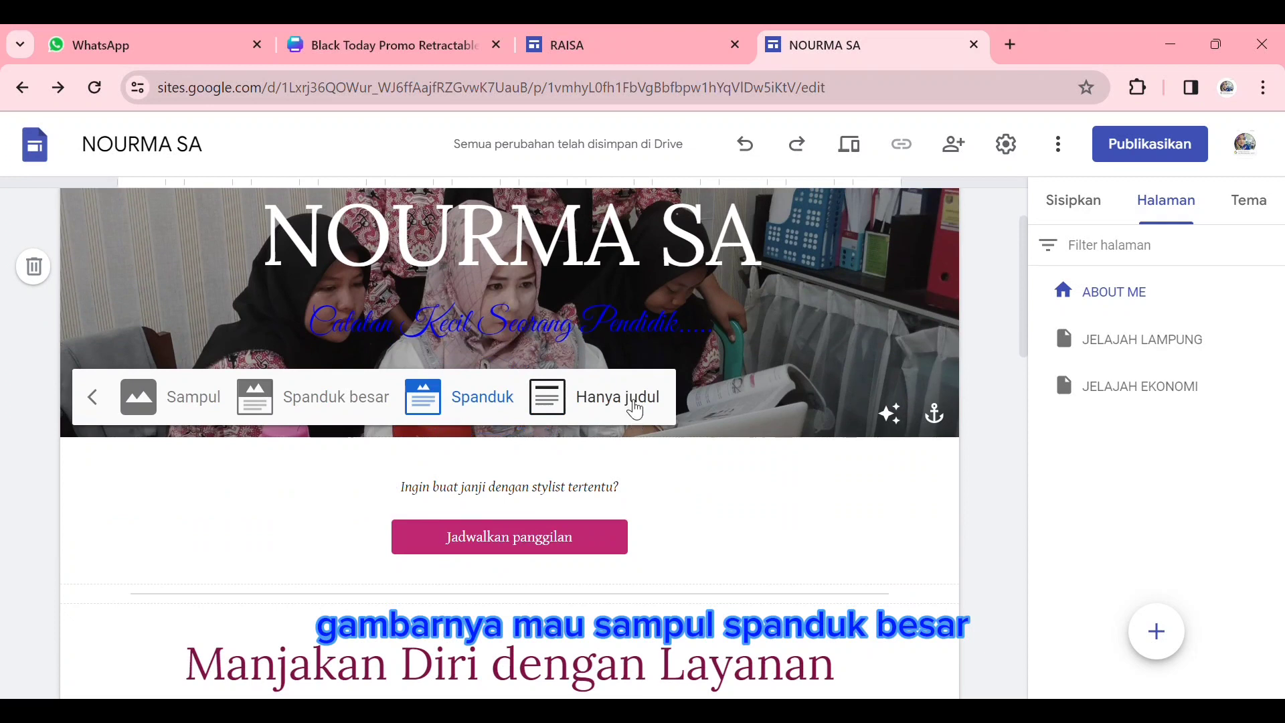
{"action": "left_click", "coordinate": [618, 397]}
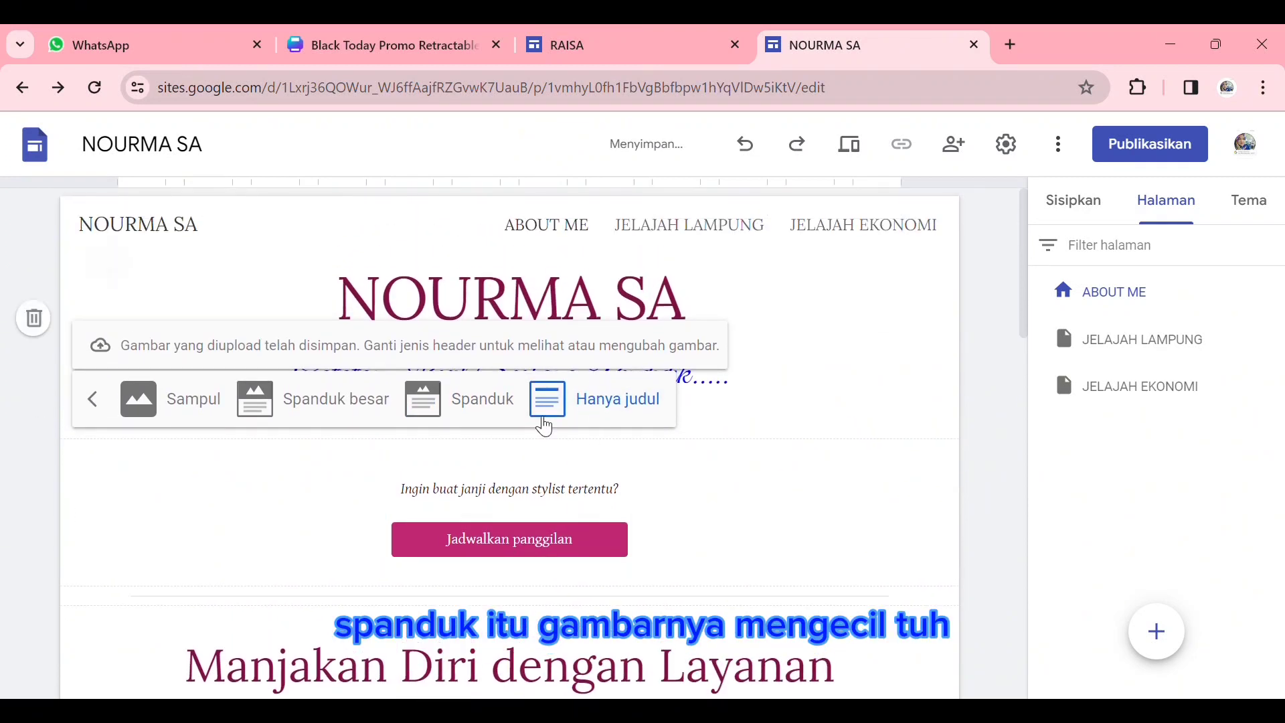
{"action": "left_click", "coordinate": [492, 397]}
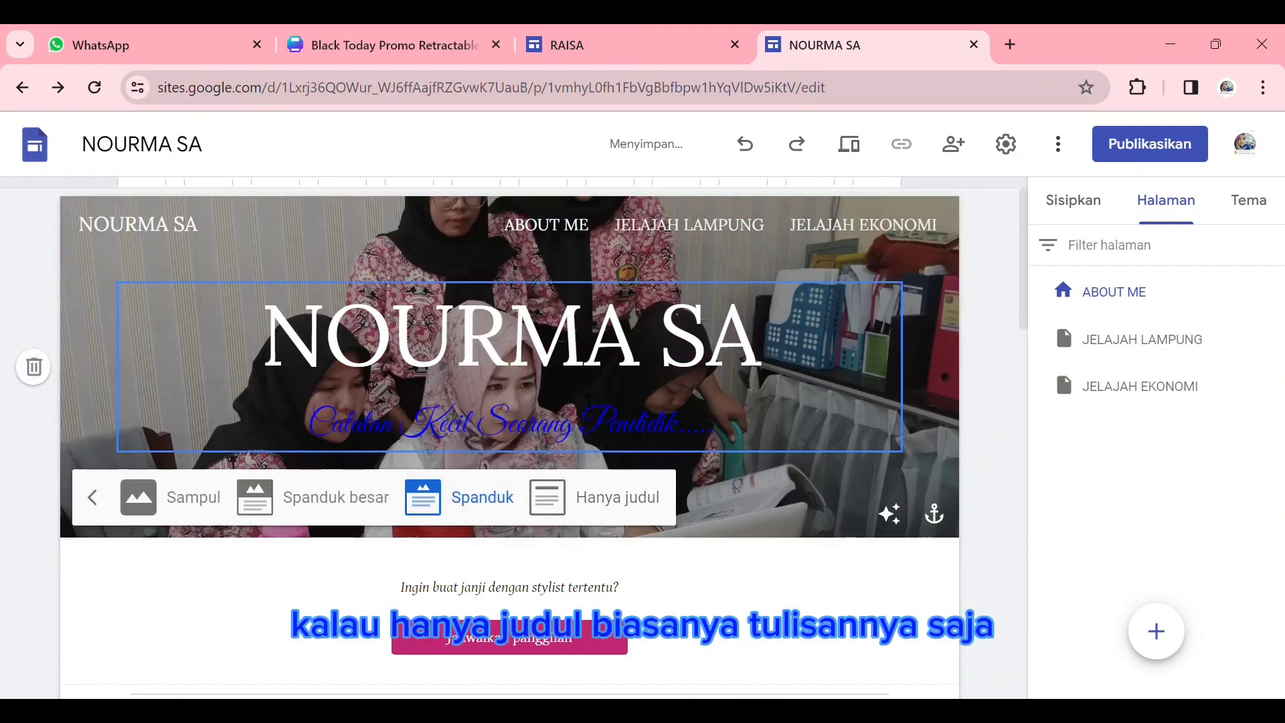
- Delete the section with the "Jadwalkan panggilan" button below the header
{"action": "scroll", "coordinate": [579, 435], "scroll_direction": "down", "scroll_amount": 1}
{"action": "scroll", "coordinate": [576, 431], "scroll_direction": "up", "scroll_amount": 1}
{"action": "scroll", "coordinate": [671, 459], "scroll_direction": "down", "scroll_amount": 3}
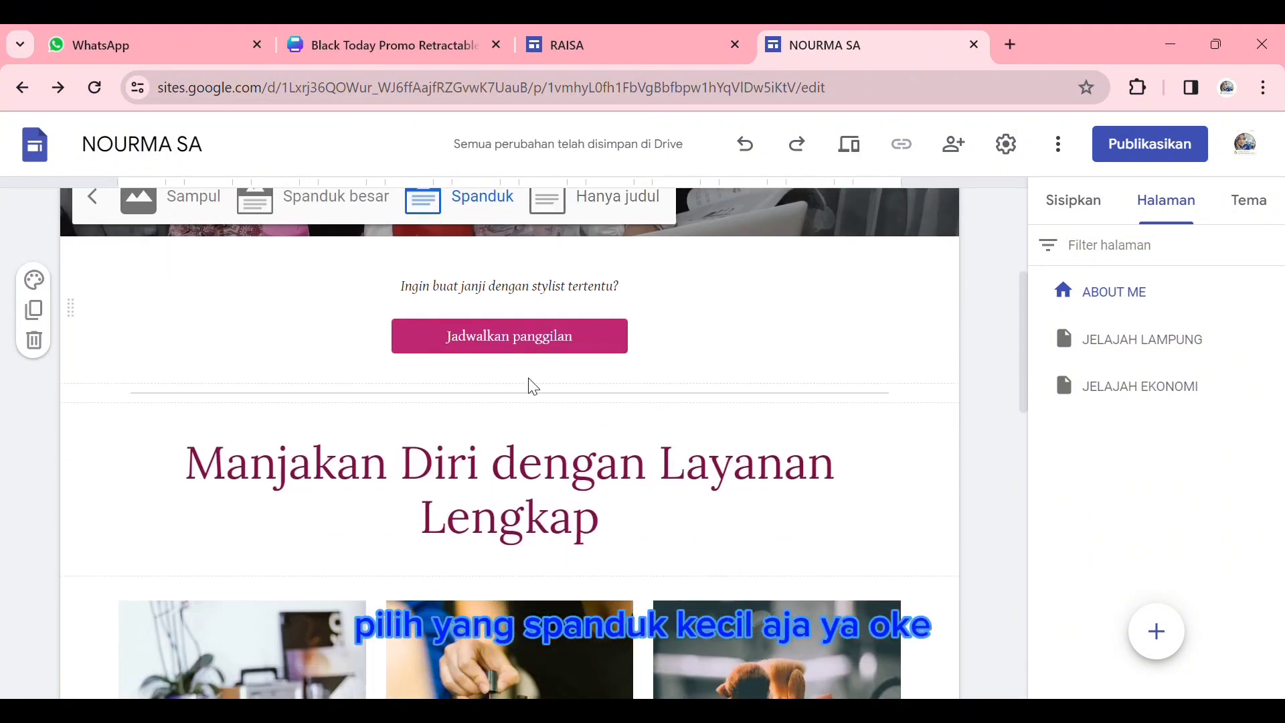
{"action": "left_click", "coordinate": [194, 335]}
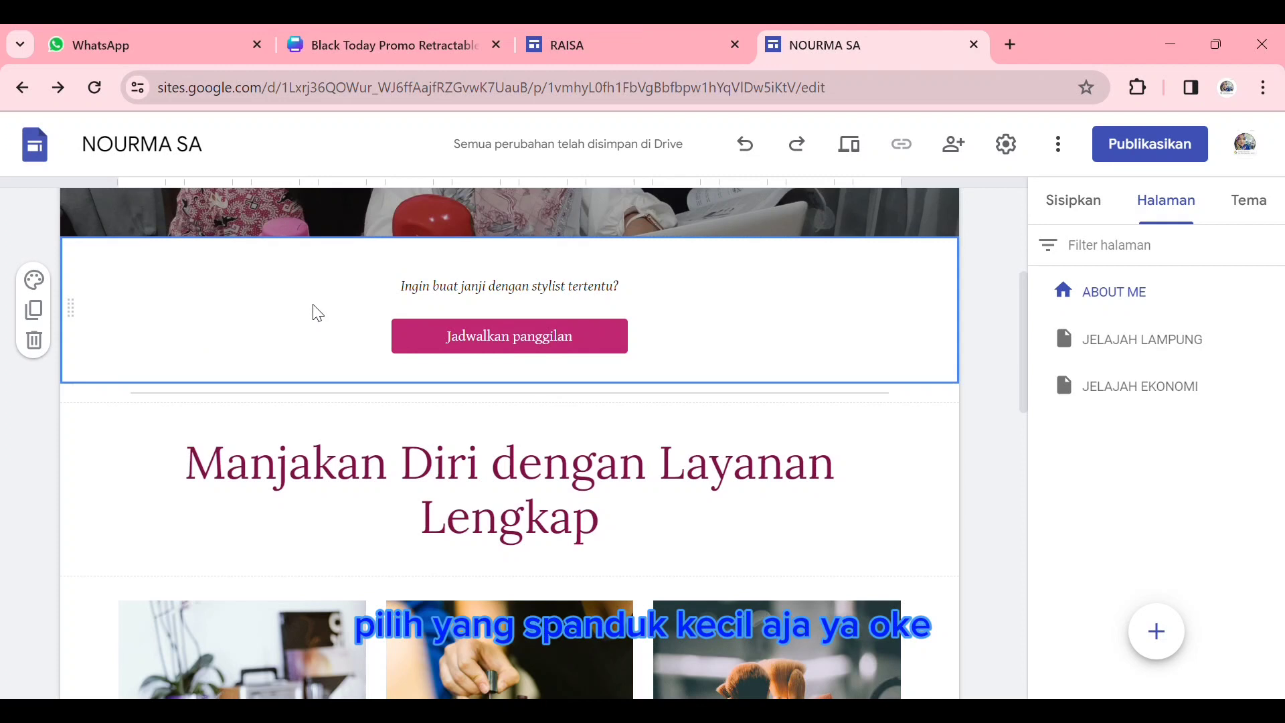
{"action": "scroll", "coordinate": [611, 335], "scroll_direction": "up", "scroll_amount": 5}
{"action": "scroll", "coordinate": [611, 348], "scroll_direction": "down", "scroll_amount": 5}
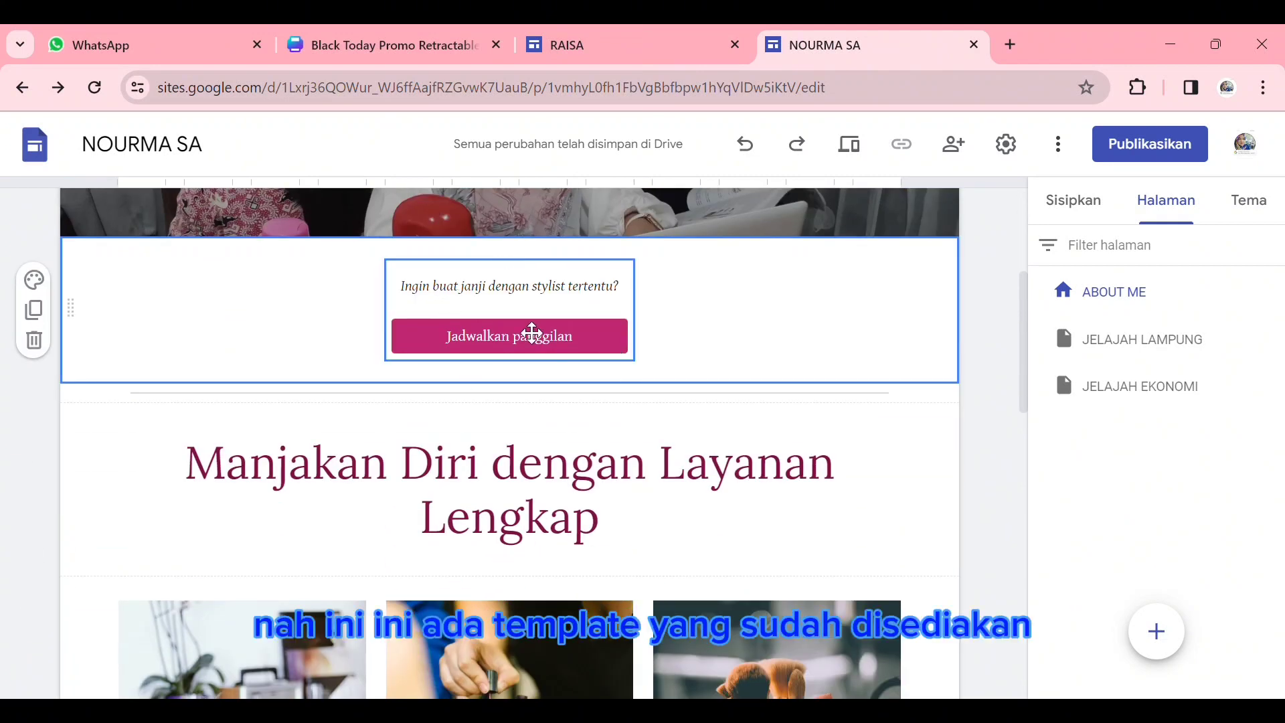
{"action": "scroll", "coordinate": [290, 371], "scroll_direction": "up", "scroll_amount": 3}
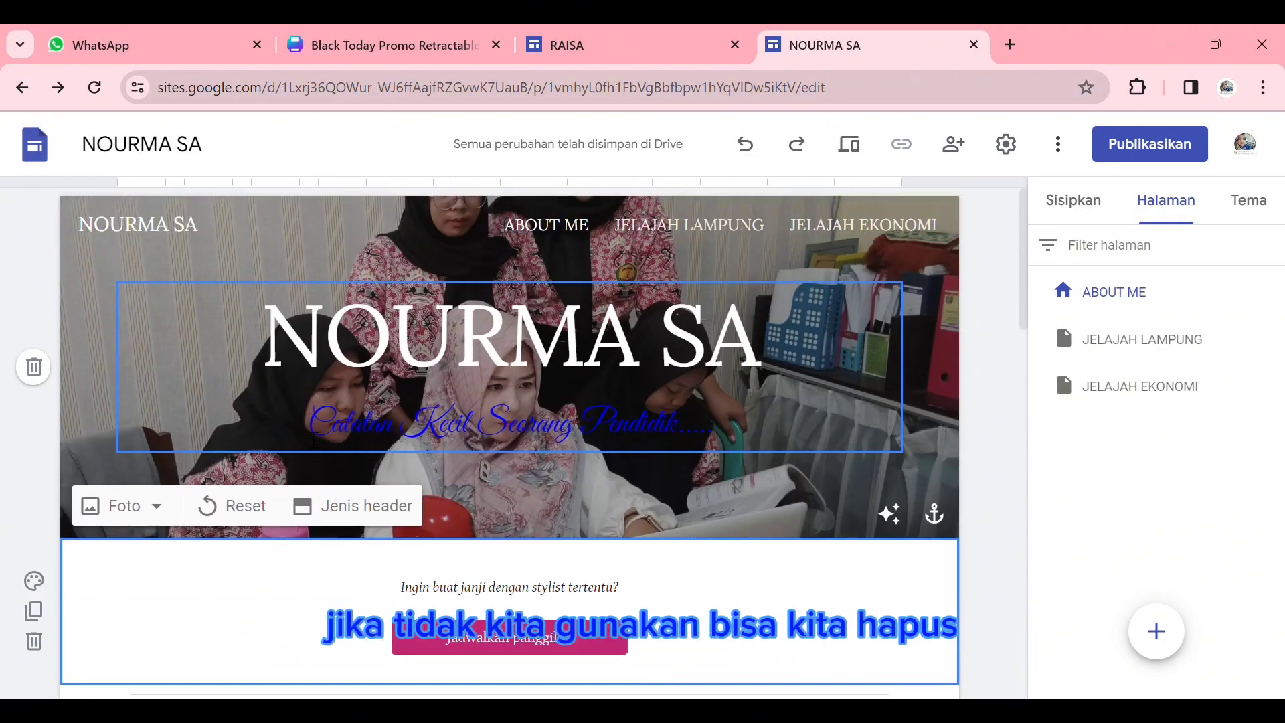
{"action": "left_click", "coordinate": [41, 549]}
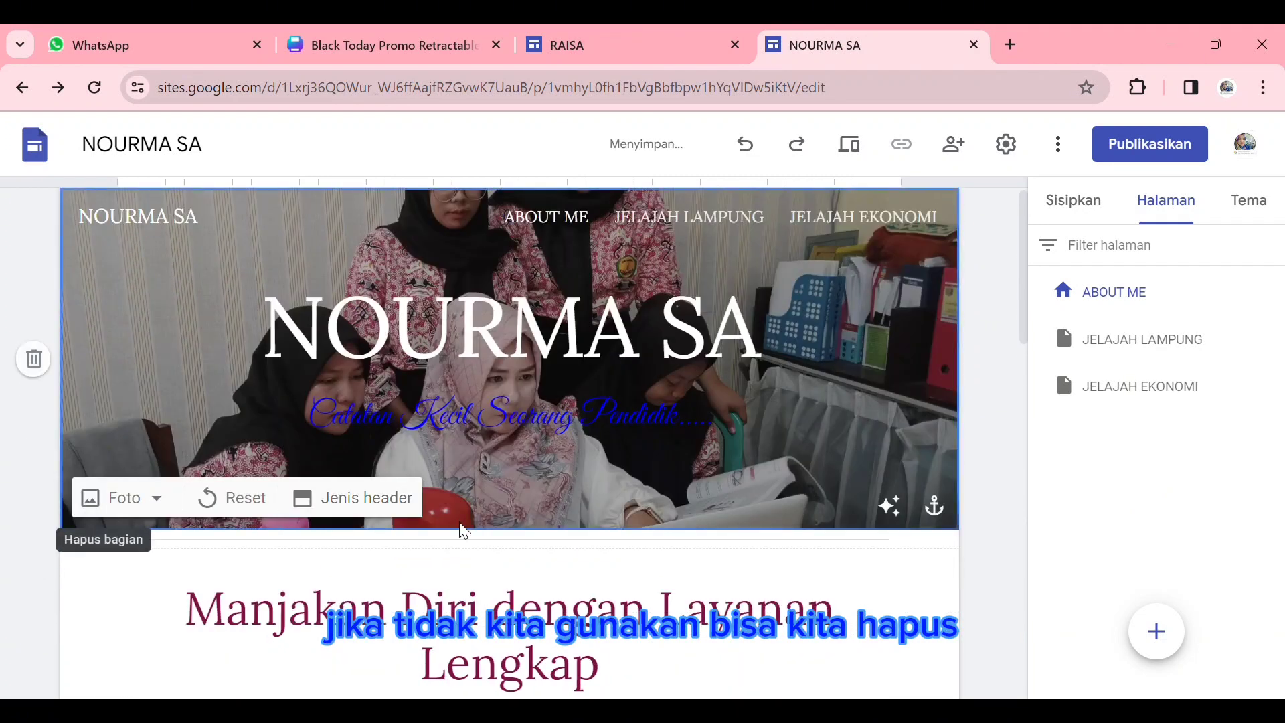
- Replace the "Manjakan Diri" heading with the quoted sentence "Terkadang jatuh itu perlu, untuk mengetahui siapa yang mengulurkan tangan dan siapa yang bertepuk tangan."
{"action": "scroll", "coordinate": [629, 557], "scroll_direction": "down", "scroll_amount": 4}
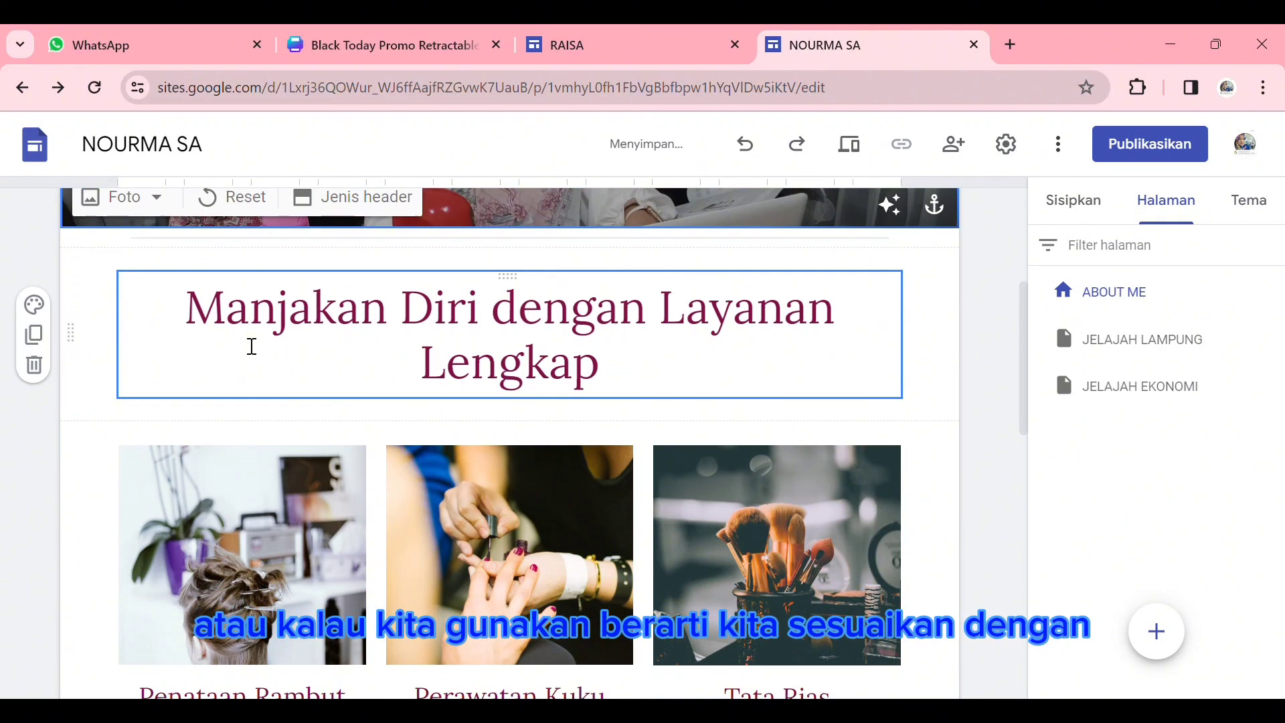
{"action": "left_click", "coordinate": [187, 308]}
{"action": "left_click_drag", "start_coordinate": [188, 308], "coordinate": [479, 309]}
{"action": "left_click", "coordinate": [695, 396], "text": "shift"}
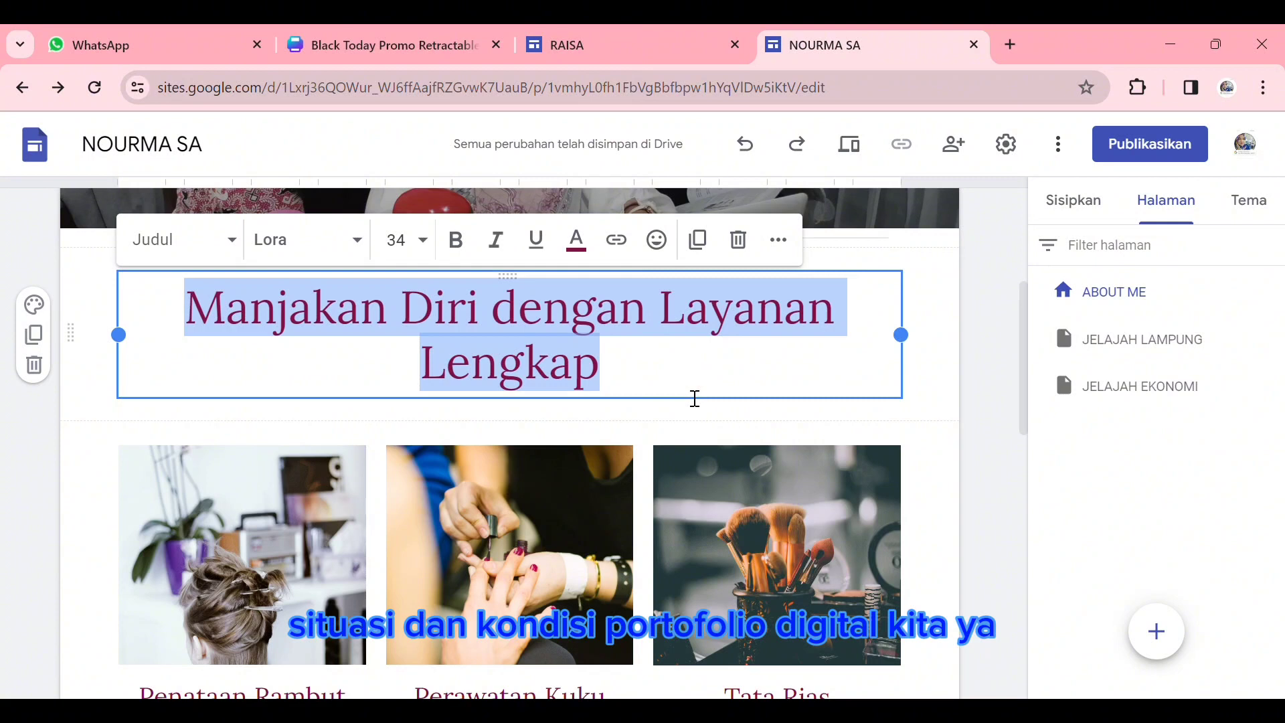
{"action": "type", "text": "\""}
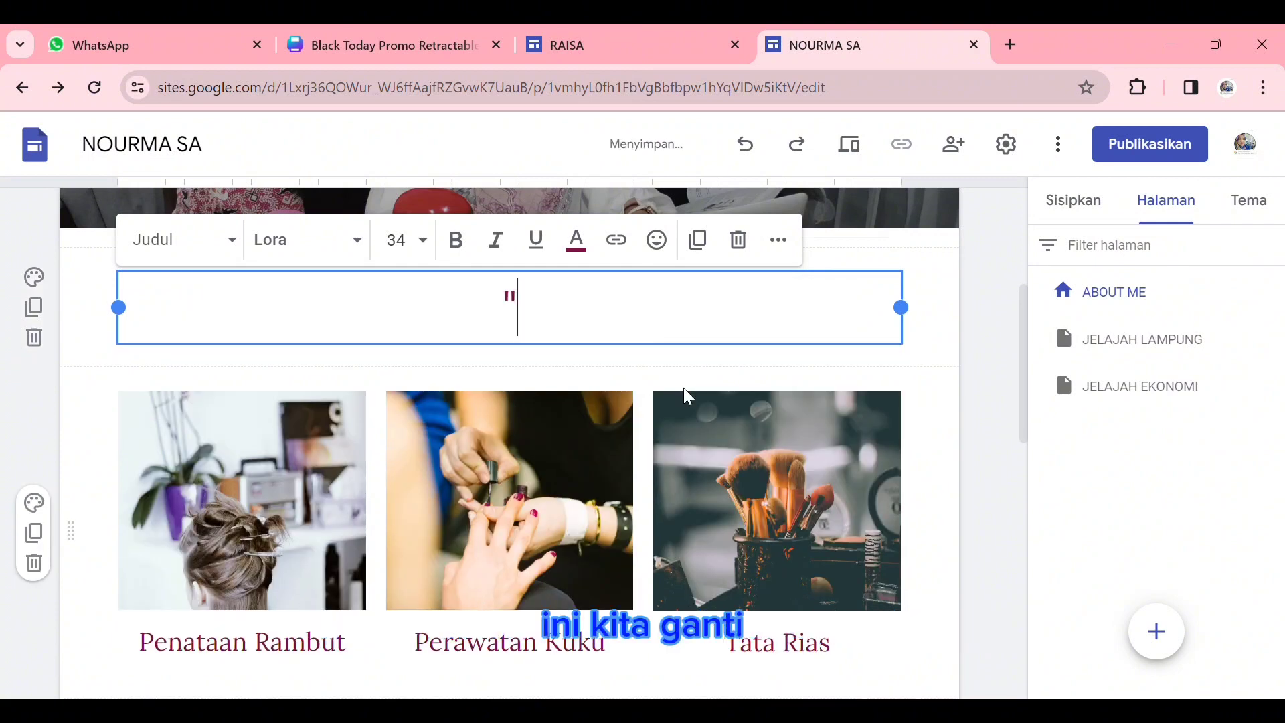
{"action": "type", "text": "ter"}
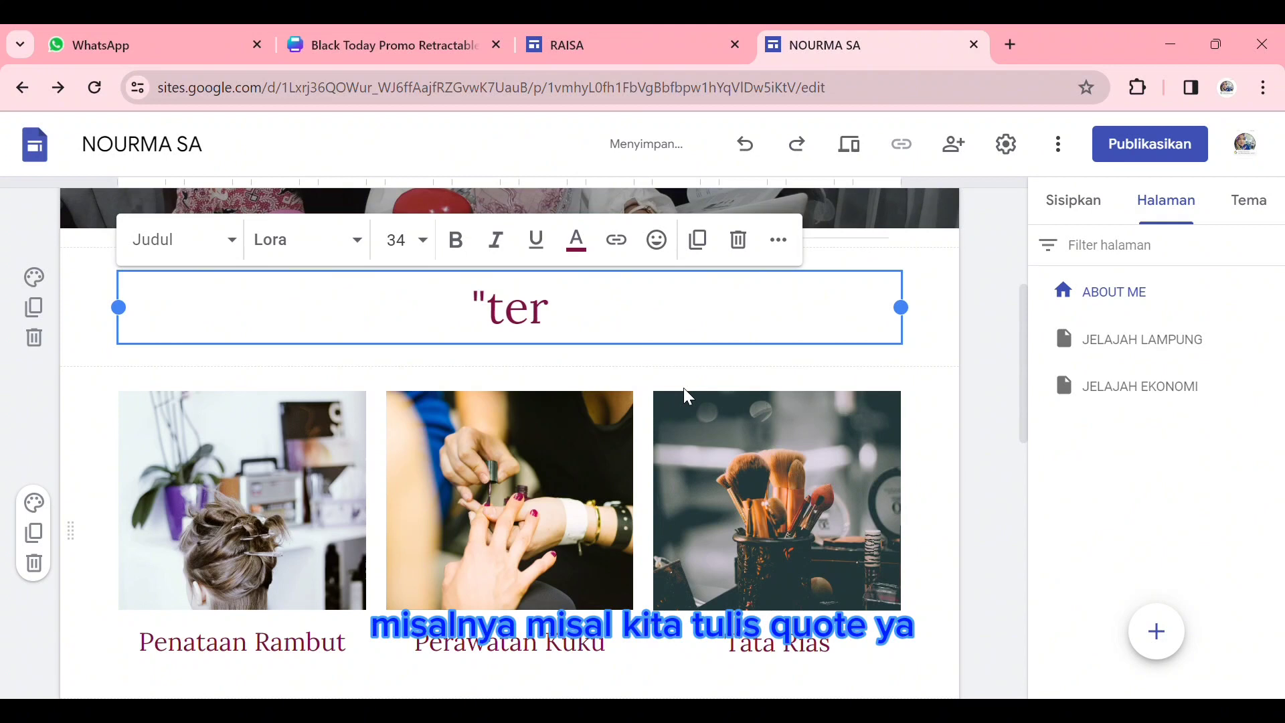
{"action": "key", "text": "BackSpace"}
{"action": "key", "text": "BackSpace"}
{"action": "key", "text": "BackSpace"}
{"action": "type", "text": "Terkadang jatu itu perlu, untuk mengetahui siapa yang menguklur"}
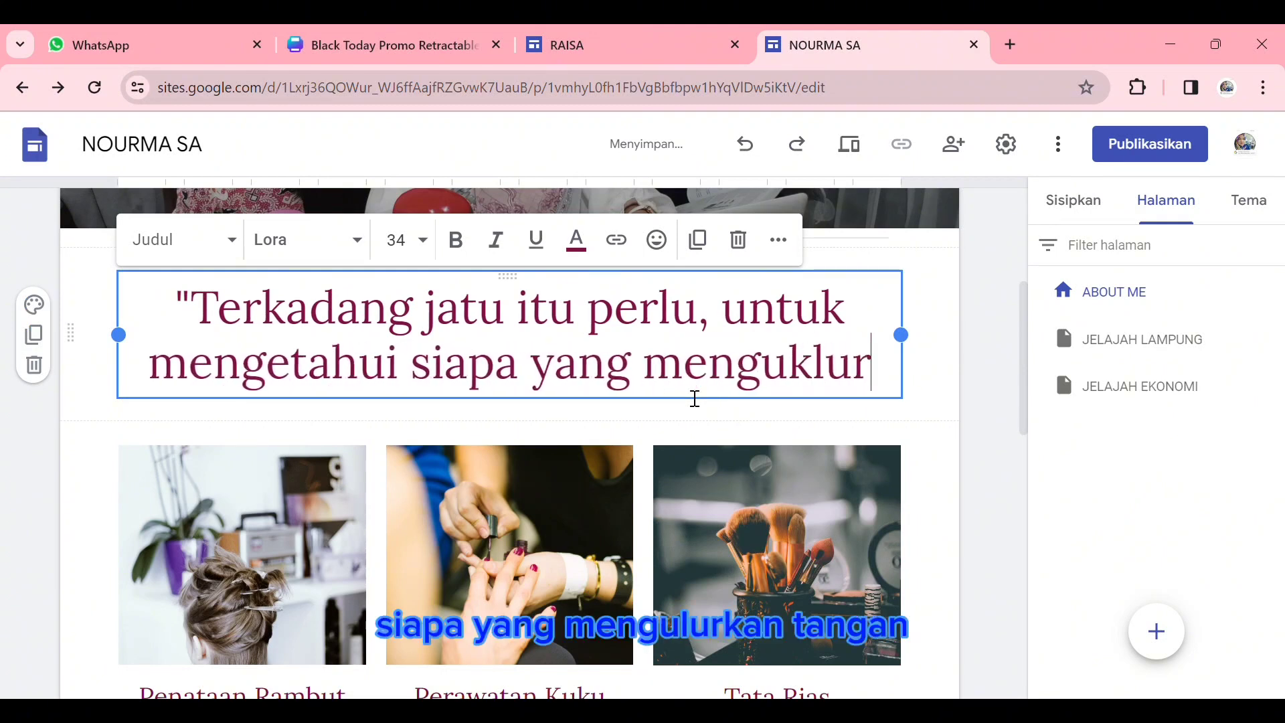
{"action": "key", "text": "BackSpace"}
{"action": "key", "text": "BackSpace"}
{"action": "key", "text": "BackSpace"}
{"action": "key", "text": "BackSpace"}
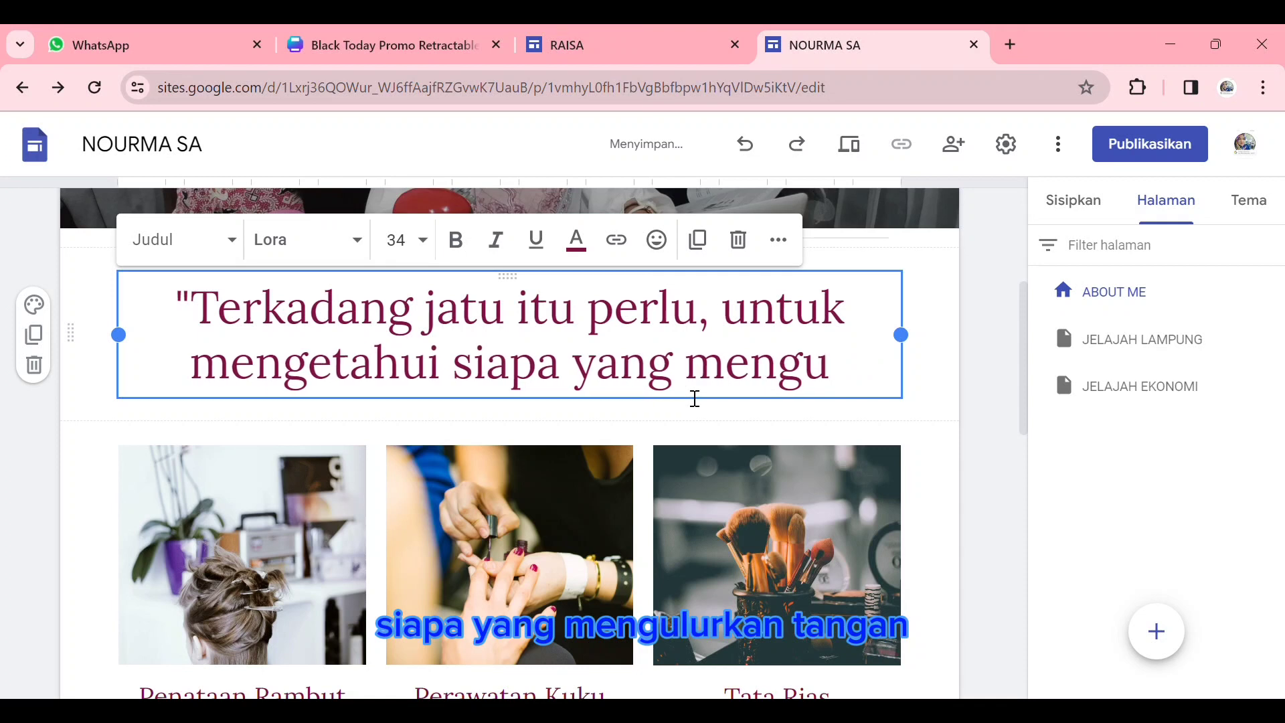
{"action": "type", "text": "lurkan tang"}
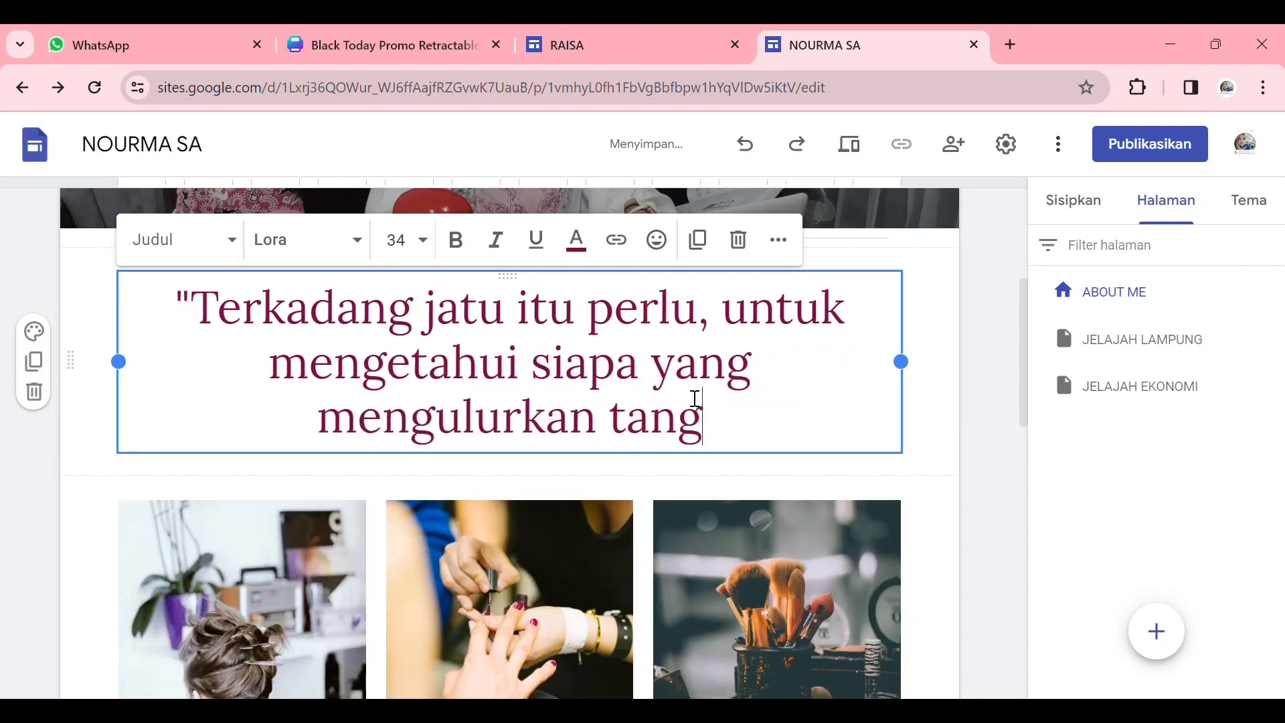
{"action": "type", "text": "an dan siapa yang bertepukj"}
{"action": "key", "text": "BackSpace"}
{"action": "key", "text": "BackSpace"}
{"action": "type", "text": "tangan.\""}
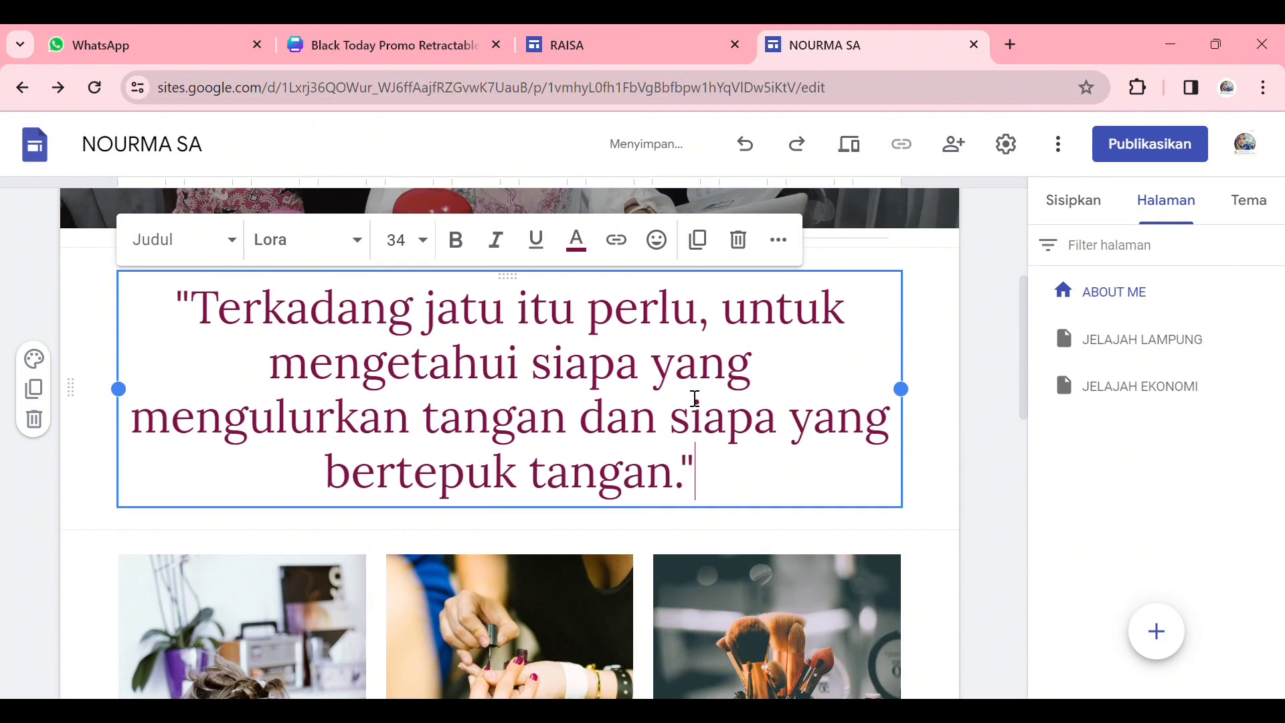
- Set the whole quote below the header to the Great Vibes font at size 30
{"action": "left_click_drag", "start_coordinate": [163, 309], "coordinate": [671, 529]}
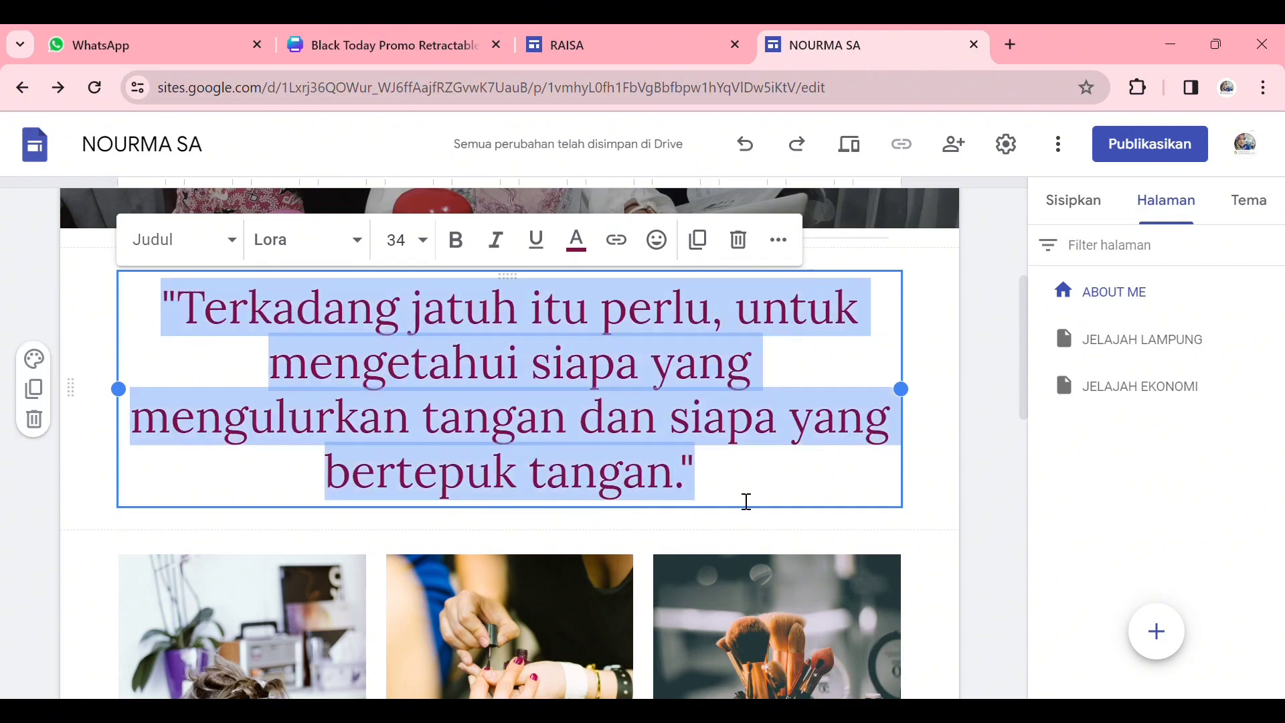
{"action": "left_click", "coordinate": [366, 257]}
{"action": "scroll", "coordinate": [321, 474], "scroll_direction": "down", "scroll_amount": 2}
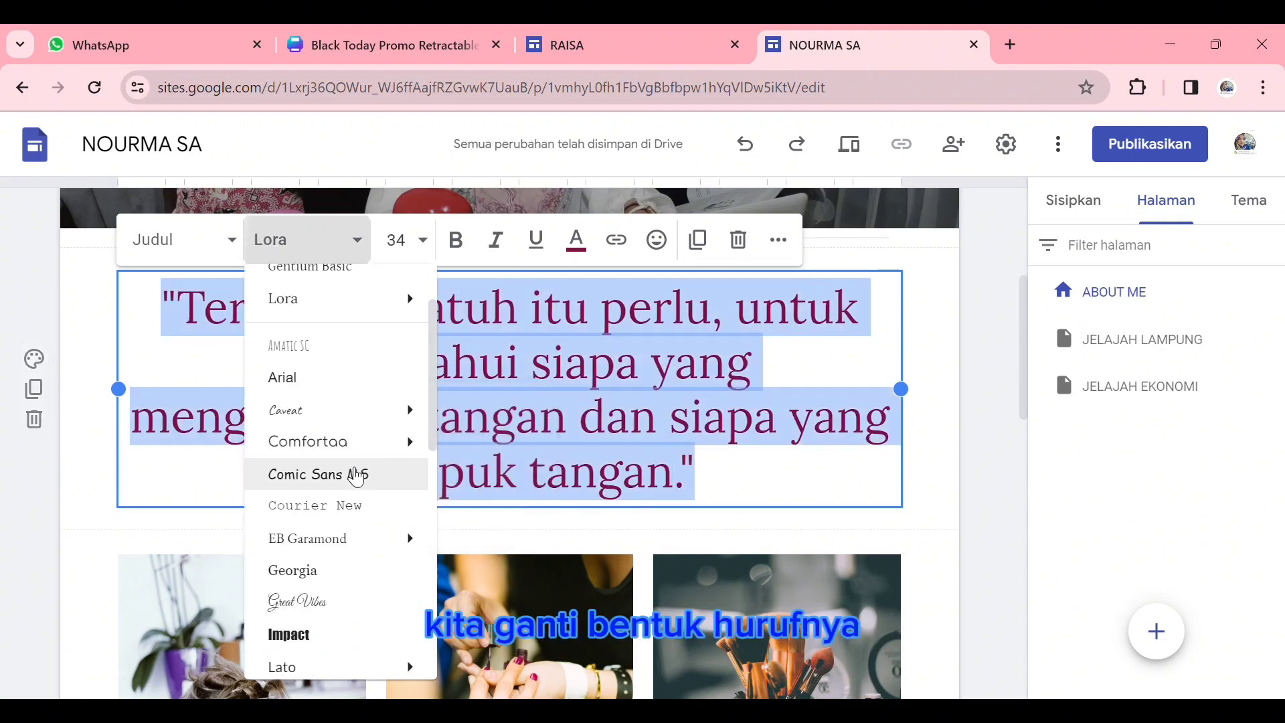
{"action": "left_click", "coordinate": [326, 611]}
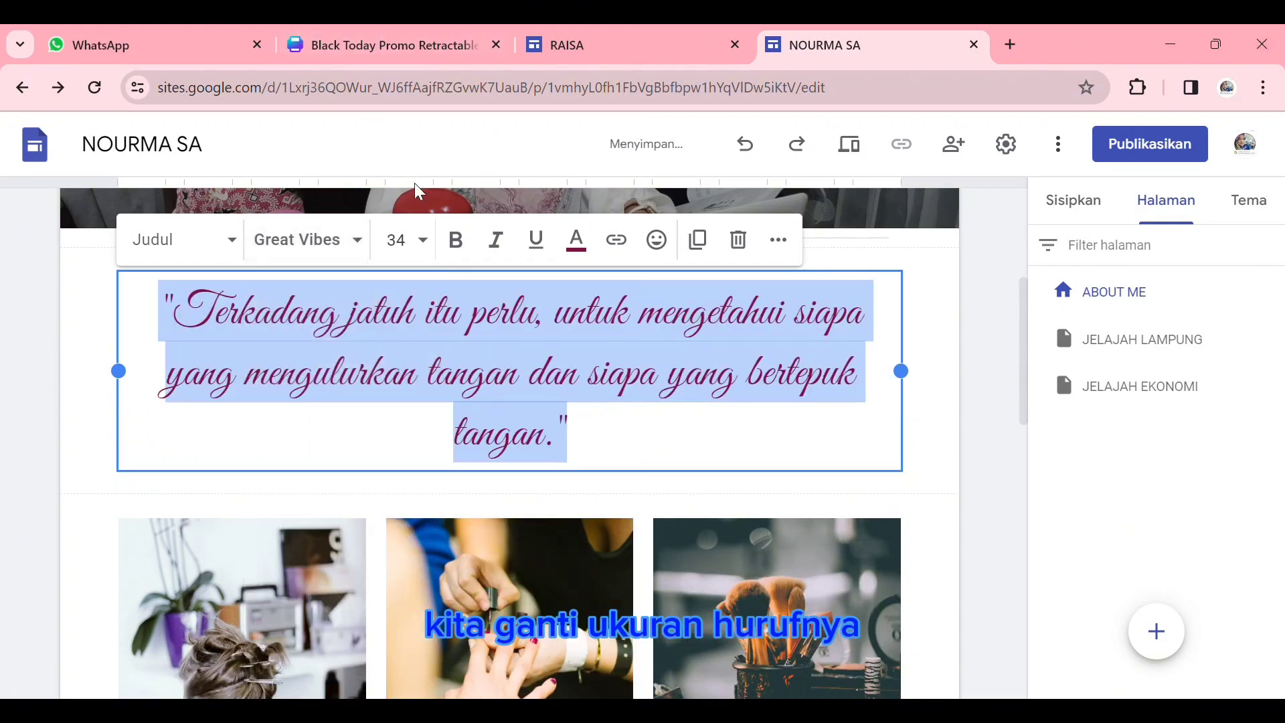
{"action": "left_click", "coordinate": [422, 239]}
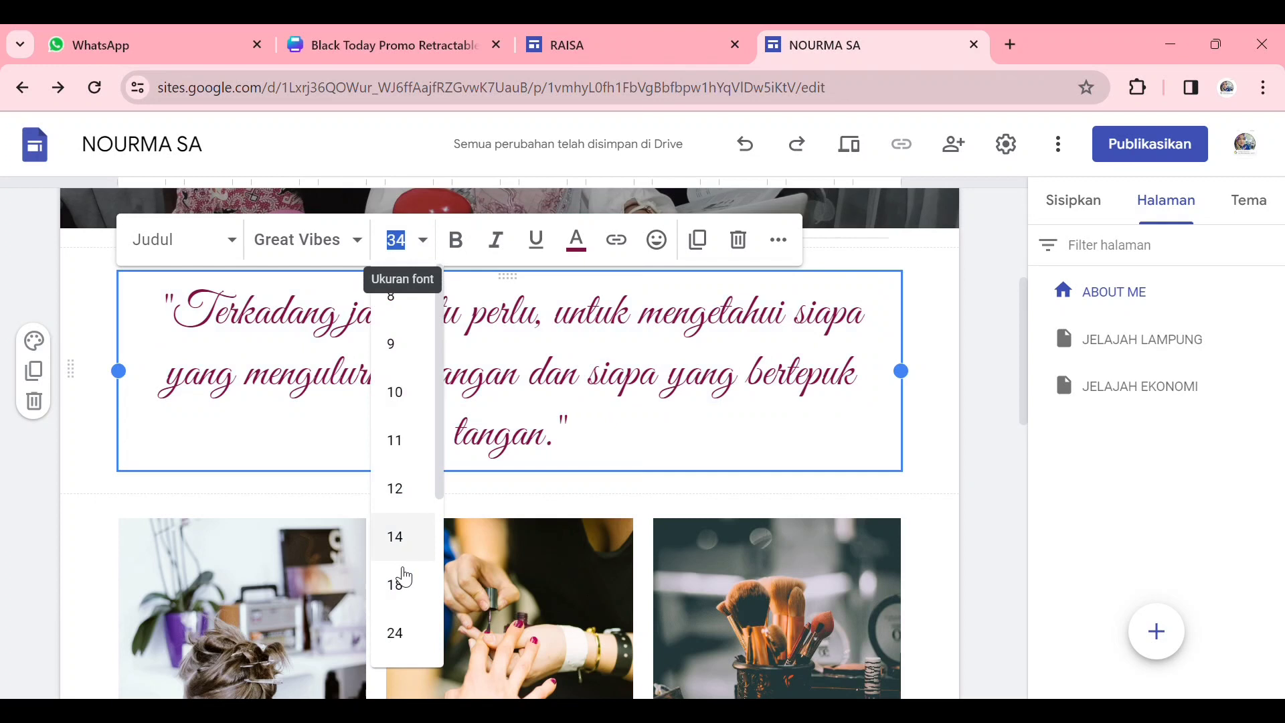
{"action": "scroll", "coordinate": [403, 577], "scroll_direction": "down", "scroll_amount": 2}
{"action": "left_click", "coordinate": [420, 587]}
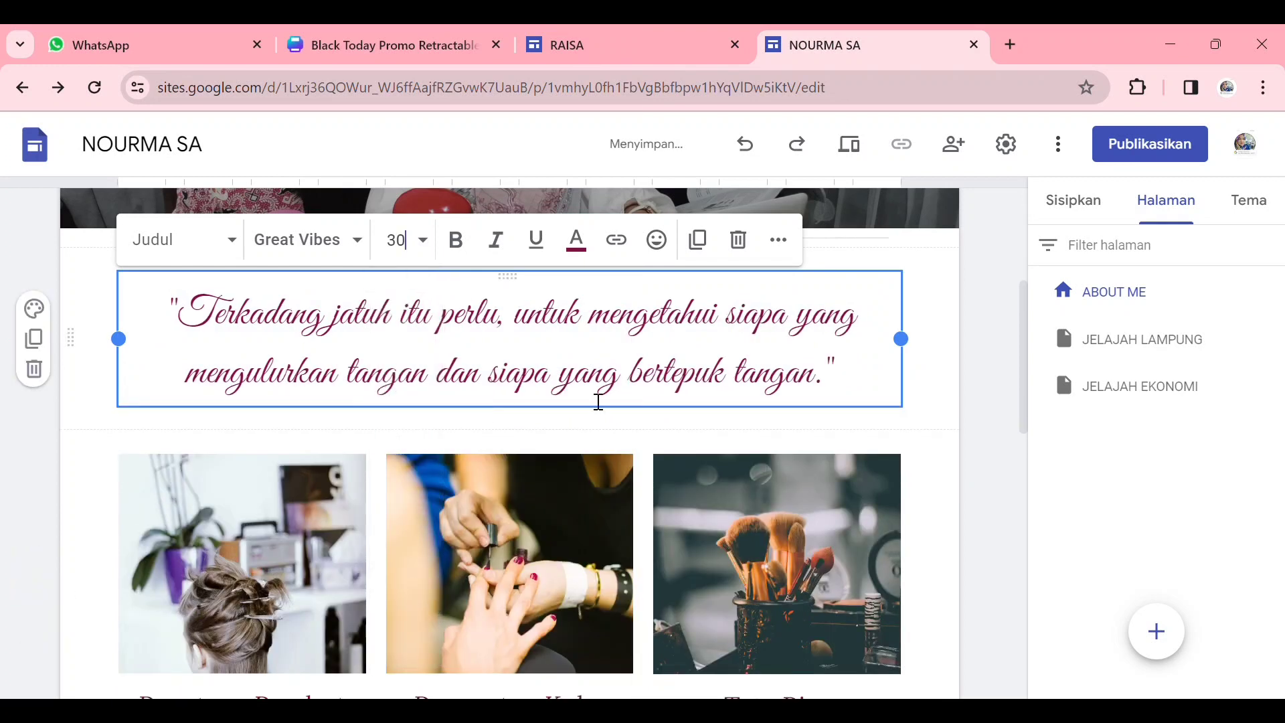
{"action": "left_click_drag", "start_coordinate": [173, 327], "coordinate": [657, 364]}
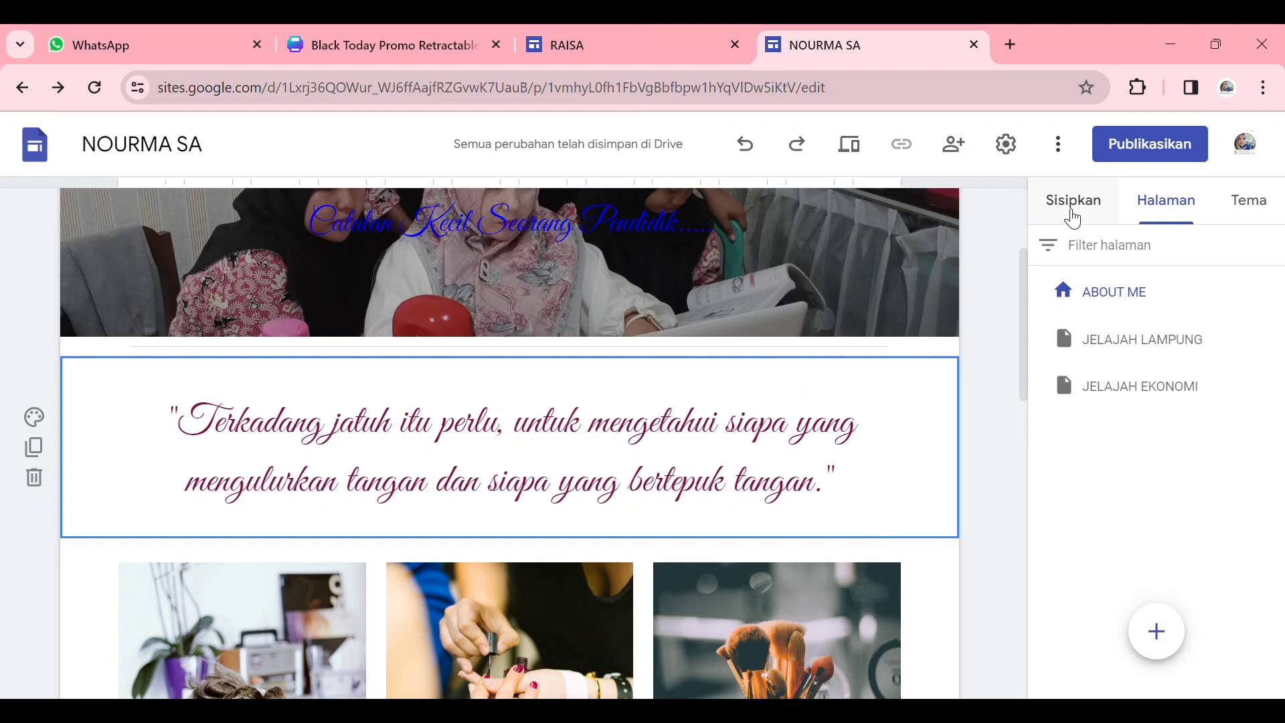
- Insert the content block that has a single image placeholder beside a title and body text
{"action": "left_click", "coordinate": [1076, 208]}
{"action": "scroll", "coordinate": [1039, 398], "scroll_direction": "down", "scroll_amount": 2}
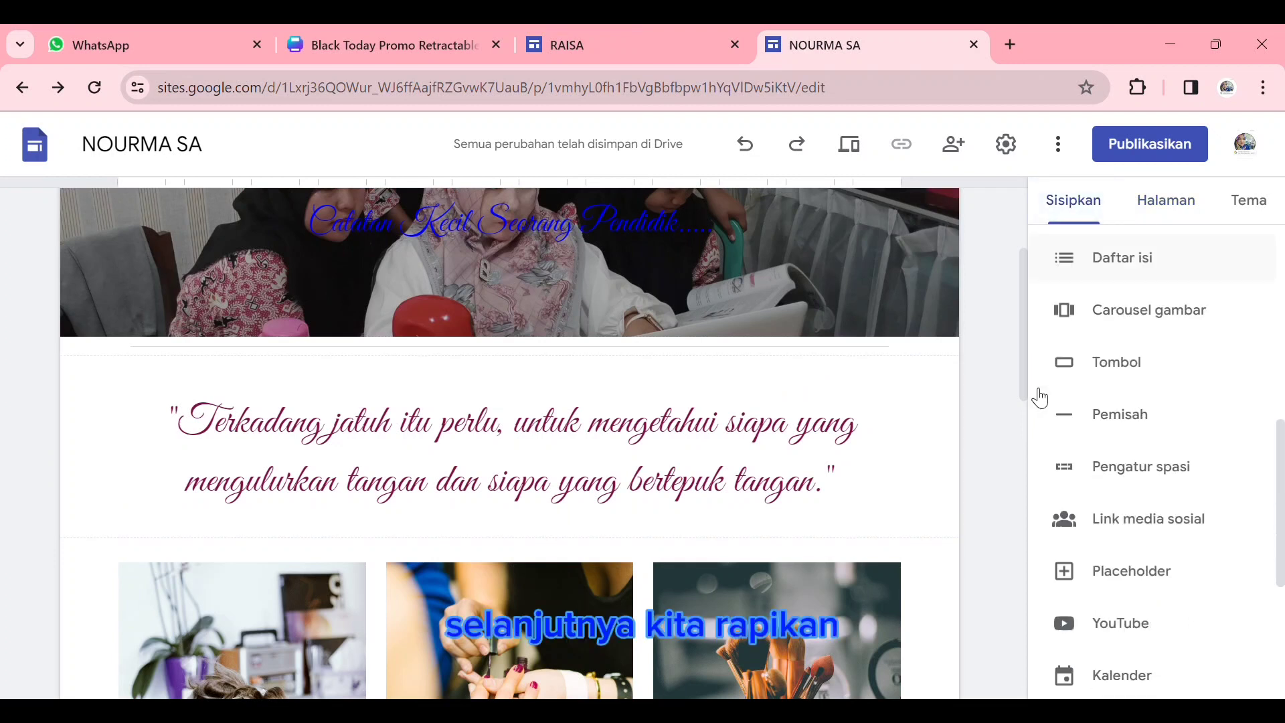
{"action": "scroll", "coordinate": [1040, 398], "scroll_direction": "down", "scroll_amount": 2}
{"action": "scroll", "coordinate": [803, 482], "scroll_direction": "down", "scroll_amount": 4}
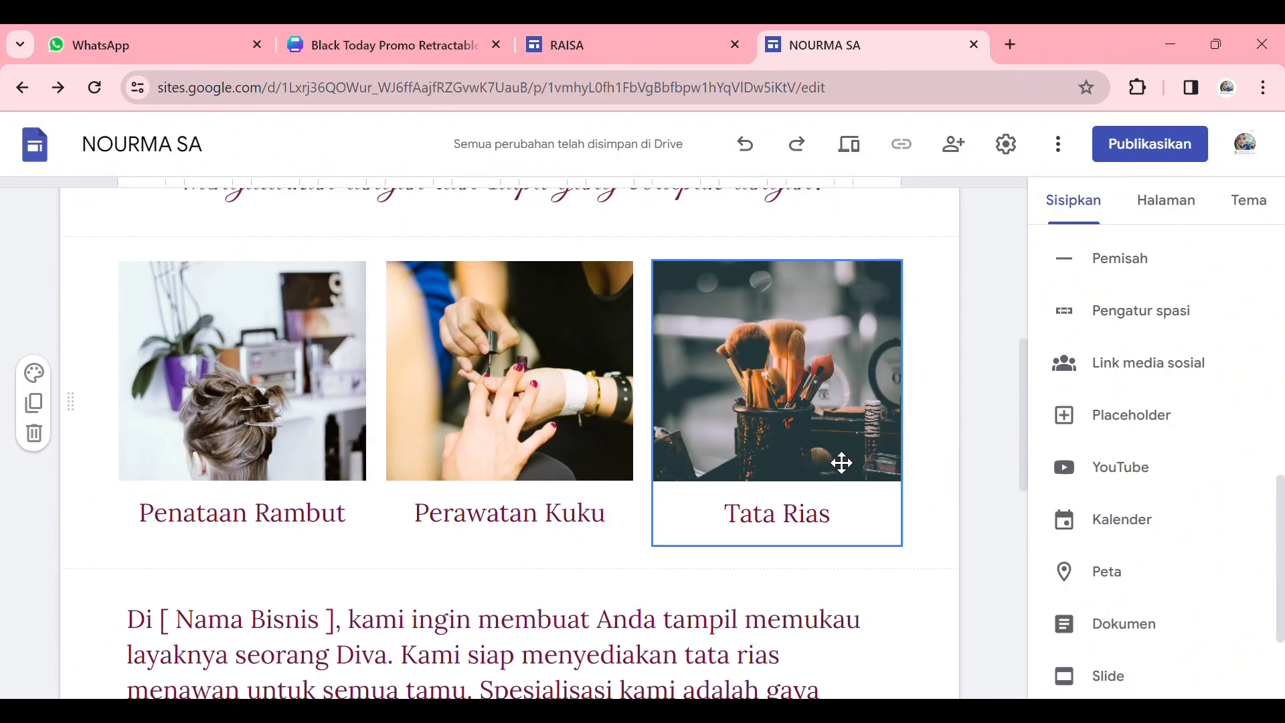
{"action": "scroll", "coordinate": [890, 460], "scroll_direction": "up", "scroll_amount": 8}
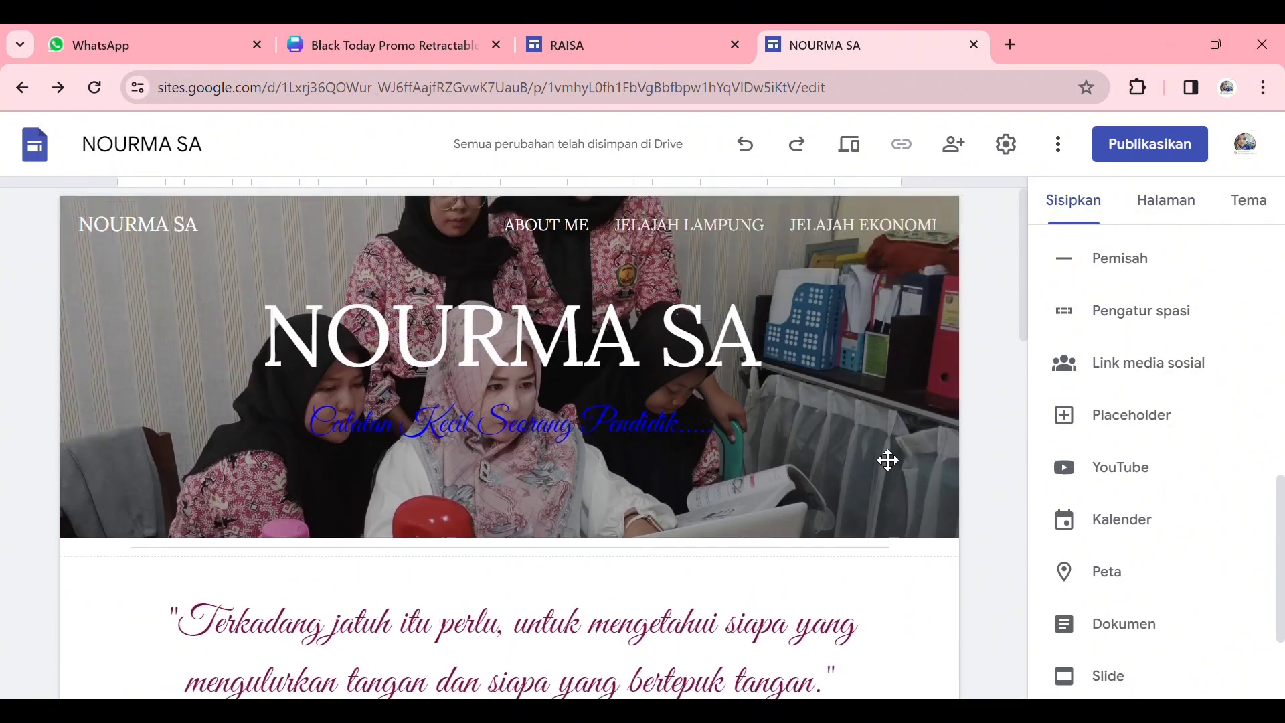
{"action": "scroll", "coordinate": [886, 460], "scroll_direction": "down", "scroll_amount": 2}
{"action": "scroll", "coordinate": [1138, 504], "scroll_direction": "up", "scroll_amount": 5}
{"action": "left_click", "coordinate": [888, 567]}
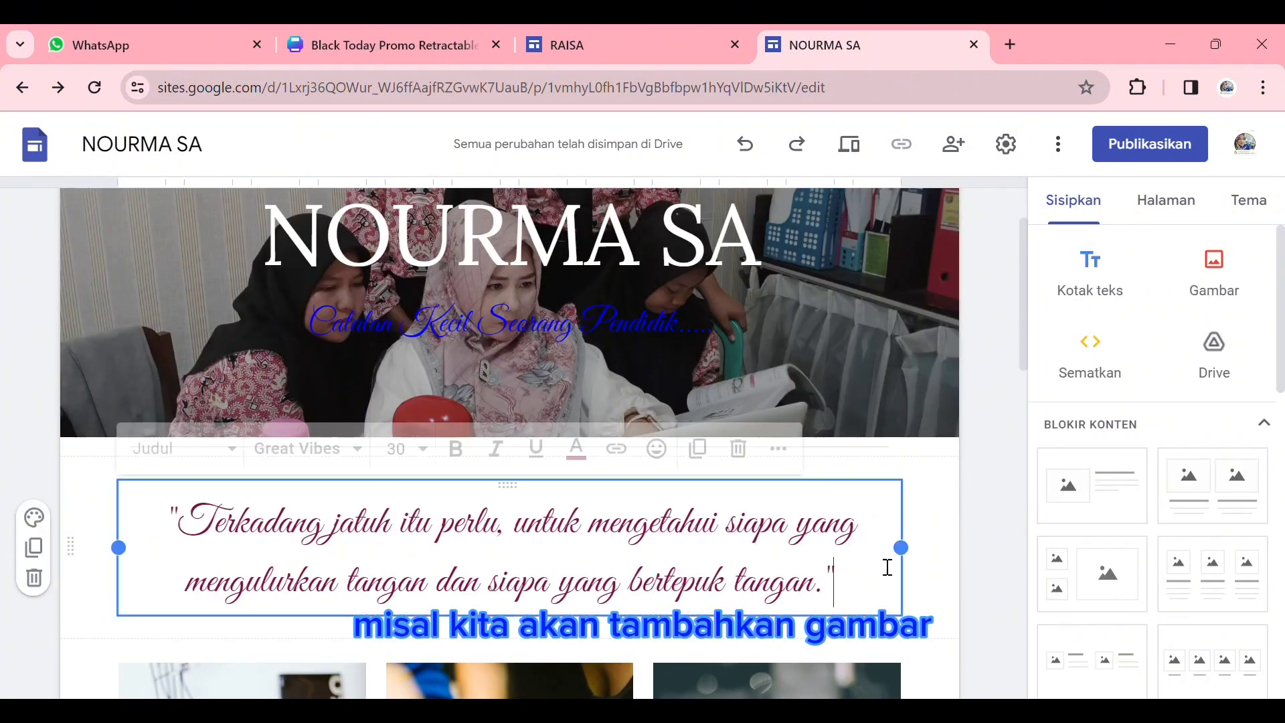
{"action": "left_click", "coordinate": [1059, 524]}
- Move the new image-and-text block from the end of the page to directly below the quote, above the three salon photos
{"action": "scroll", "coordinate": [897, 492], "scroll_direction": "up", "scroll_amount": 6}
{"action": "scroll", "coordinate": [878, 473], "scroll_direction": "down", "scroll_amount": 3}
{"action": "scroll", "coordinate": [870, 515], "scroll_direction": "up", "scroll_amount": 9}
{"action": "scroll", "coordinate": [873, 514], "scroll_direction": "down", "scroll_amount": 9}
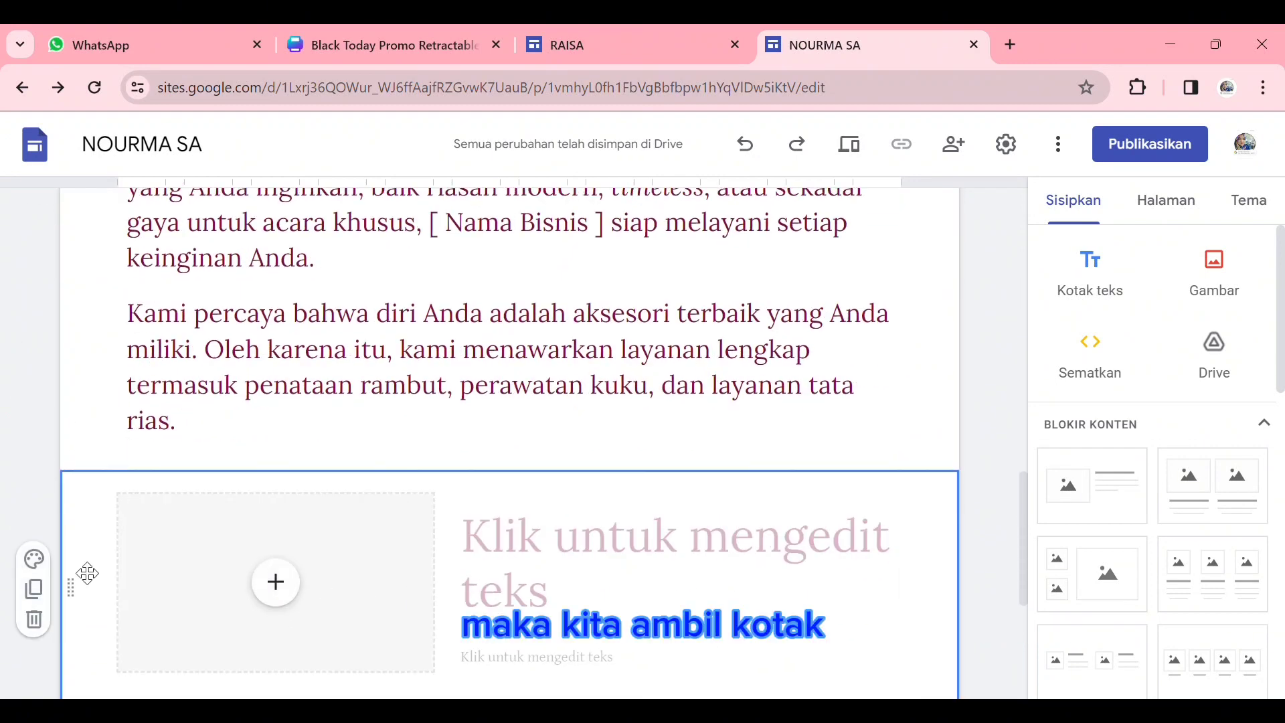
{"action": "left_click_drag", "start_coordinate": [87, 597], "coordinate": [62, 623]}
{"action": "scroll", "coordinate": [208, 629], "scroll_direction": "down", "scroll_amount": 7}
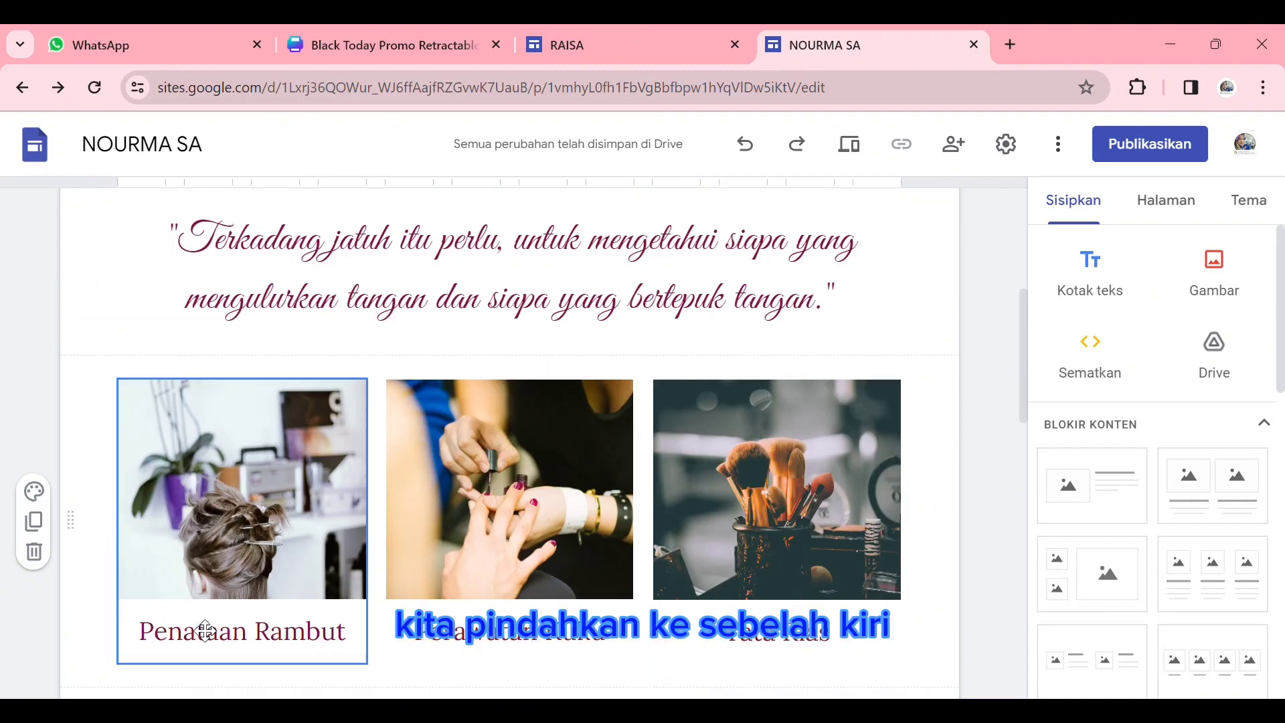
{"action": "scroll", "coordinate": [136, 574], "scroll_direction": "down", "scroll_amount": 7}
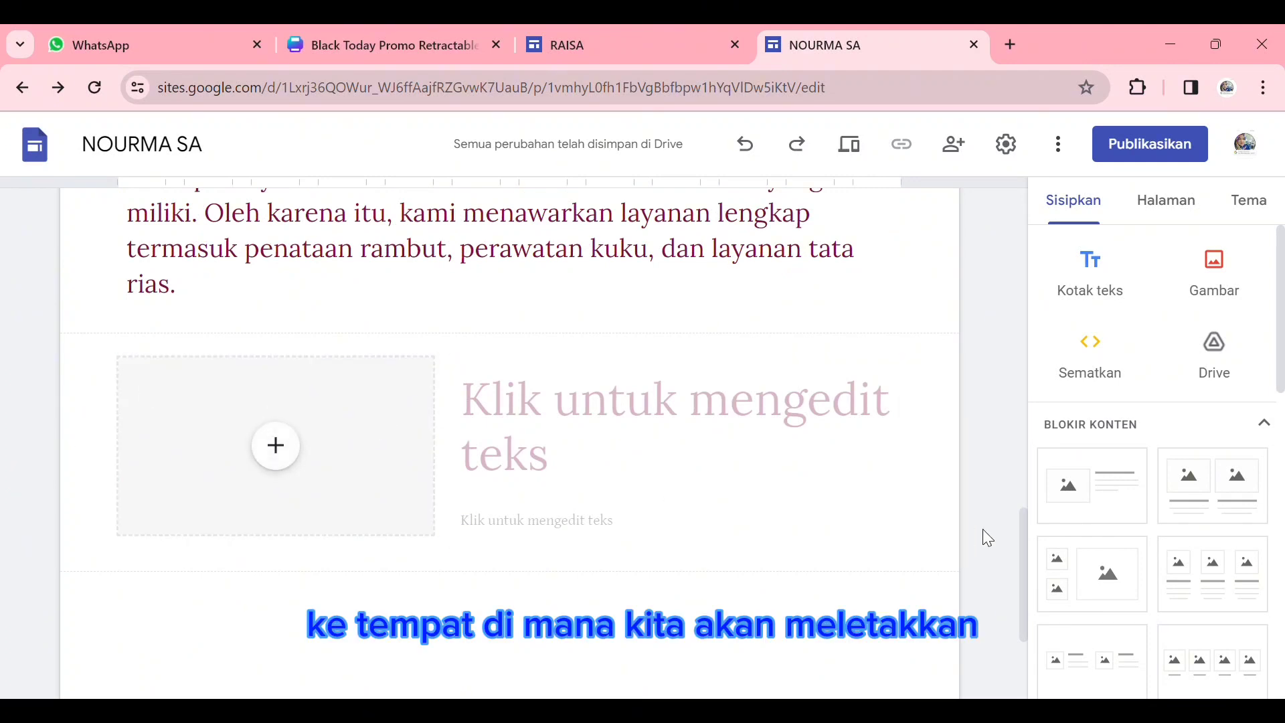
{"action": "left_click", "coordinate": [900, 516]}
{"action": "left_click_drag", "start_coordinate": [355, 474], "coordinate": [396, 470]}
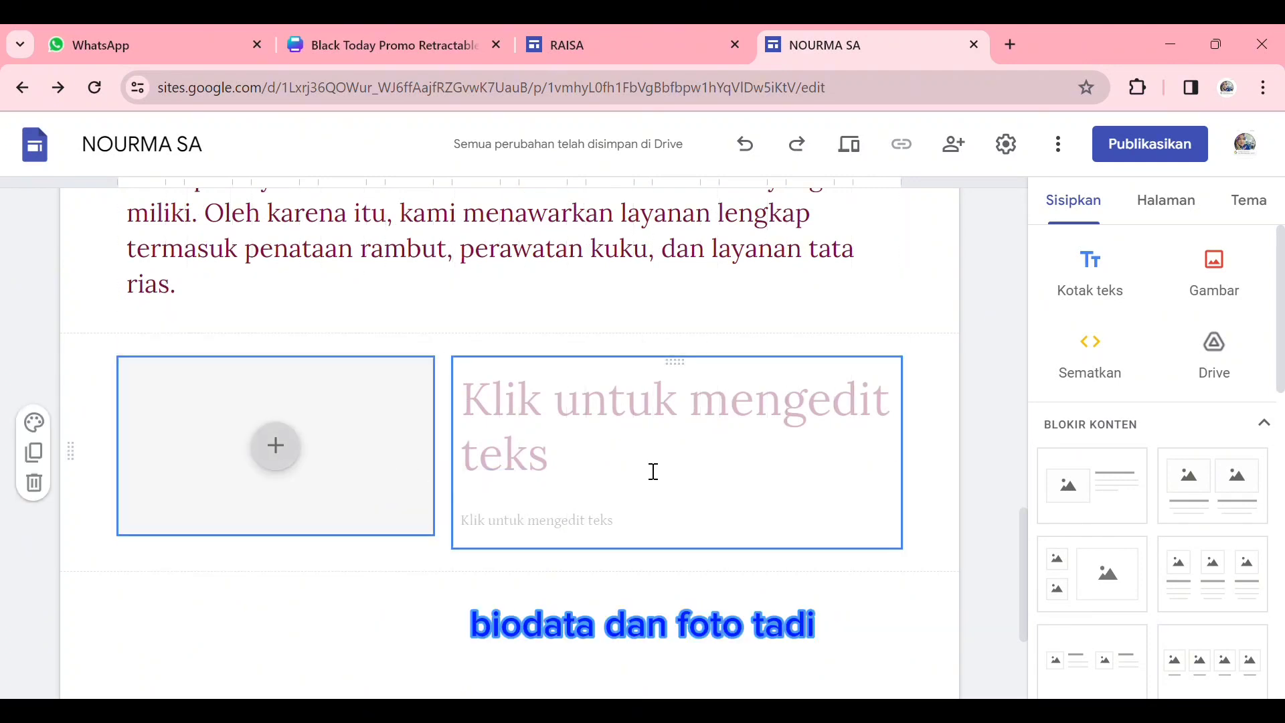
{"action": "left_click", "coordinate": [933, 494]}
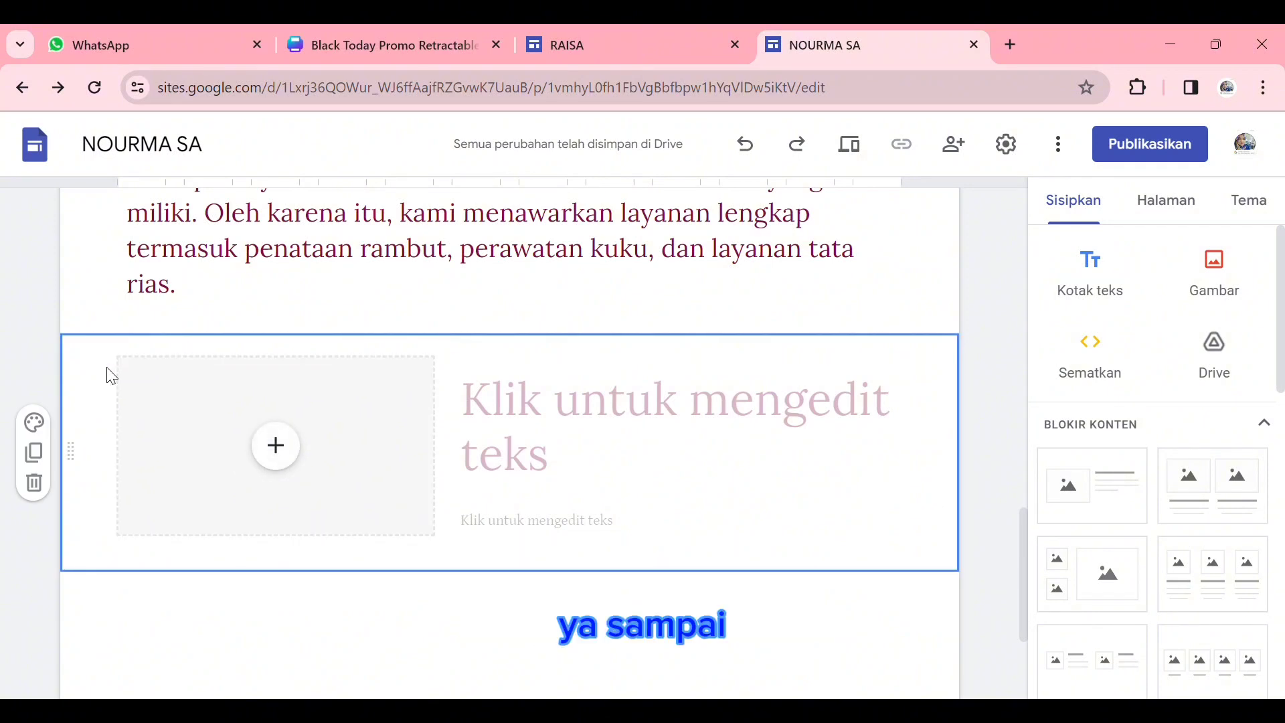
{"action": "left_click_drag", "start_coordinate": [94, 444], "coordinate": [91, 496]}
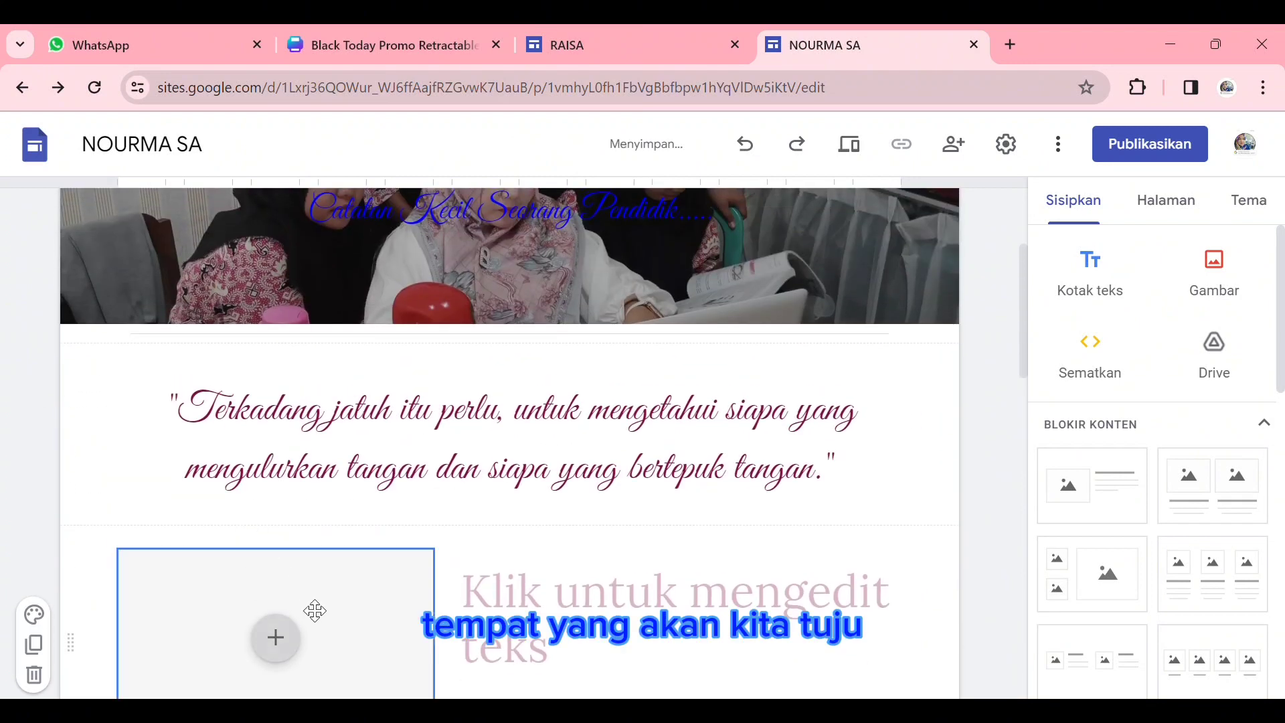
- Fill the block's image placeholder with a Google Photos picture of the teacher in front of the Penganugerahan Apresiasi Guru banner
{"action": "left_click", "coordinate": [285, 550]}
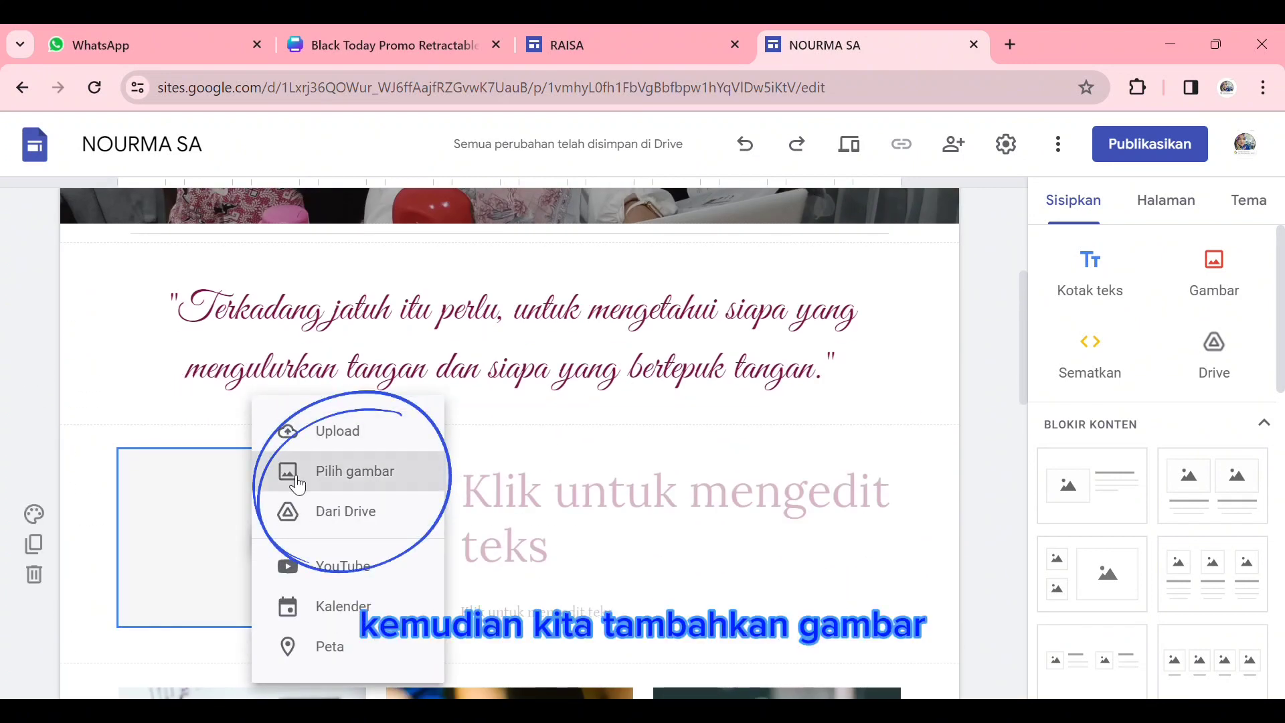
{"action": "left_click", "coordinate": [365, 471]}
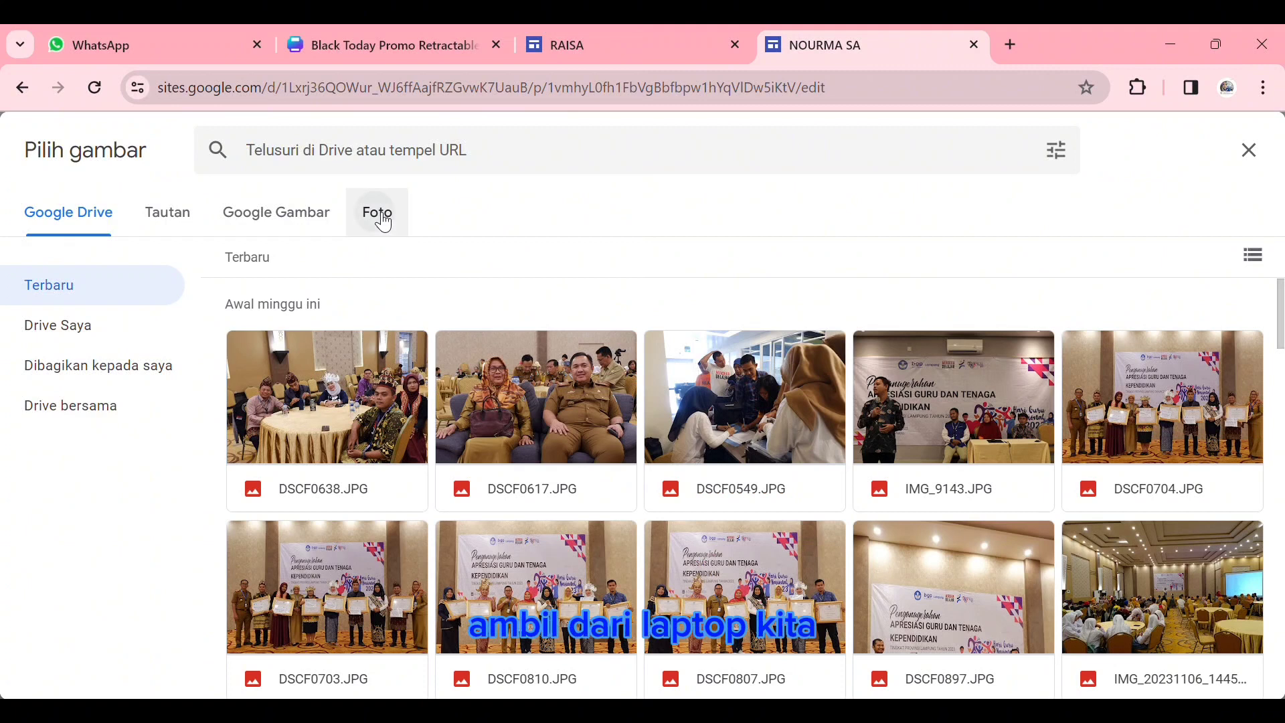
{"action": "left_click", "coordinate": [383, 223]}
{"action": "scroll", "coordinate": [816, 551], "scroll_direction": "down", "scroll_amount": 5}
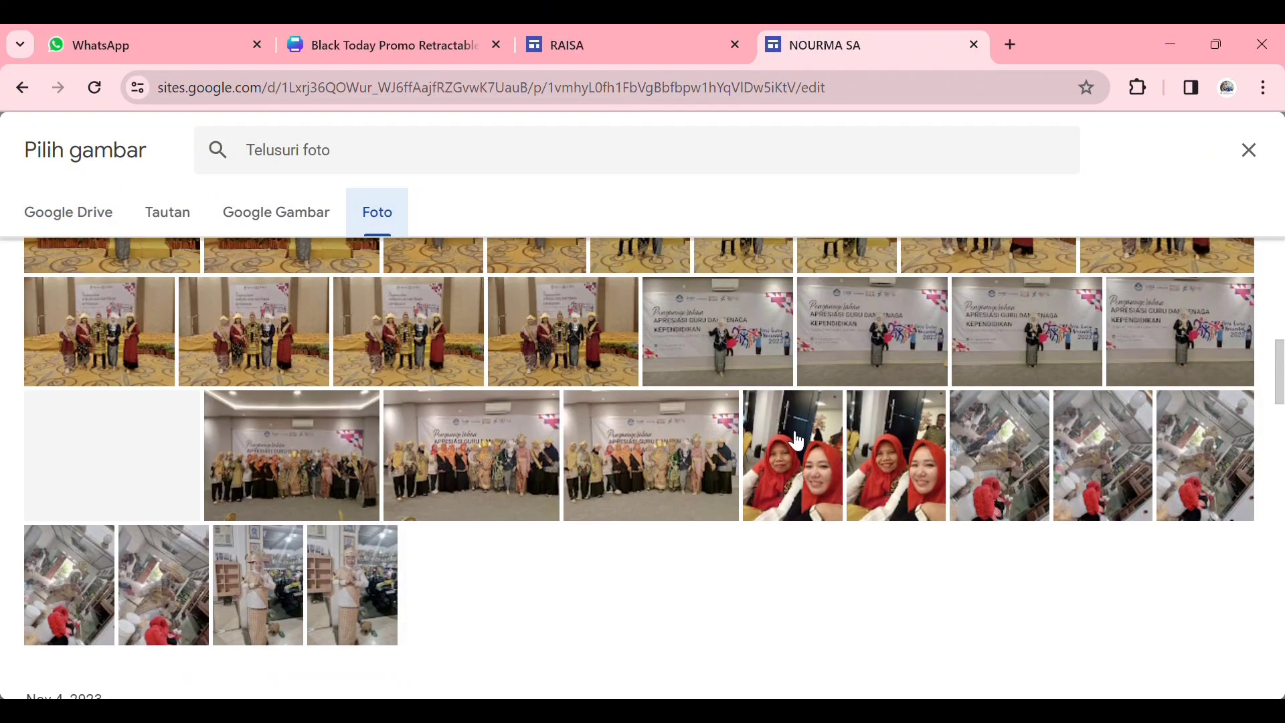
{"action": "left_click", "coordinate": [737, 359]}
{"action": "scroll", "coordinate": [1153, 649], "scroll_direction": "down", "scroll_amount": 3}
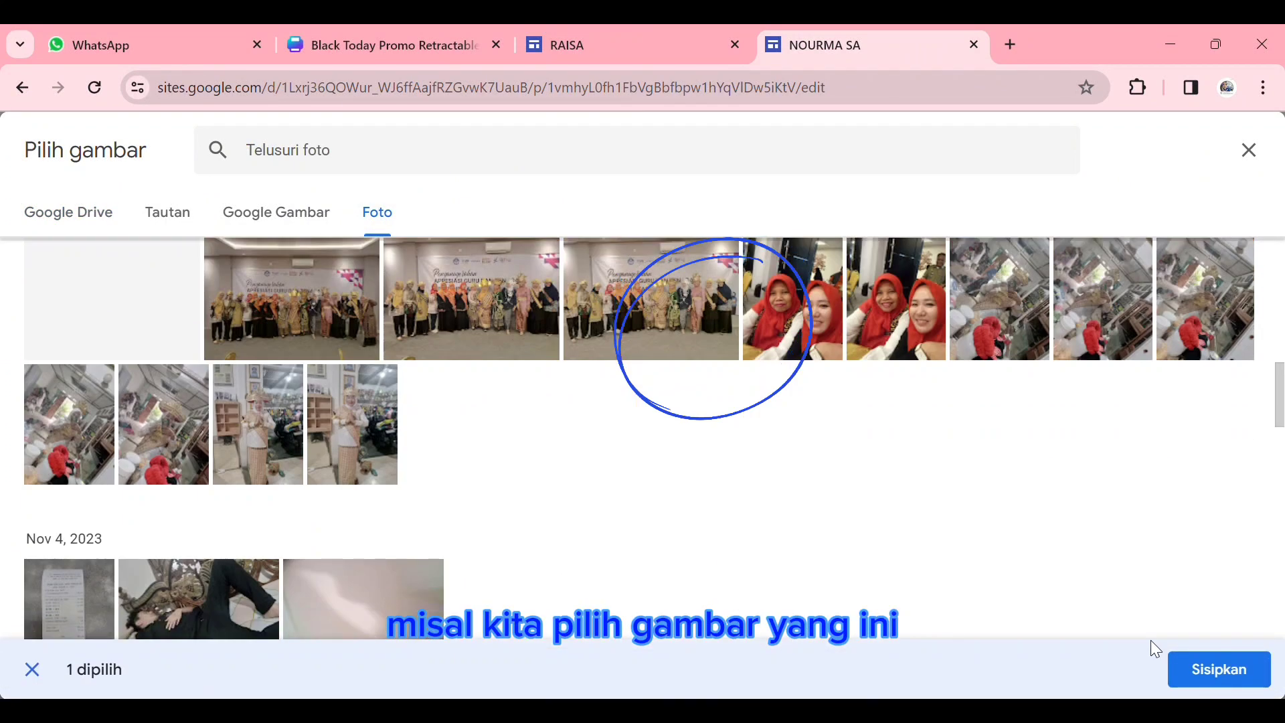
{"action": "left_click", "coordinate": [1254, 668]}
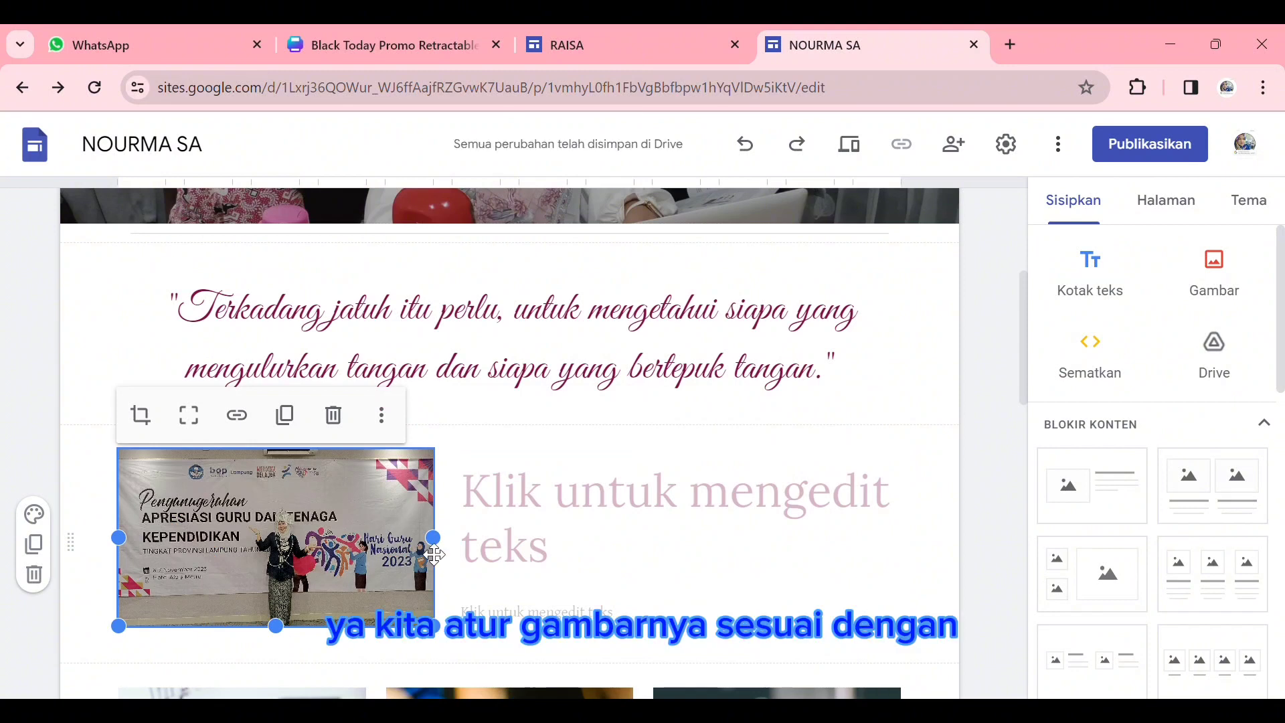
- Enter "MY BIODATA" as the title beside the photo and set its font size to 24
{"action": "left_click", "coordinate": [594, 511]}
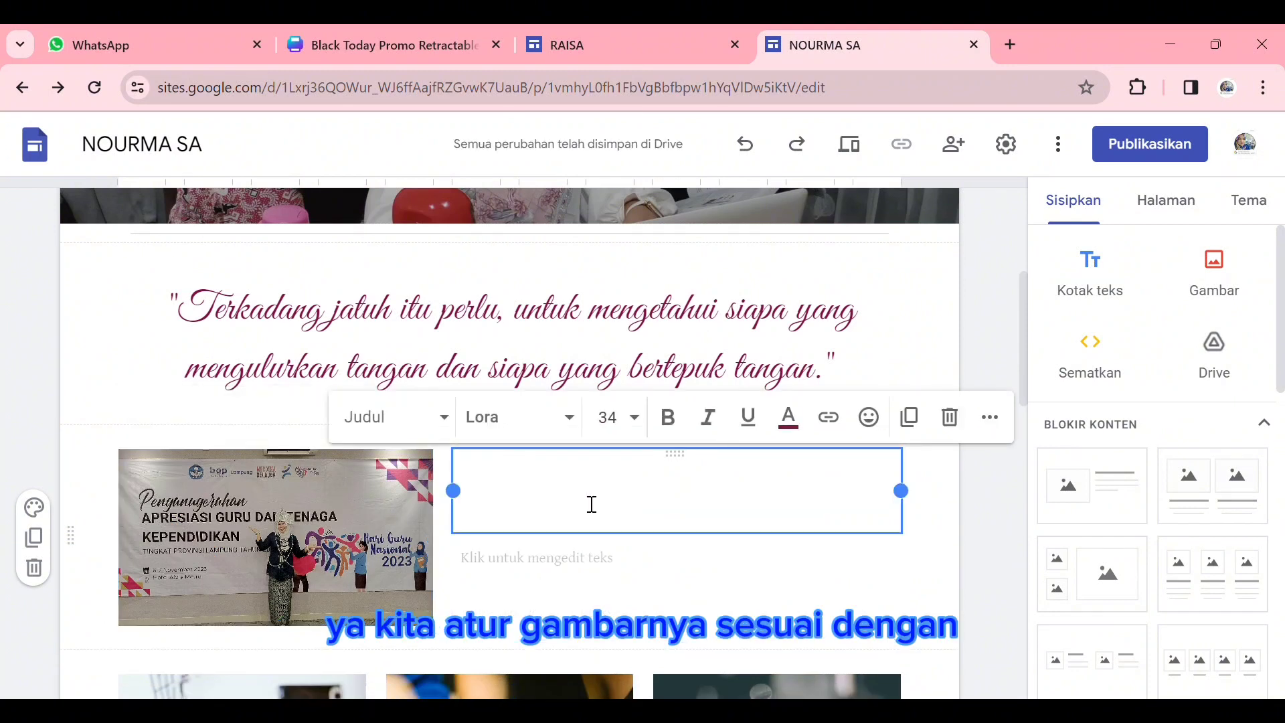
{"action": "type", "text": "m"}
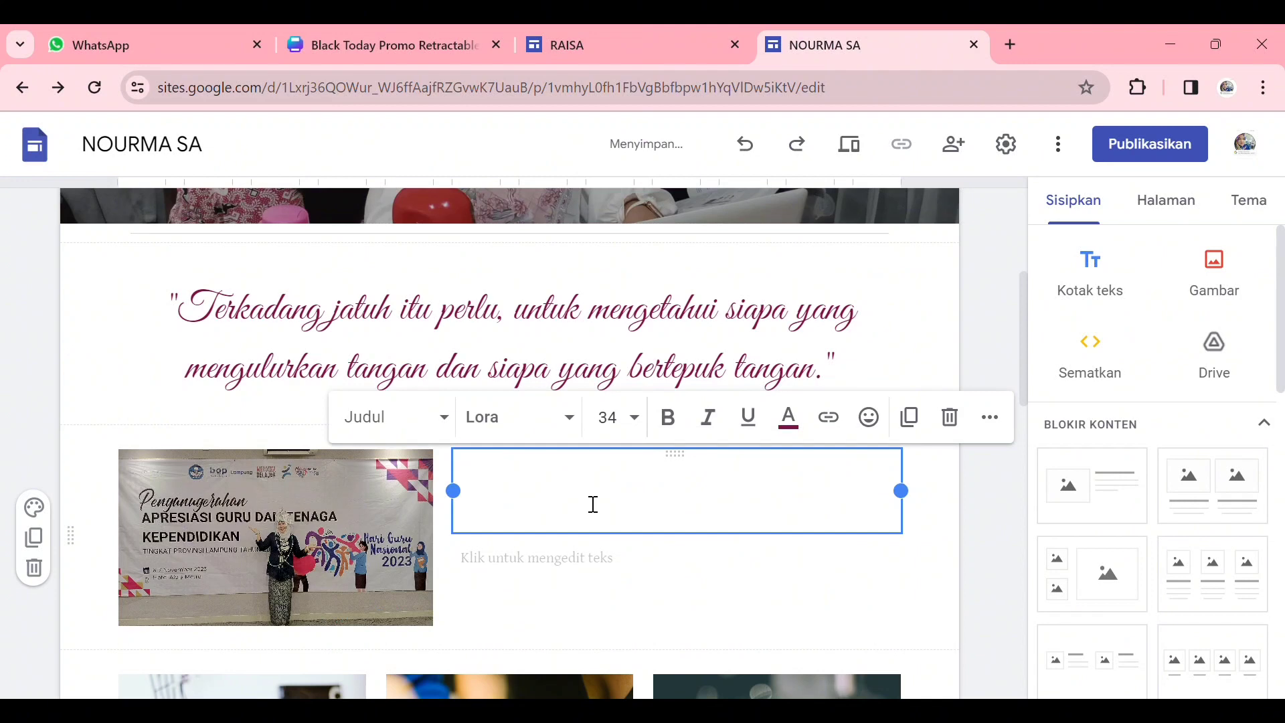
{"action": "type", "text": "Y BIODATA"}
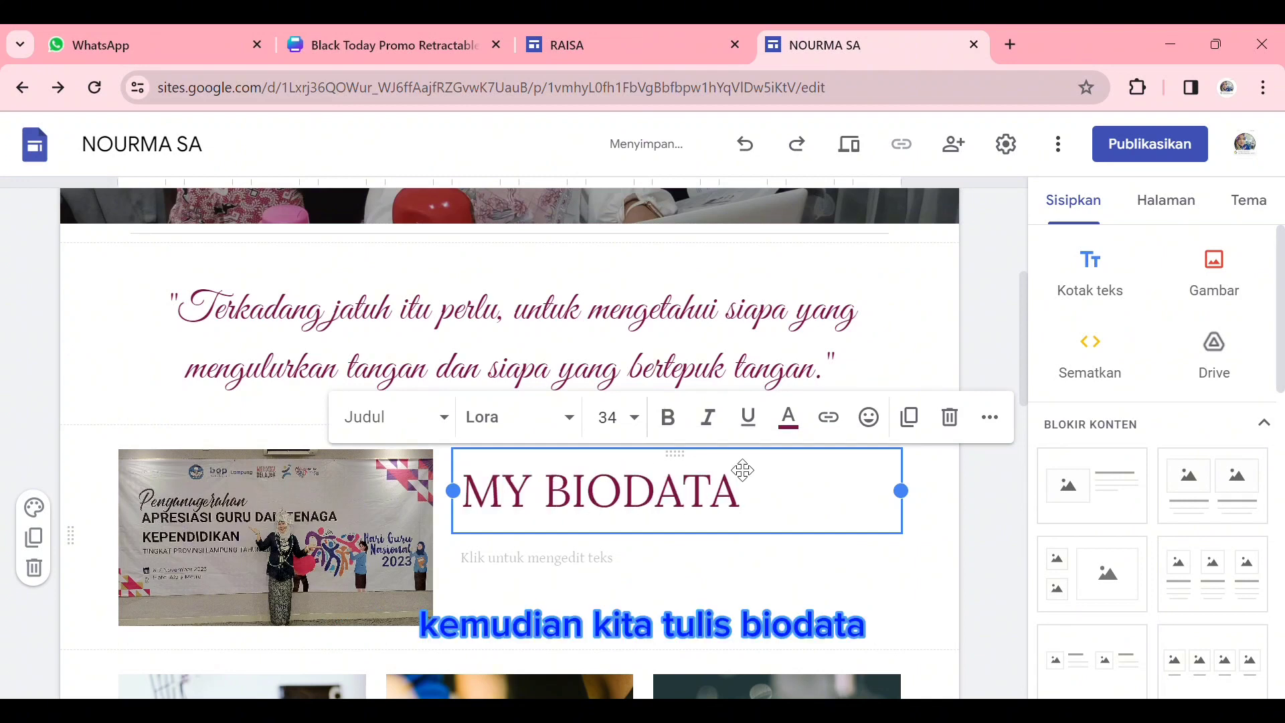
{"action": "left_click_drag", "start_coordinate": [739, 495], "coordinate": [524, 501]}
{"action": "left_click", "coordinate": [636, 421]}
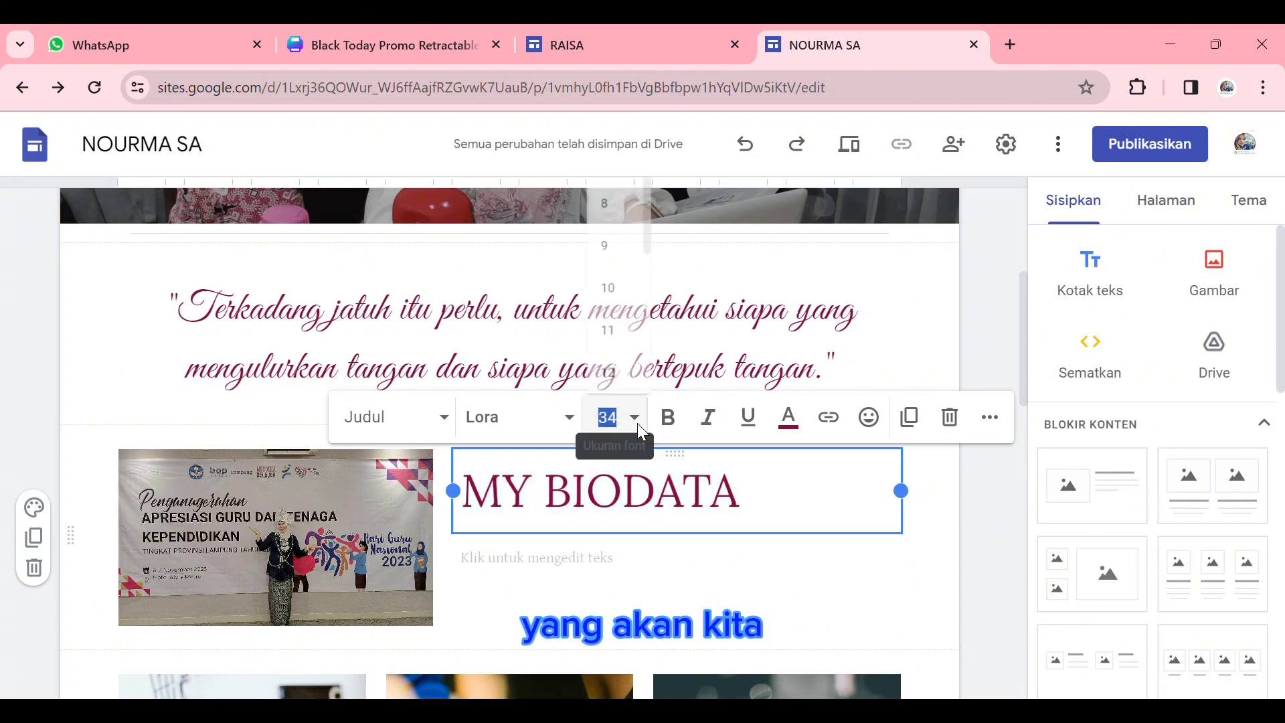
{"action": "scroll", "coordinate": [613, 288], "scroll_direction": "down", "scroll_amount": 3}
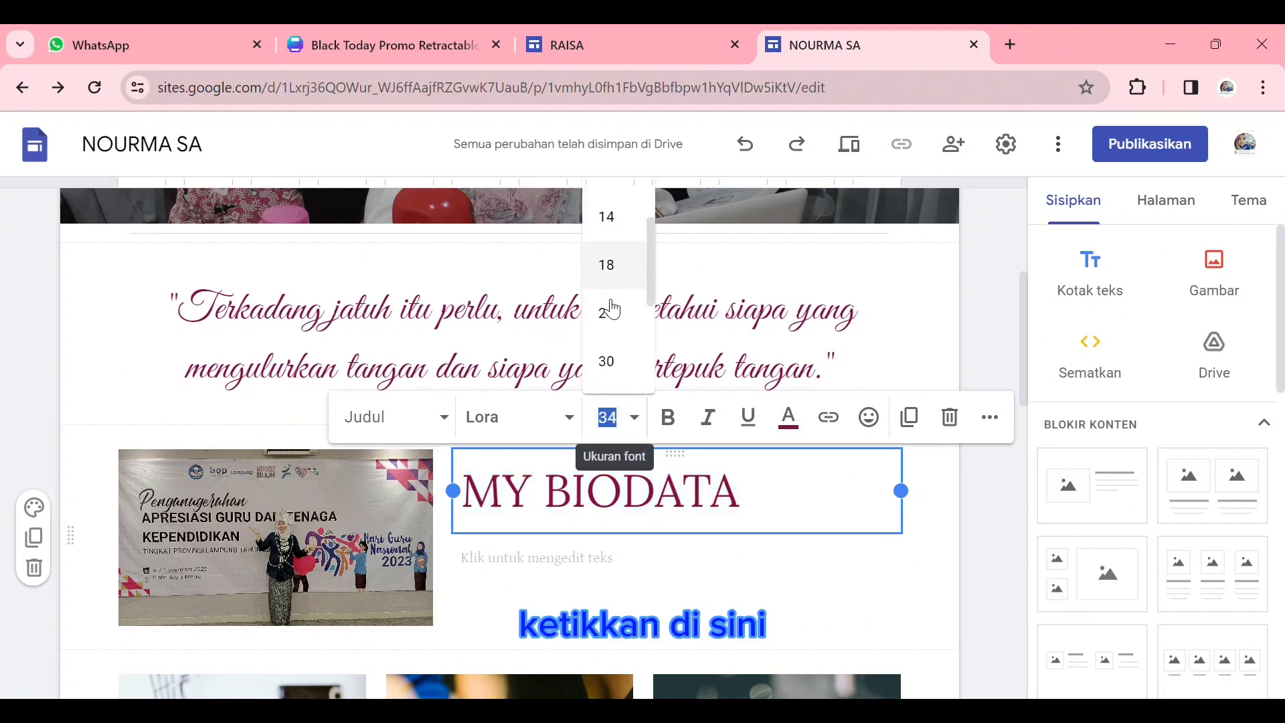
{"action": "left_click", "coordinate": [607, 313]}
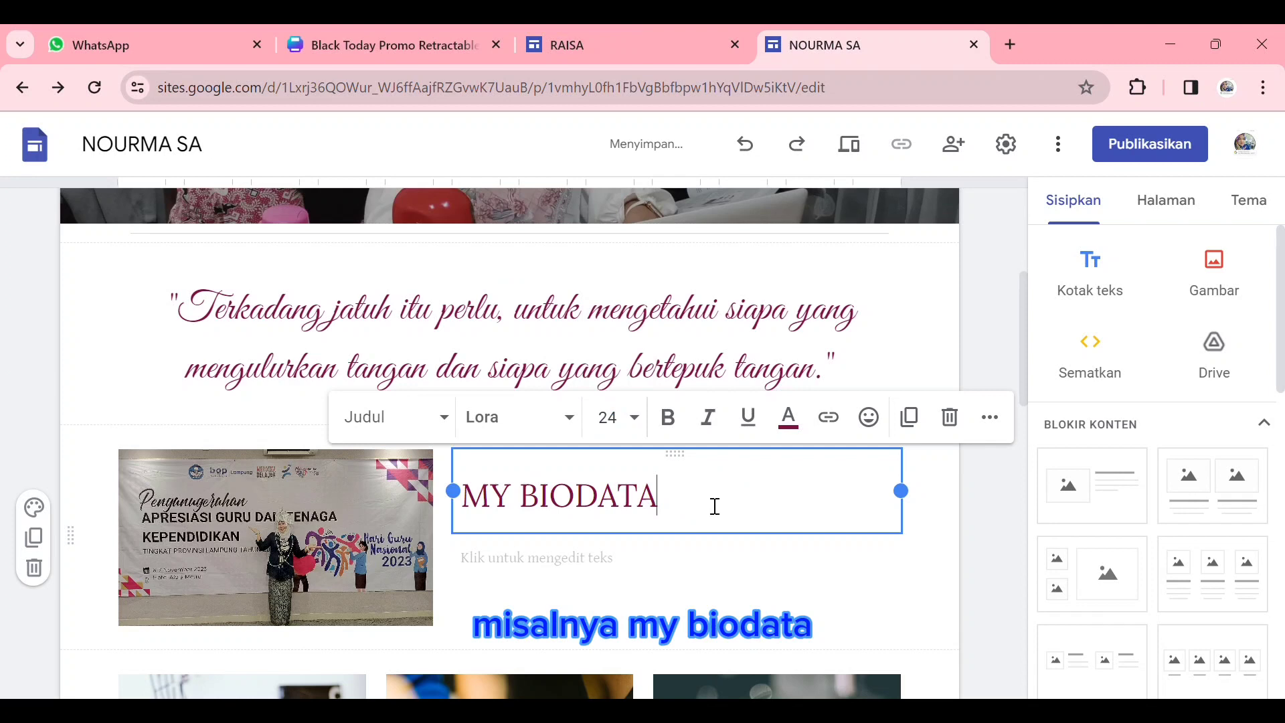
- Center-align the "MY BIODATA" title within its text box
{"action": "left_click_drag", "start_coordinate": [715, 506], "coordinate": [456, 508]}
{"action": "left_click", "coordinate": [991, 417]}
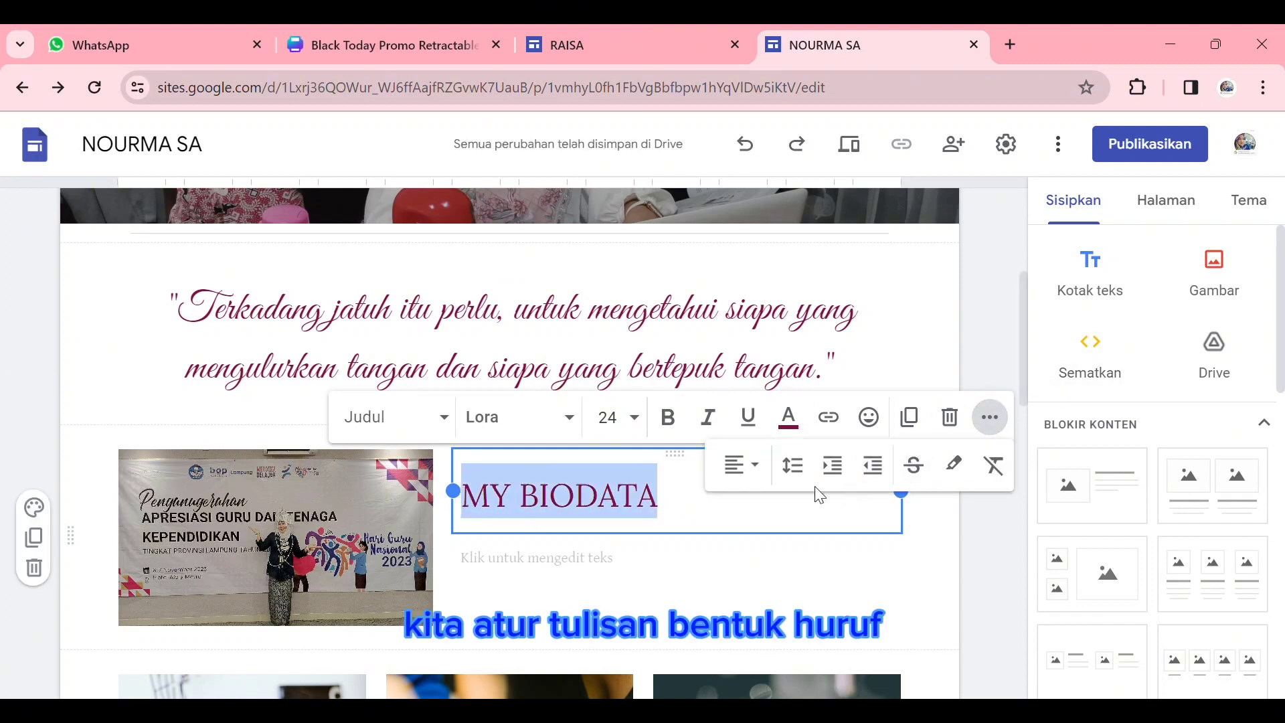
{"action": "left_click", "coordinate": [740, 464]}
{"action": "left_click", "coordinate": [739, 568]}
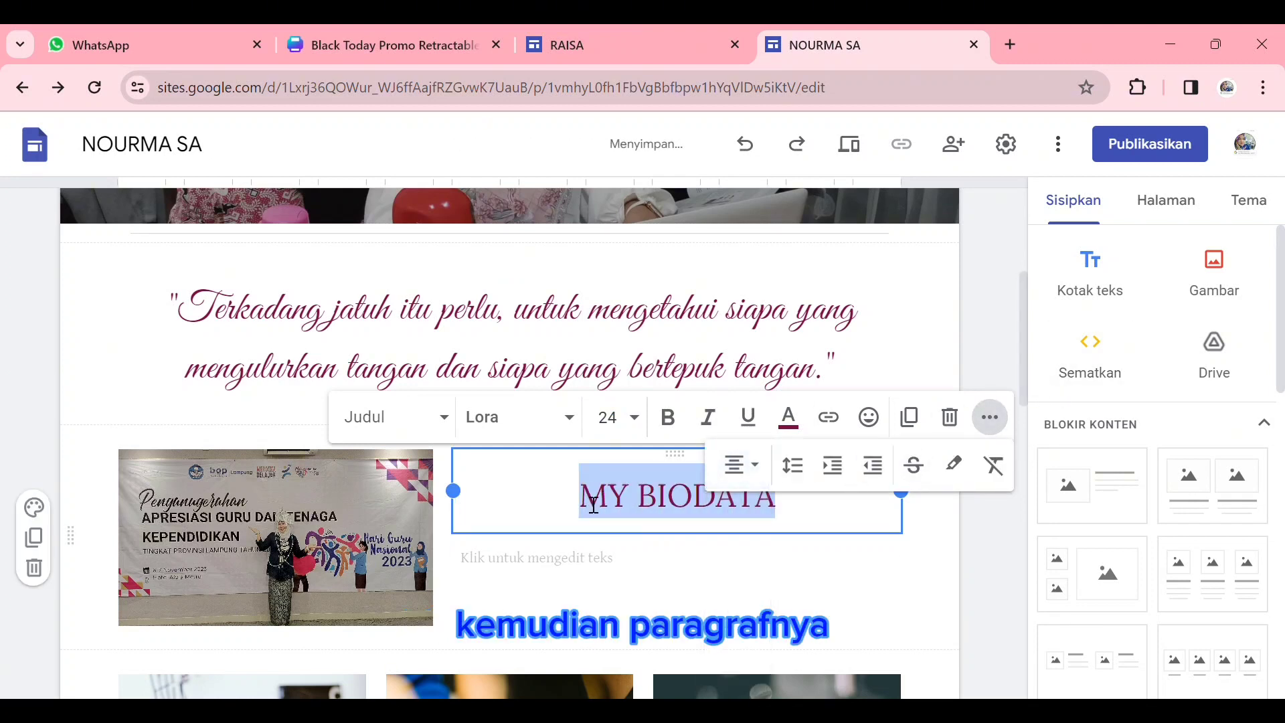
{"action": "left_click", "coordinate": [594, 507]}
- Enter the NAMA and TELP lines in the body text below the title, with the teacher's name and partly masked phone number after aligned colons
{"action": "left_click", "coordinate": [561, 573]}
{"action": "type", "text": "NAMA"}
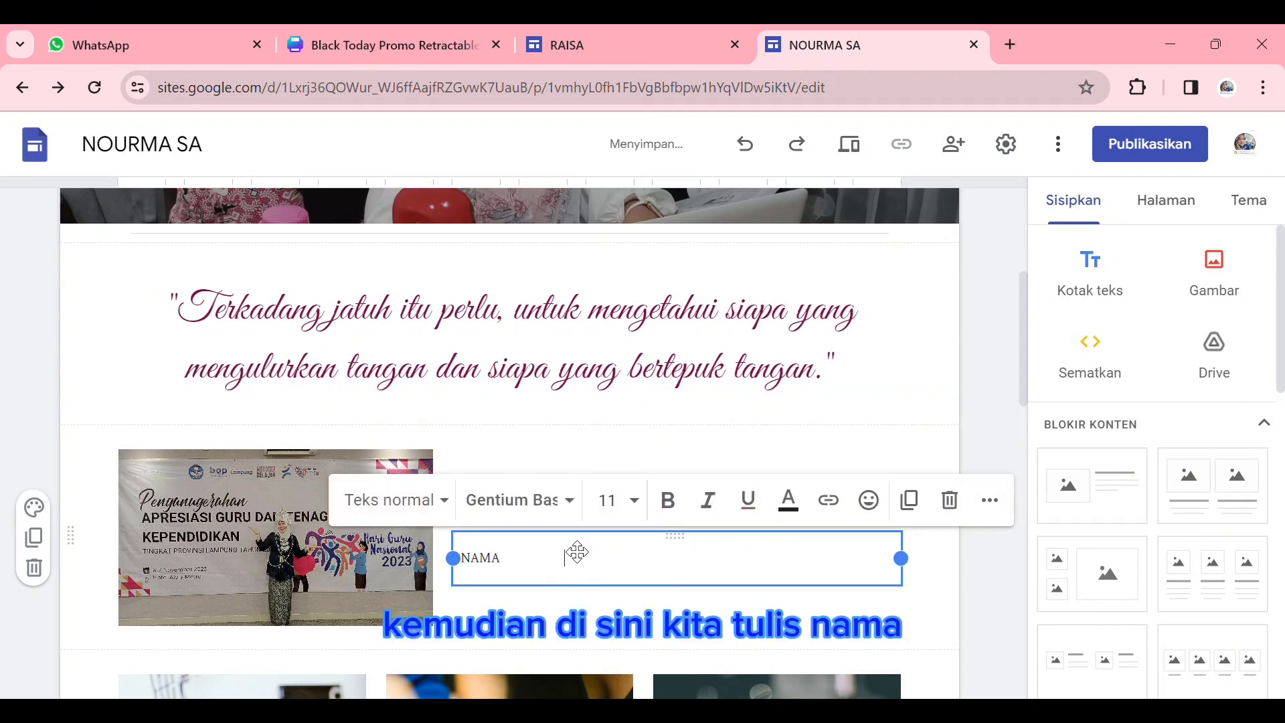
{"action": "key", "text": "Tab"}
{"action": "type", "text": ": NO"}
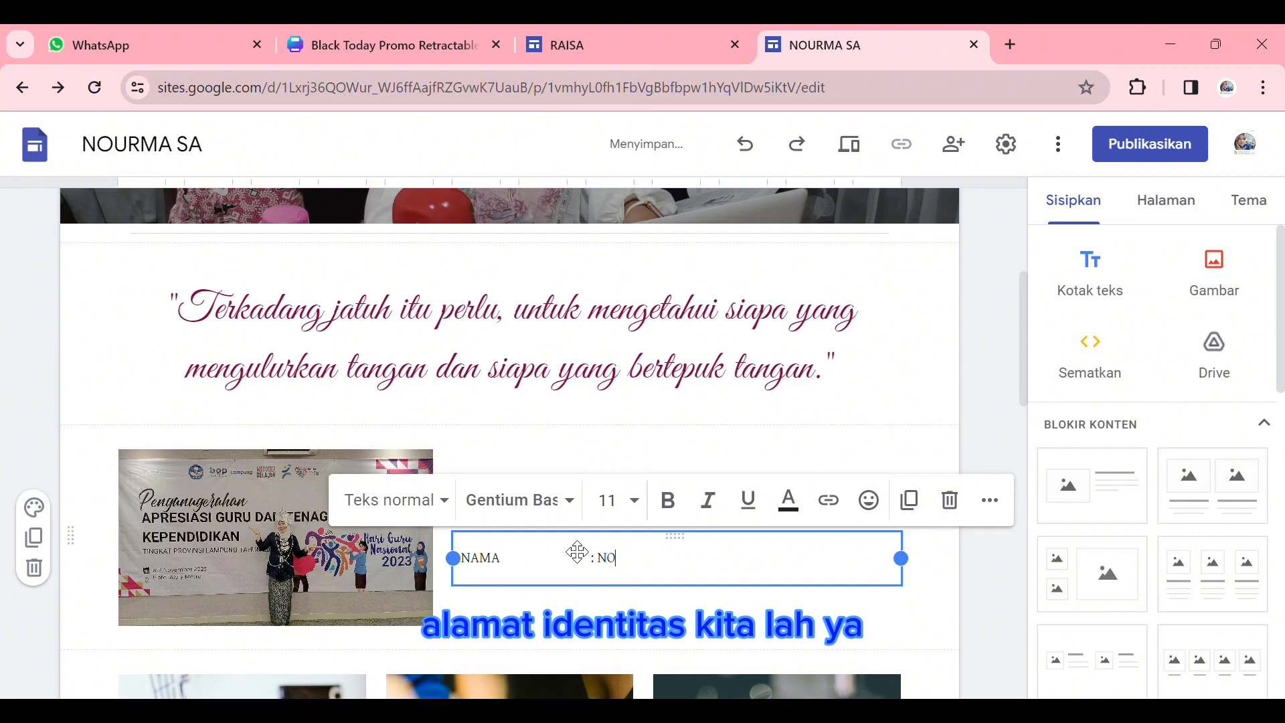
{"action": "type", "text": "URMA SA "}
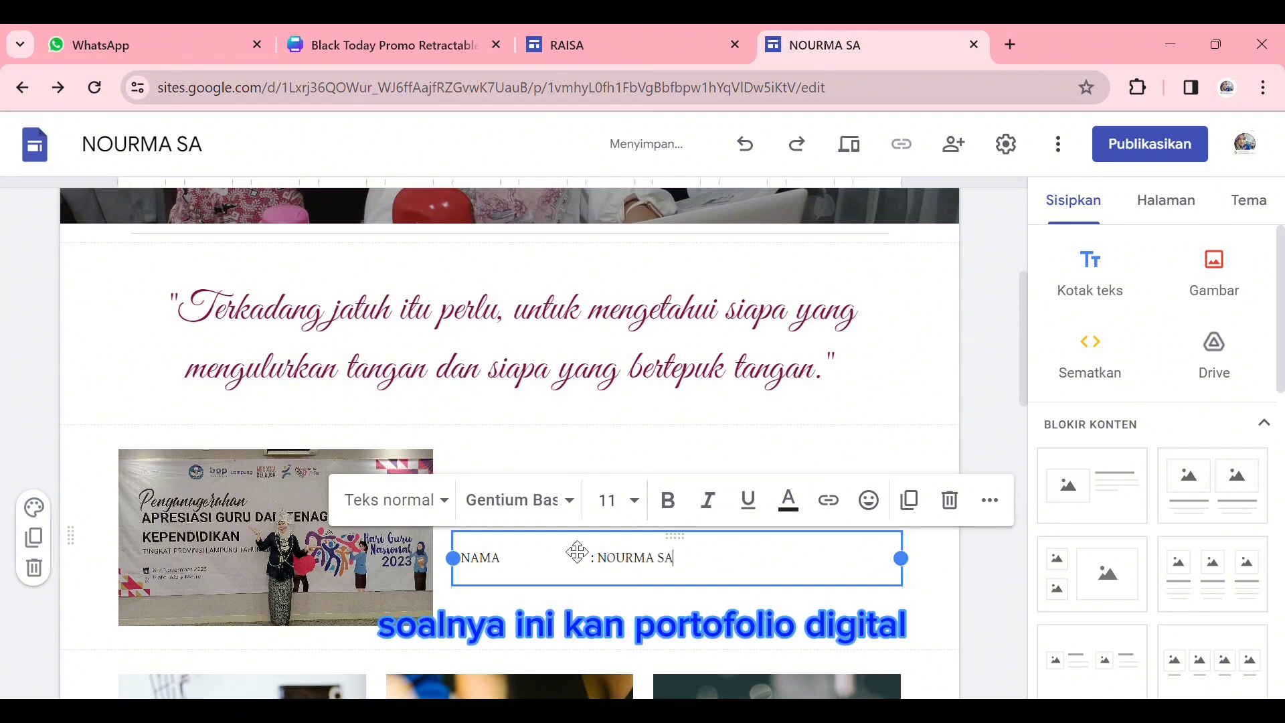
{"action": "type", "text": "TEL"}
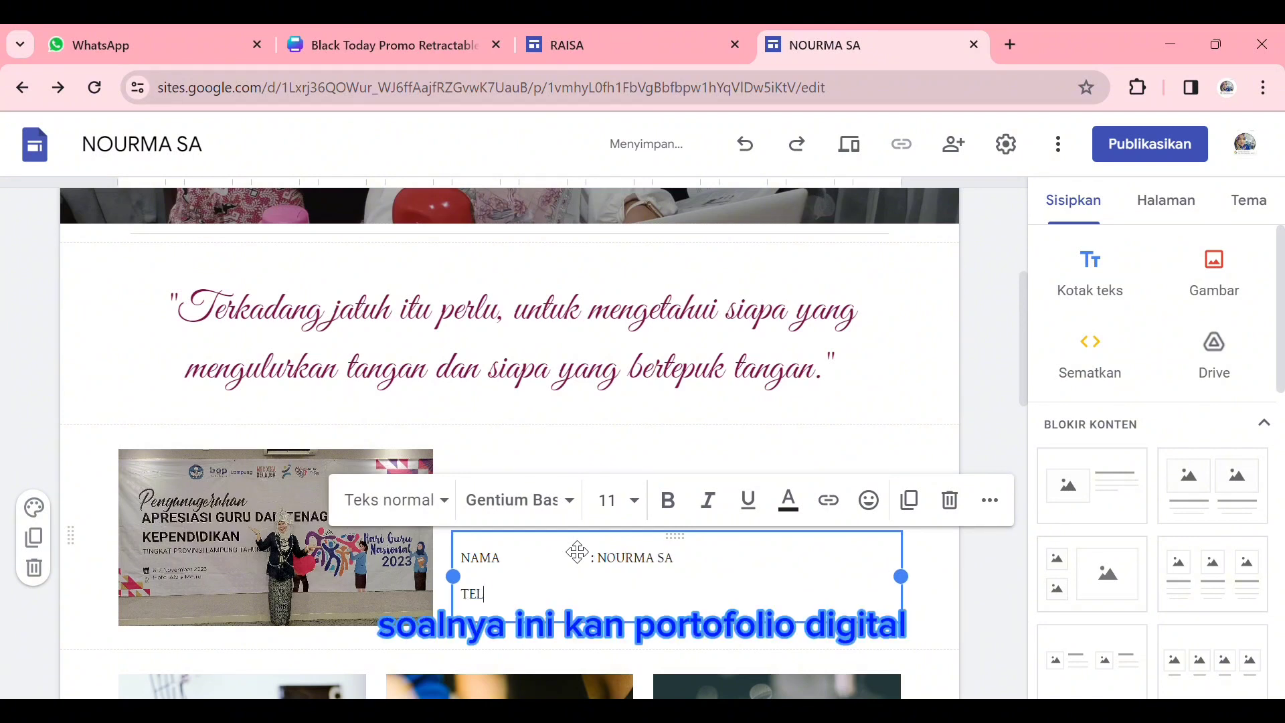
{"action": "type", "text": "P : 08"}
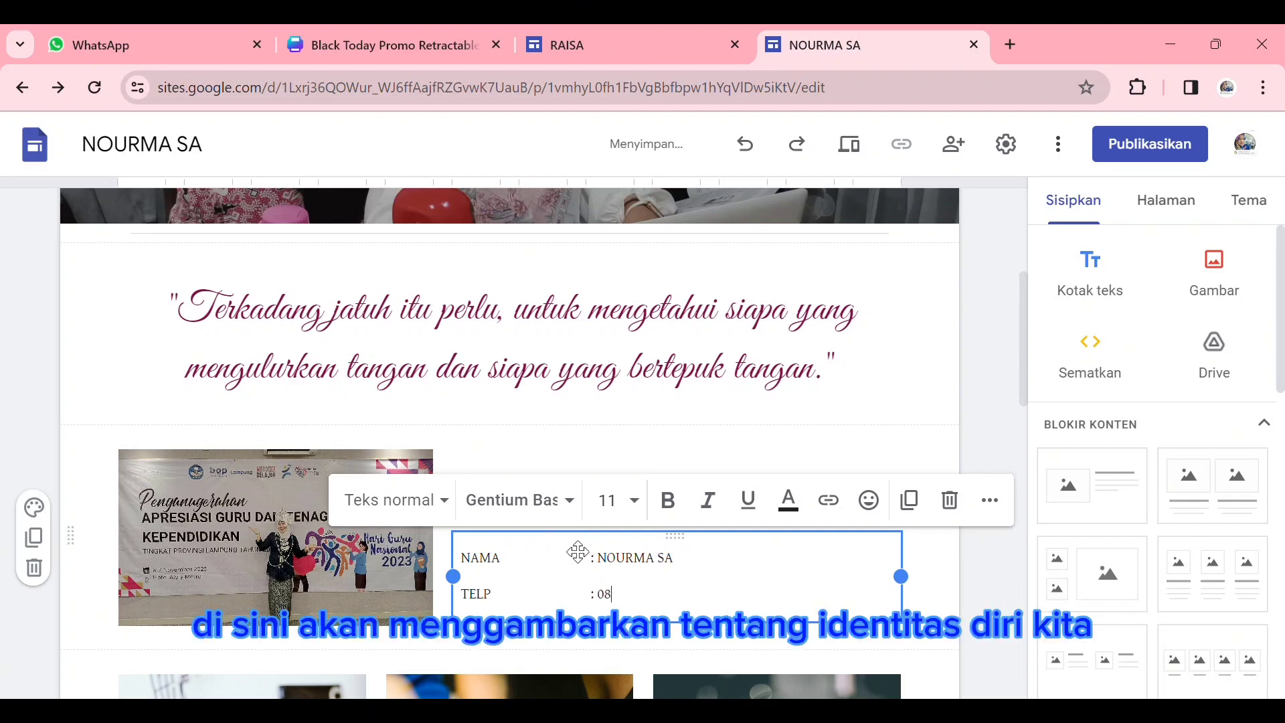
{"action": "type", "text": "9"}
{"action": "key", "text": "BackSpace"}
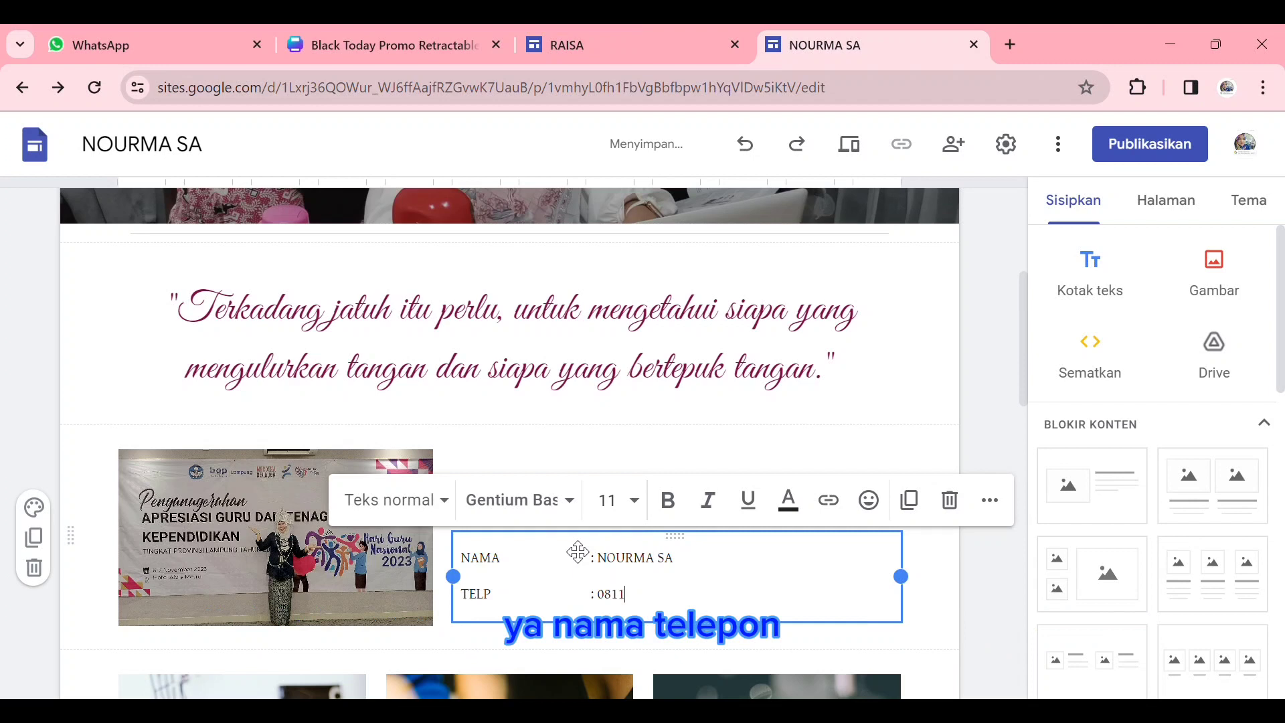
{"action": "type", "text": "799"}
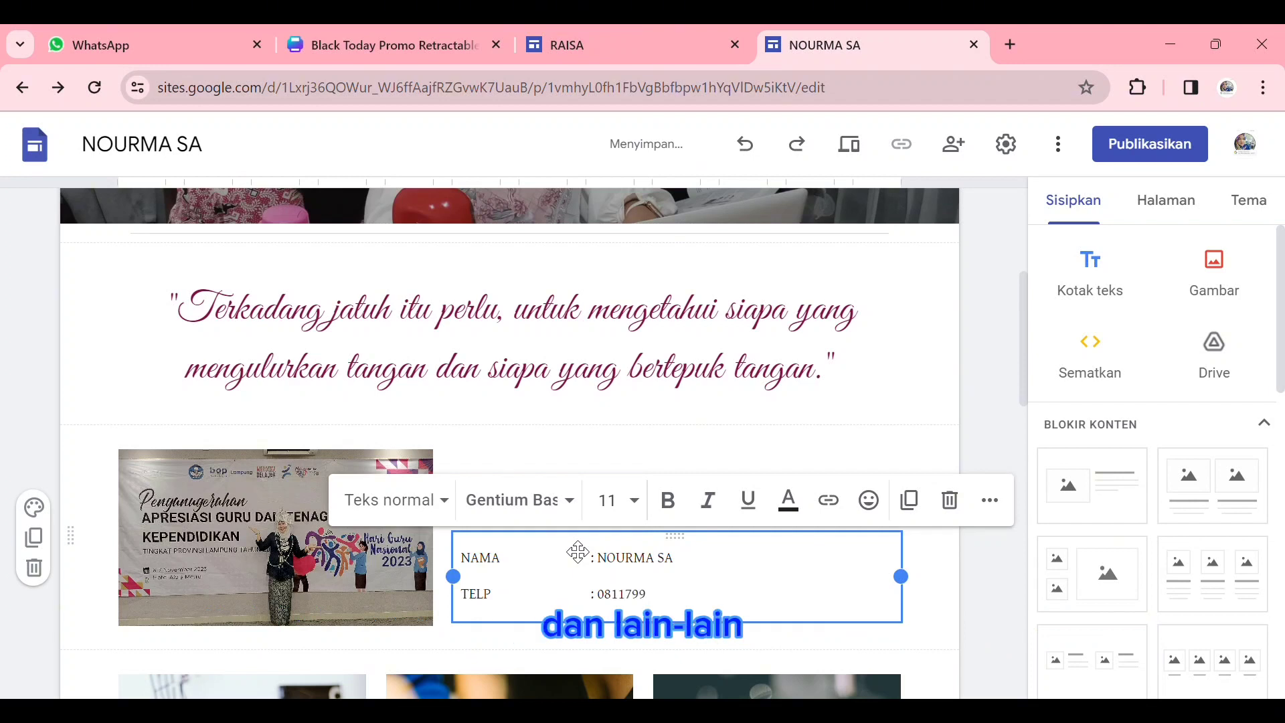
{"action": "type", "text": " ****"}
{"action": "key", "text": "Return"}
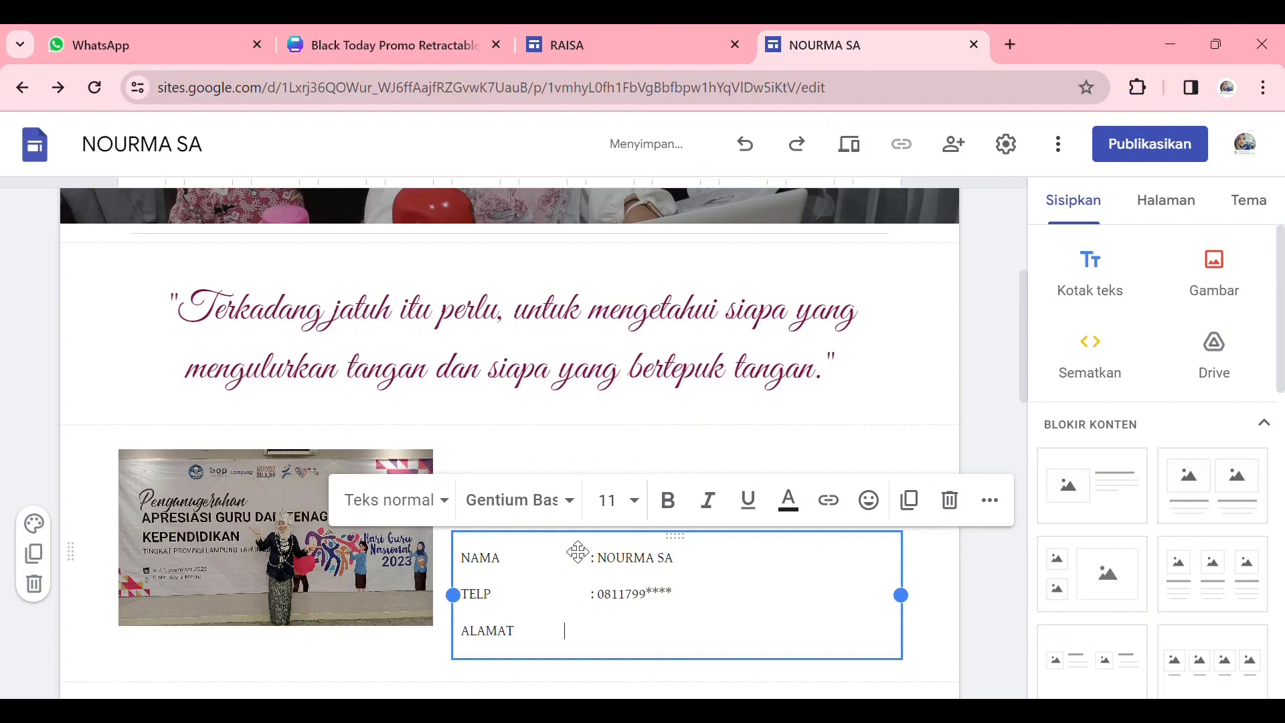
- Complete the biodata with an ALAMAT line giving the teacher's address and a HOBI line reading "MEMASAK"
{"action": "type", "text": "AR LAMPUNG"}
{"action": "key", "text": "Return"}
{"action": "type", "text": "HOBI"}
{"action": "key", "text": "Tab"}
{"action": "type", "text": ":"}
{"action": "scroll", "coordinate": [577, 551], "scroll_direction": "down", "scroll_amount": 1}
{"action": "key", "text": "Return"}
{"action": "key", "text": "BackSpace"}
- Start a social media links element and search Google Images for "instagram" to find the first link's icon
{"action": "scroll", "coordinate": [631, 631], "scroll_direction": "down", "scroll_amount": 3}
{"action": "scroll", "coordinate": [1200, 596], "scroll_direction": "down", "scroll_amount": 7}
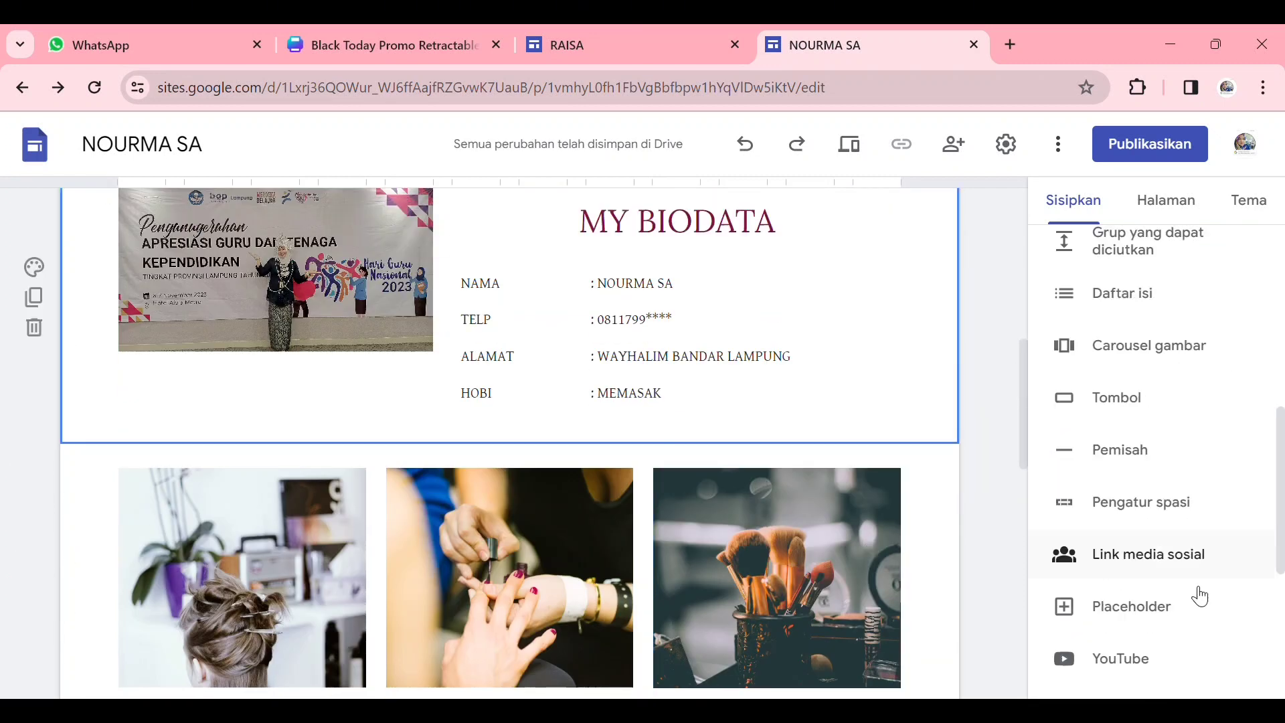
{"action": "left_click", "coordinate": [1149, 555]}
{"action": "left_click", "coordinate": [428, 295]}
{"action": "left_click", "coordinate": [445, 375]}
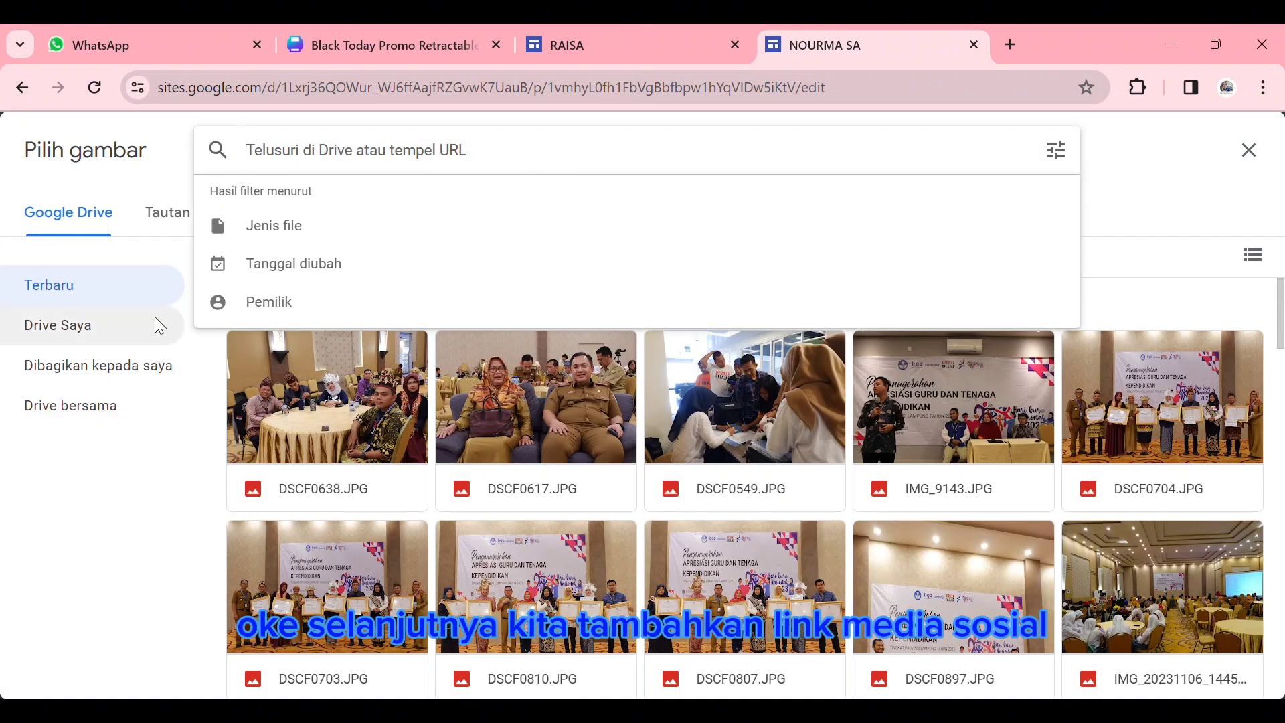
{"action": "left_click", "coordinate": [276, 212]}
{"action": "type", "text": "INTAG"}
{"action": "key", "text": "BackSpace"}
{"action": "key", "text": "BackSpace"}
{"action": "key", "text": "BackSpace"}
{"action": "type", "text": "STAGA"}
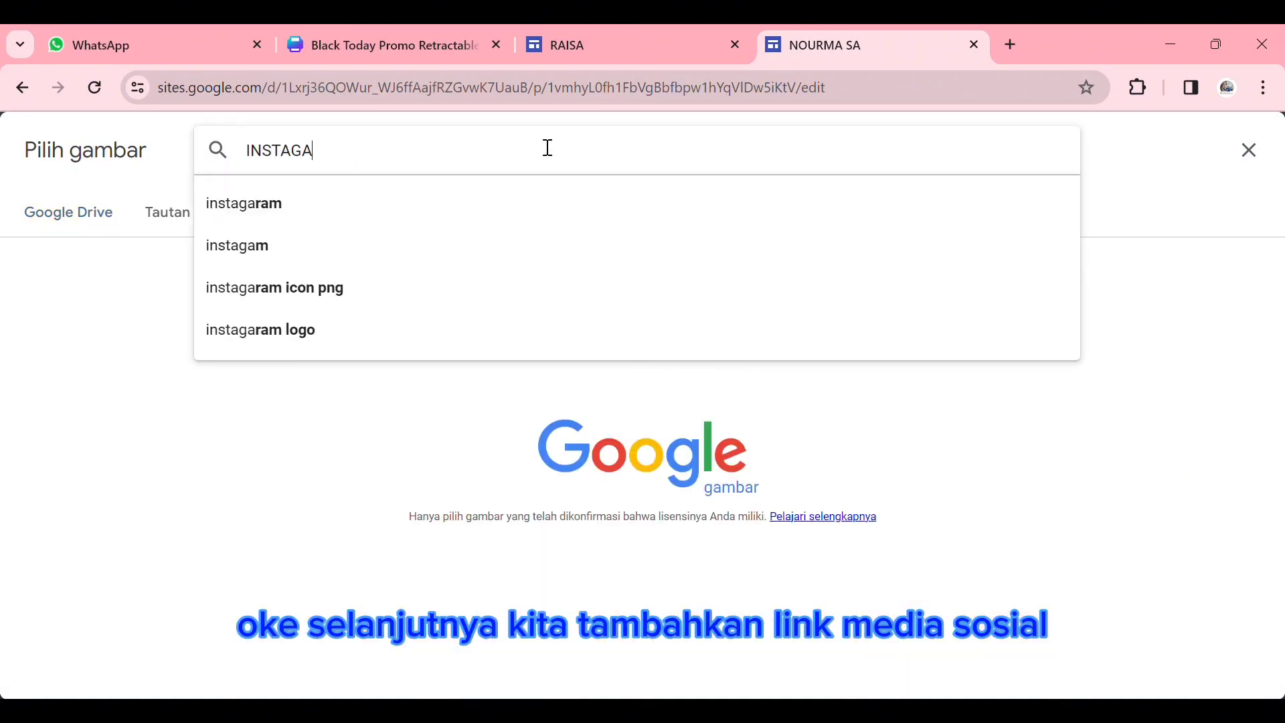
{"action": "key", "text": "BackSpace"}
{"action": "type", "text": "GRA"}
{"action": "key", "text": "BackSpace"}
{"action": "key", "text": "BackSpace"}
{"action": "key", "text": "BackSpace"}
{"action": "type", "text": "RA"}
{"action": "left_click", "coordinate": [333, 204]}
- Use a gradient Instagram logo as the first link's icon and paste the teacher's Instagram profile URL
{"action": "left_click", "coordinate": [453, 321]}
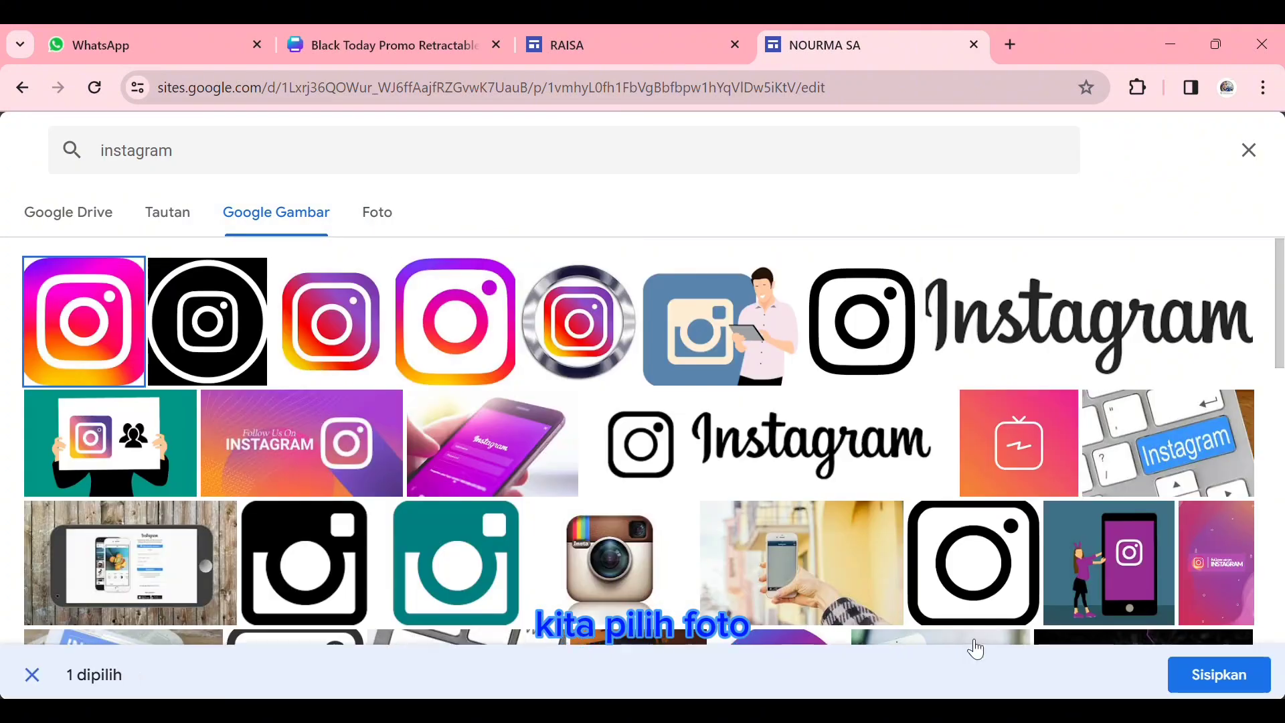
{"action": "left_click", "coordinate": [1211, 677]}
{"action": "key", "text": "ctrl+v"}
- Set the second link's icon to the green WhatsApp logo found by searching Google Images for "whatsapp"
{"action": "left_click", "coordinate": [430, 385]}
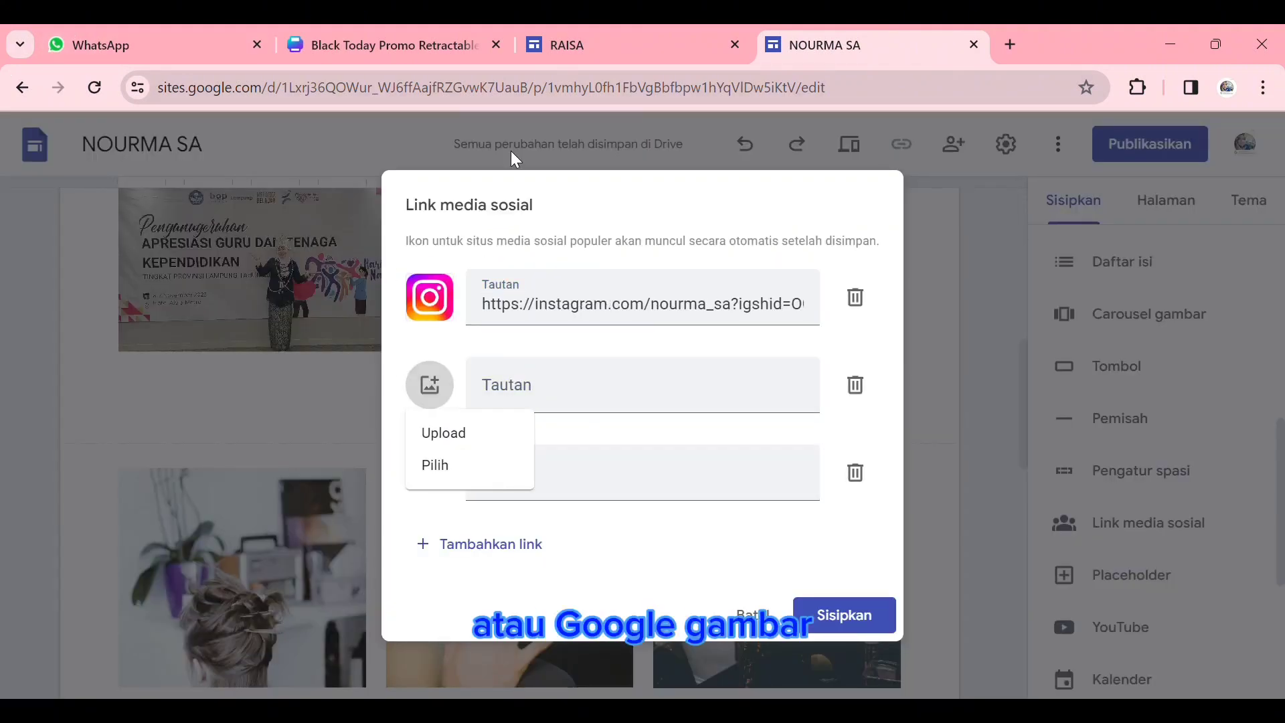
{"action": "left_click", "coordinate": [434, 462]}
{"action": "left_click", "coordinate": [277, 212]}
{"action": "type", "text": "WHAT"}
{"action": "left_click", "coordinate": [469, 201]}
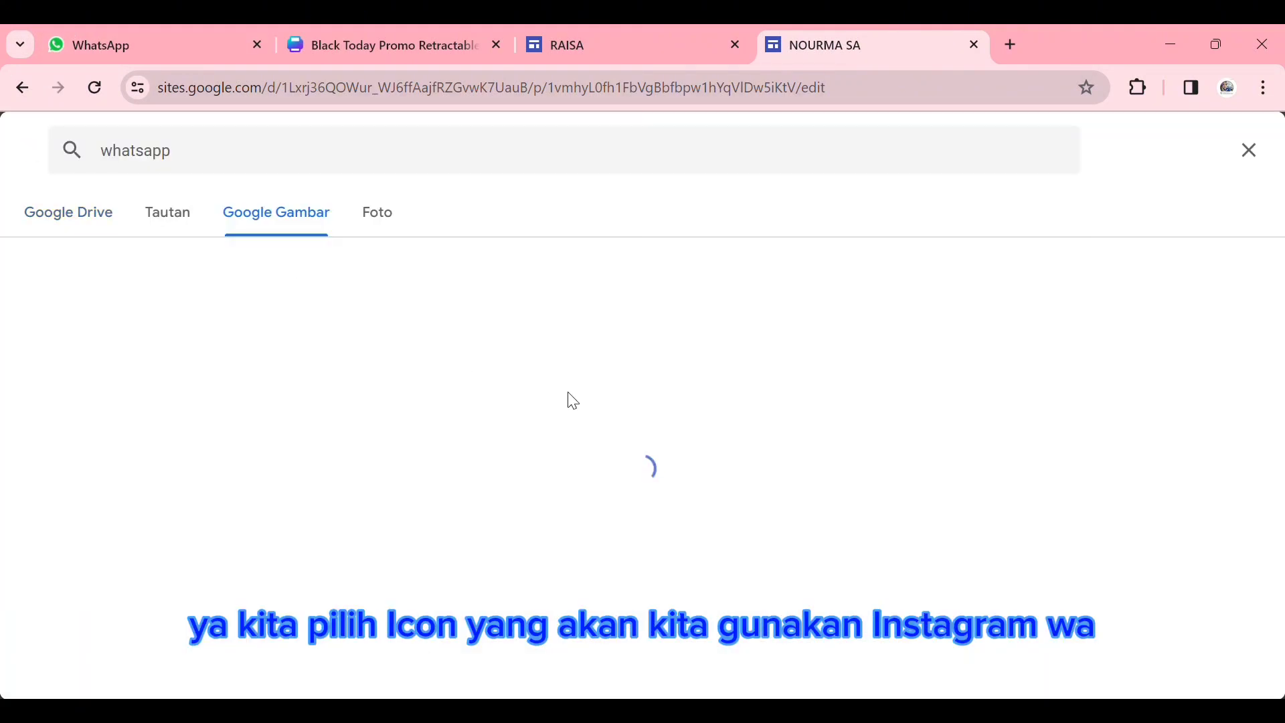
{"action": "left_click", "coordinate": [86, 315]}
{"action": "left_click", "coordinate": [1201, 677]}
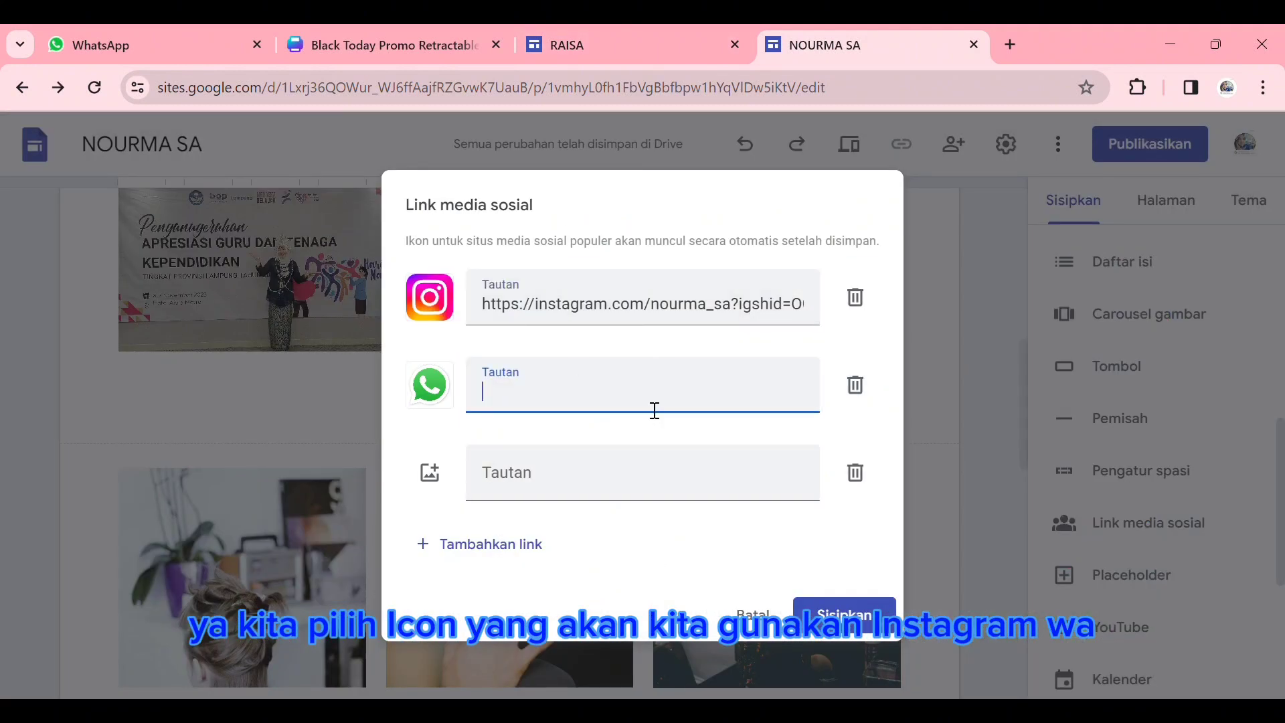
- Paste the teacher's YouTube channel URL into the second link and set its icon to a red YouTube play logo from Google Images
{"action": "key", "text": "ctrl+v"}
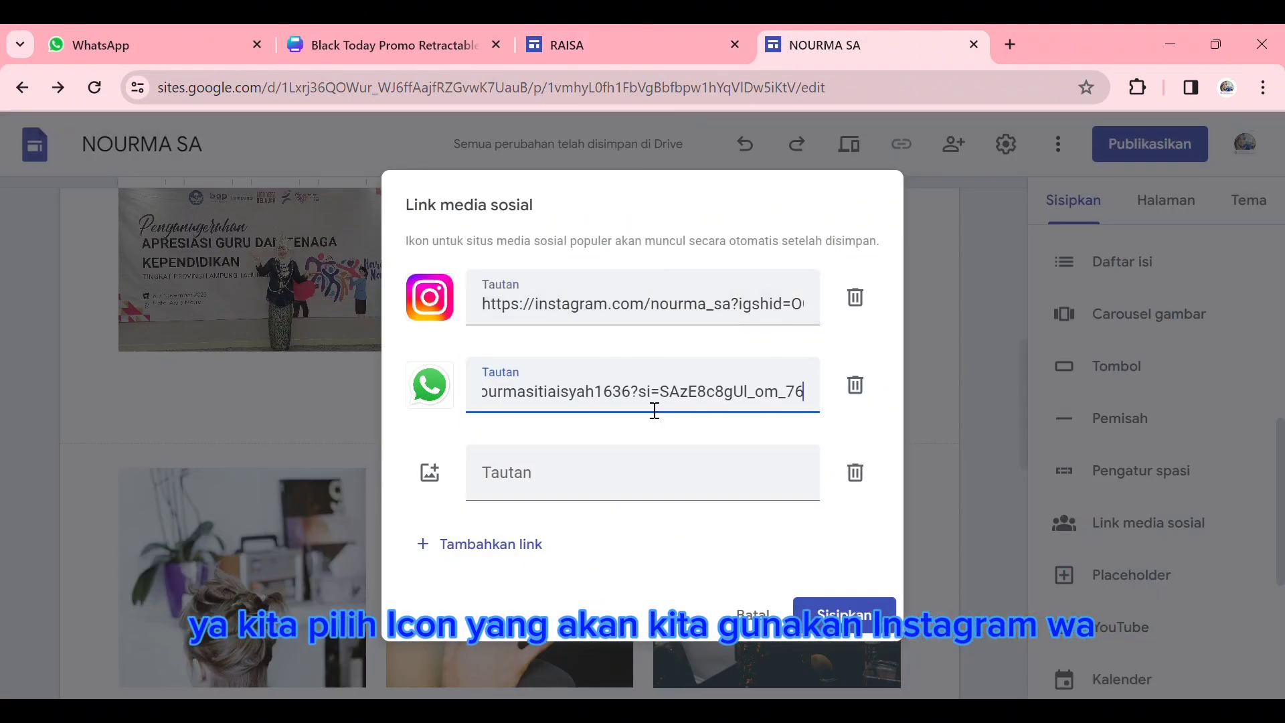
{"action": "left_click", "coordinate": [420, 390]}
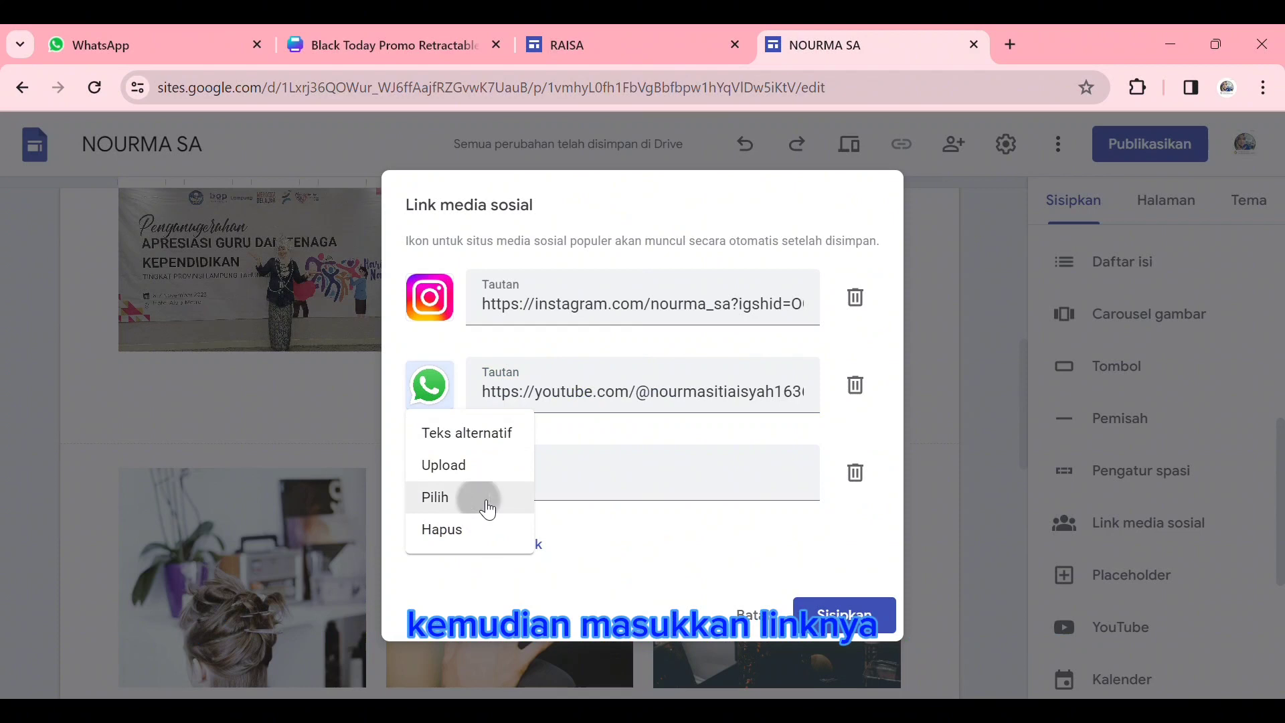
{"action": "left_click", "coordinate": [487, 504]}
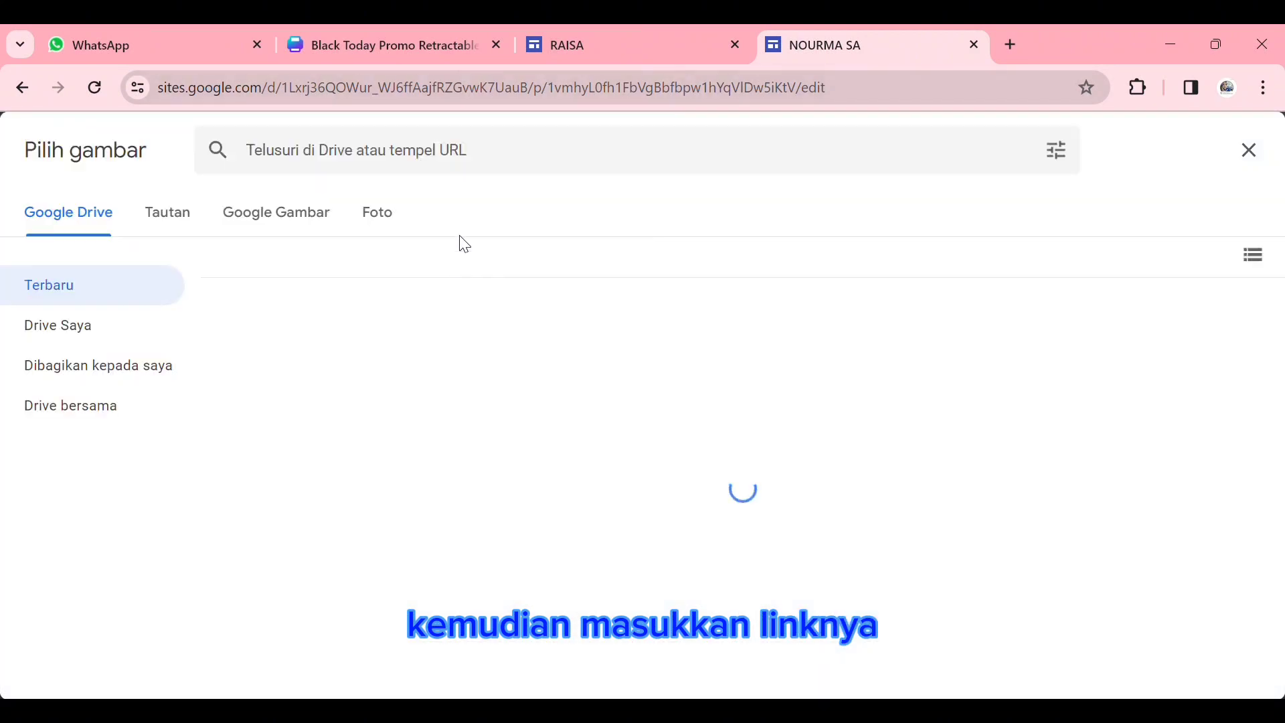
{"action": "left_click", "coordinate": [338, 205]}
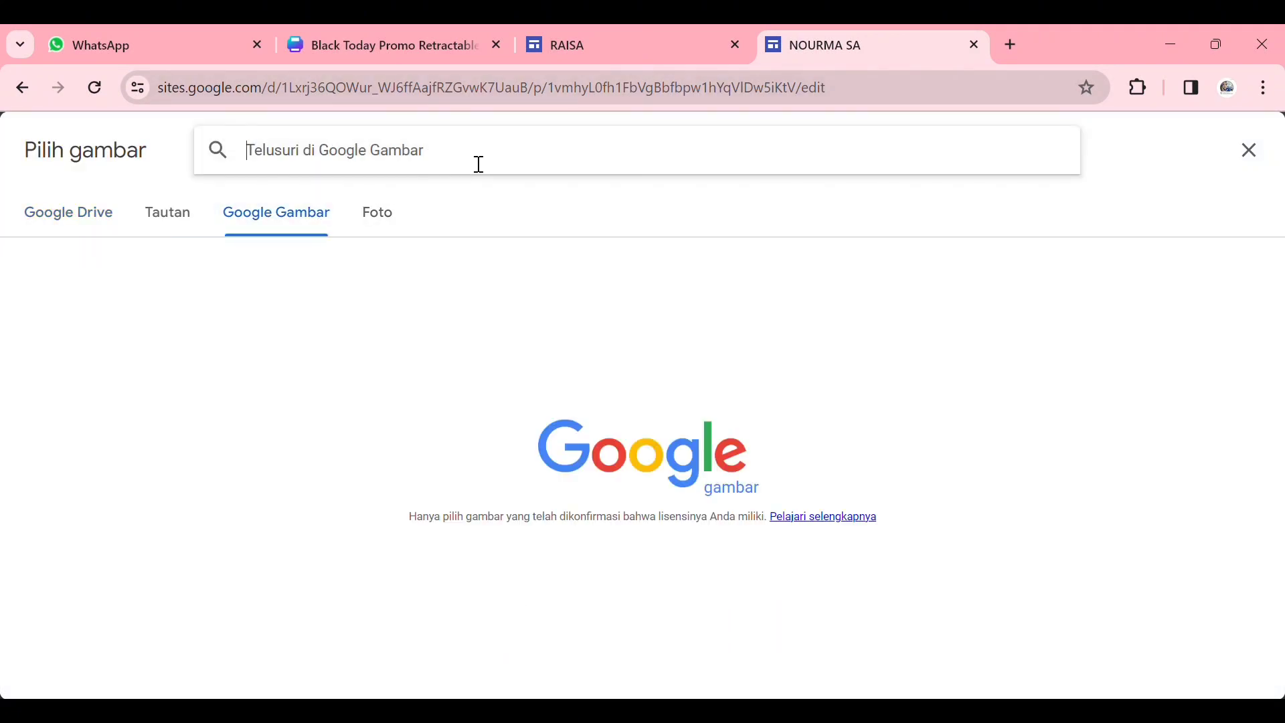
{"action": "type", "text": "Y"}
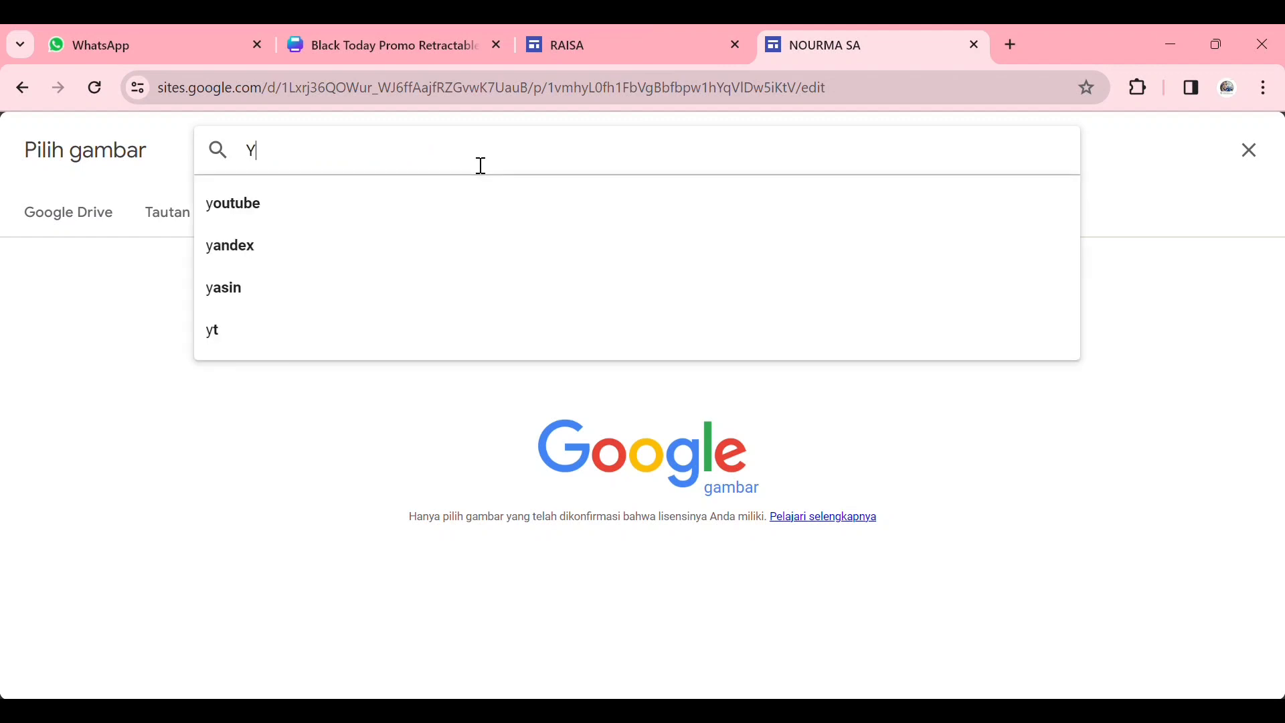
{"action": "type", "text": "OUTUBE"}
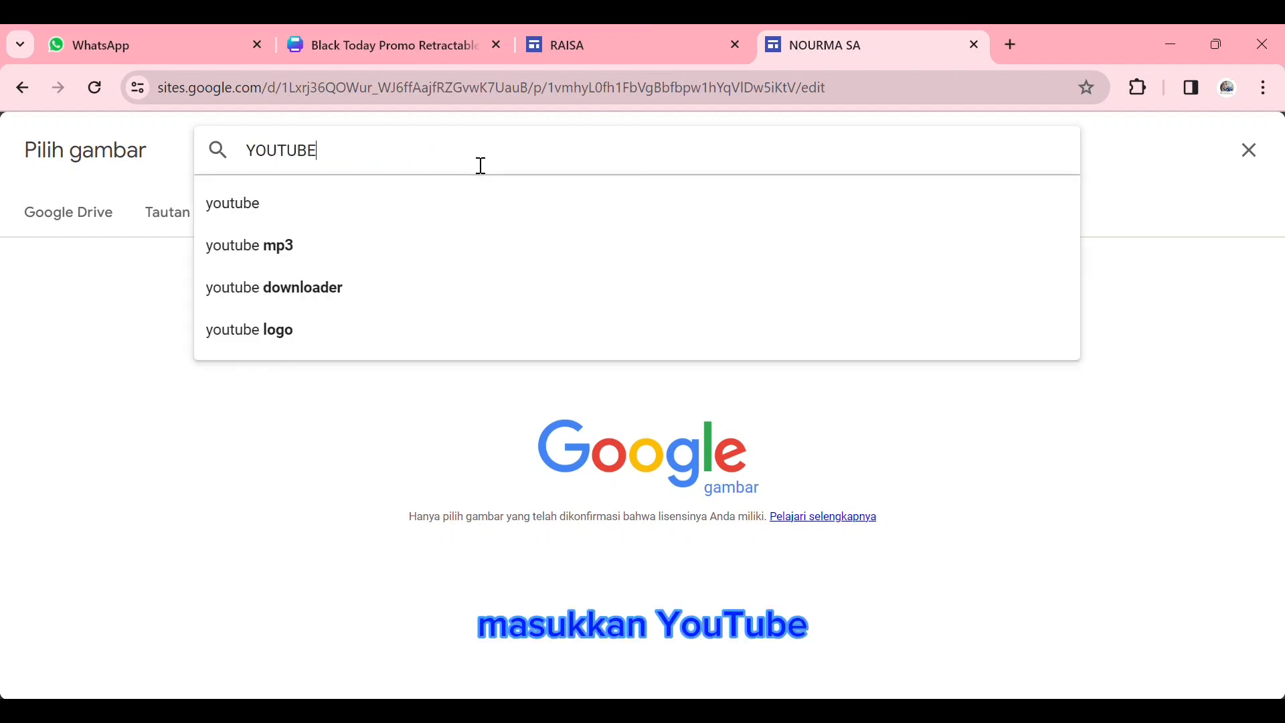
{"action": "left_click", "coordinate": [402, 194]}
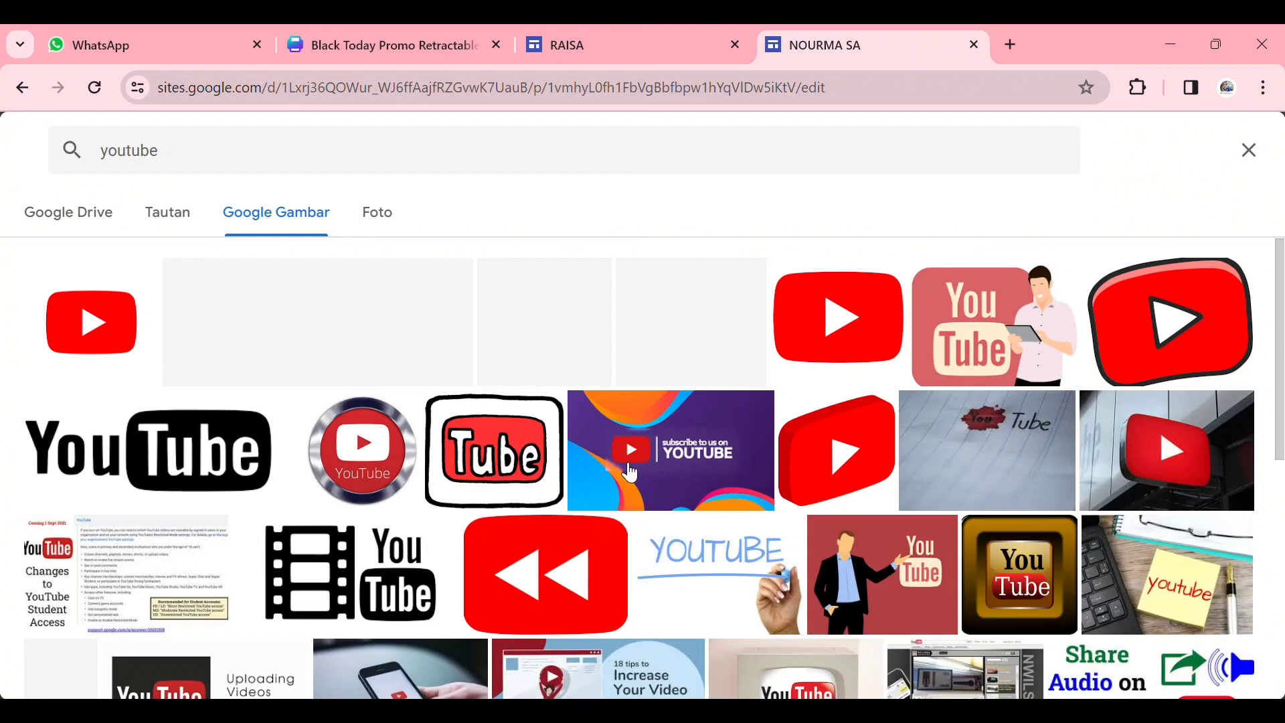
{"action": "left_click", "coordinate": [75, 313]}
{"action": "left_click", "coordinate": [1198, 673]}
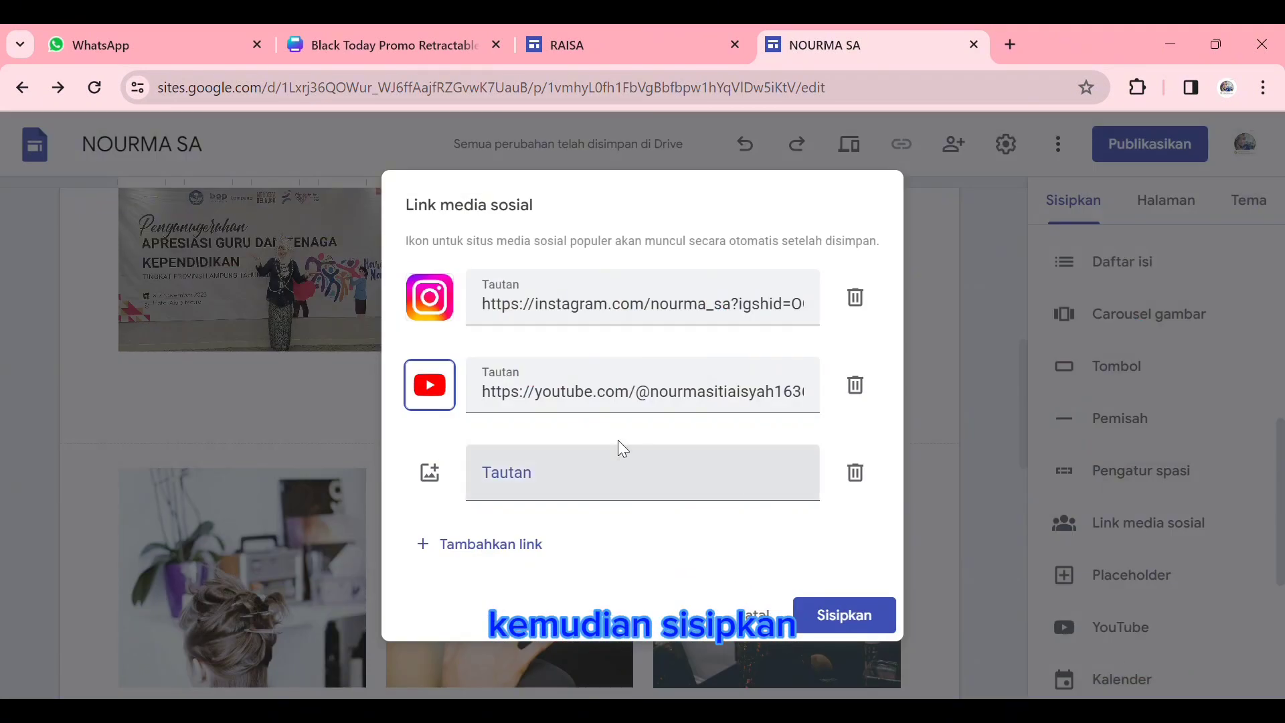
- Paste the teacher's Facebook profile URL into the third social media link
{"action": "left_click", "coordinate": [430, 473]}
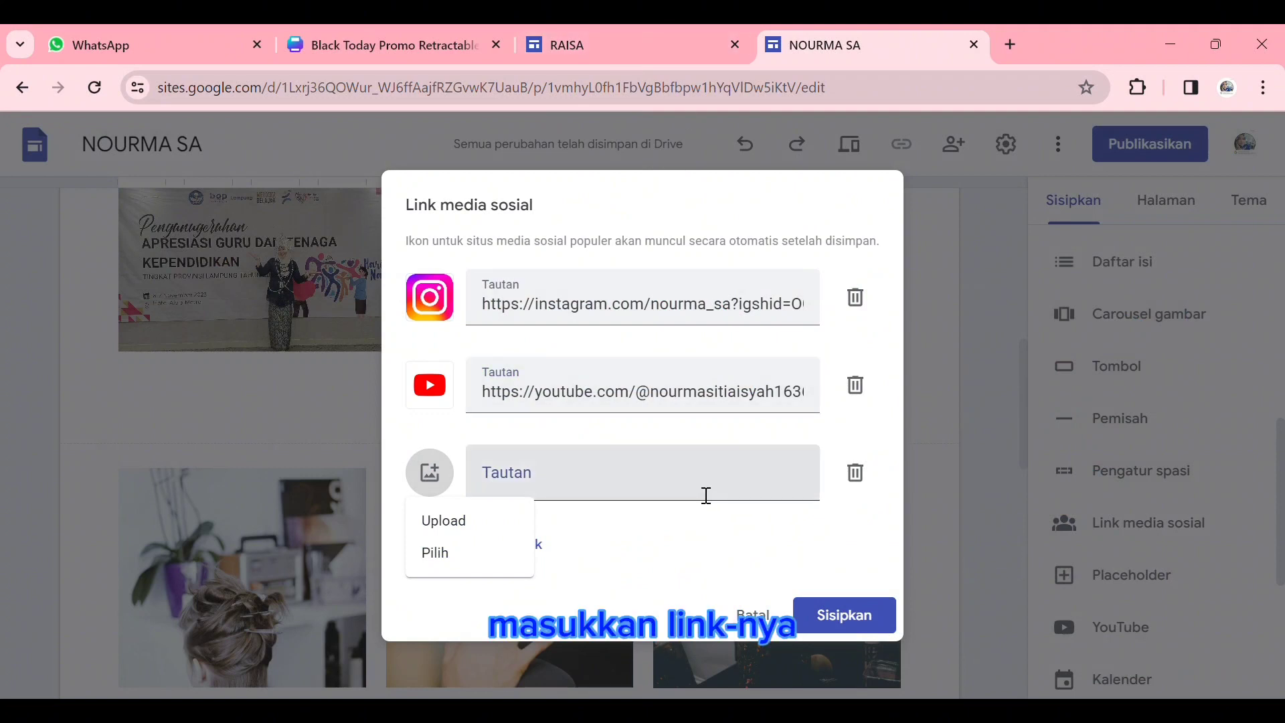
{"action": "left_click", "coordinate": [706, 495]}
{"action": "left_click", "coordinate": [642, 472]}
{"action": "key", "text": "ctrl+v"}
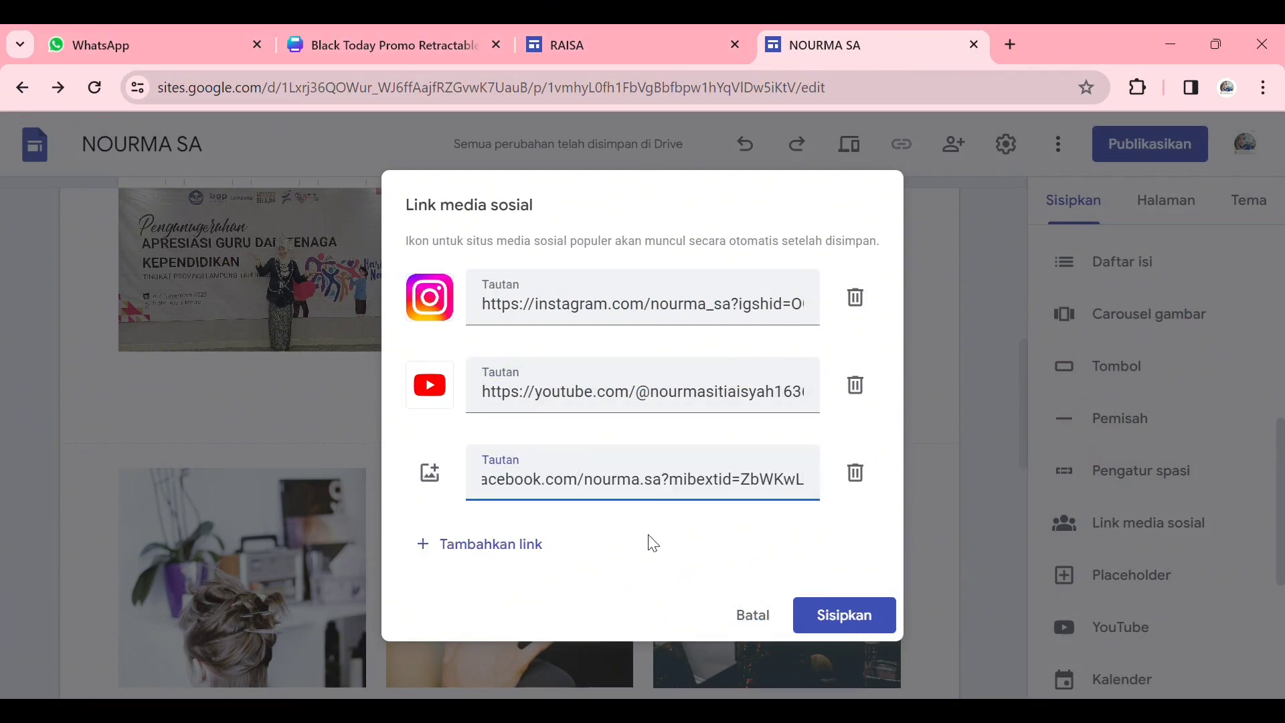
- Set the third link's icon to a round blue Facebook logo found by searching Google Images for "facebook"
{"action": "left_click", "coordinate": [430, 473]}
{"action": "left_click", "coordinate": [462, 561]}
{"action": "left_click", "coordinate": [315, 212]}
{"action": "left_click", "coordinate": [514, 166]}
{"action": "type", "text": "Fa"}
{"action": "left_click", "coordinate": [299, 201]}
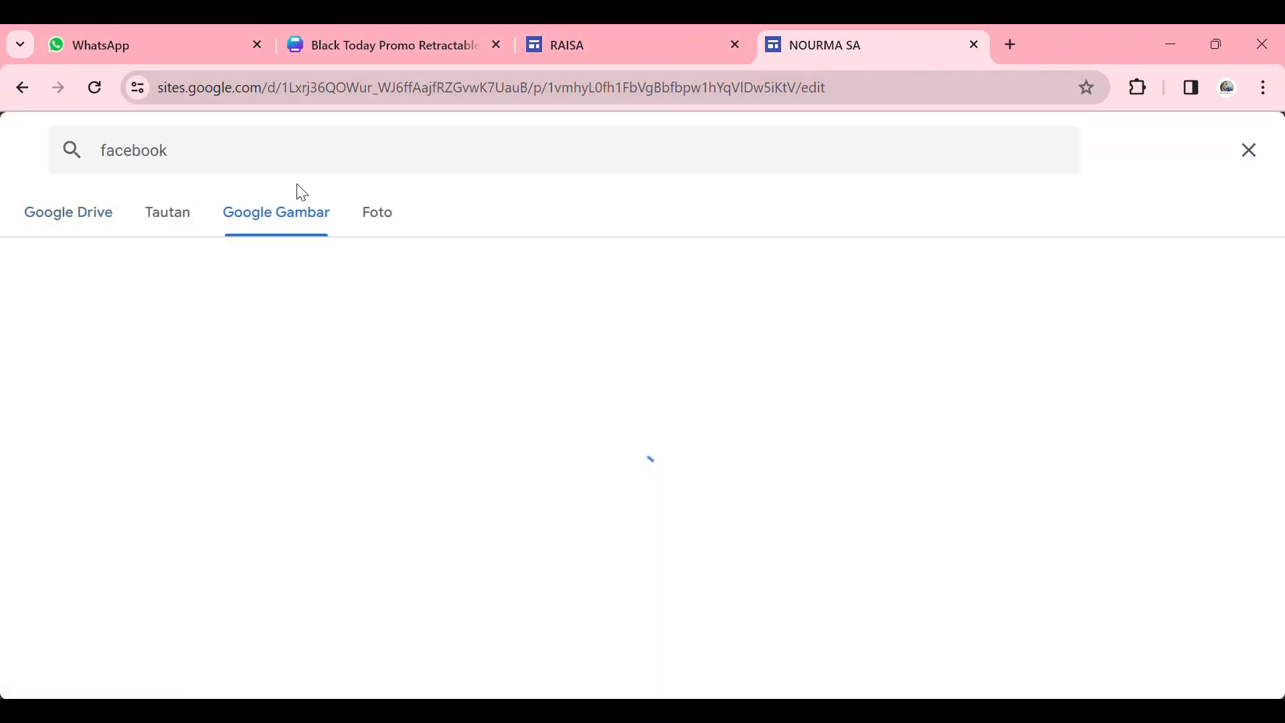
{"action": "left_click", "coordinate": [123, 367]}
{"action": "left_click", "coordinate": [1217, 668]}
- Add a fourth social link with the teacher's TikTok profile URL and a black TikTok logo found by searching for "tiktok"
{"action": "left_click", "coordinate": [477, 562]}
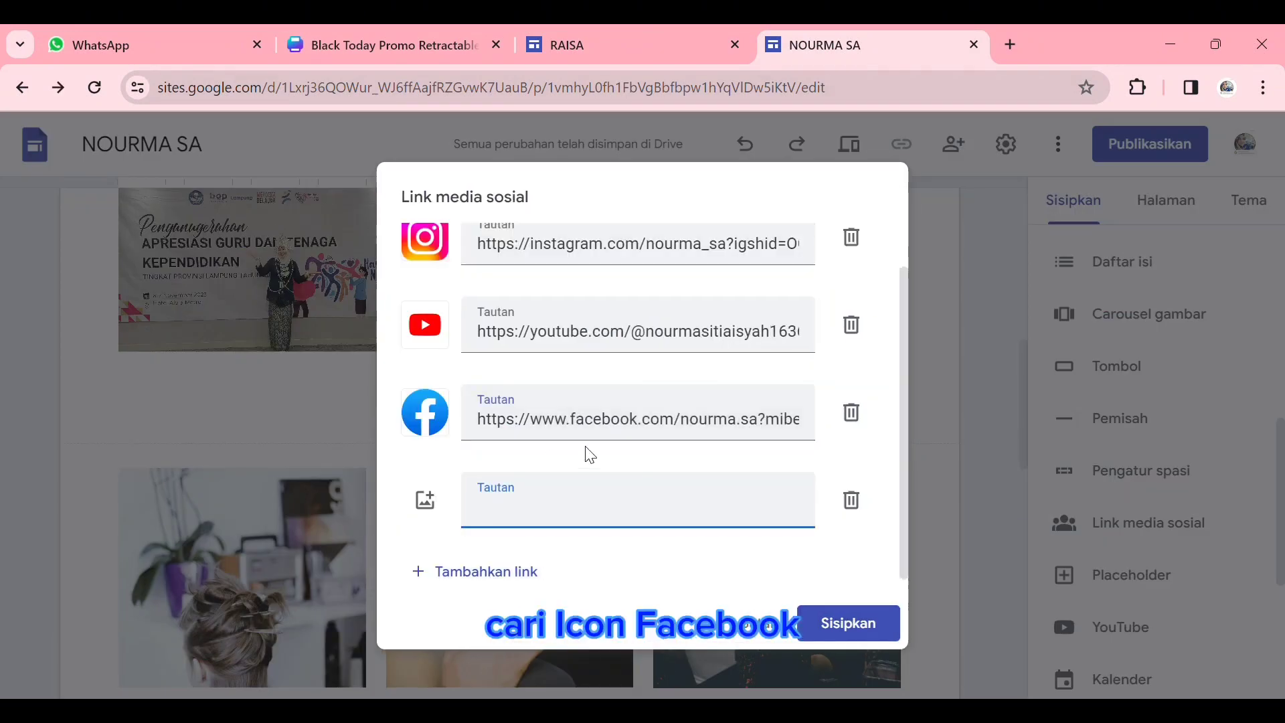
{"action": "key", "text": "ctrl+v"}
{"action": "left_click", "coordinate": [423, 500]}
{"action": "left_click", "coordinate": [447, 597]}
{"action": "left_click", "coordinate": [419, 138]}
{"action": "type", "text": "tiktok"}
{"action": "key", "text": "Return"}
{"action": "left_click", "coordinate": [389, 418]}
{"action": "left_click", "coordinate": [1217, 668]}
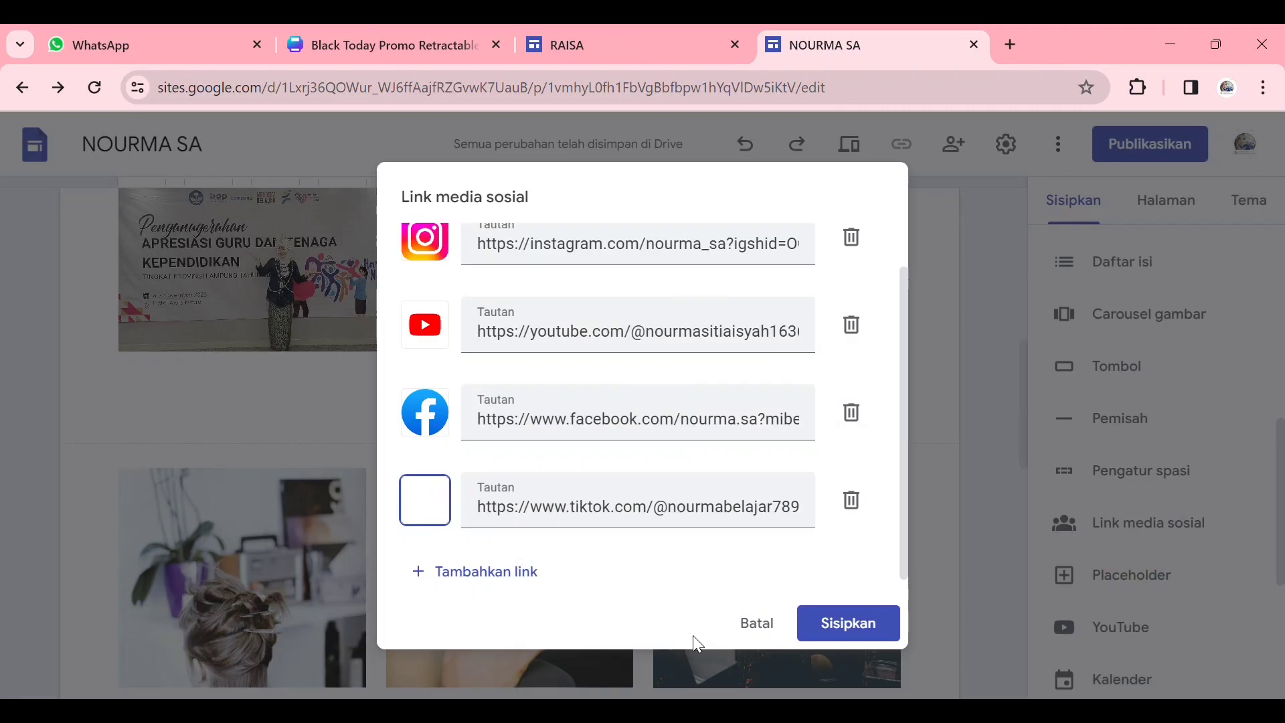
- Insert the four social media links below the biodata and widen their element across the page so the icons are centered
{"action": "left_click", "coordinate": [837, 623]}
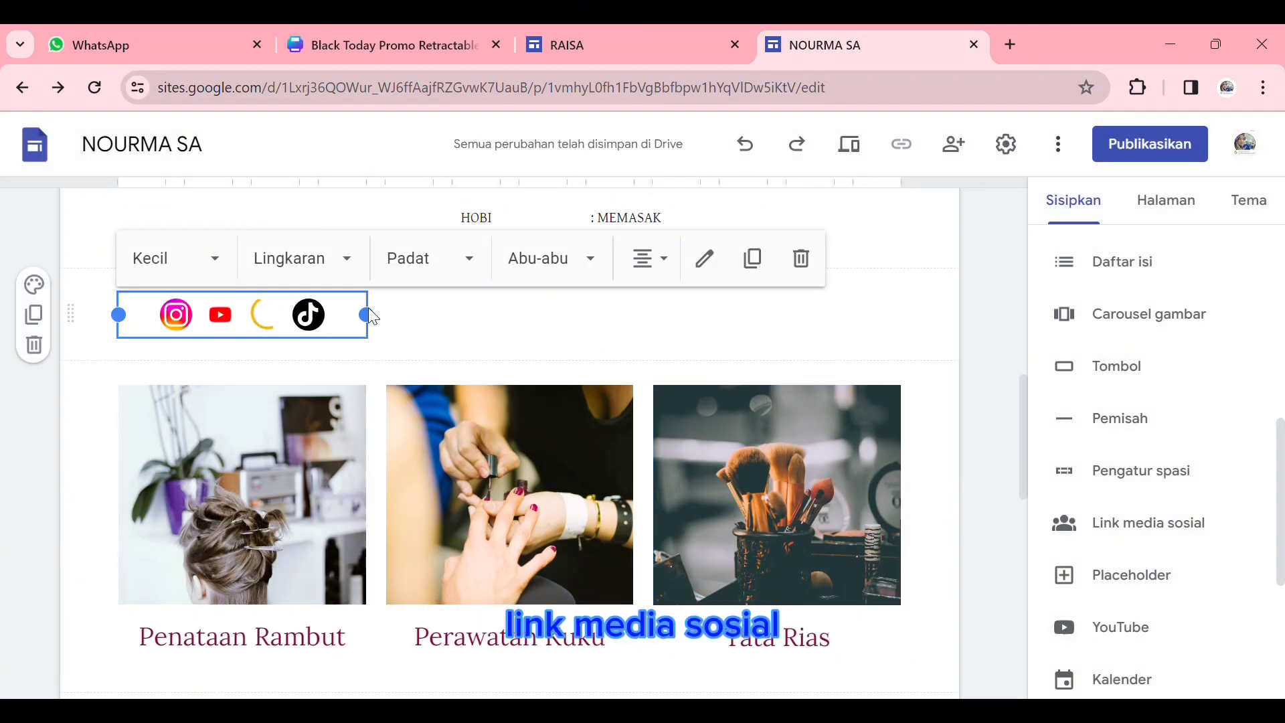
{"action": "left_click_drag", "start_coordinate": [372, 317], "coordinate": [947, 421]}
{"action": "scroll", "coordinate": [646, 326], "scroll_direction": "up", "scroll_amount": 4}
{"action": "scroll", "coordinate": [646, 326], "scroll_direction": "down", "scroll_amount": 4}
{"action": "left_click", "coordinate": [734, 373]}
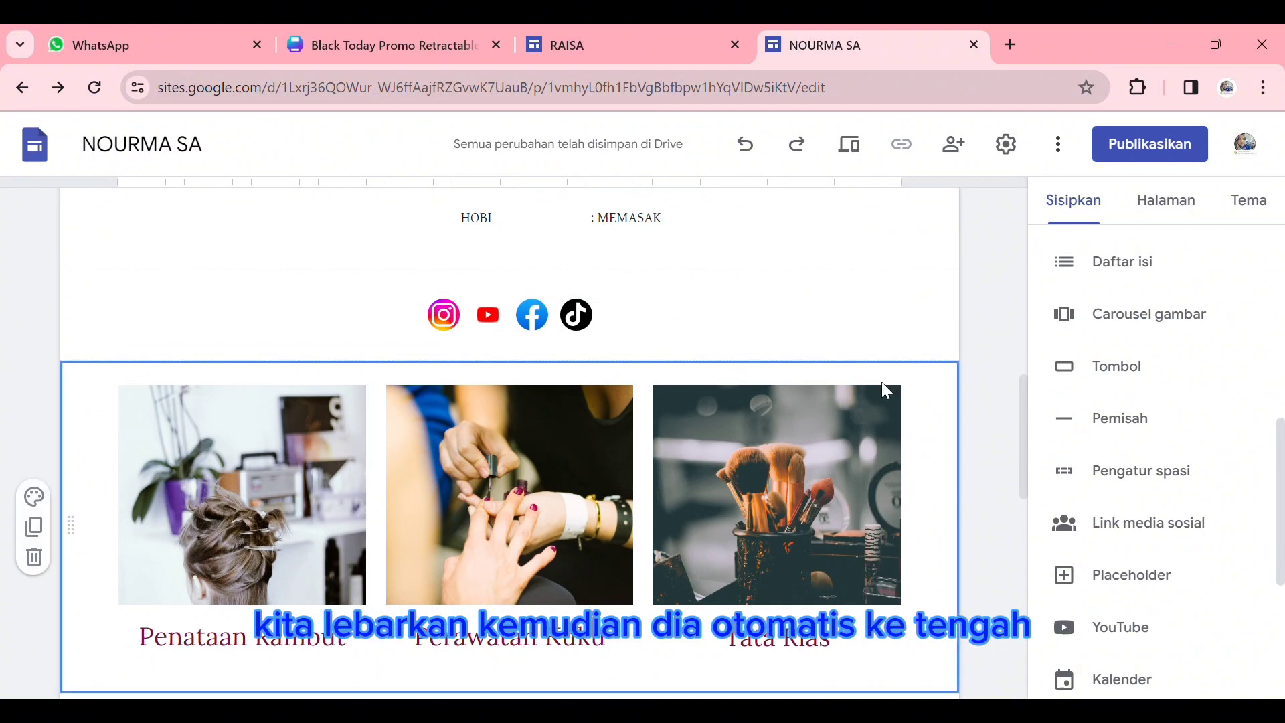
- Replace the hairdressing photo in the three-photo row with an uploaded photo of a teacher presenting in a classroom
{"action": "scroll", "coordinate": [763, 472], "scroll_direction": "down", "scroll_amount": 3}
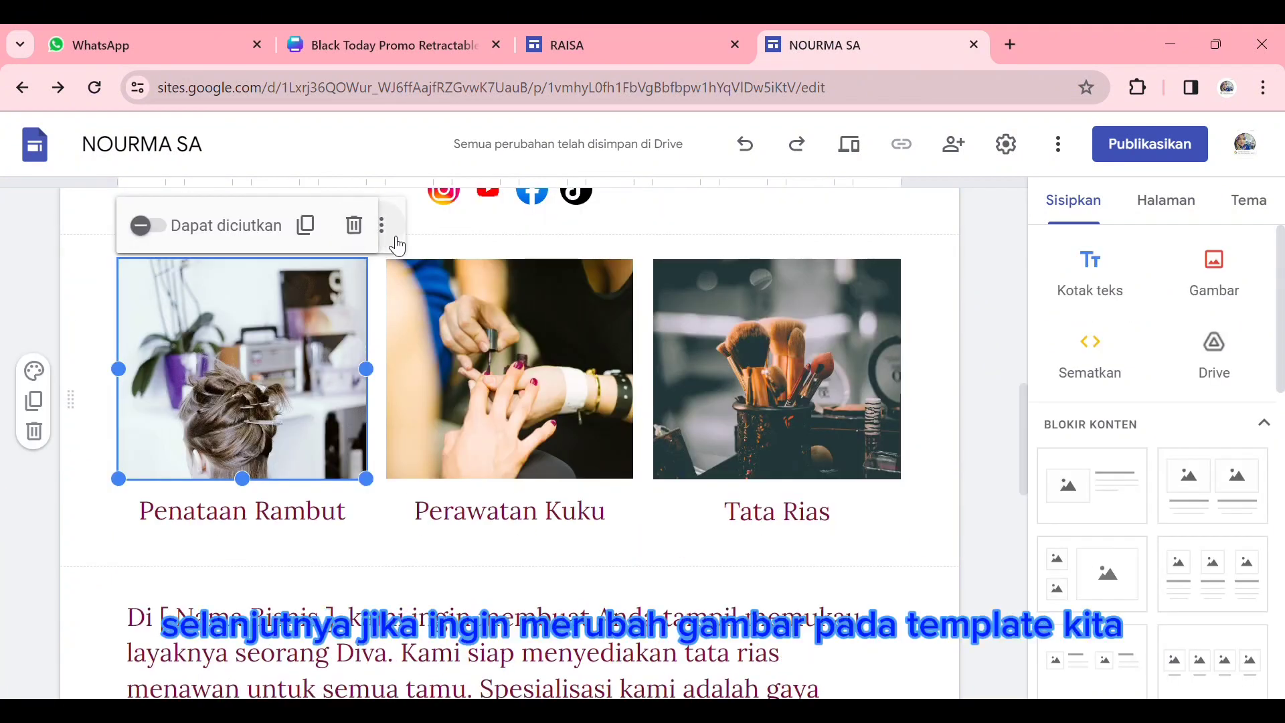
{"action": "left_click", "coordinate": [395, 236]}
{"action": "mouse_move", "coordinate": [498, 280]}
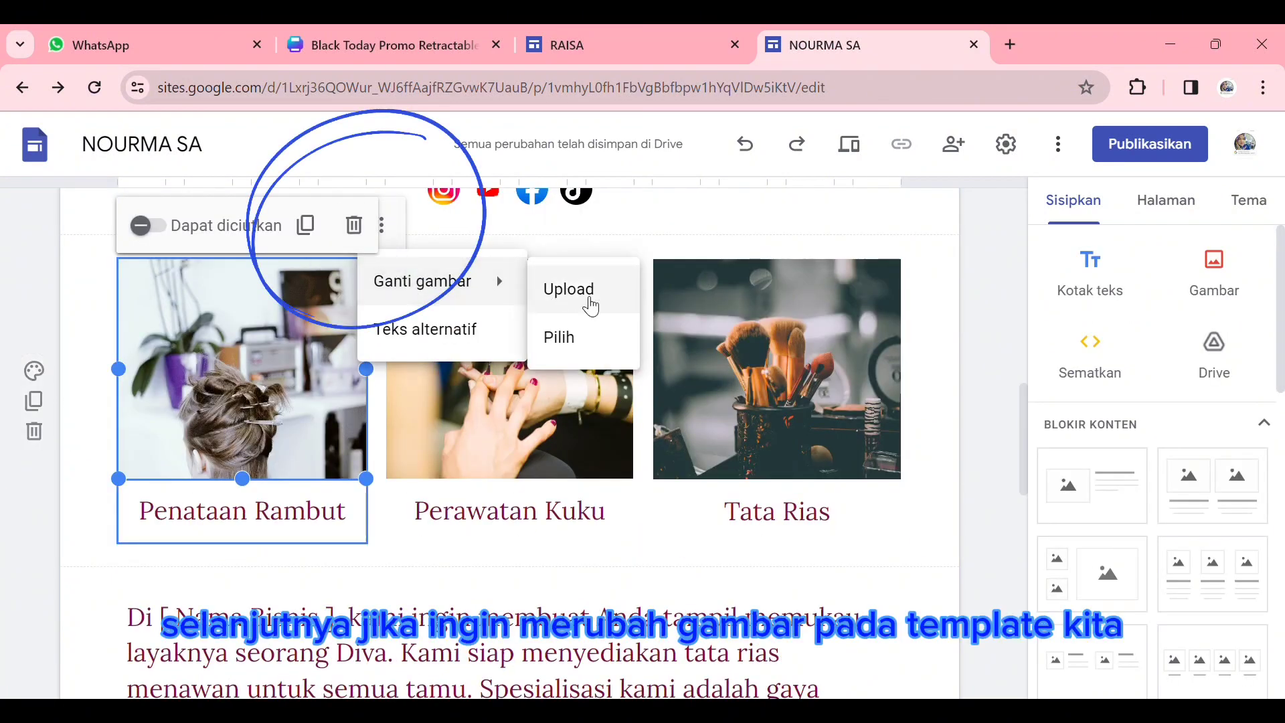
{"action": "left_click", "coordinate": [589, 305]}
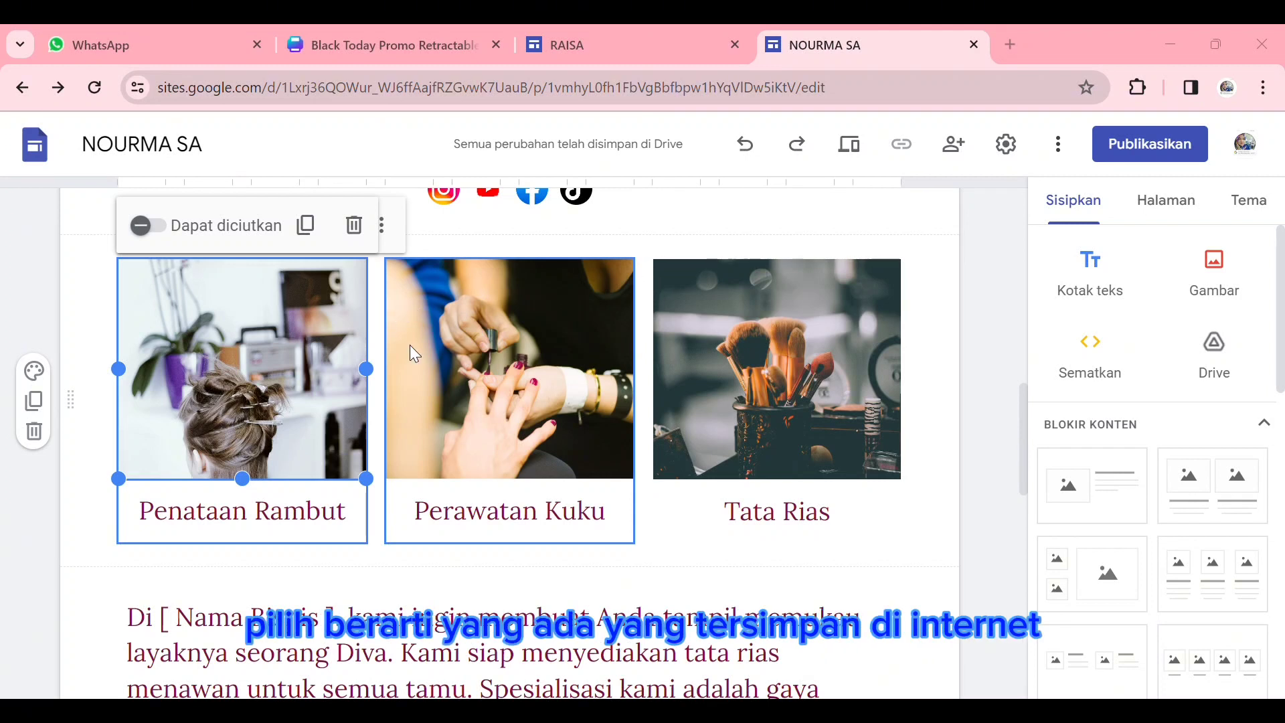
- Replace the nail-care photo in the middle of the row with an existing group photo from the teacher award ceremony
{"action": "left_click", "coordinate": [554, 410]}
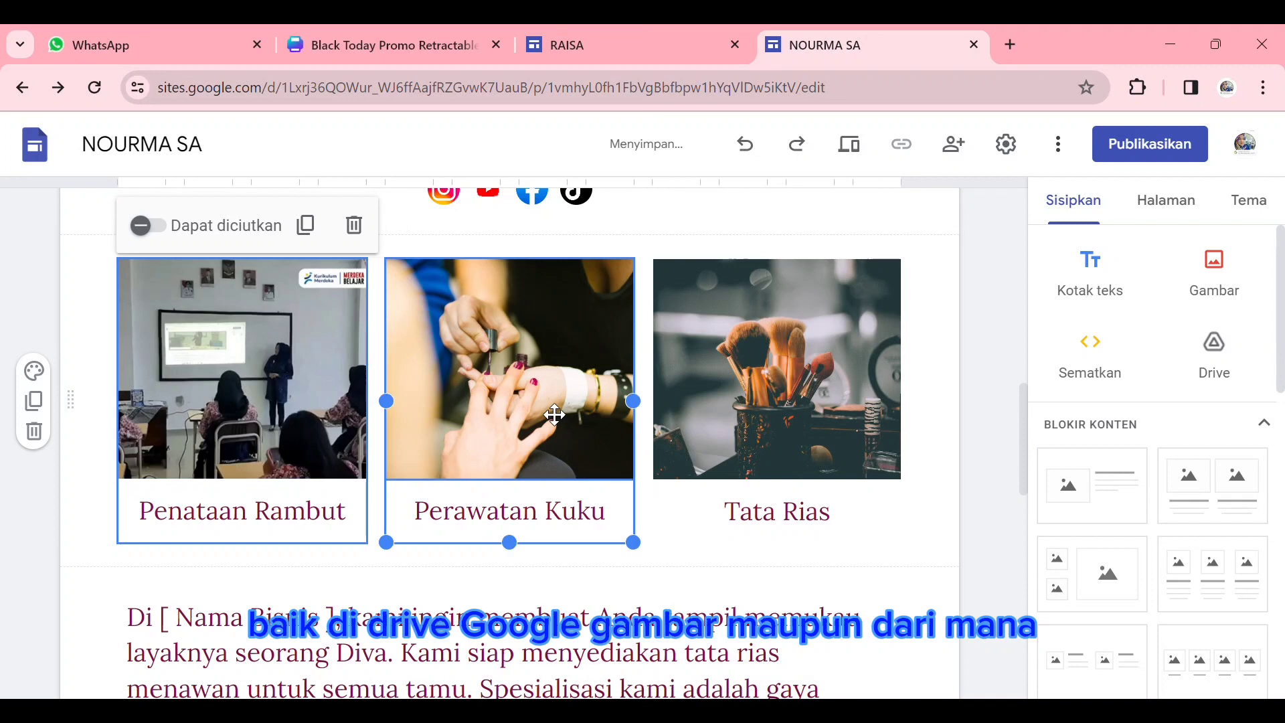
{"action": "double_click", "coordinate": [562, 362]}
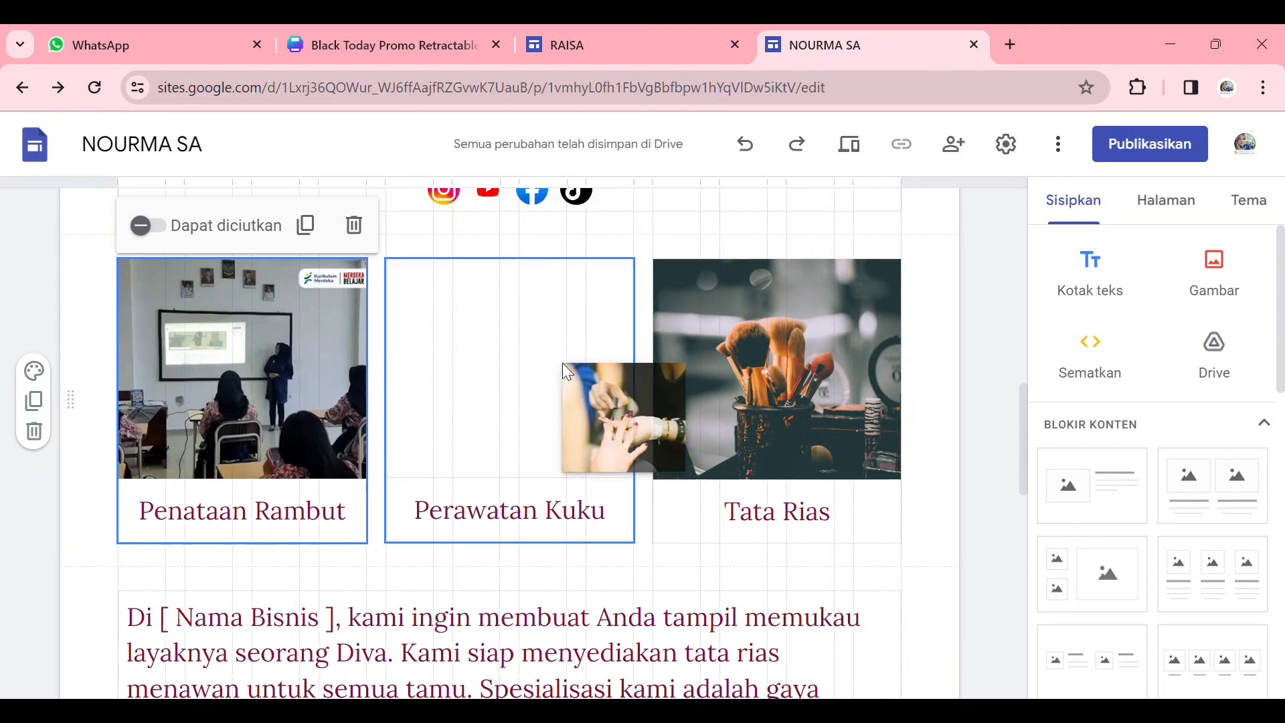
{"action": "left_click", "coordinate": [456, 339]}
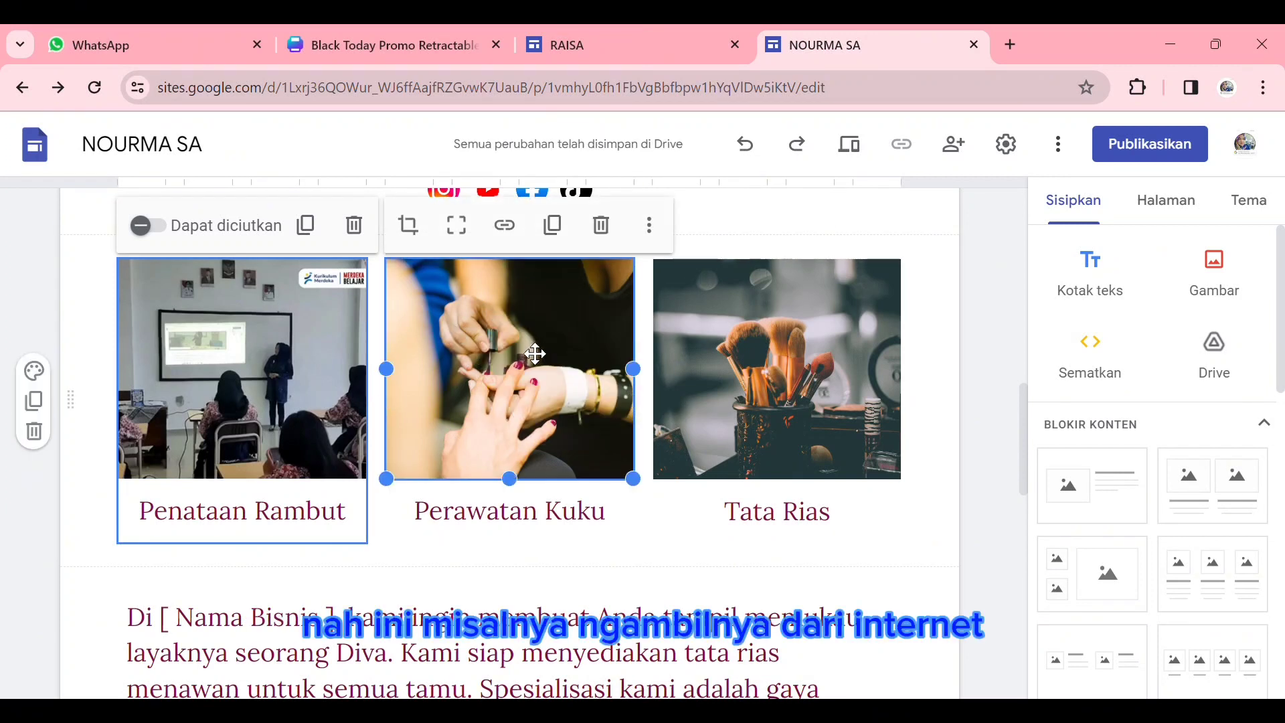
{"action": "double_click", "coordinate": [533, 352]}
{"action": "left_click", "coordinate": [687, 226]}
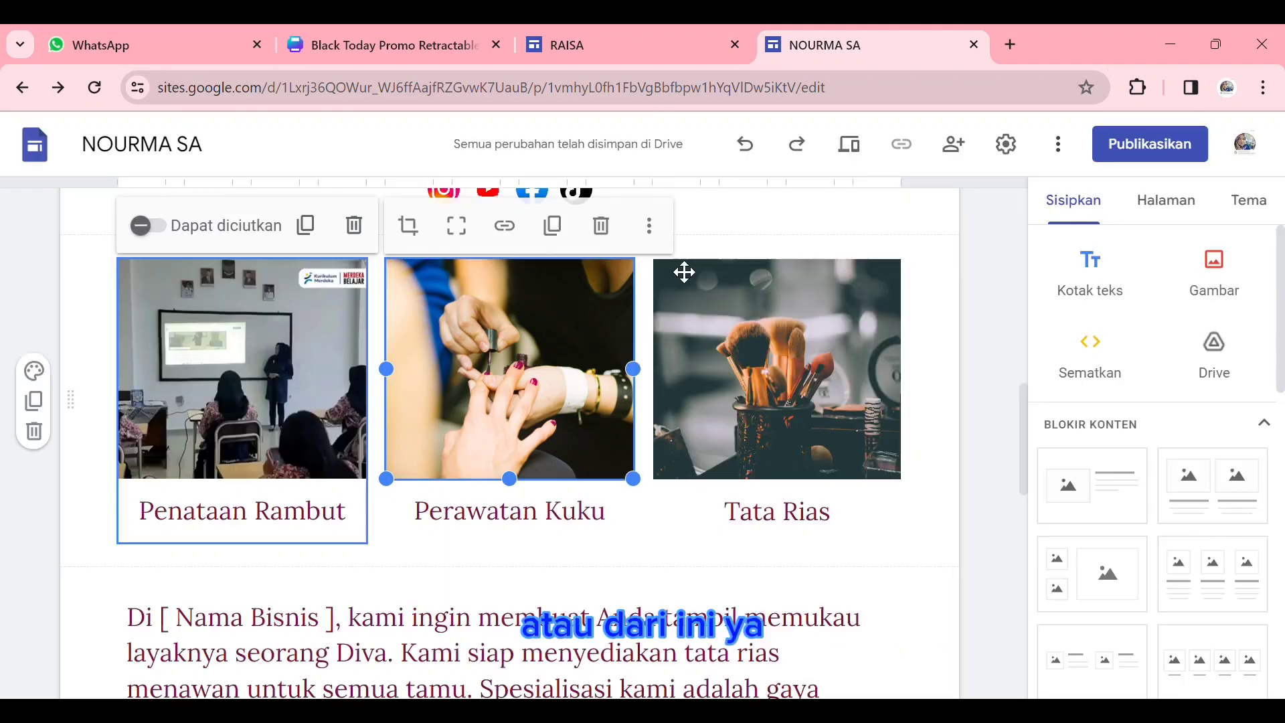
{"action": "left_click", "coordinate": [648, 226]}
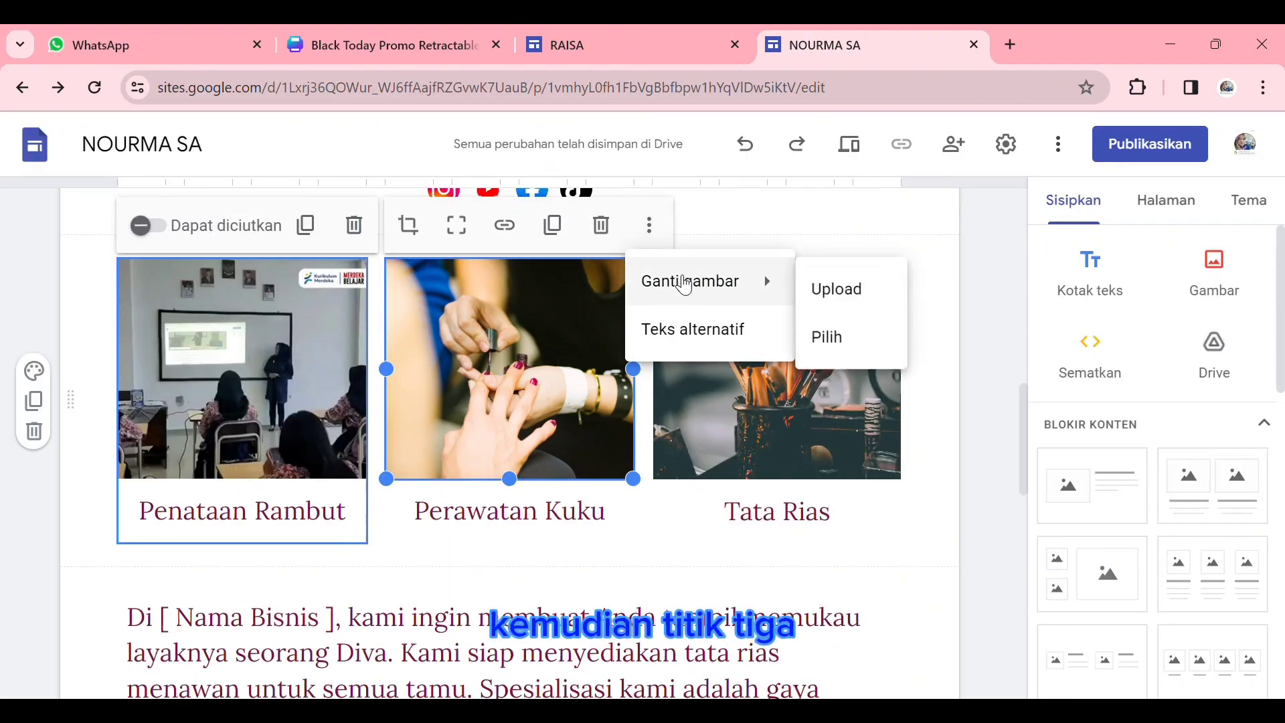
{"action": "mouse_move", "coordinate": [723, 288]}
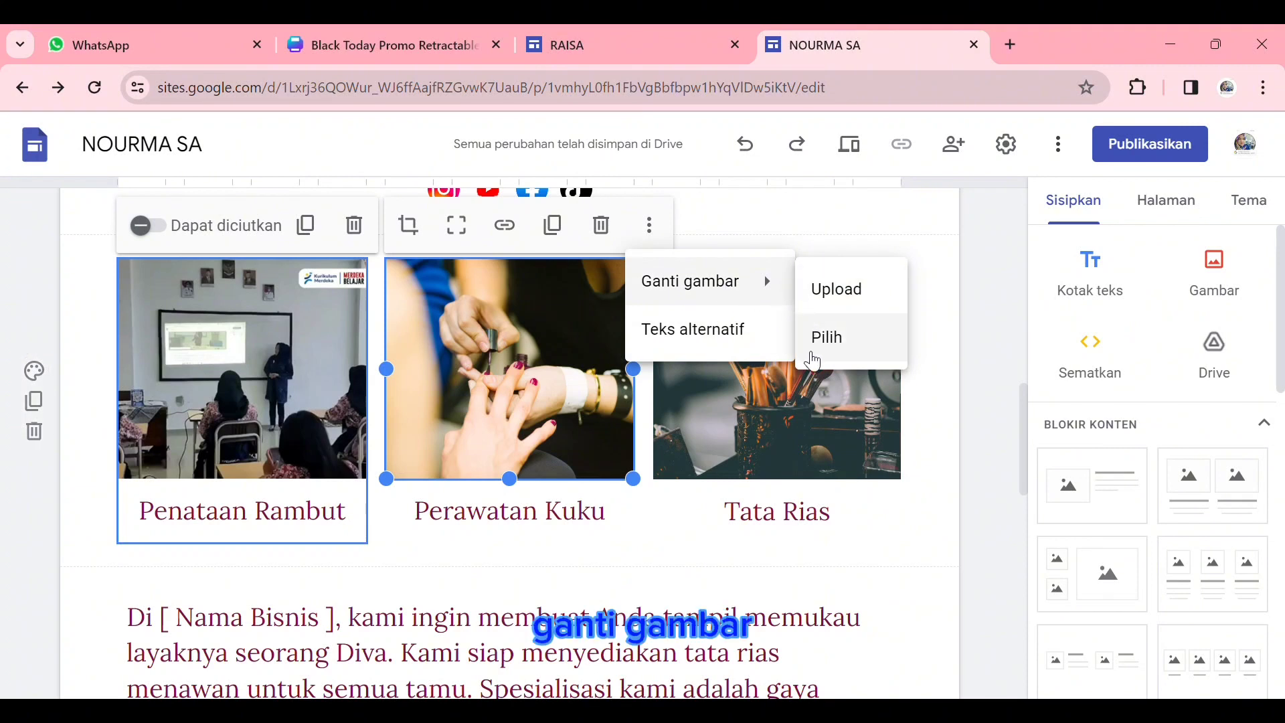
{"action": "left_click", "coordinate": [844, 308]}
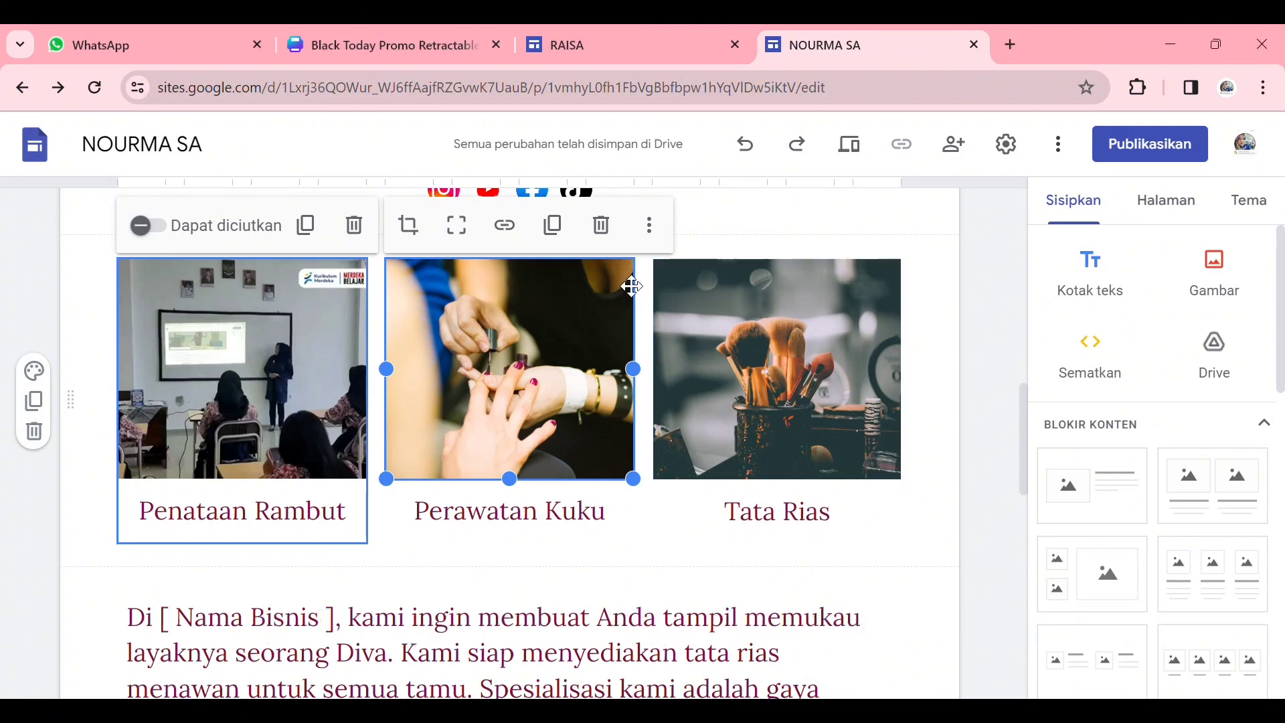
{"action": "left_click", "coordinate": [649, 225]}
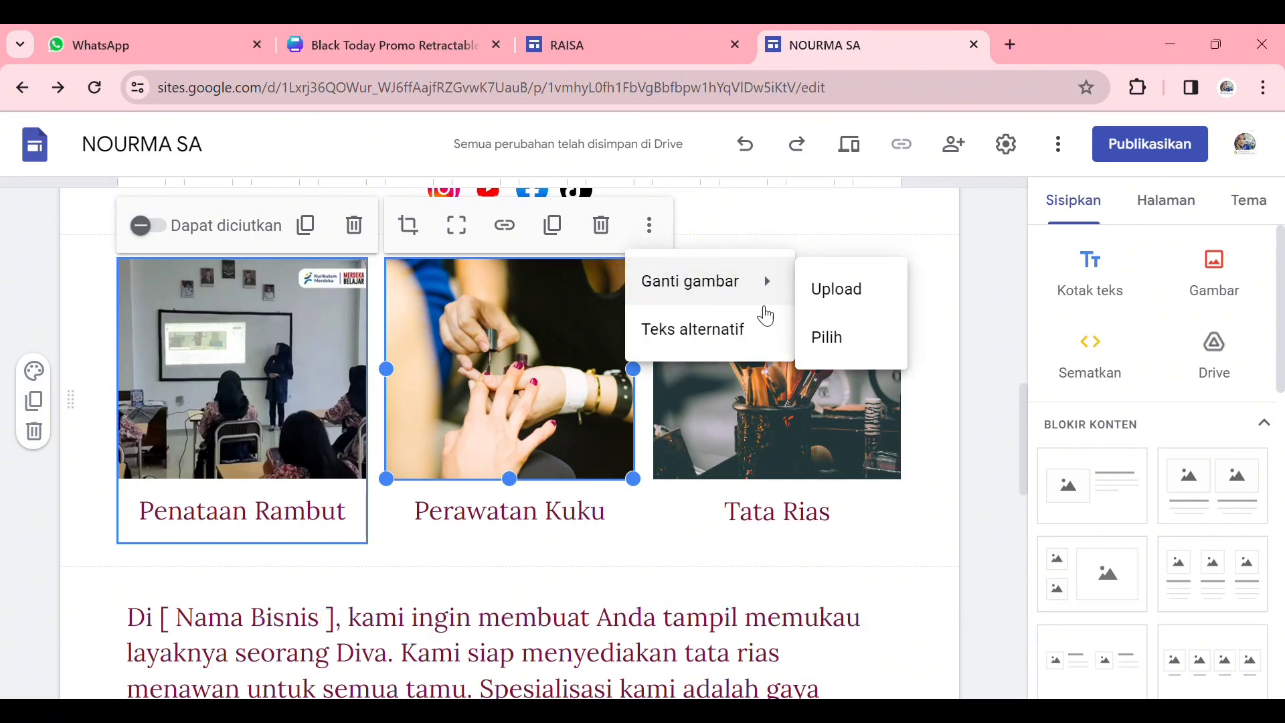
{"action": "mouse_move", "coordinate": [734, 299]}
{"action": "left_click", "coordinate": [827, 335]}
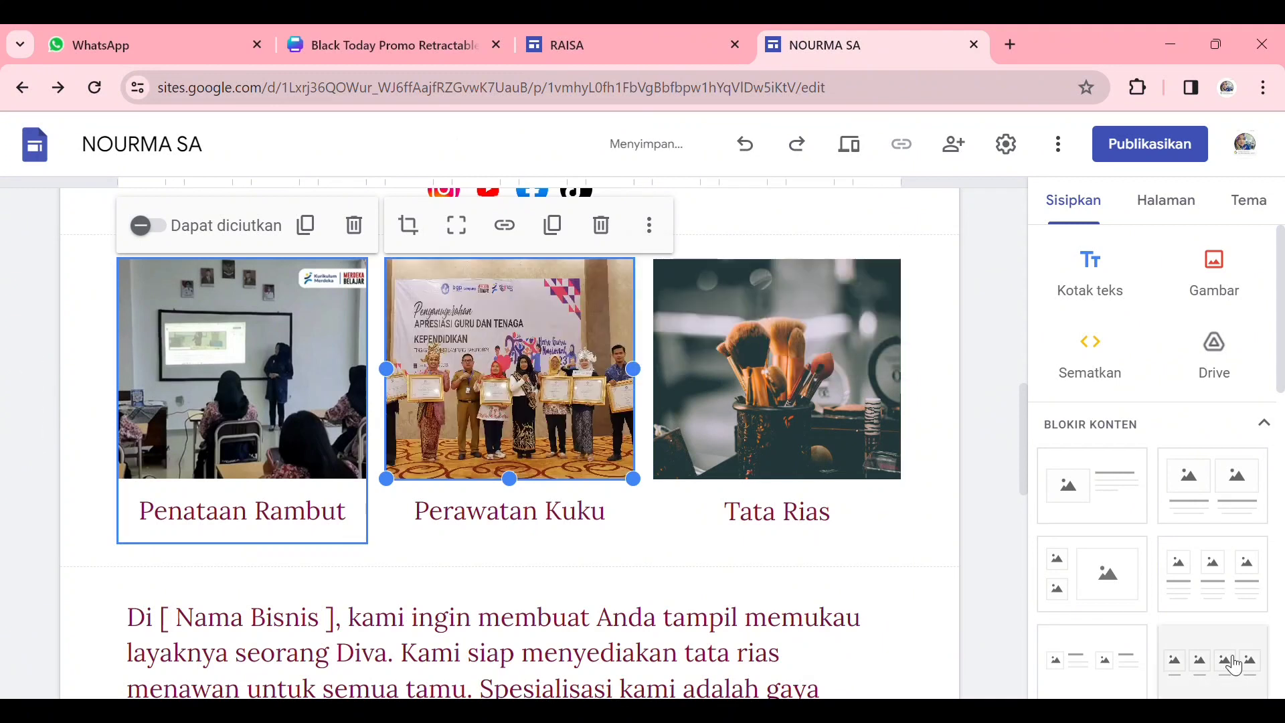
- Change the caption under the classroom photo to "PENDIDIK"
{"action": "scroll", "coordinate": [365, 430], "scroll_direction": "down", "scroll_amount": 2}
{"action": "left_click", "coordinate": [338, 422]}
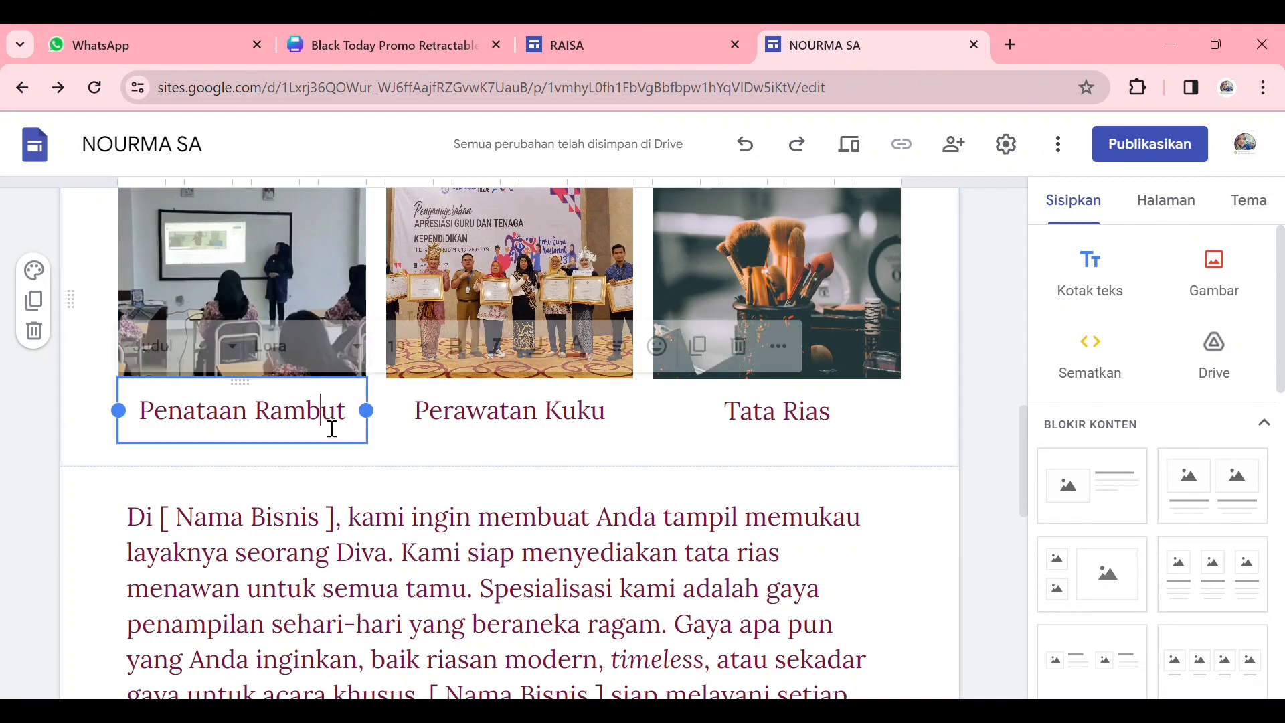
{"action": "left_click_drag", "start_coordinate": [359, 422], "coordinate": [179, 423]}
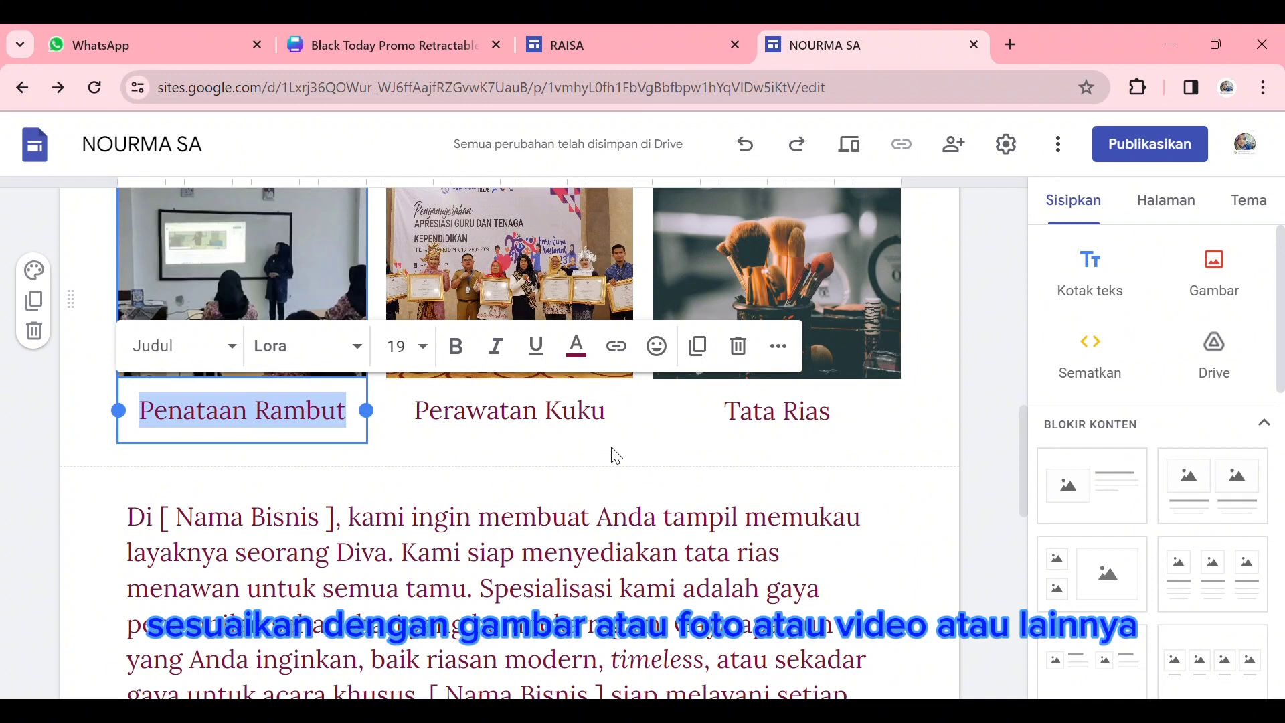
{"action": "type", "text": "PEN"}
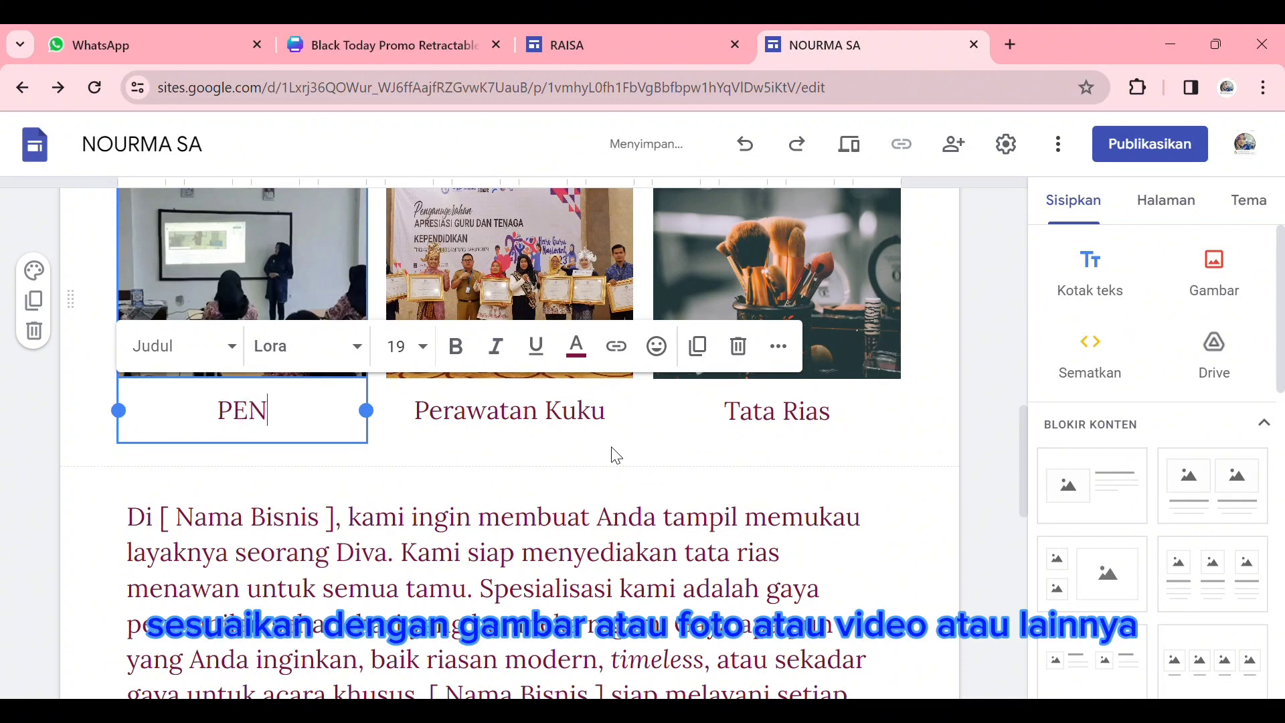
{"action": "type", "text": "DIDIK"}
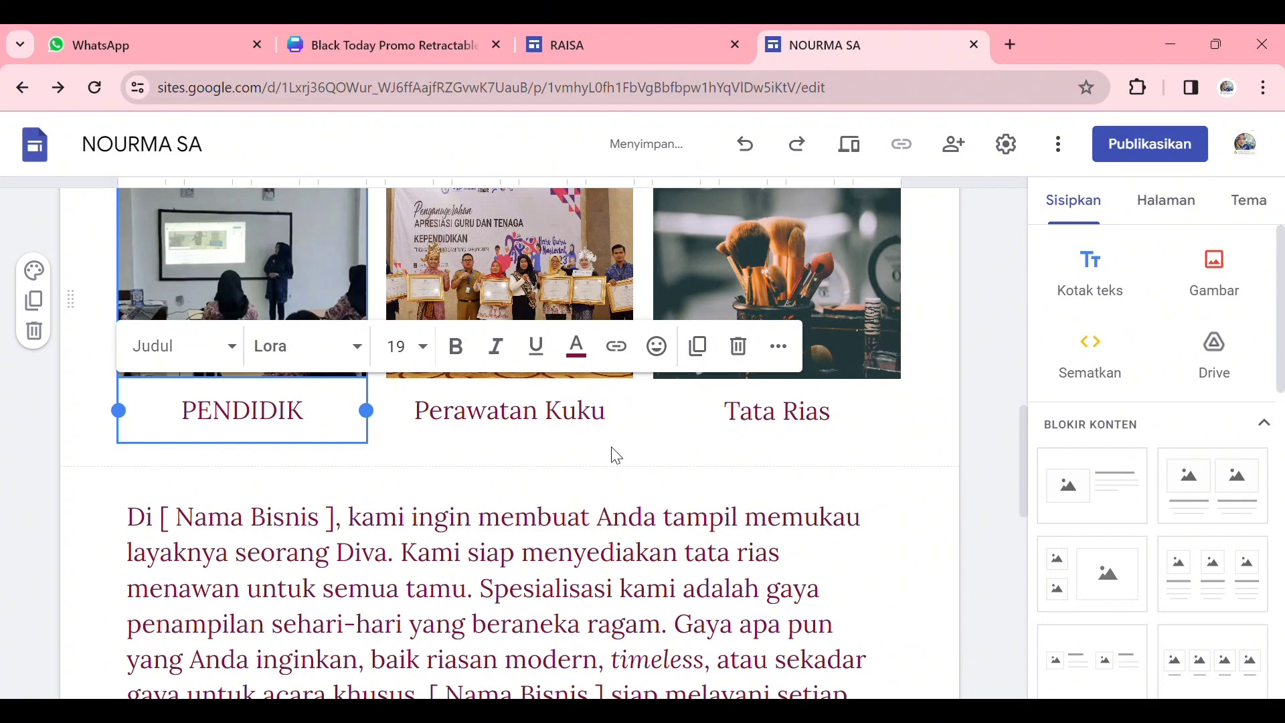
- Change the captions under the second and third photos to "PRESTASI" and "HOBI"
{"action": "double_click", "coordinate": [606, 437]}
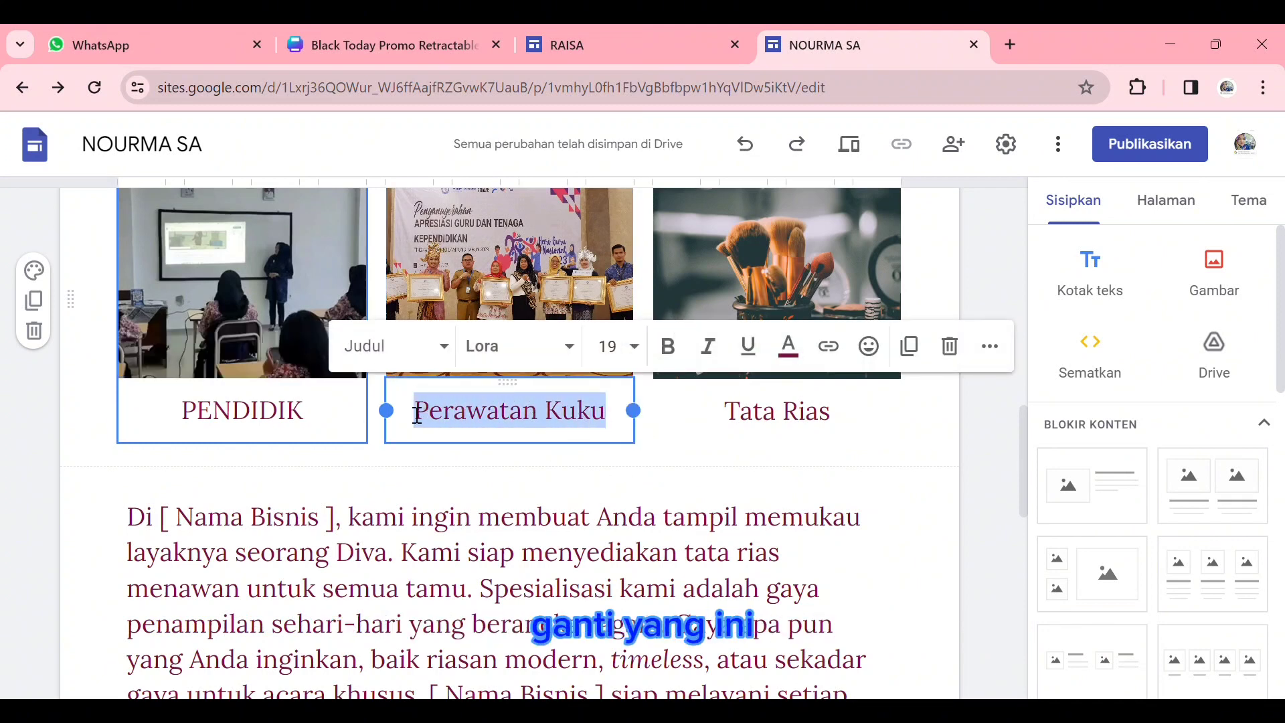
{"action": "type", "text": "PRESTASI"}
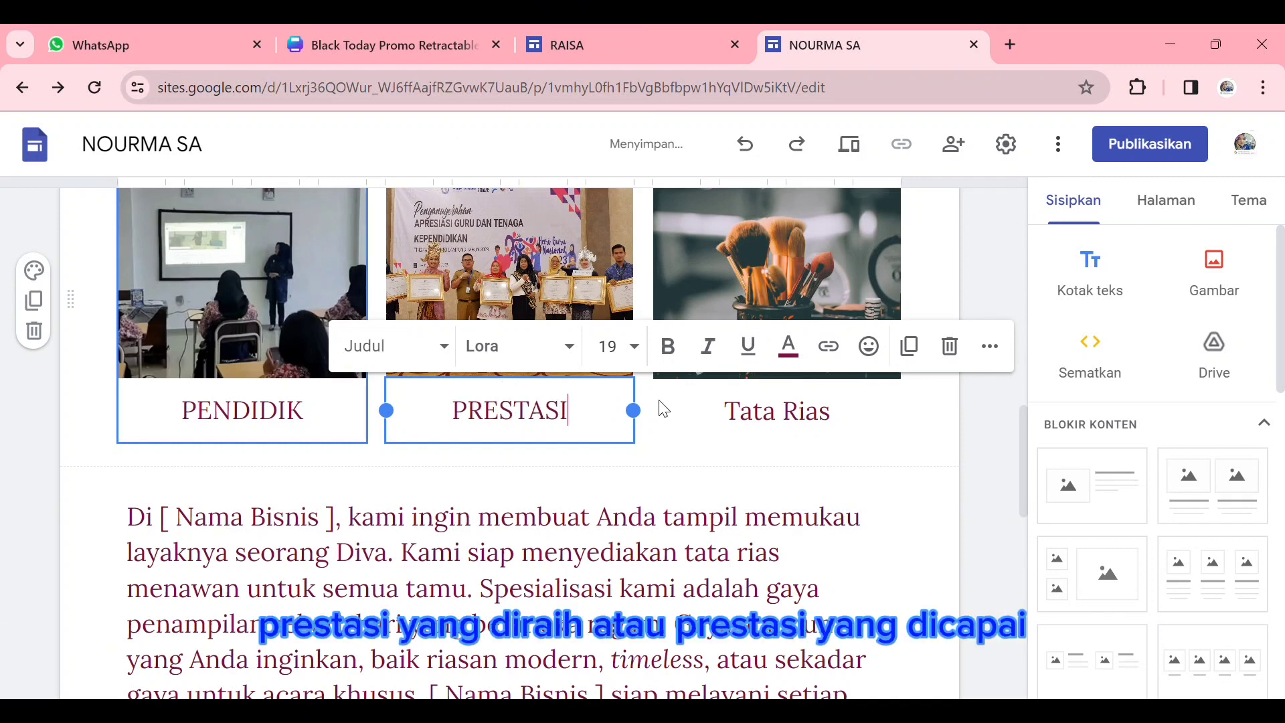
{"action": "left_click", "coordinate": [772, 415]}
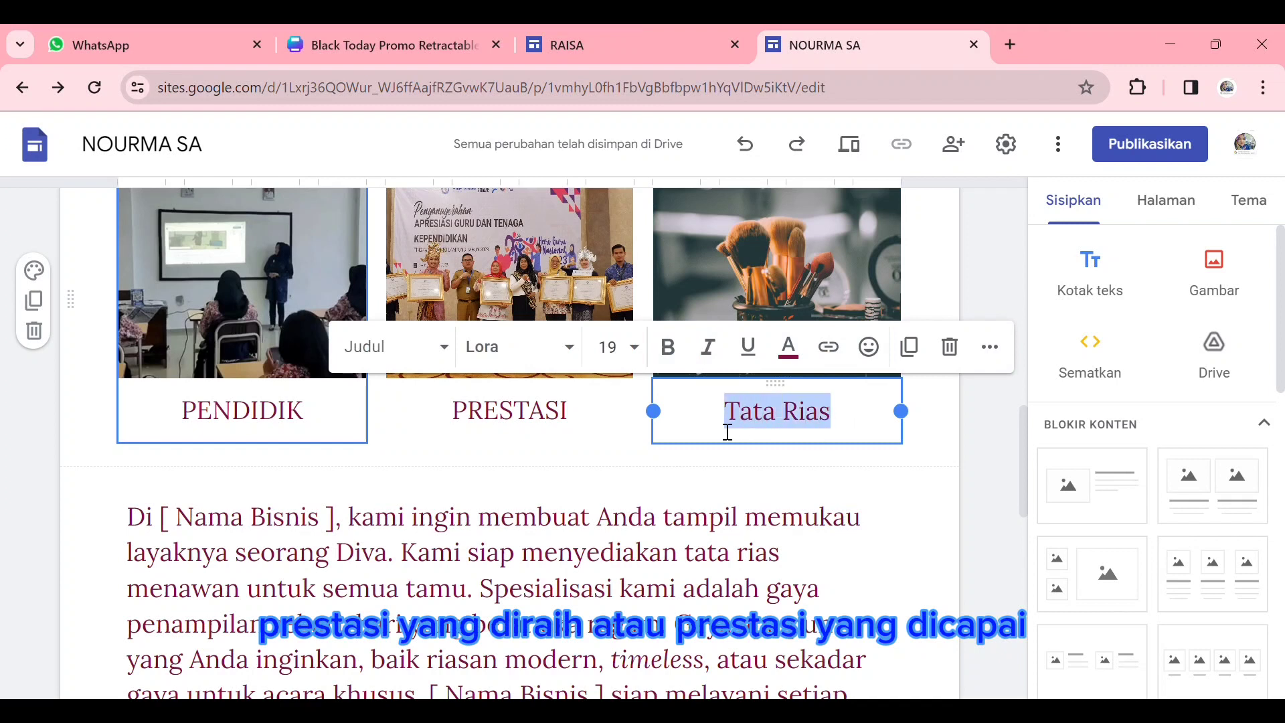
{"action": "type", "text": "HOBI"}
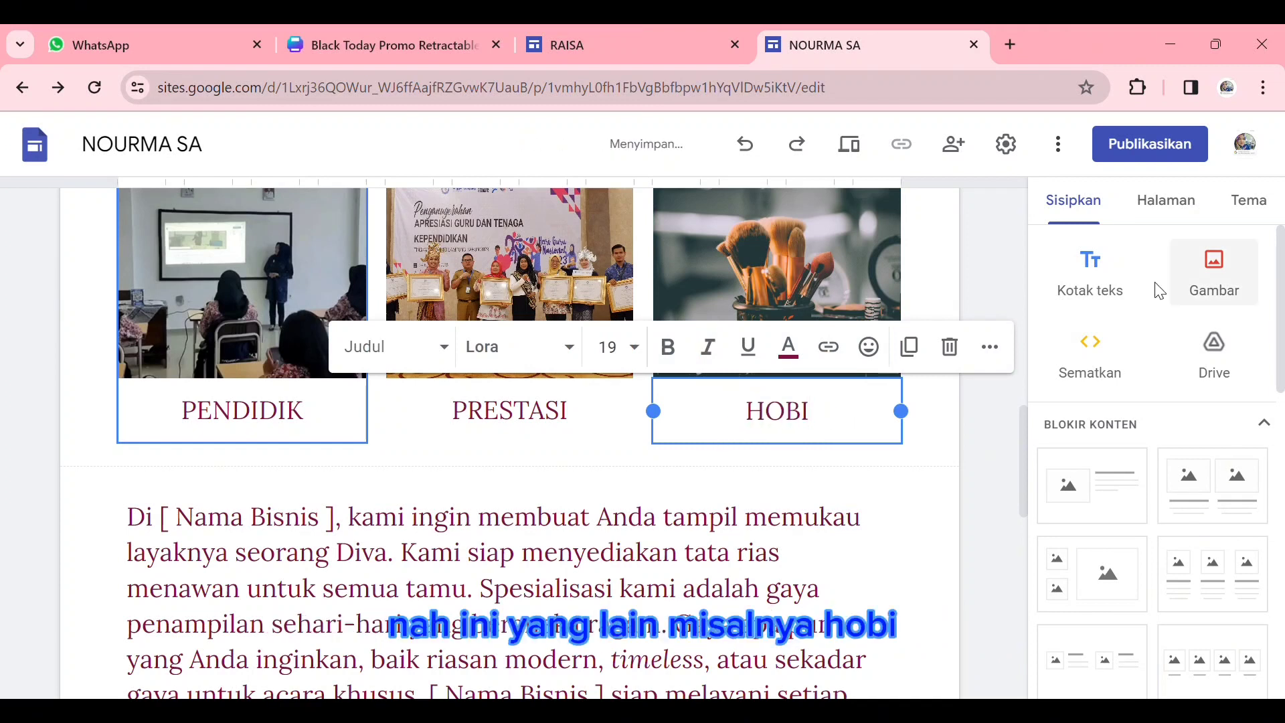
- Replace the template business description with the "Saya adalah seorang siswa..." self-introduction paragraph in Comic Sans, size 12, and review the page
{"action": "scroll", "coordinate": [126, 670], "scroll_direction": "down", "scroll_amount": 4}
{"action": "scroll", "coordinate": [19, 467], "scroll_direction": "up", "scroll_amount": 2}
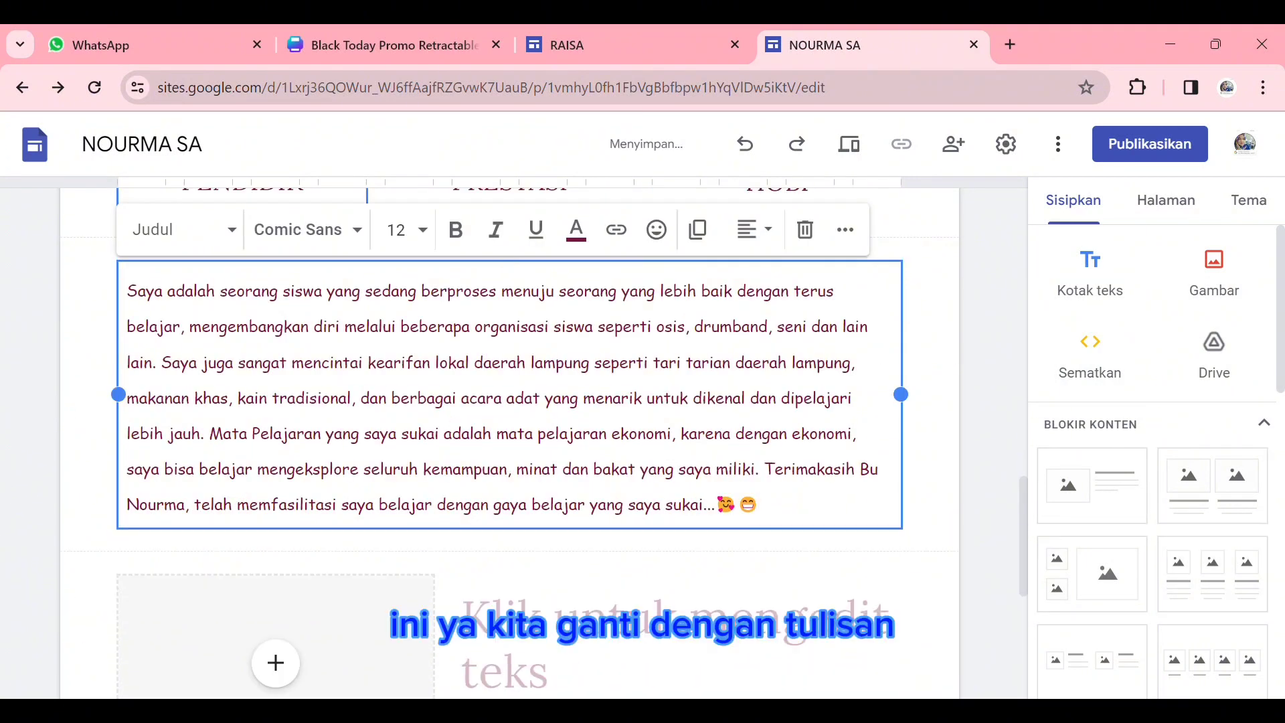
{"action": "scroll", "coordinate": [676, 462], "scroll_direction": "up", "scroll_amount": 10}
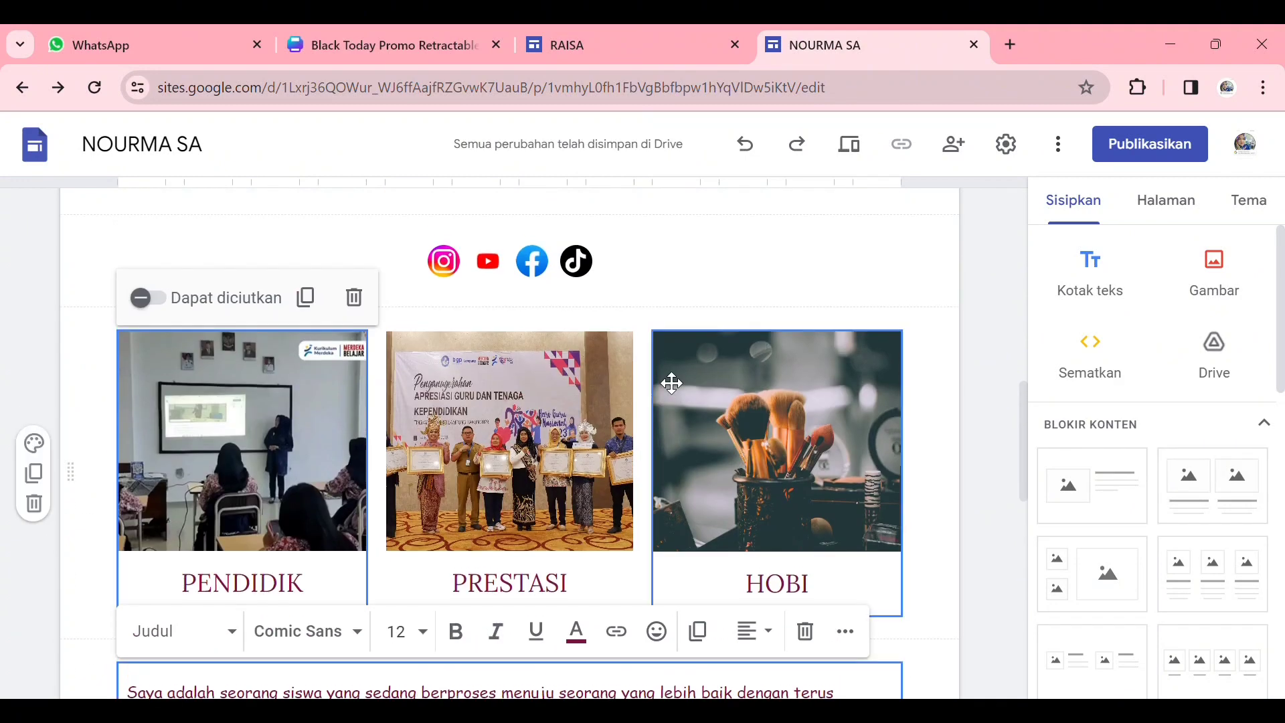
{"action": "scroll", "coordinate": [672, 379], "scroll_direction": "up", "scroll_amount": 4}
{"action": "scroll", "coordinate": [672, 380], "scroll_direction": "down", "scroll_amount": 12}
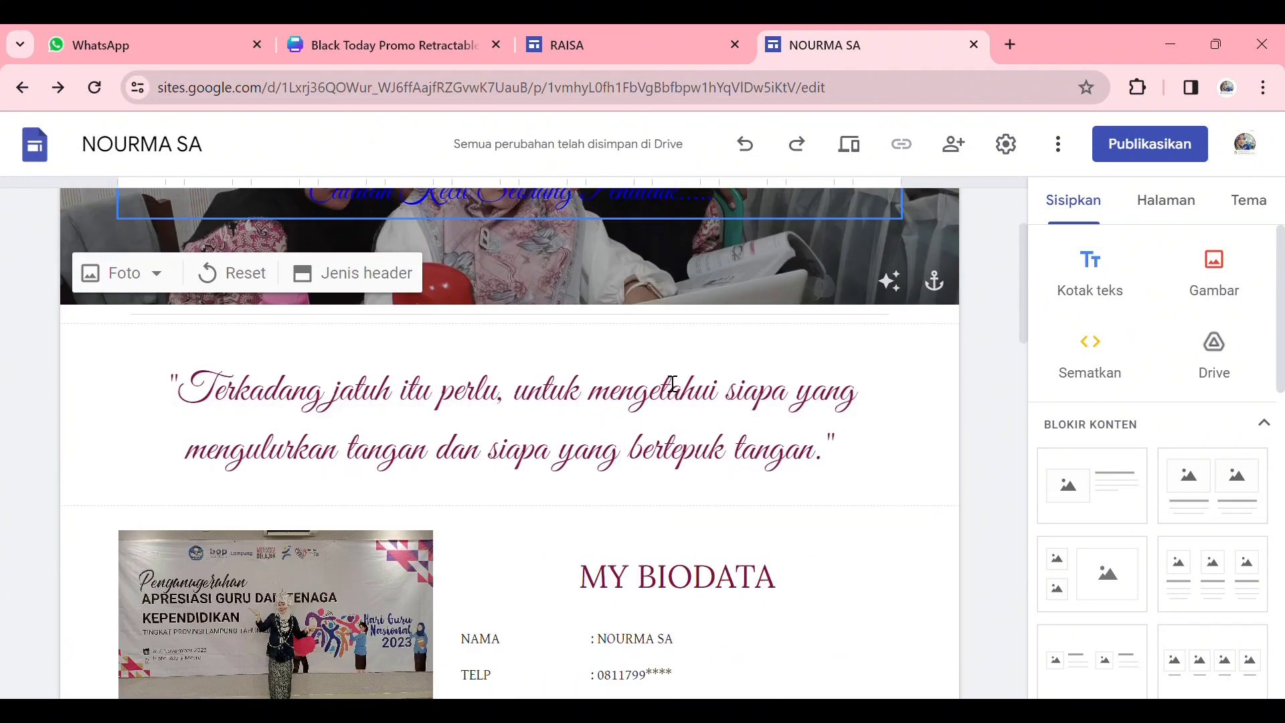
- Delete the empty image-and-text placeholder section below the self-introduction paragraph
{"action": "scroll", "coordinate": [672, 384], "scroll_direction": "down", "scroll_amount": 10}
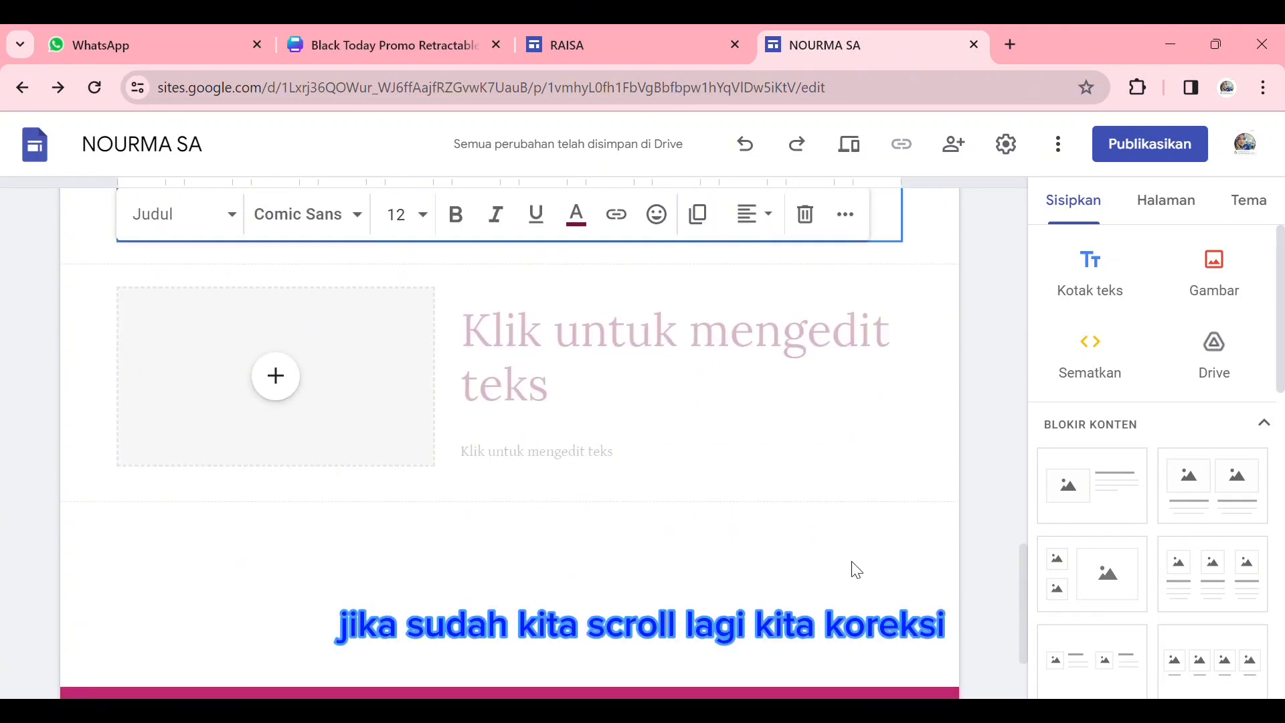
{"action": "left_click", "coordinate": [916, 482]}
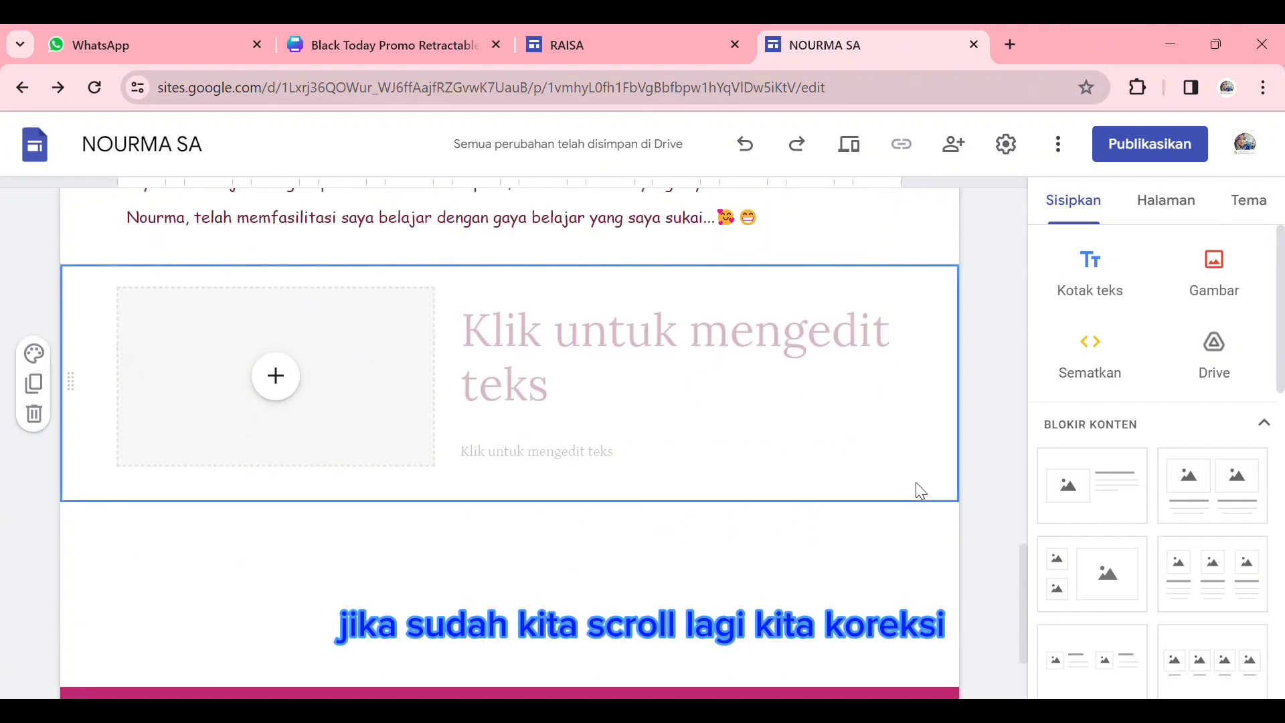
{"action": "left_click", "coordinate": [34, 413]}
- Start a new image carousel and open the selection of existing images for it
{"action": "scroll", "coordinate": [1245, 589], "scroll_direction": "down", "scroll_amount": 3}
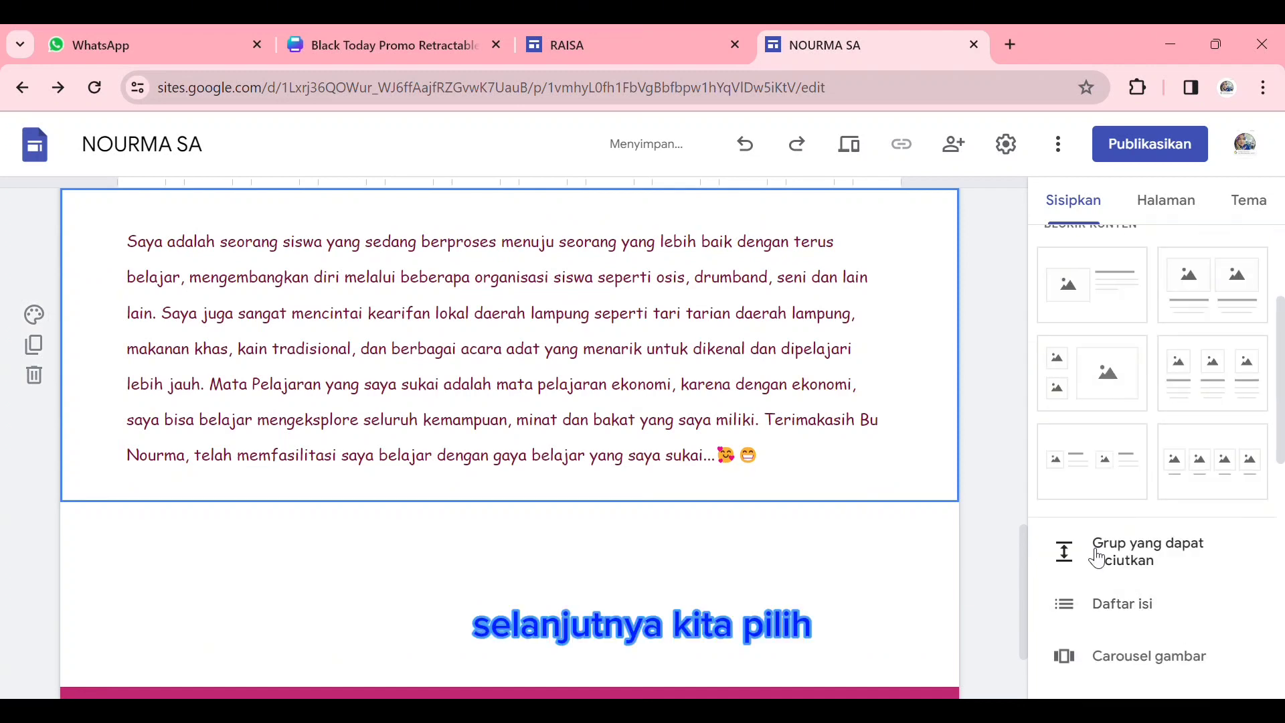
{"action": "scroll", "coordinate": [1226, 543], "scroll_direction": "up", "scroll_amount": 3}
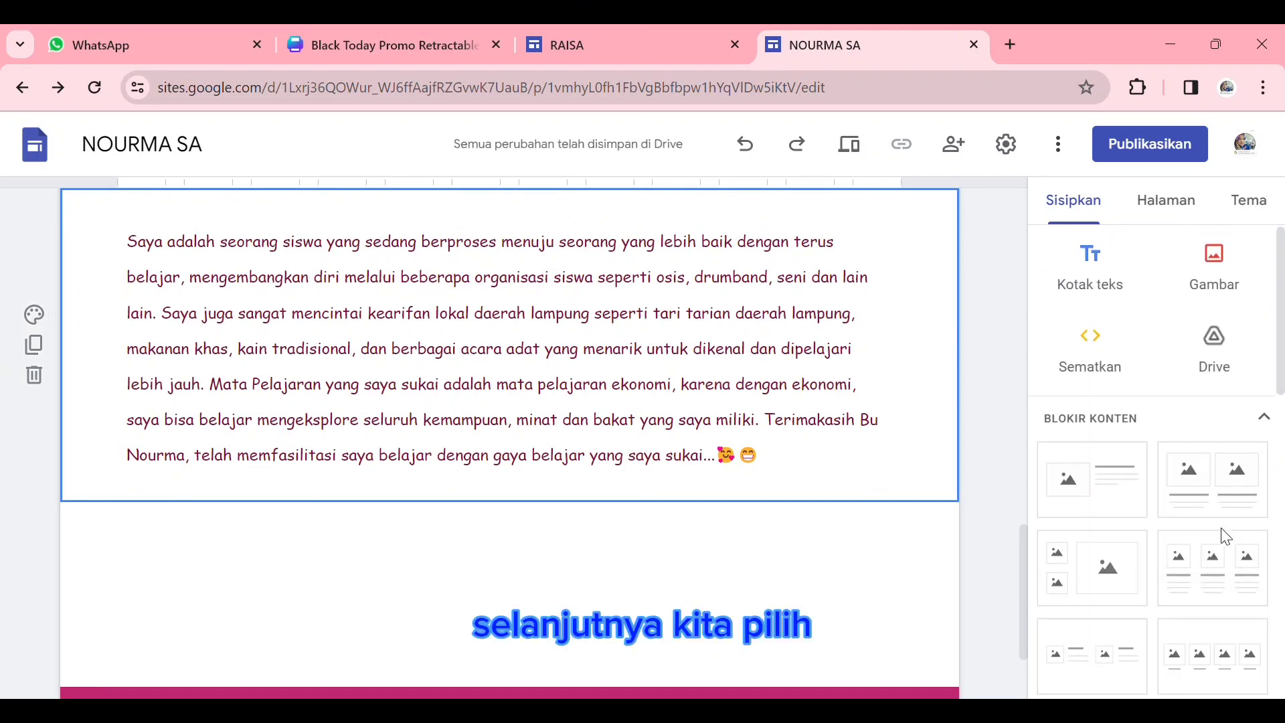
{"action": "scroll", "coordinate": [1222, 533], "scroll_direction": "down", "scroll_amount": 5}
{"action": "left_click", "coordinate": [1150, 479]}
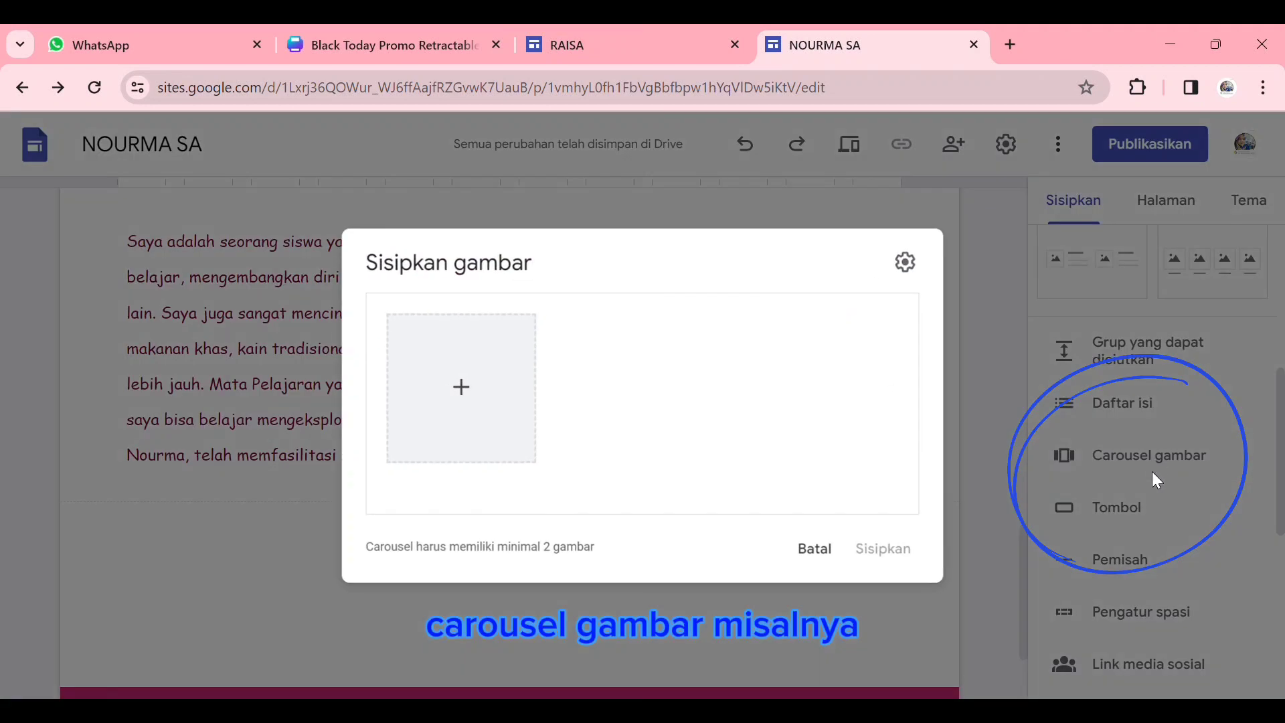
{"action": "left_click", "coordinate": [471, 406]}
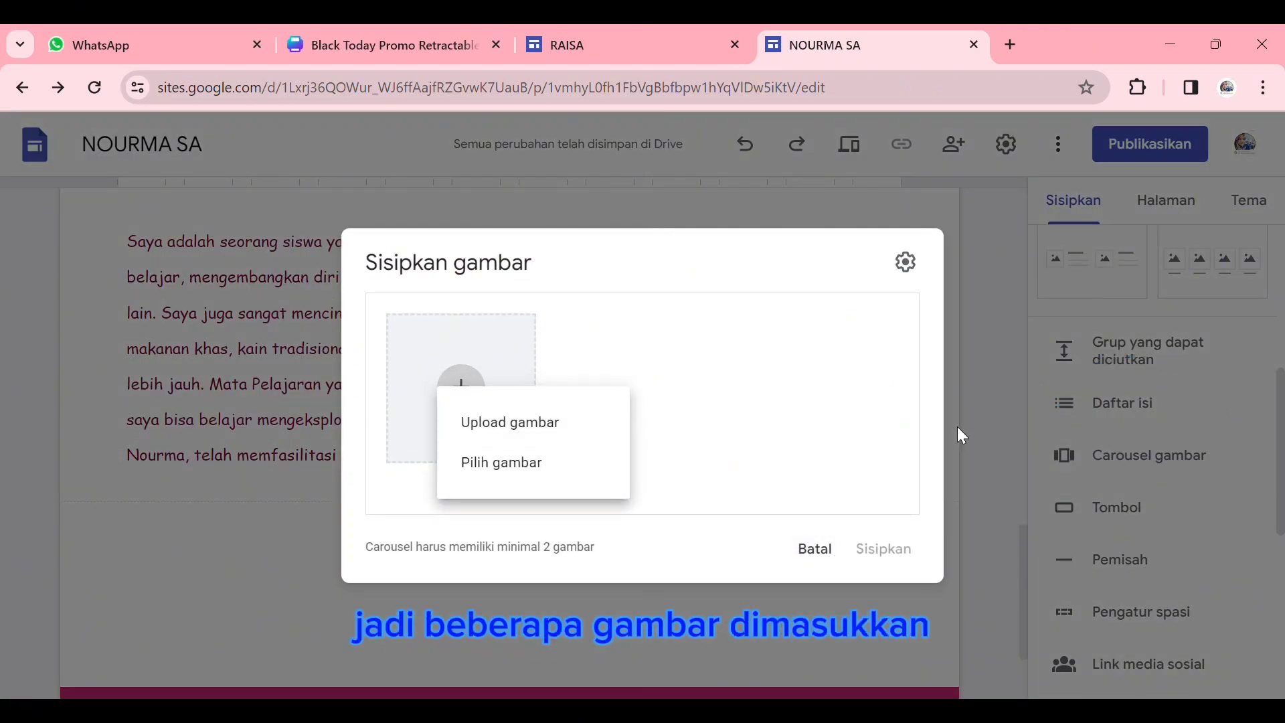
{"action": "left_click", "coordinate": [506, 472]}
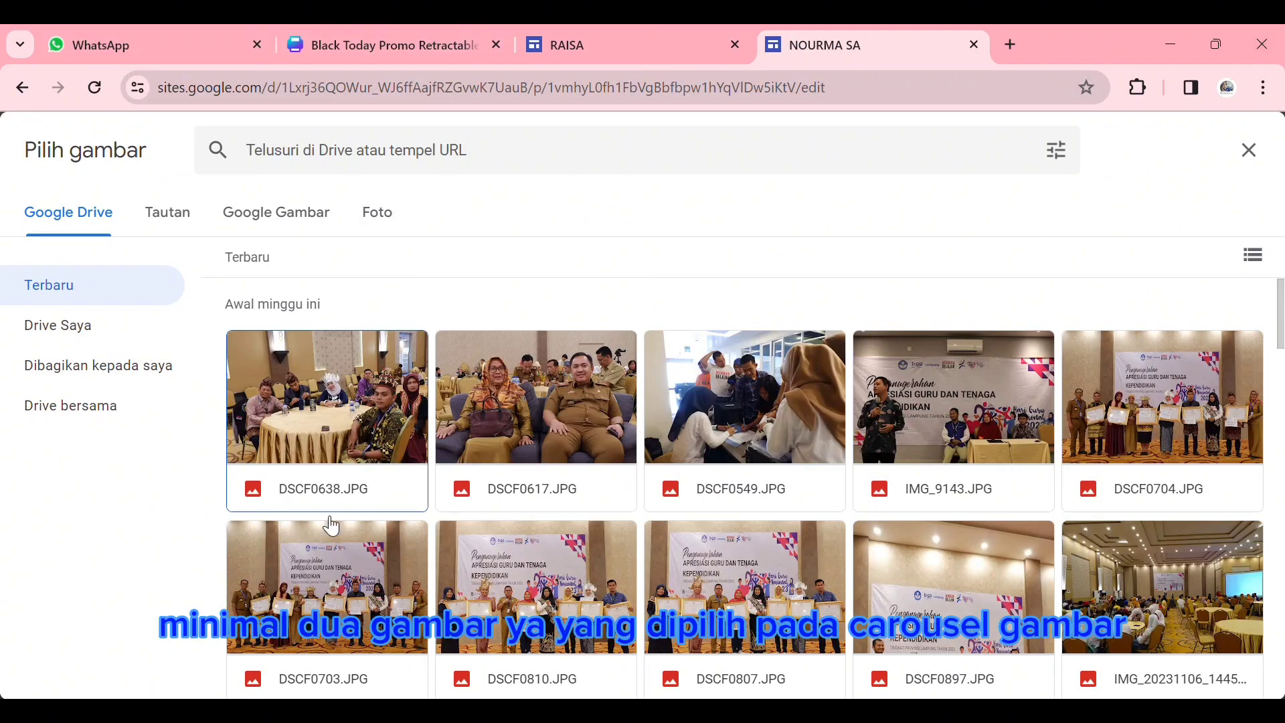
- Search Google Images for "PRESTASI", choose several images and insert the carousel into the page
{"action": "left_click", "coordinate": [335, 227]}
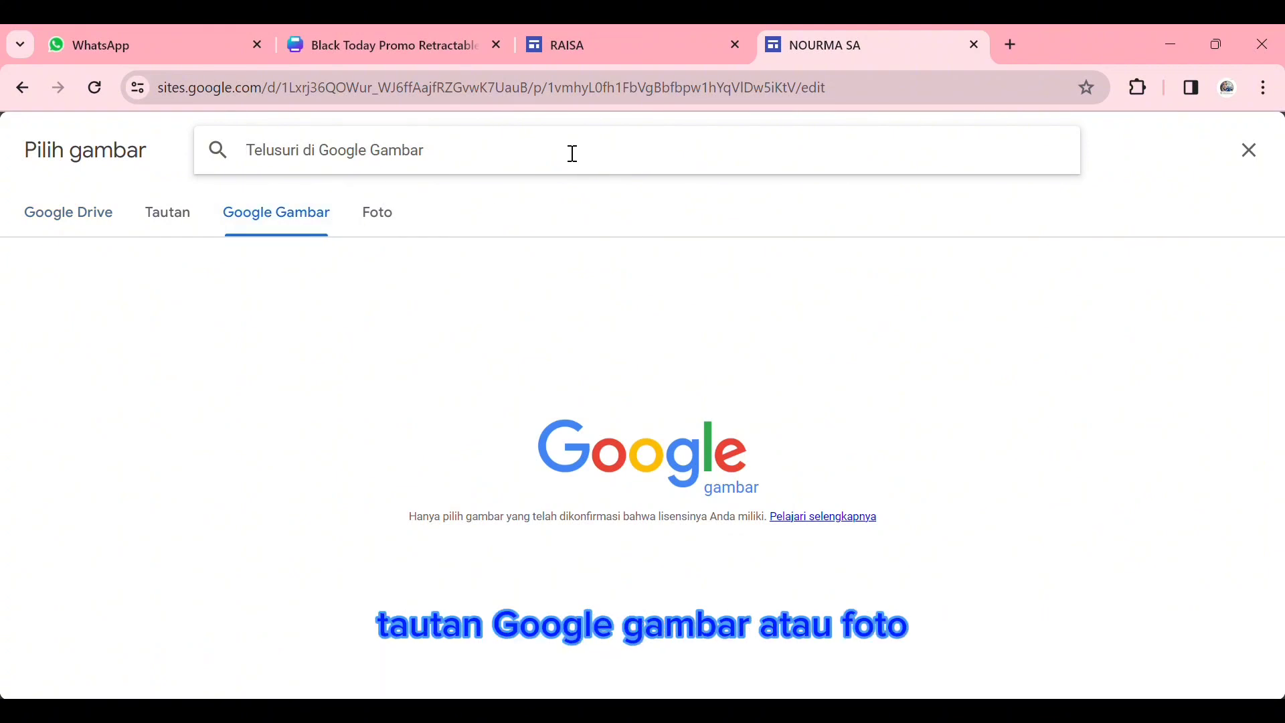
{"action": "type", "text": "P"}
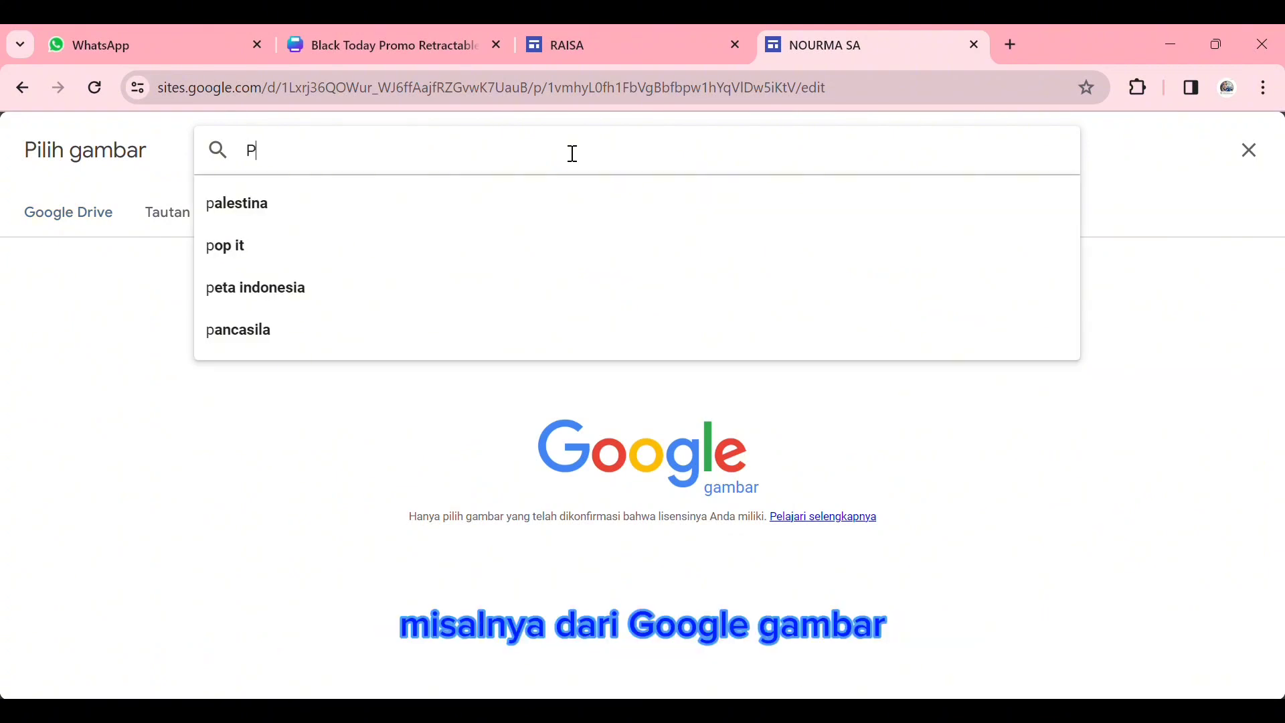
{"action": "type", "text": "RESTASI"}
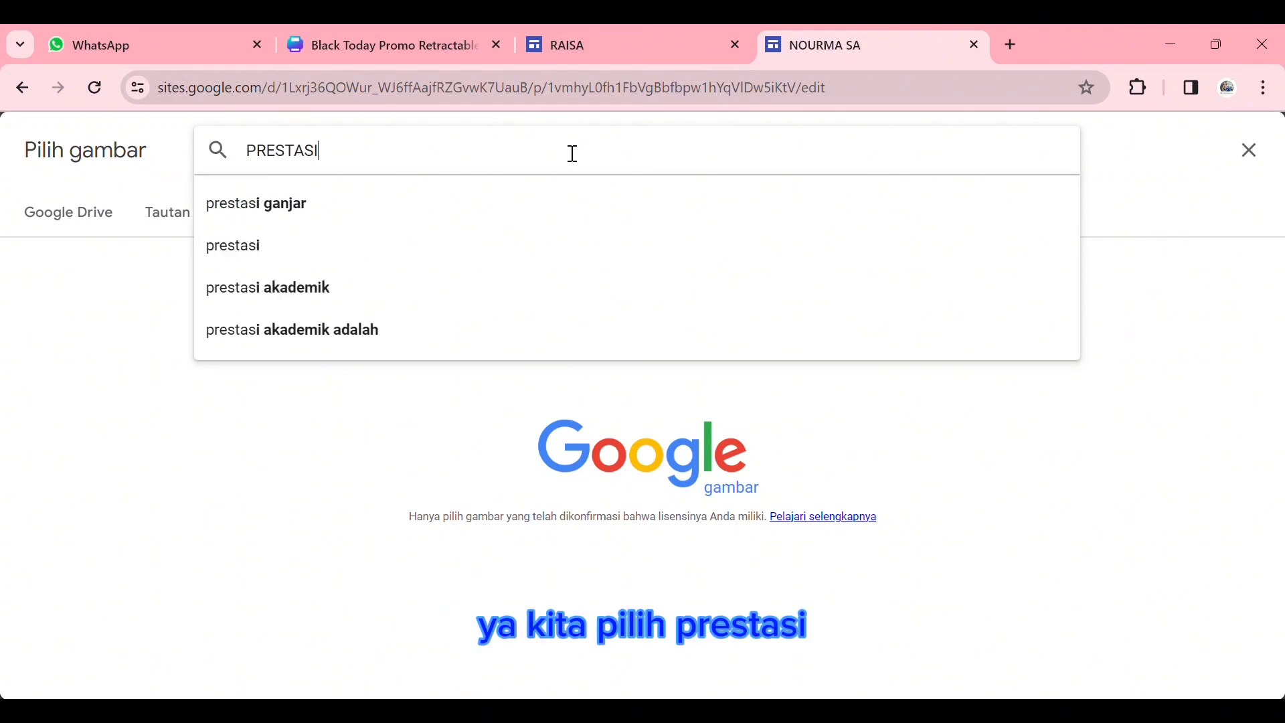
{"action": "key", "text": "Return"}
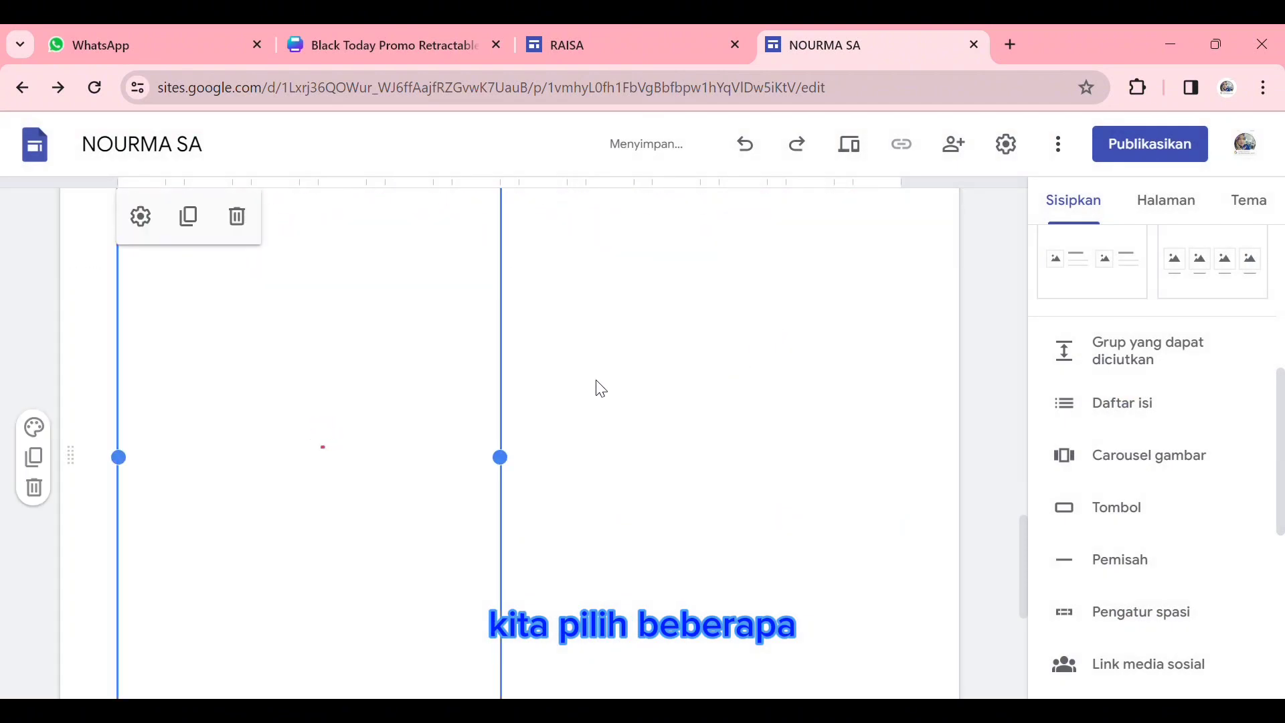
- Move the image carousel to the horizontal center of its section
{"action": "scroll", "coordinate": [654, 407], "scroll_direction": "up", "scroll_amount": 5}
{"action": "left_click_drag", "start_coordinate": [460, 566], "coordinate": [536, 522]}
{"action": "scroll", "coordinate": [553, 479], "scroll_direction": "down", "scroll_amount": 5}
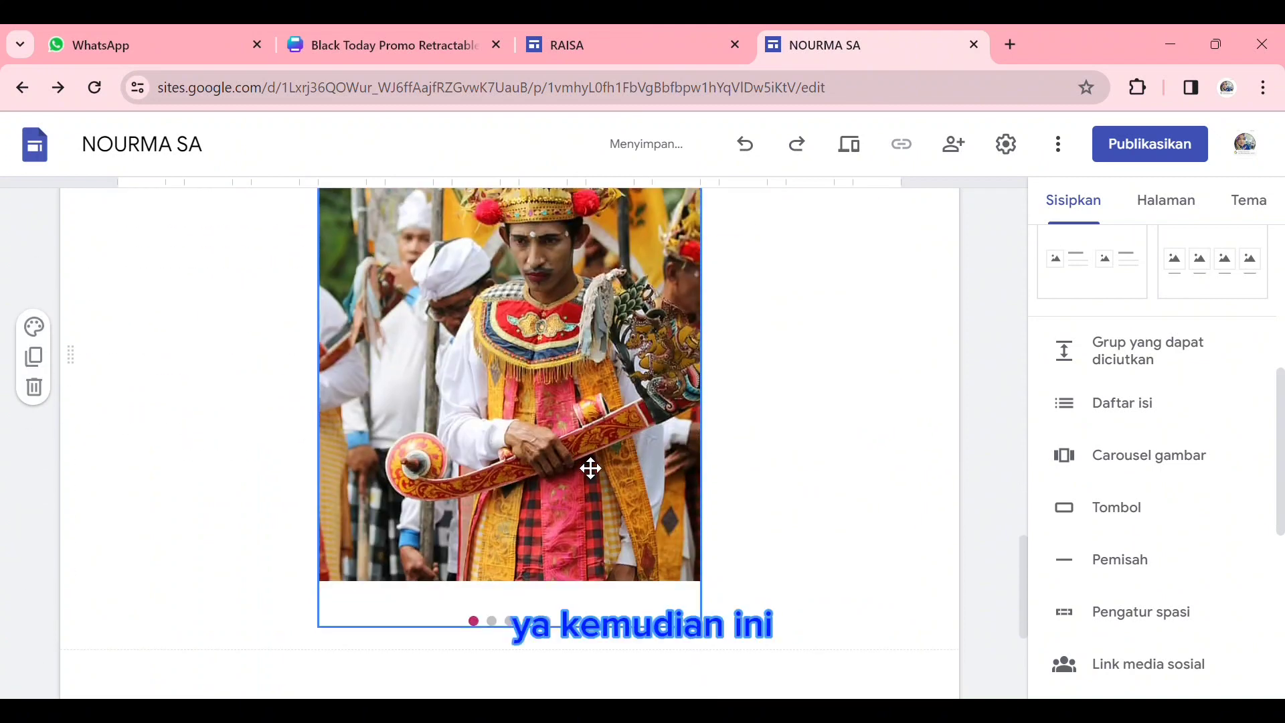
- Insert a text box between the self-introduction and the image carousel and give it the Judul style
{"action": "scroll", "coordinate": [604, 447], "scroll_direction": "up", "scroll_amount": 5}
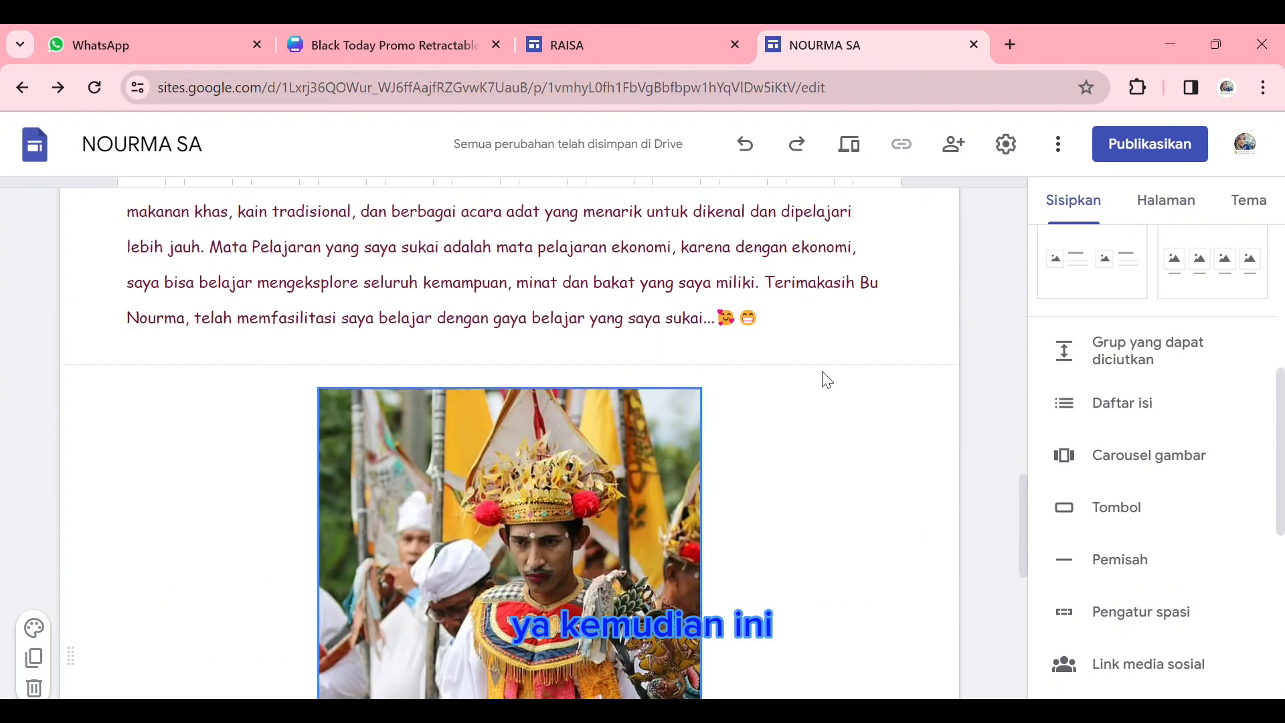
{"action": "left_click", "coordinate": [875, 324]}
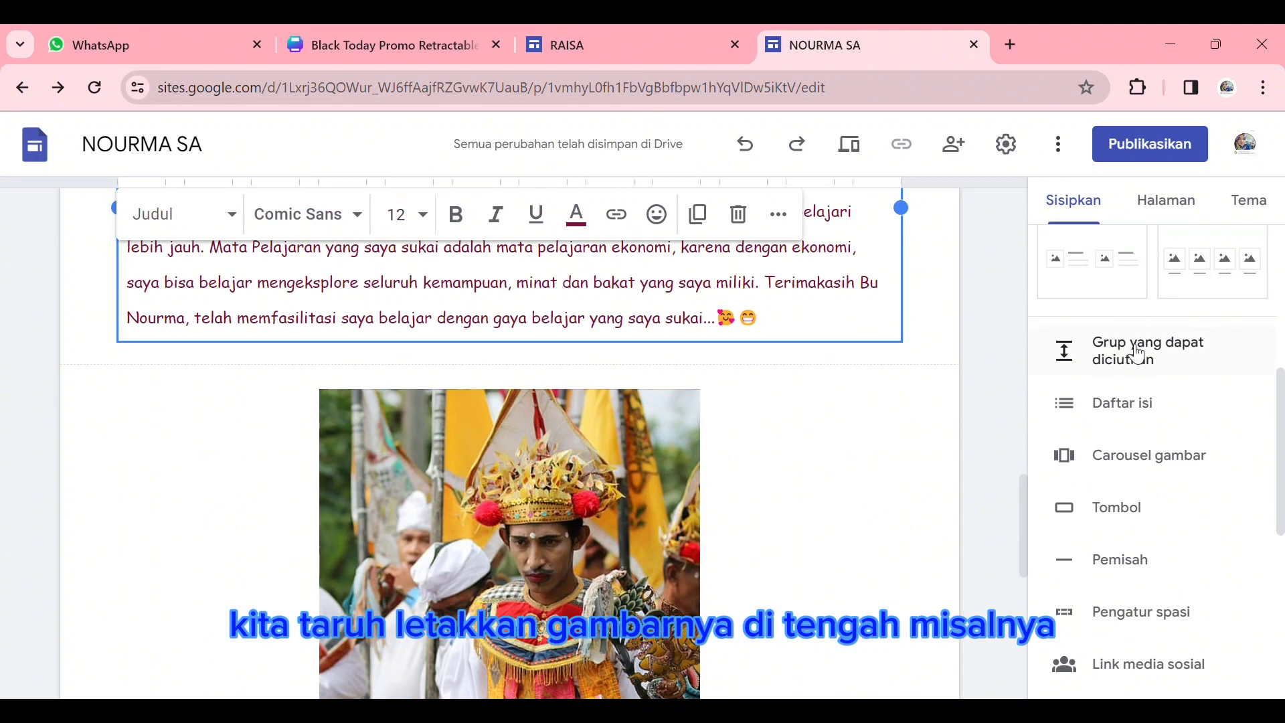
{"action": "scroll", "coordinate": [1135, 327], "scroll_direction": "up", "scroll_amount": 6}
{"action": "left_click", "coordinate": [1091, 281]}
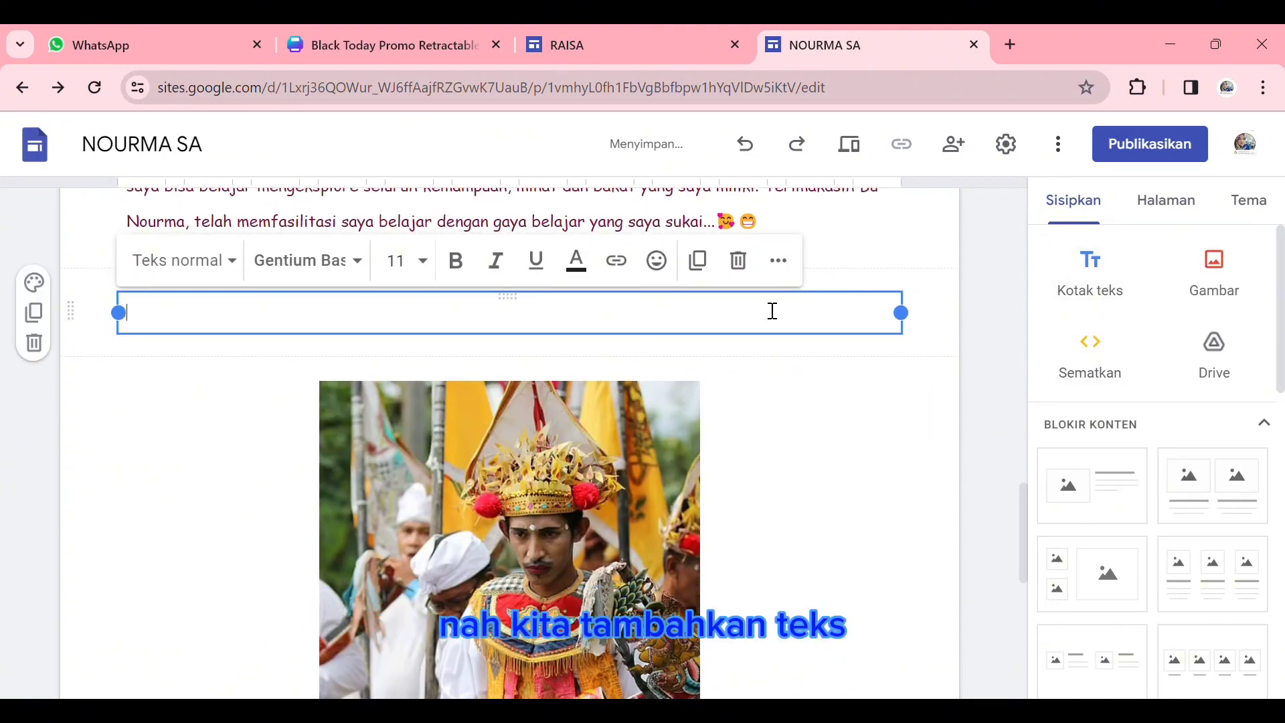
{"action": "left_click", "coordinate": [231, 261]}
{"action": "left_click", "coordinate": [221, 387]}
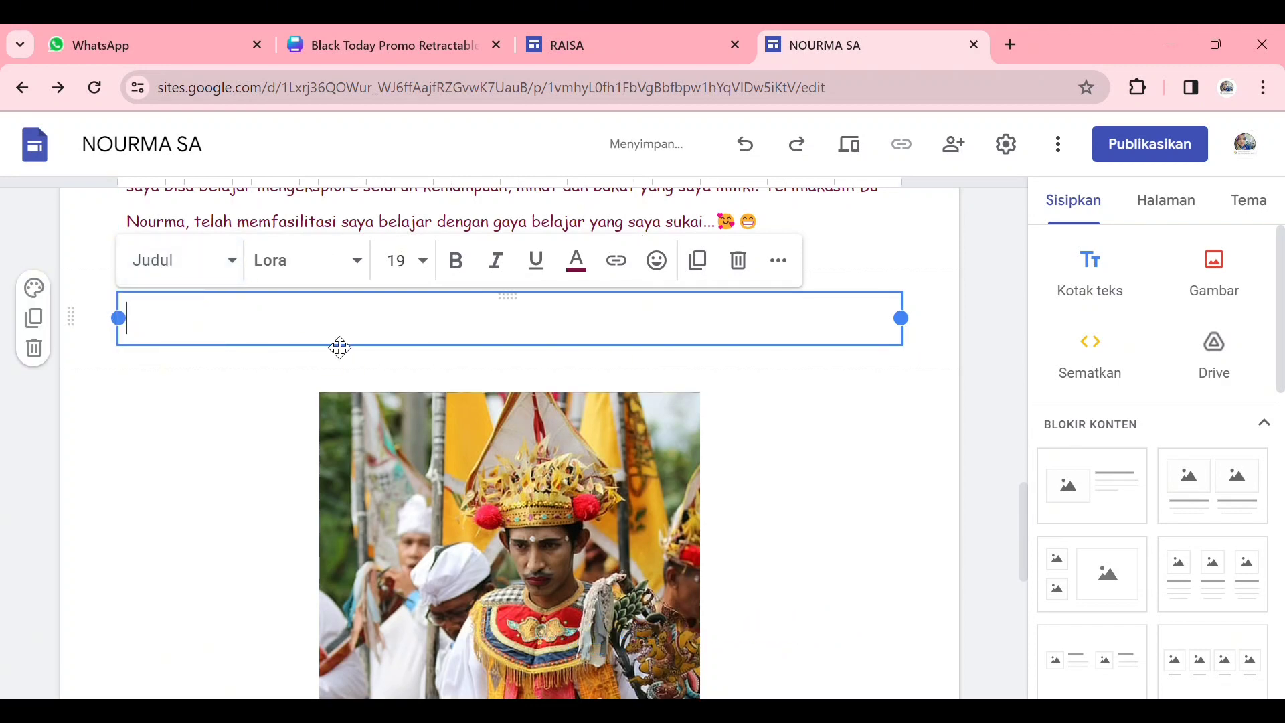
- Enter the heading "PRESTASI YANG DICAPAI" in the new text box above the carousel
{"action": "type", "text": "ORS"}
{"action": "key", "text": "BackSpace"}
{"action": "key", "text": "BackSpace"}
{"action": "key", "text": "BackSpace"}
{"action": "type", "text": "PRESTASI YANG DIT"}
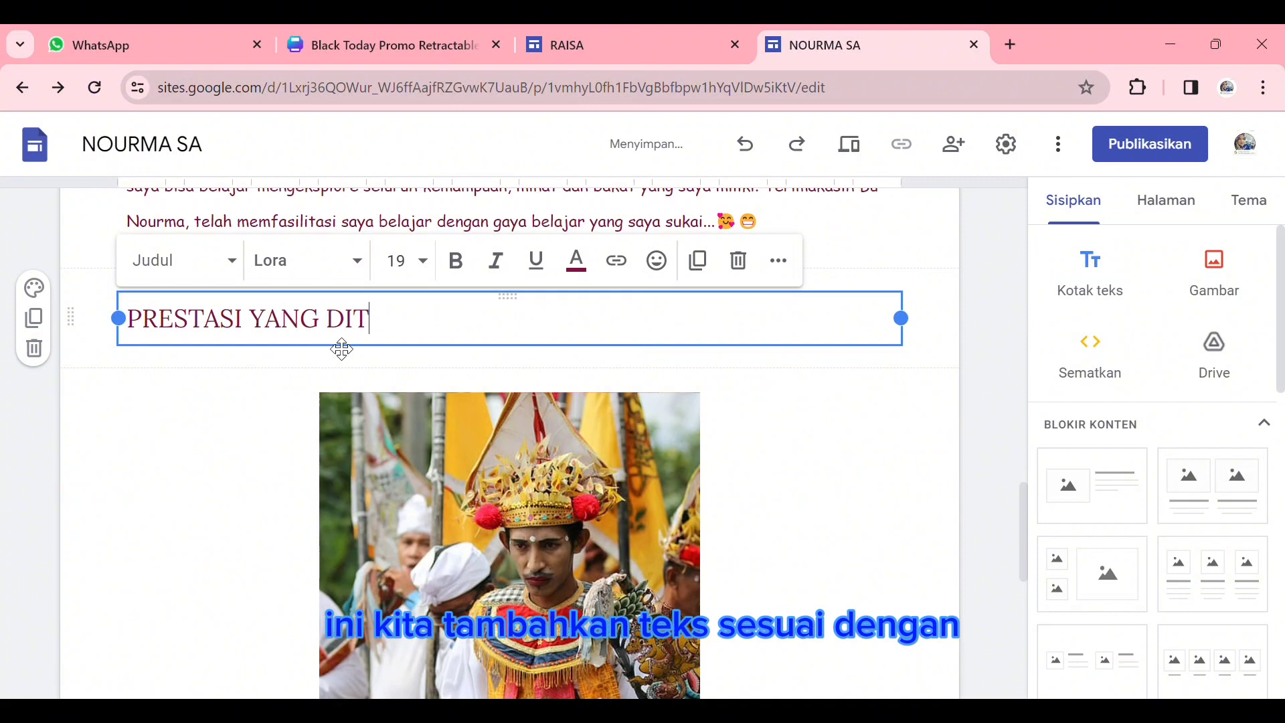
{"action": "key", "text": "BackSpace"}
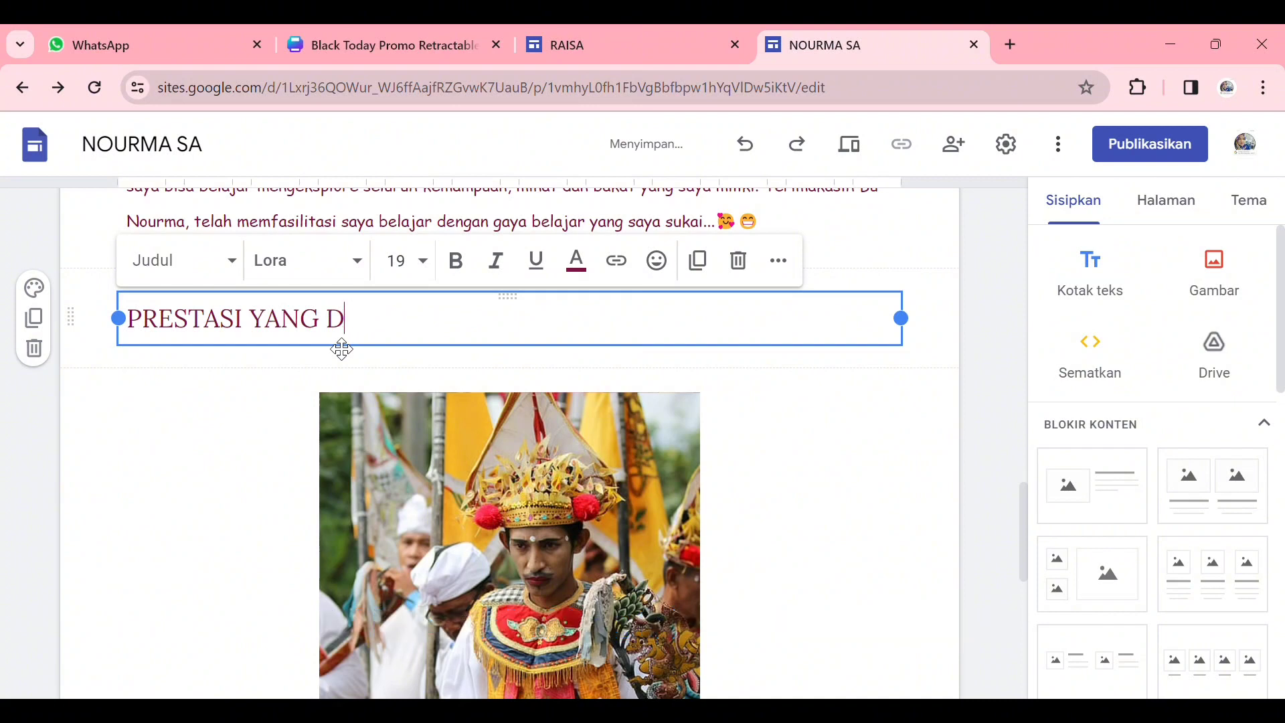
{"action": "type", "text": "ICAPAI"}
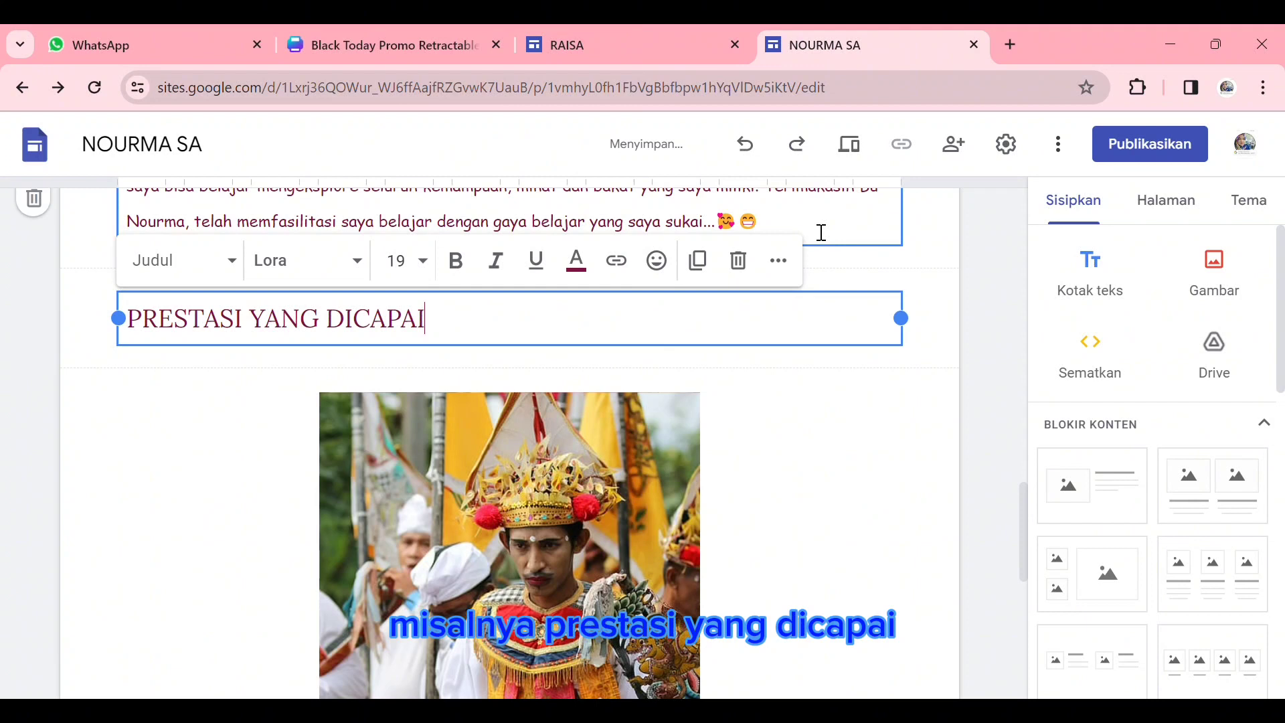
- Center the "PRESTASI YANG DICAPAI" heading horizontally within its text box
{"action": "left_click", "coordinate": [779, 261]}
{"action": "left_click", "coordinate": [521, 310]}
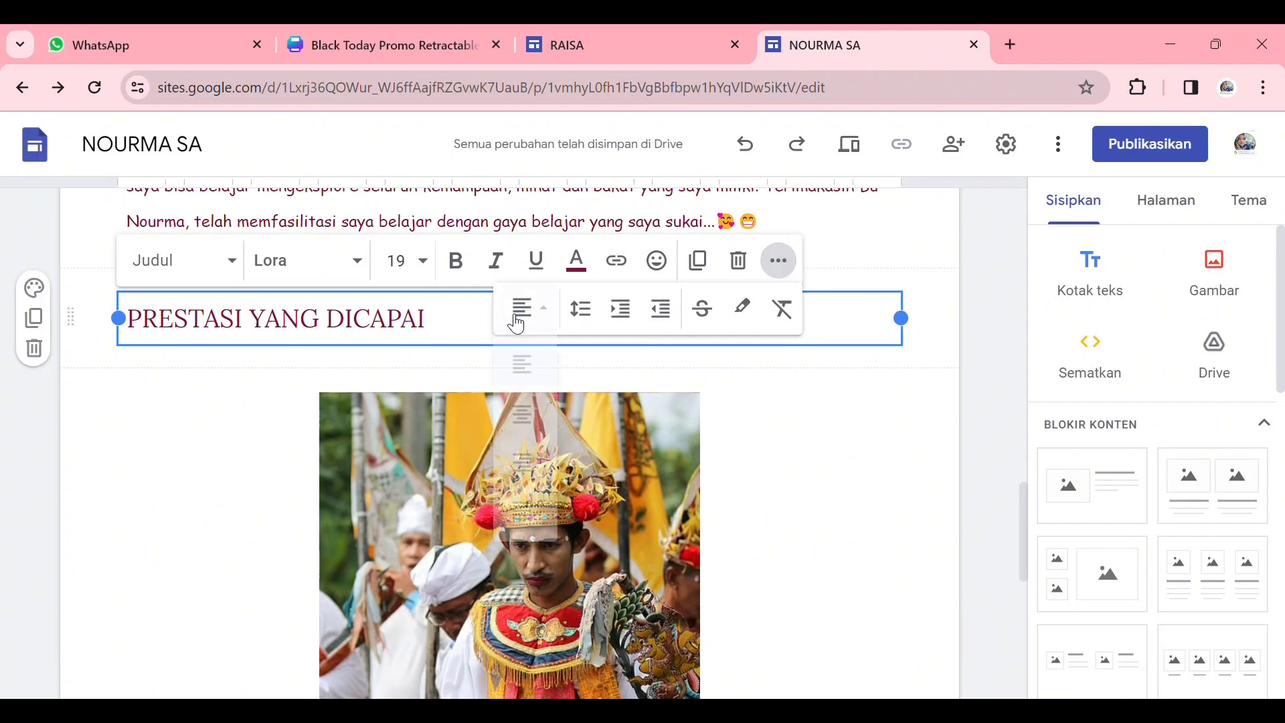
{"action": "left_click", "coordinate": [541, 432]}
{"action": "left_click", "coordinate": [933, 487]}
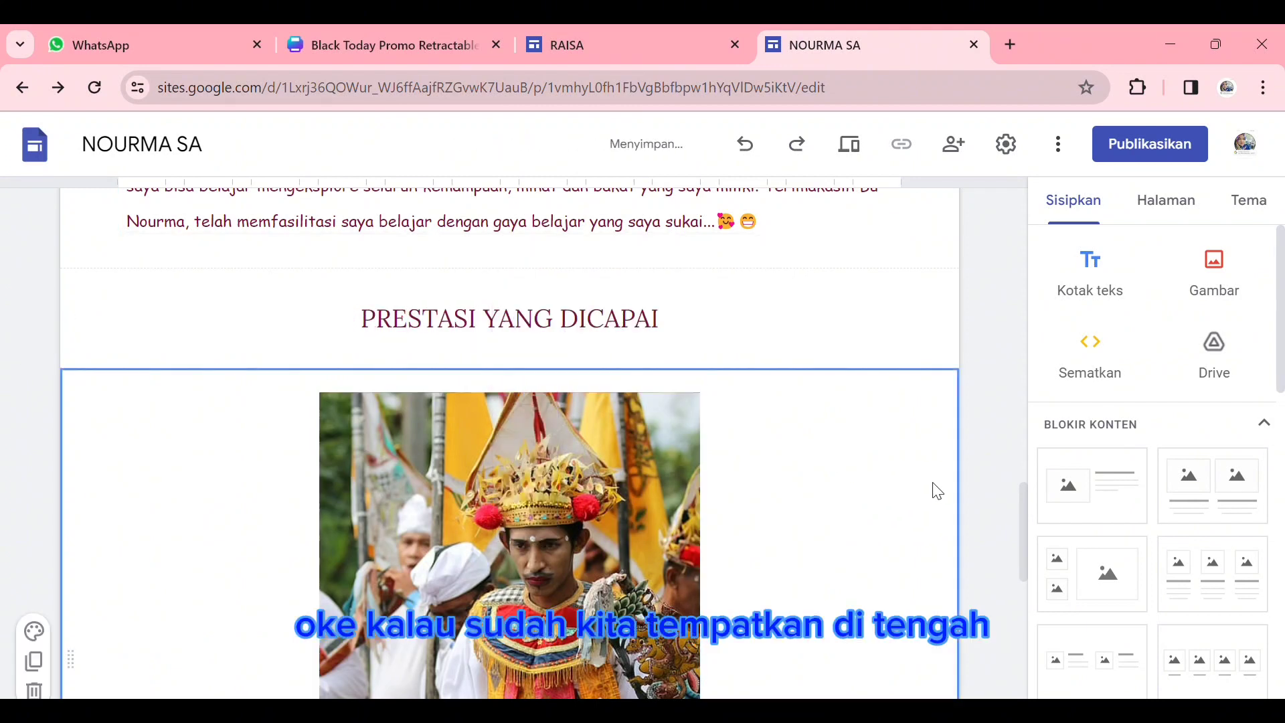
- Open the JELAJAH LAMPUNG page of the site for editing
{"action": "scroll", "coordinate": [786, 422], "scroll_direction": "up", "scroll_amount": 10}
{"action": "scroll", "coordinate": [655, 434], "scroll_direction": "up", "scroll_amount": 2}
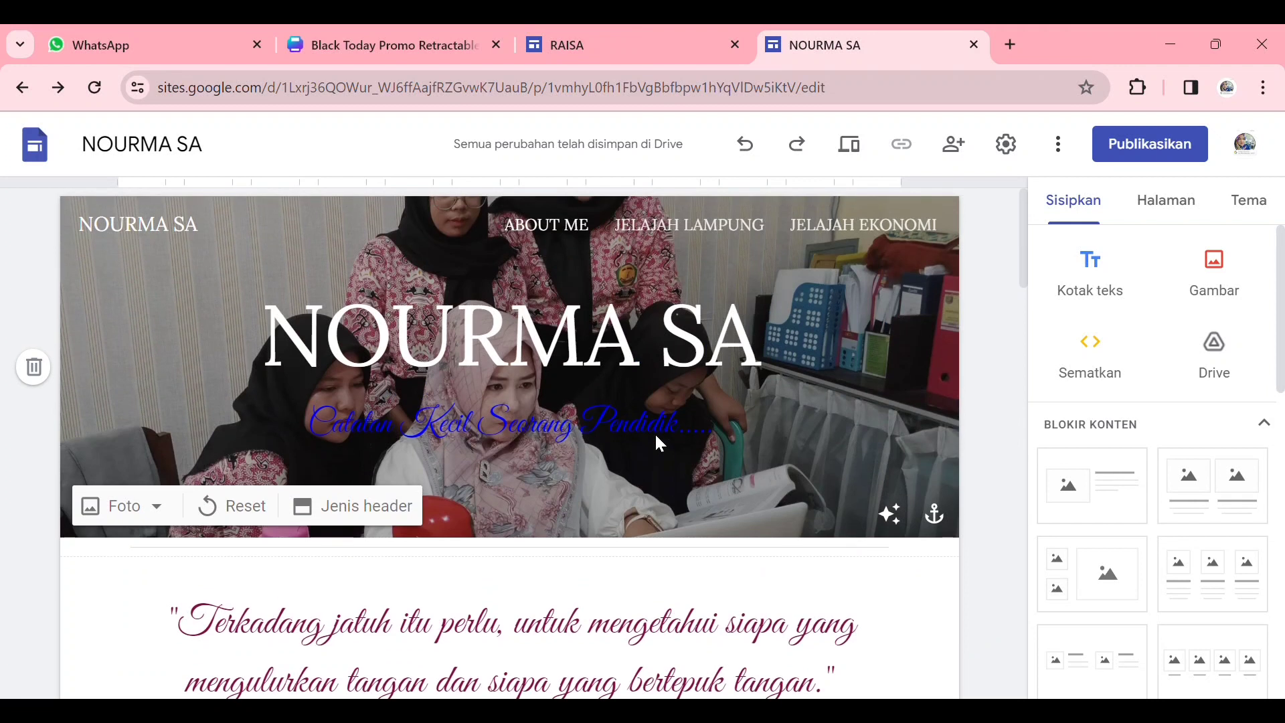
{"action": "left_click", "coordinate": [687, 231]}
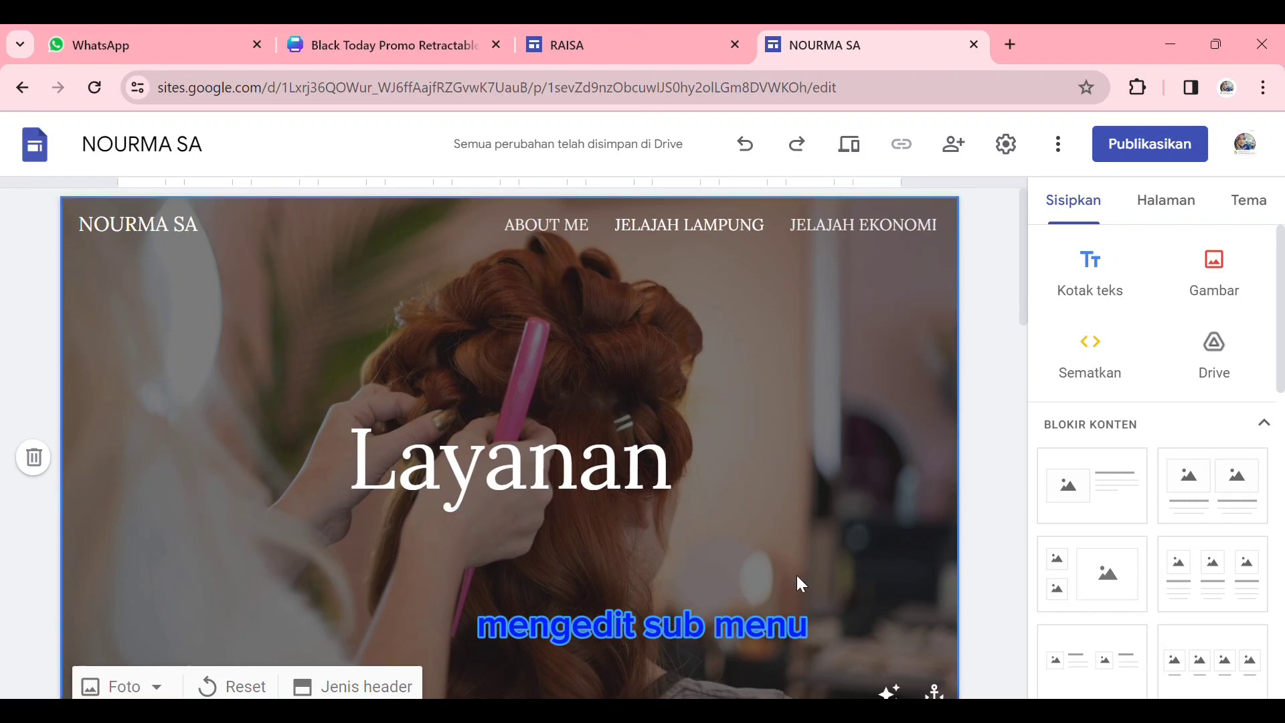
- Replace the page's header photo with a gold-patterned dark tapis cloth image found by searching Google Images for "TAPIS"
{"action": "left_click", "coordinate": [160, 672]}
{"action": "scroll", "coordinate": [177, 678], "scroll_direction": "down", "scroll_amount": 2}
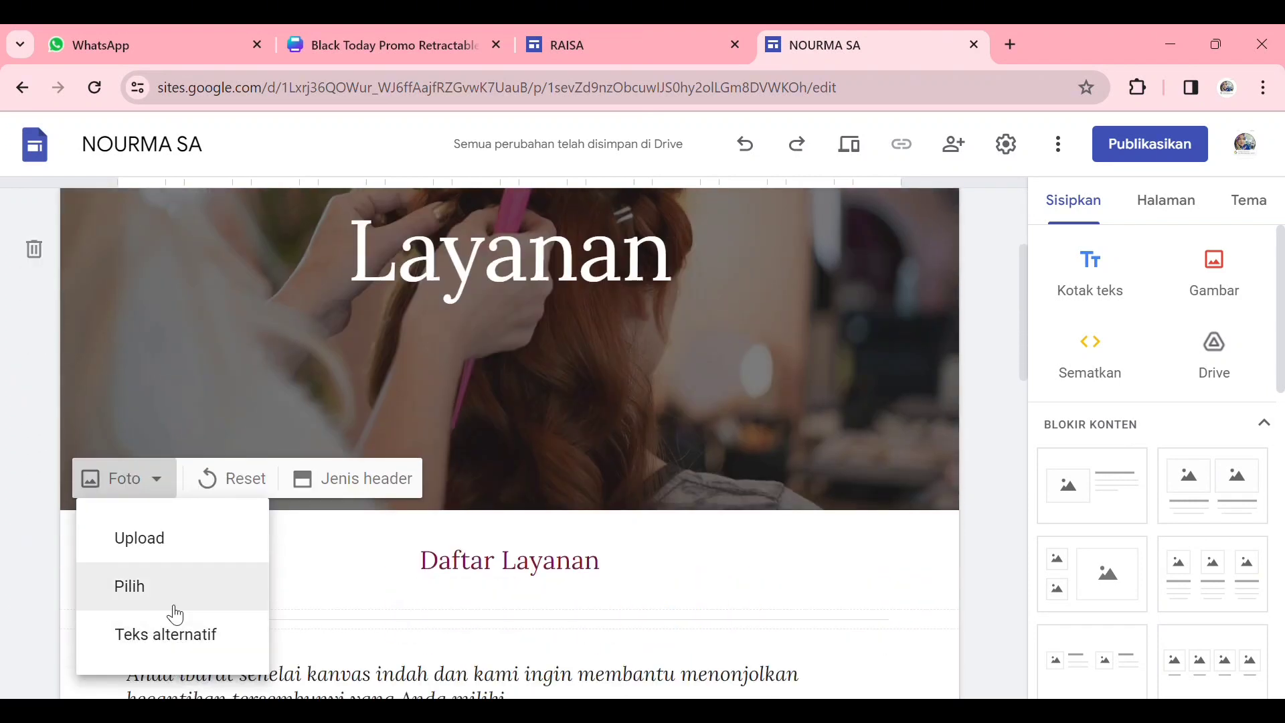
{"action": "left_click", "coordinate": [195, 577]}
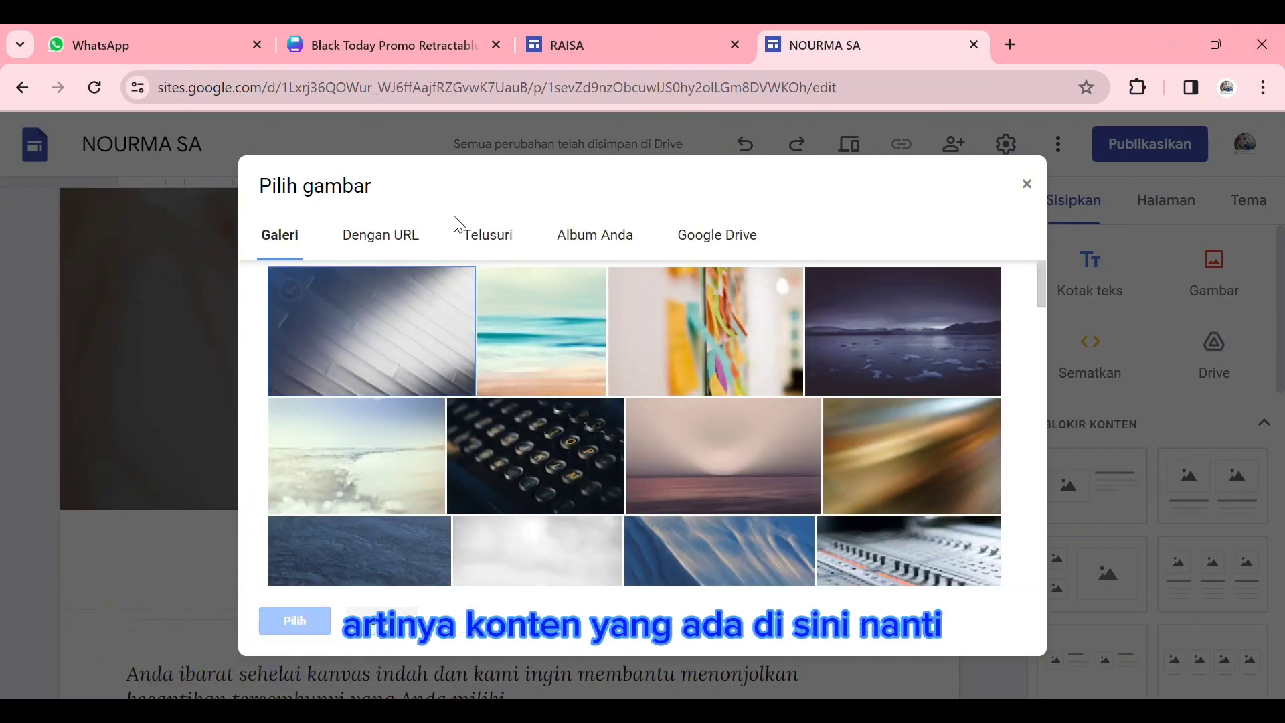
{"action": "left_click", "coordinate": [503, 242]}
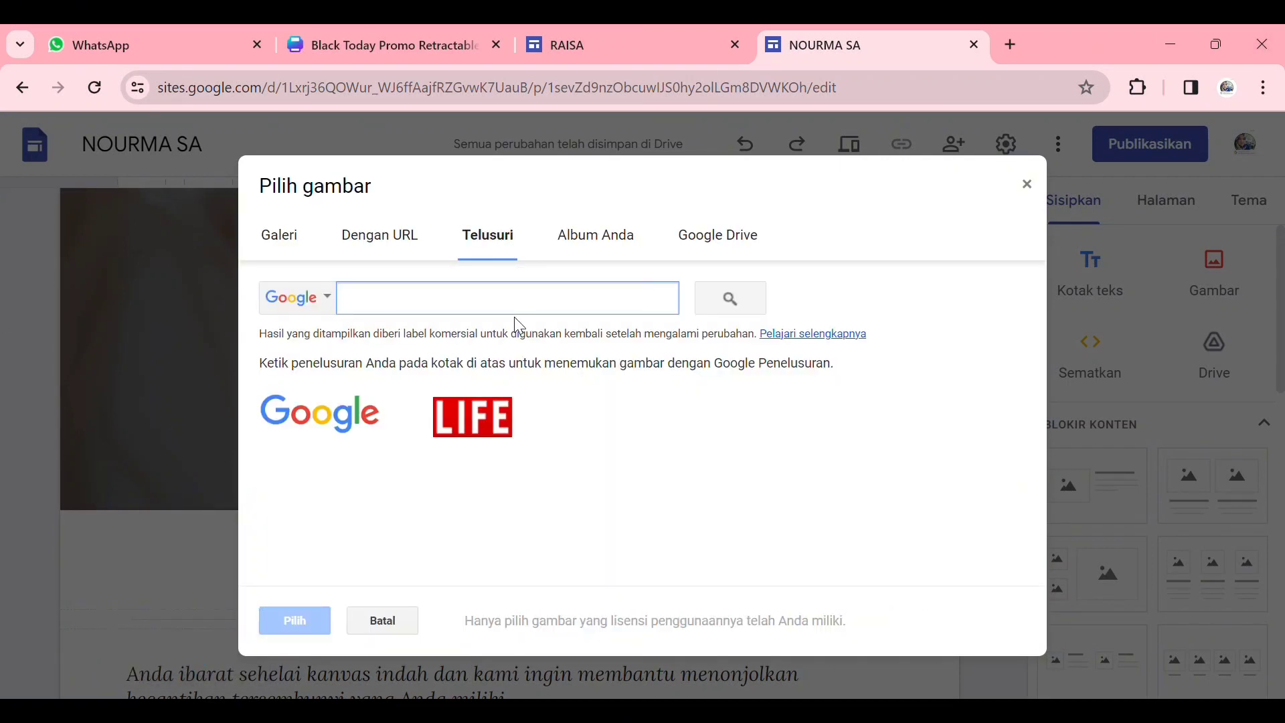
{"action": "type", "text": "TAO"}
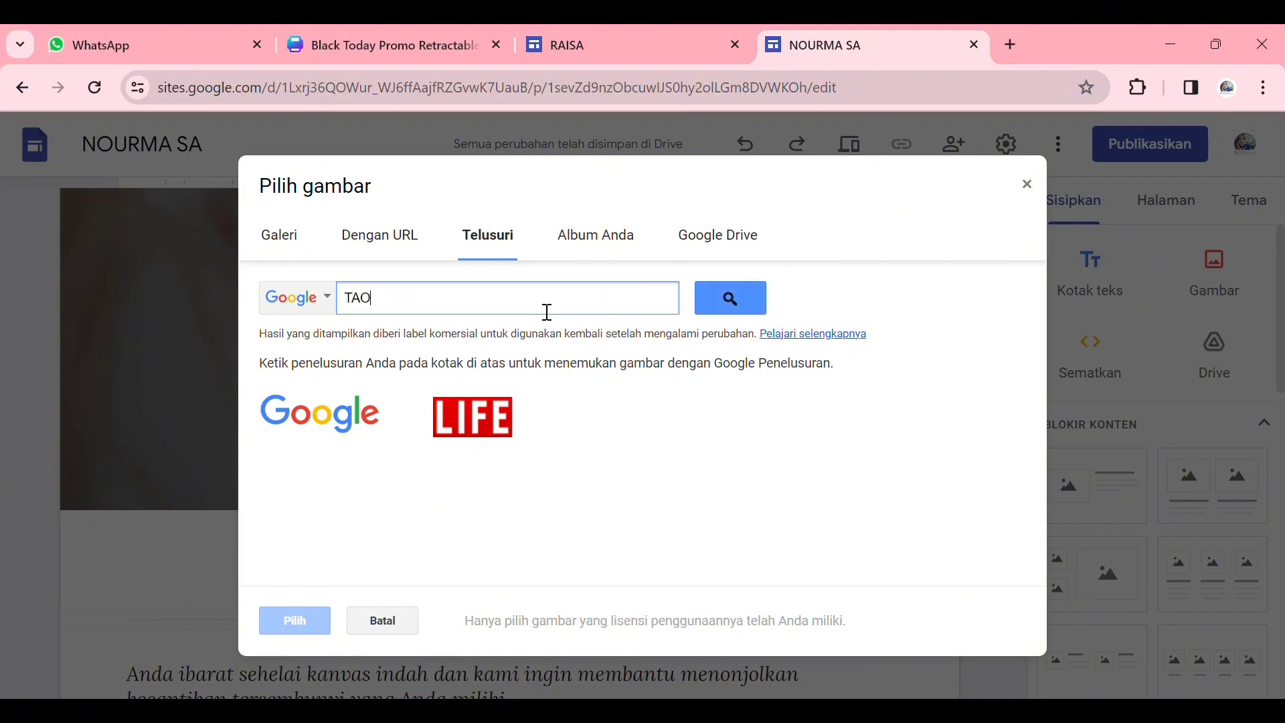
{"action": "type", "text": "IS"}
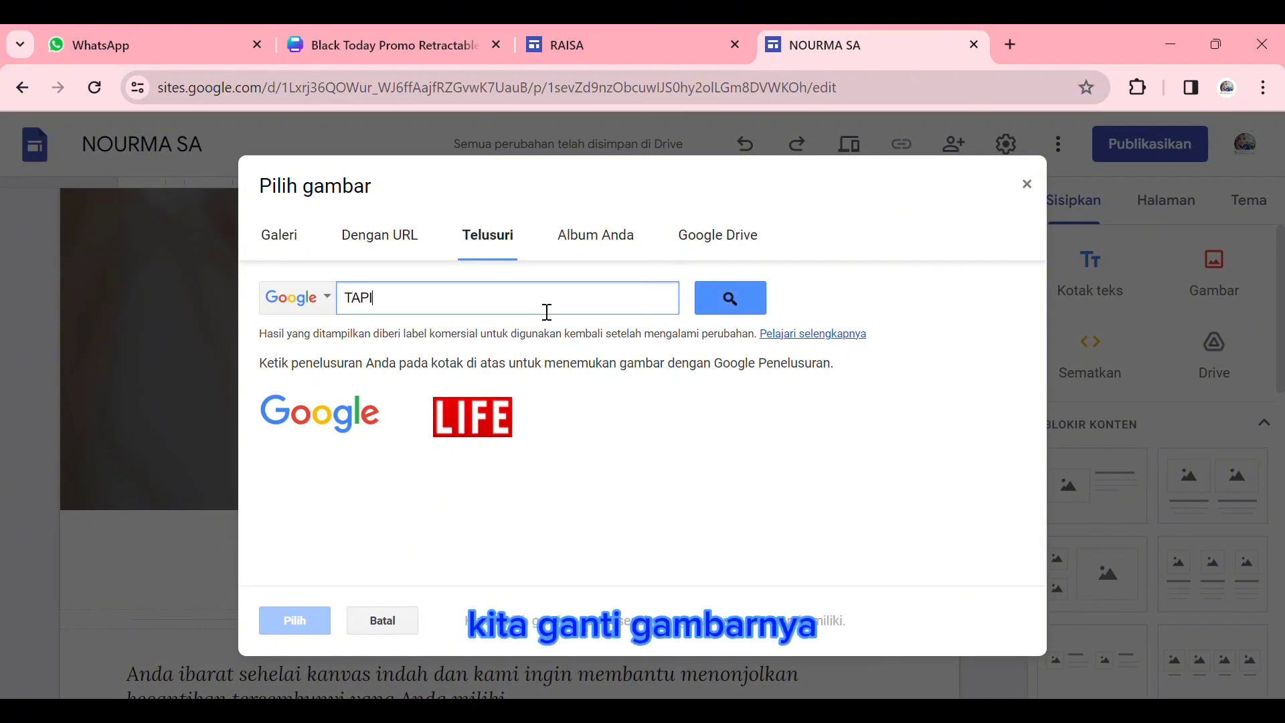
{"action": "key", "text": "Return"}
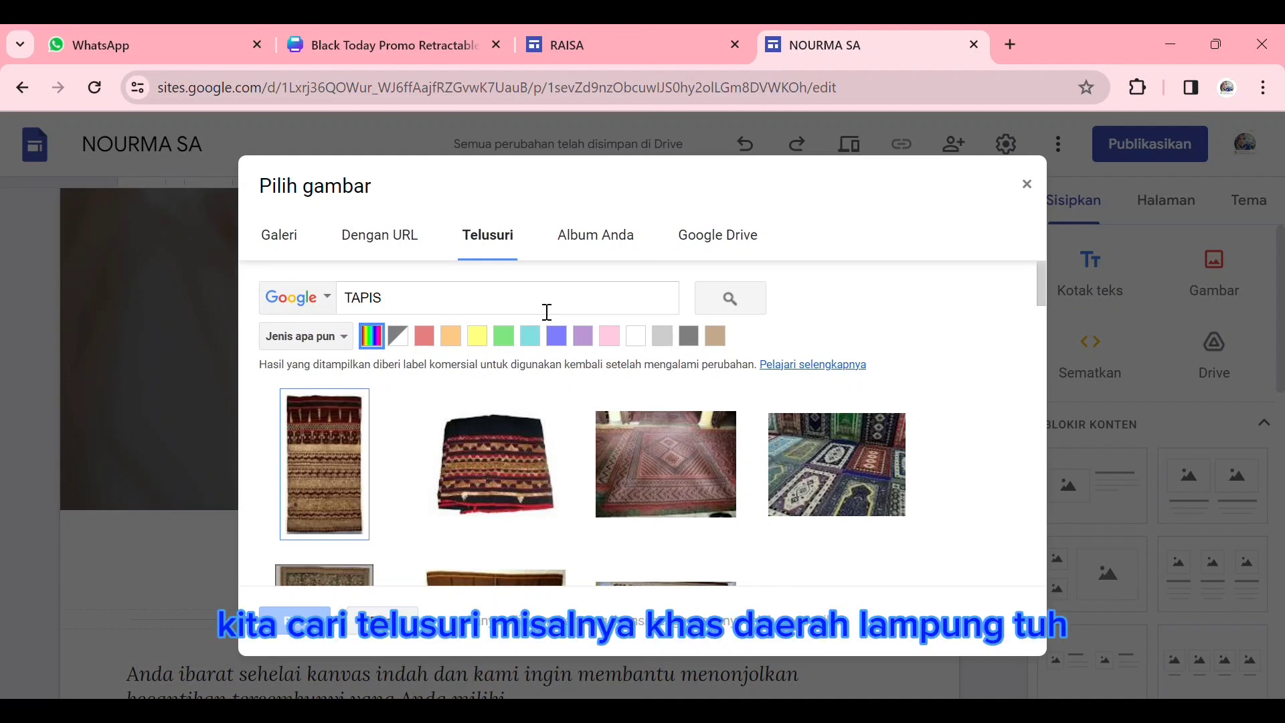
{"action": "scroll", "coordinate": [801, 482], "scroll_direction": "down", "scroll_amount": 7}
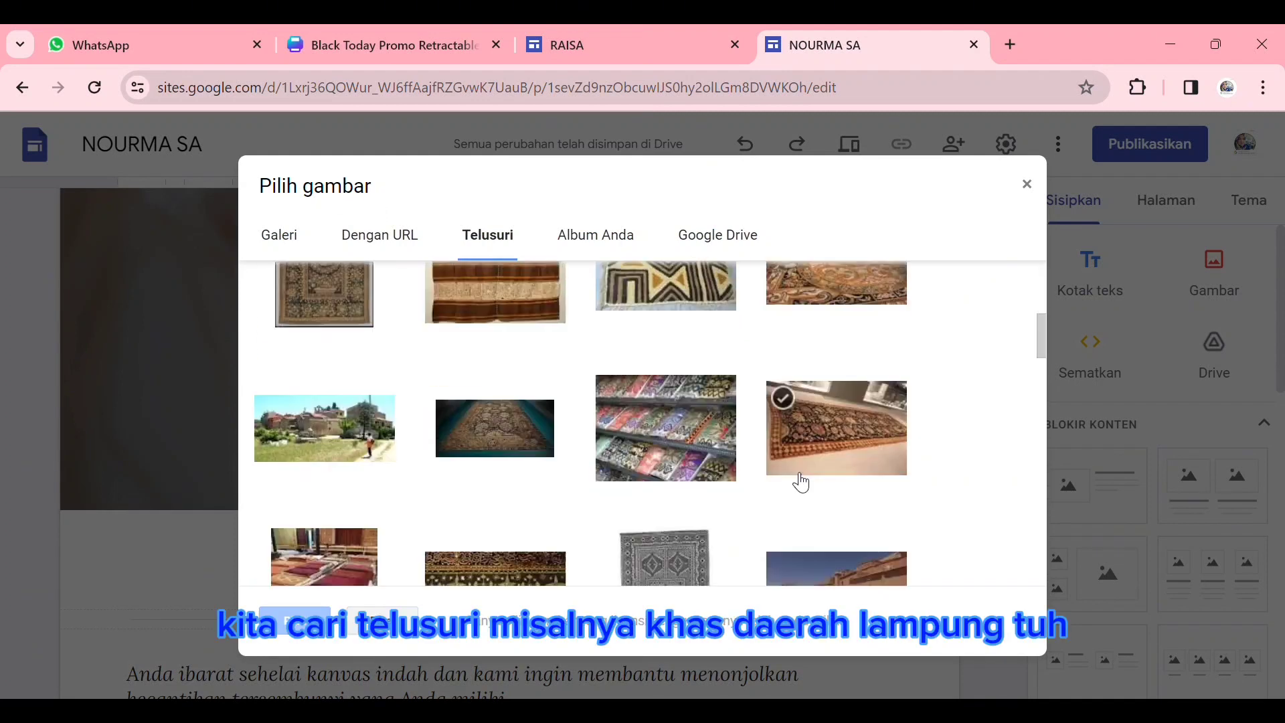
{"action": "left_click", "coordinate": [499, 515]}
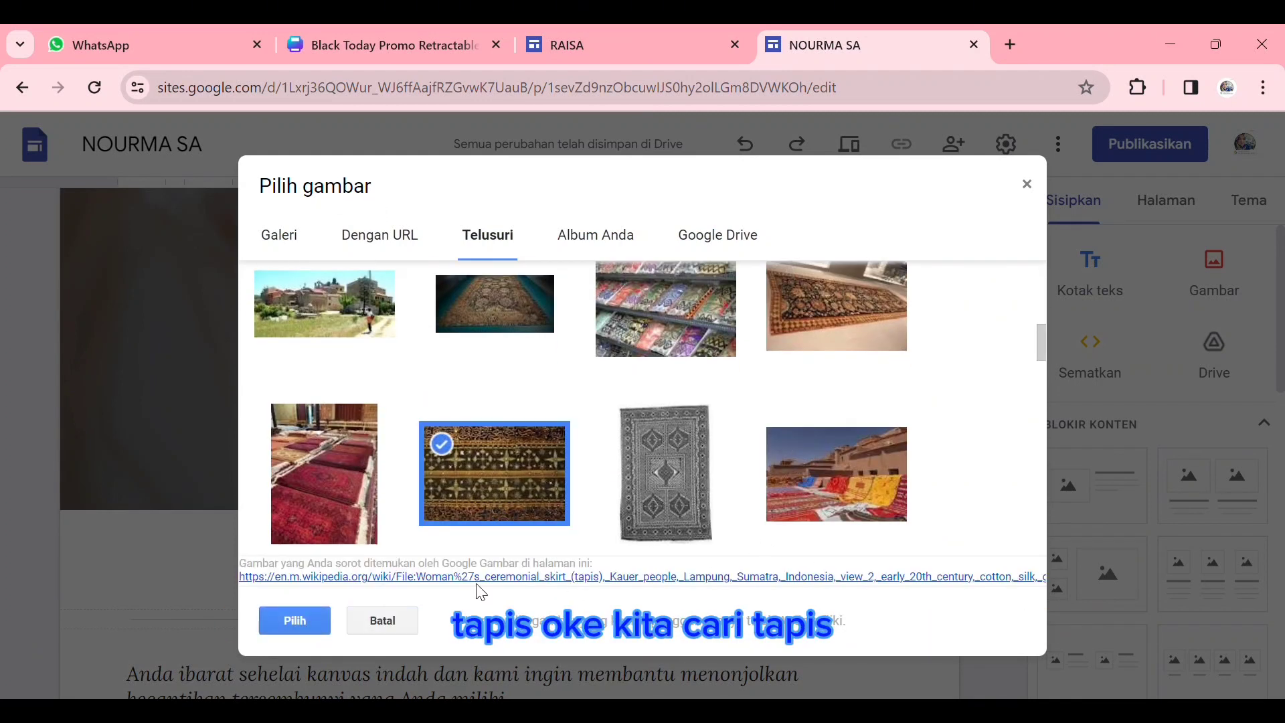
{"action": "left_click", "coordinate": [293, 629]}
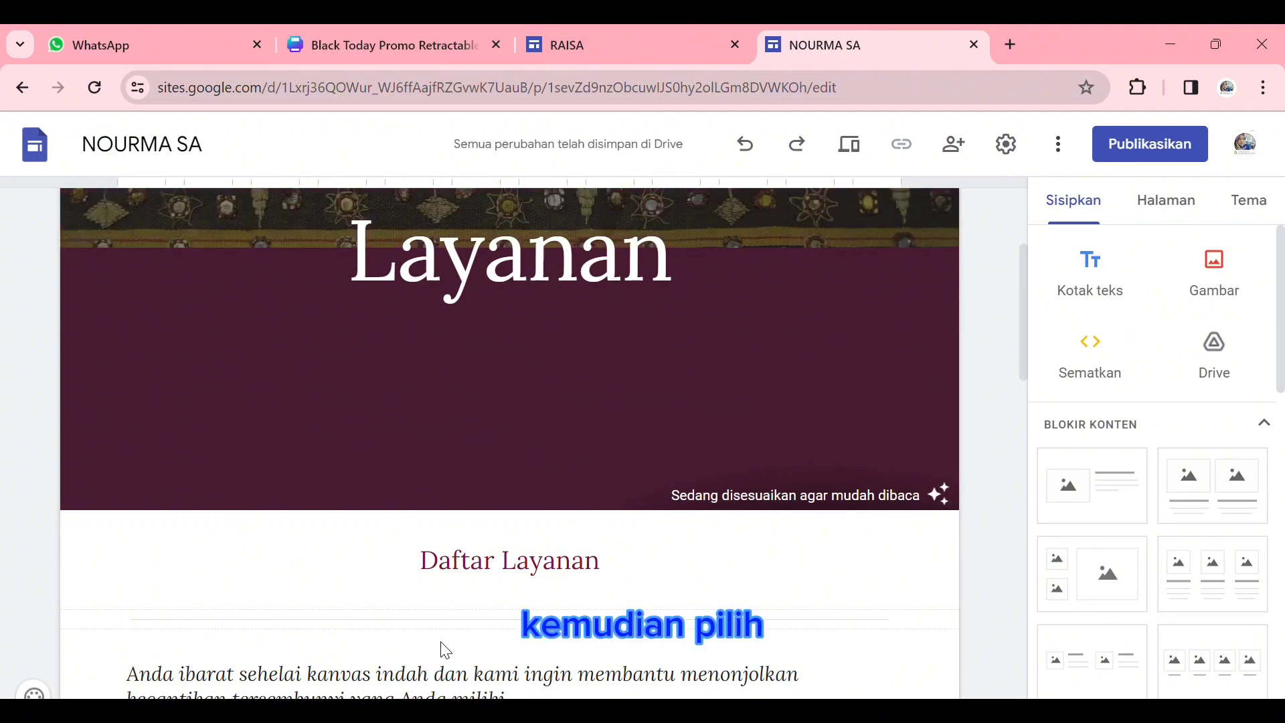
- Replace the header title "Layanan" with "JELAJAH LAMPUNG" and widen its text box on both sides to the content margins
{"action": "mouse_move", "coordinate": [810, 277]}
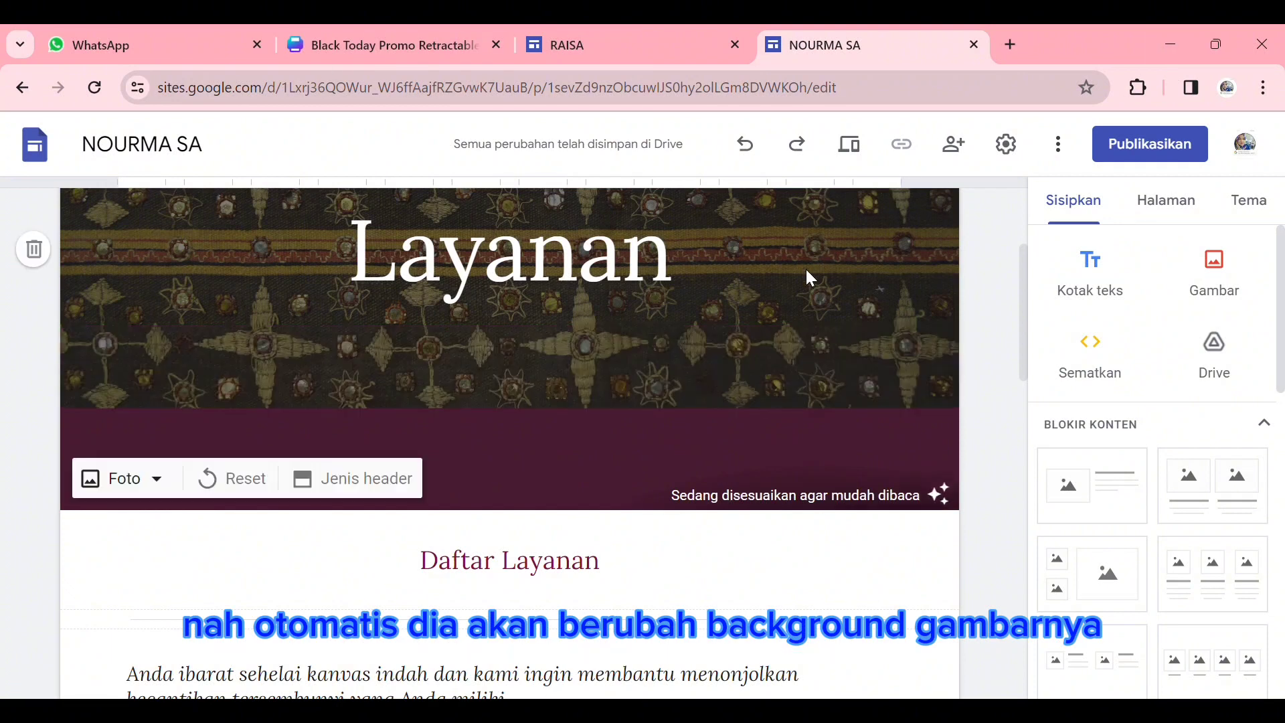
{"action": "left_click", "coordinate": [676, 292]}
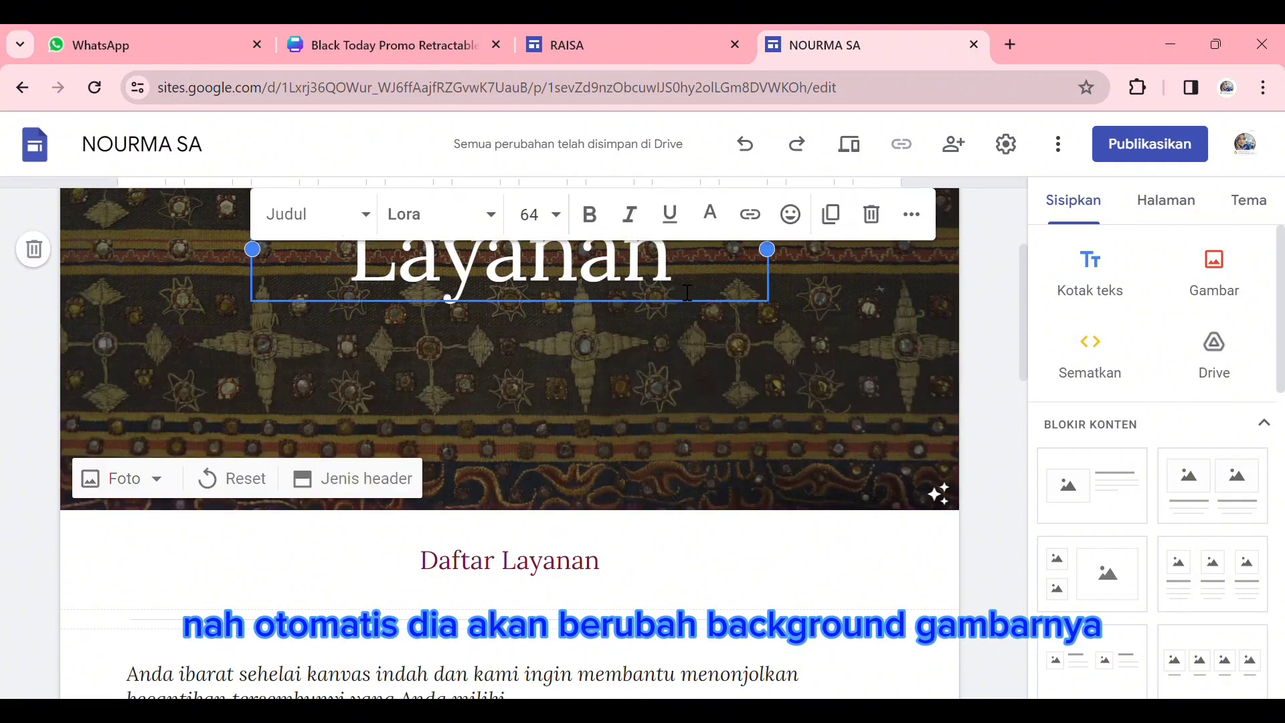
{"action": "left_click_drag", "start_coordinate": [485, 278], "coordinate": [378, 299]}
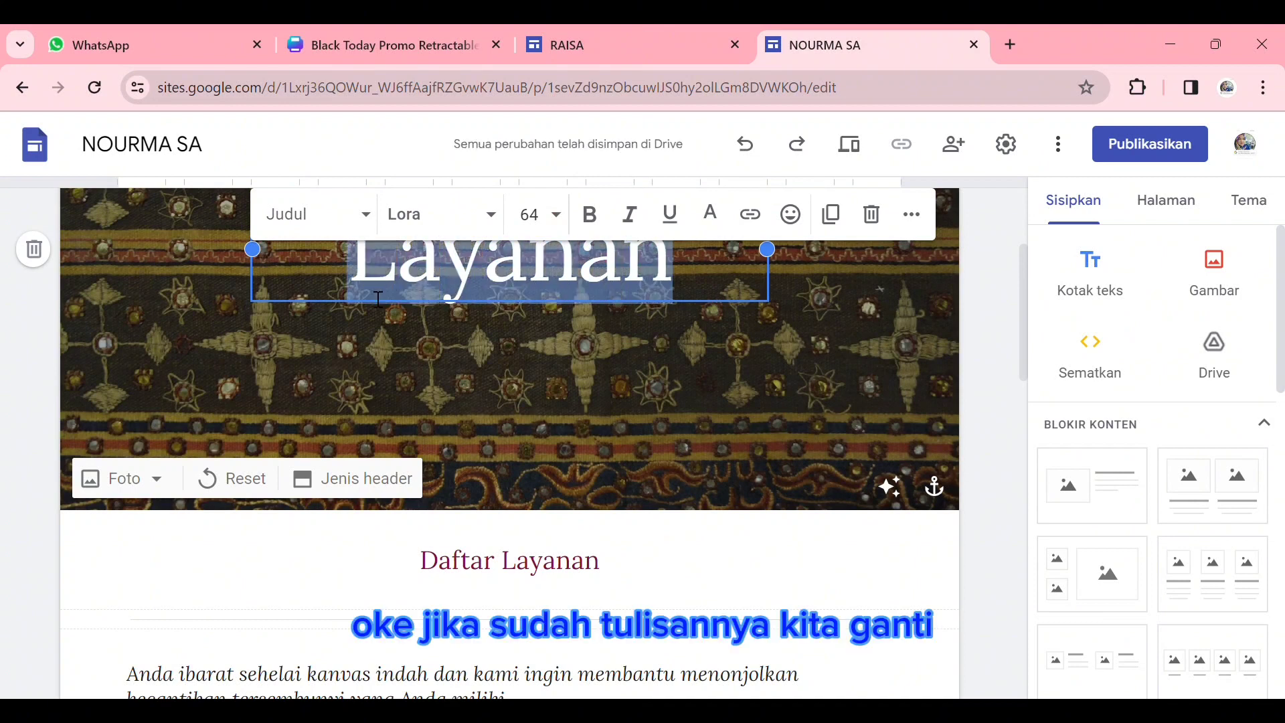
{"action": "type", "text": "JELA"}
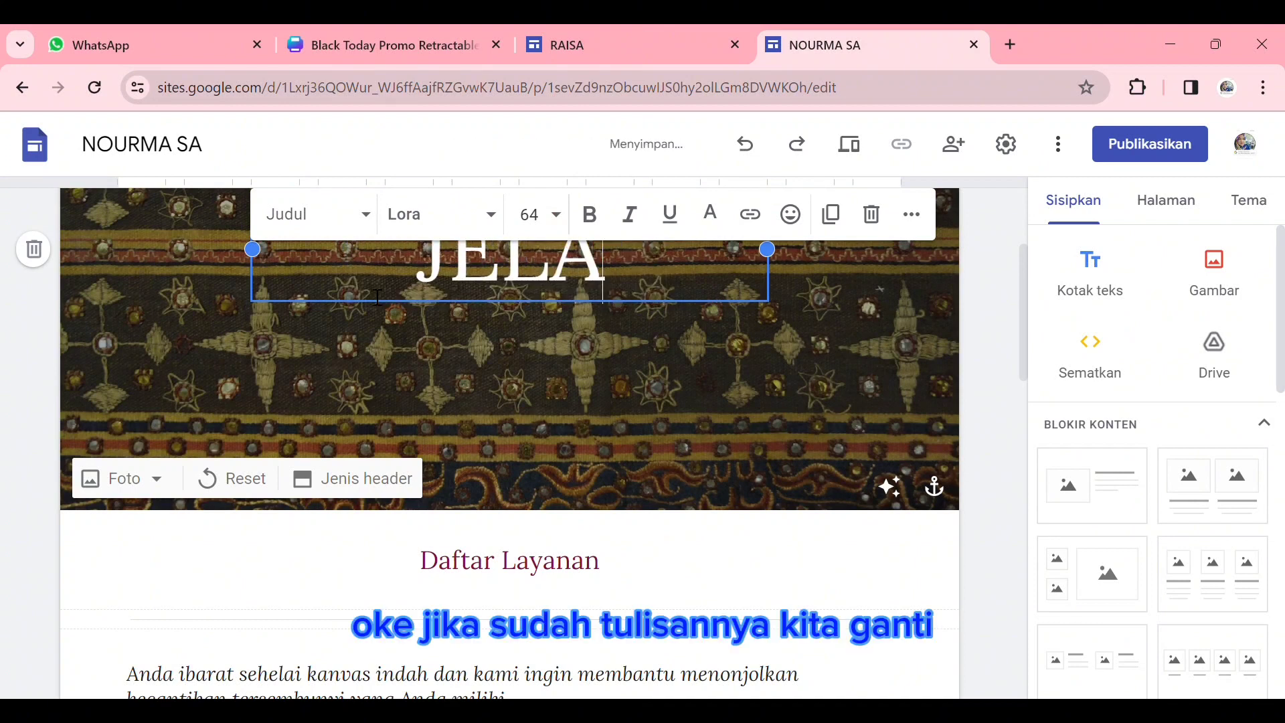
{"action": "type", "text": "JAH LAMPUNG"}
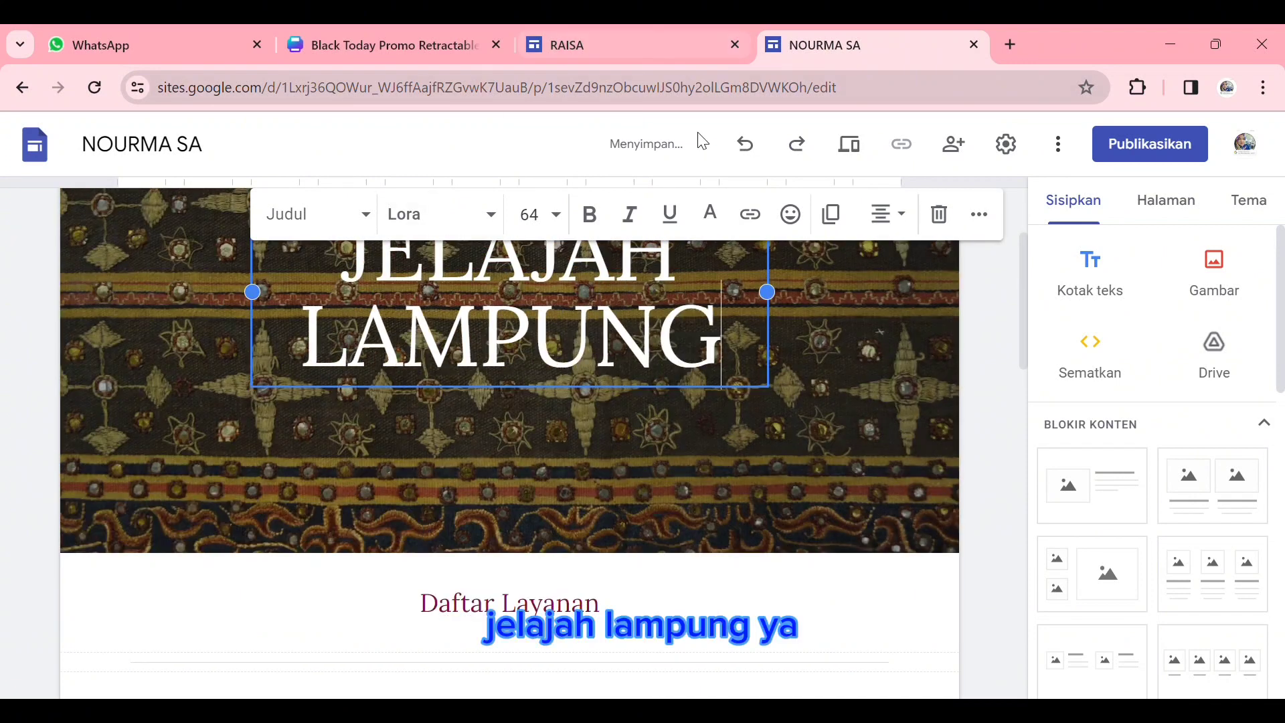
{"action": "left_click_drag", "start_coordinate": [768, 292], "coordinate": [901, 298]}
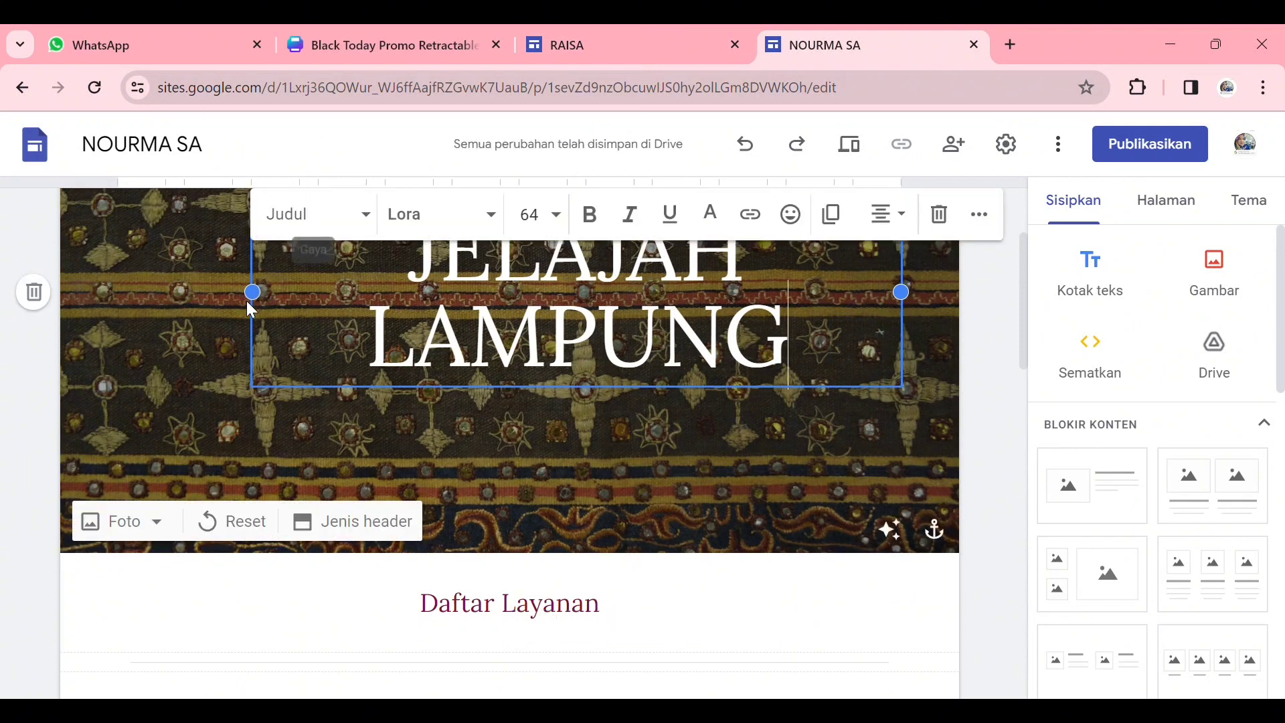
{"action": "left_click_drag", "start_coordinate": [252, 305], "coordinate": [126, 301]}
- Try font size 30 on the "JELAJAH LAMPUNG" header title and settle on size 48
{"action": "left_click_drag", "start_coordinate": [281, 283], "coordinate": [830, 401]}
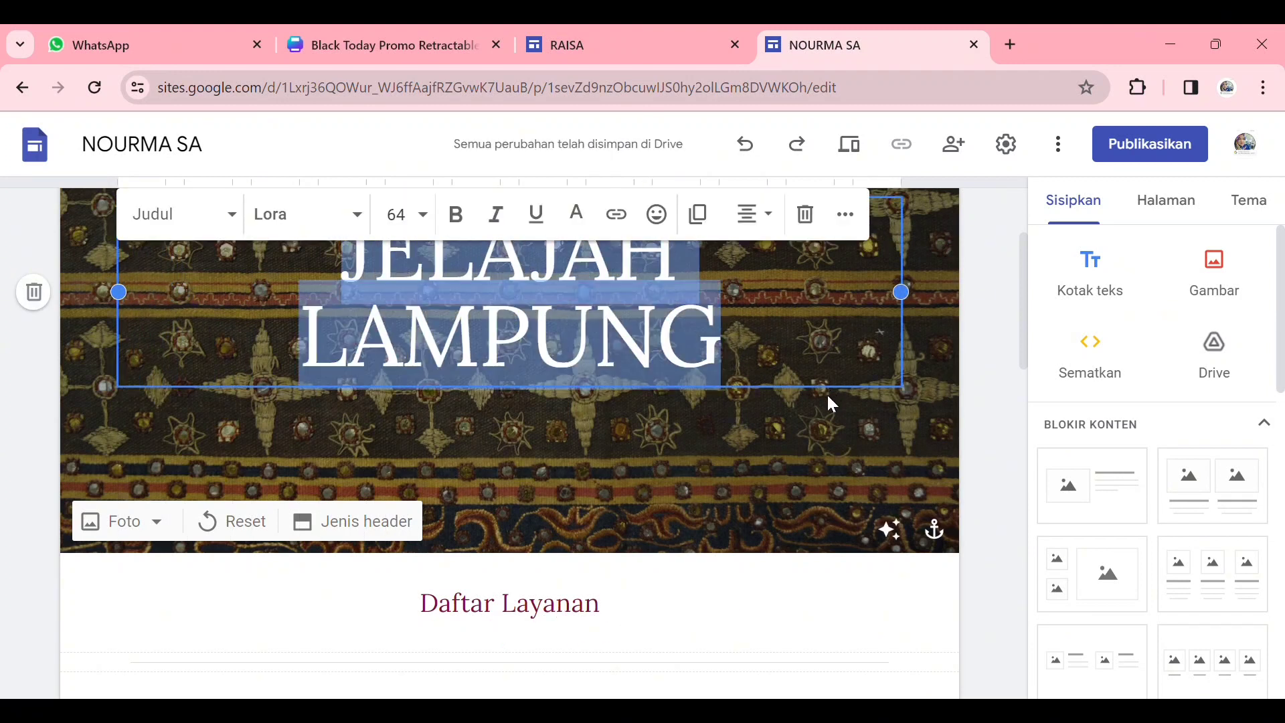
{"action": "left_click", "coordinate": [358, 214]}
{"action": "left_click", "coordinate": [422, 215]}
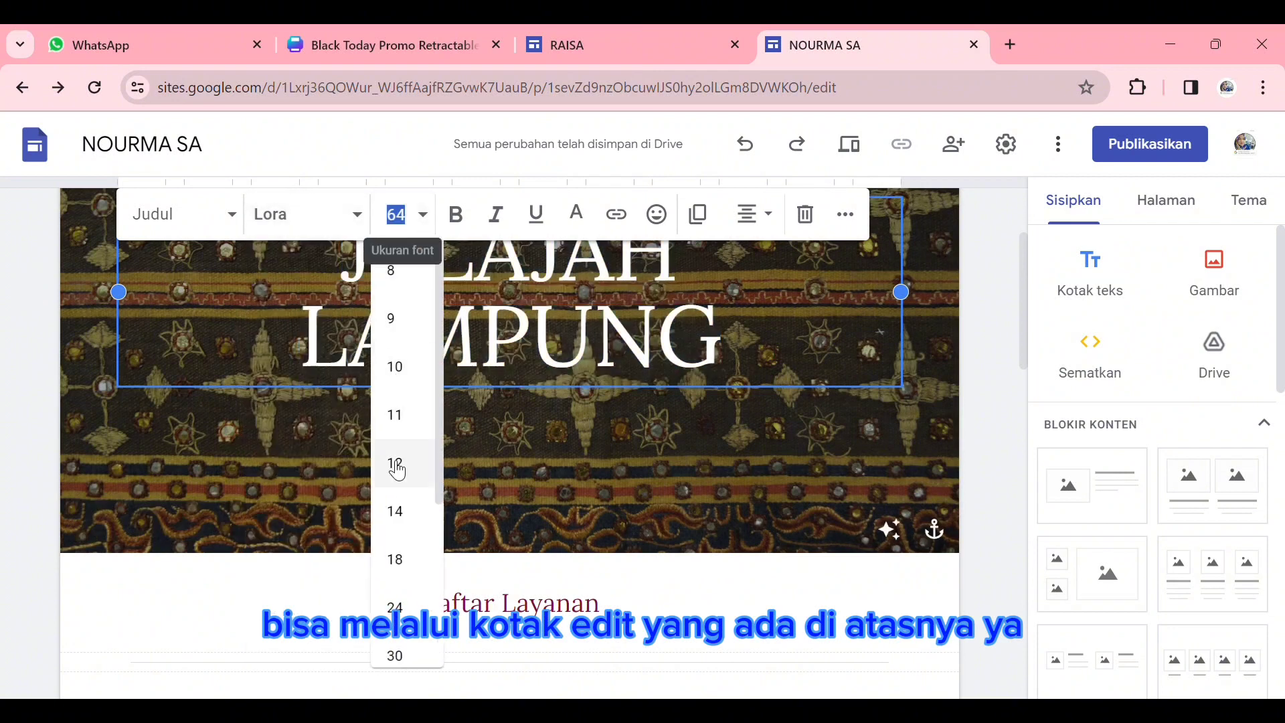
{"action": "left_click", "coordinate": [395, 654]}
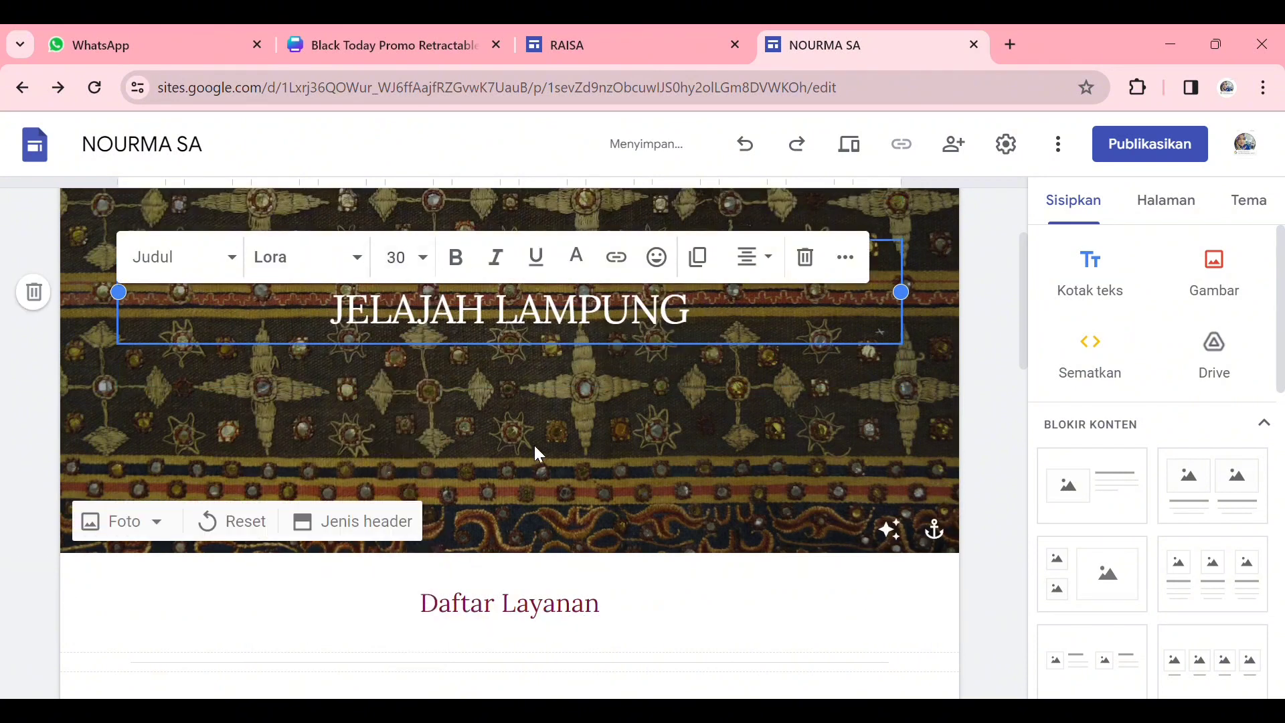
{"action": "left_click", "coordinate": [423, 257]}
{"action": "scroll", "coordinate": [415, 468], "scroll_direction": "down", "scroll_amount": 3}
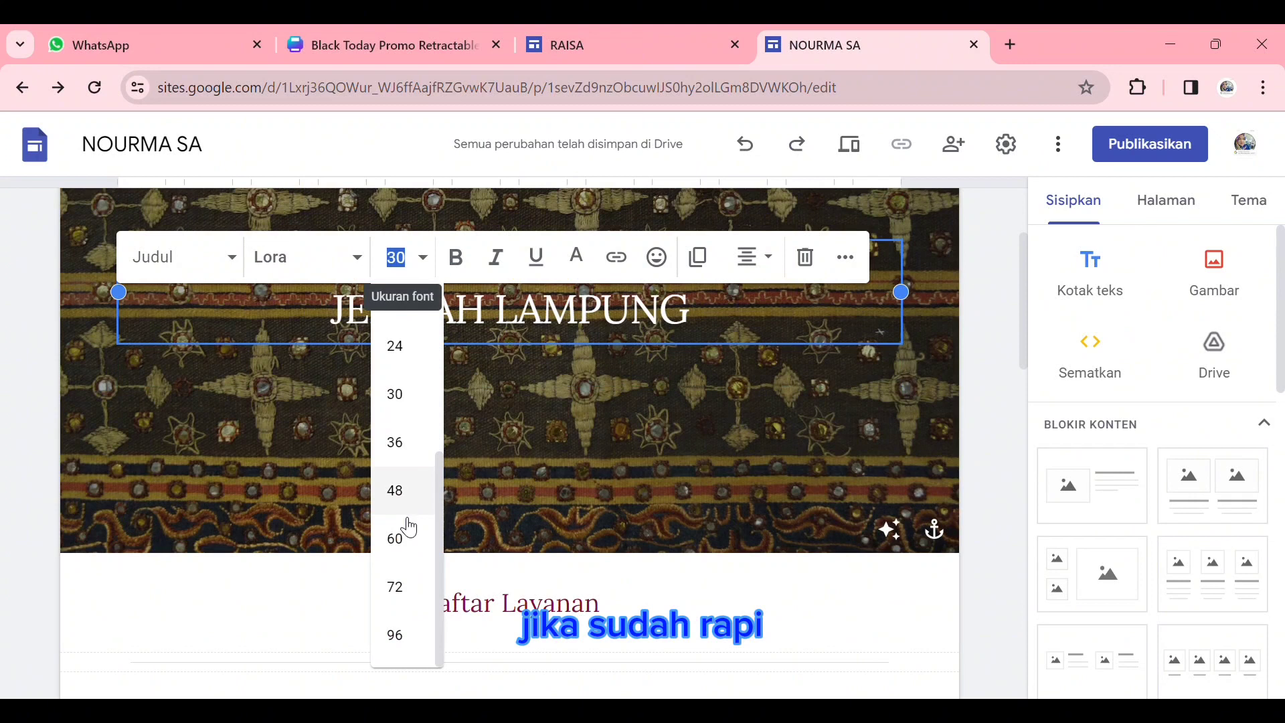
{"action": "left_click", "coordinate": [411, 488]}
{"action": "left_click", "coordinate": [533, 428]}
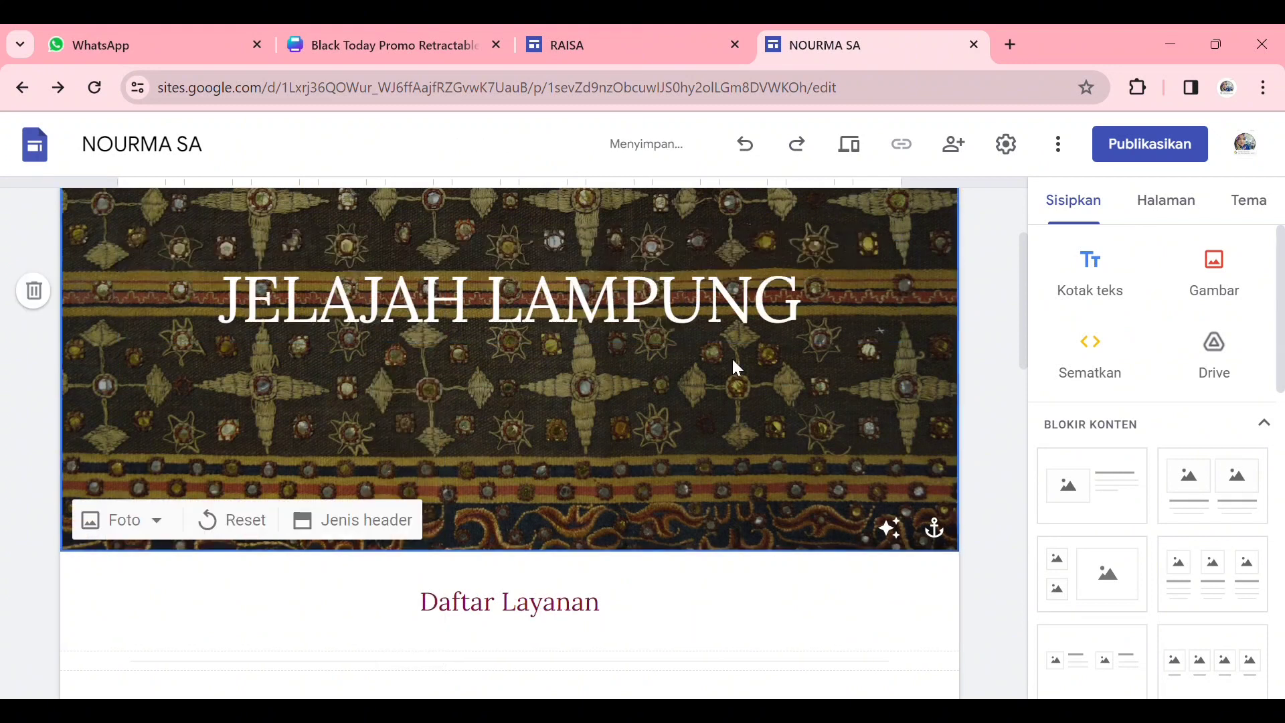
- Replace the "Daftar Layanan" heading below the header with "TENTANG LAMPUNG"
{"action": "scroll", "coordinate": [733, 365], "scroll_direction": "down", "scroll_amount": 4}
{"action": "left_click", "coordinate": [543, 330]}
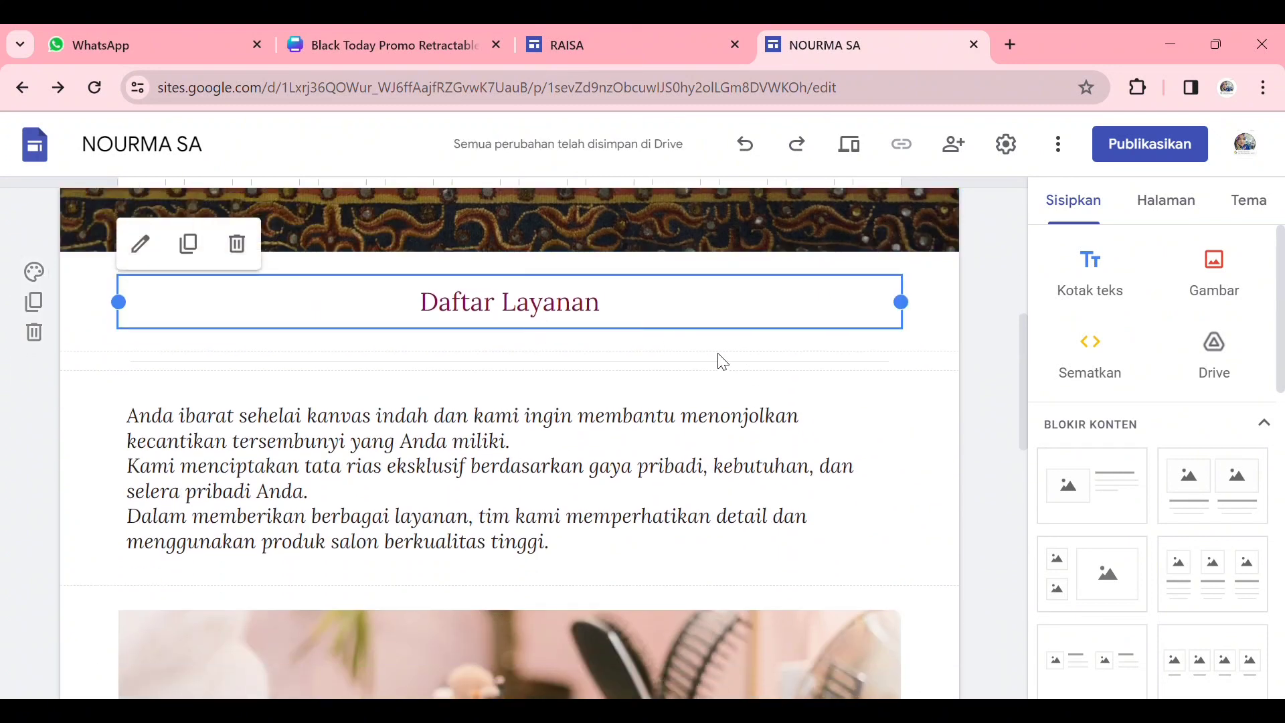
{"action": "left_click_drag", "start_coordinate": [622, 309], "coordinate": [392, 319]}
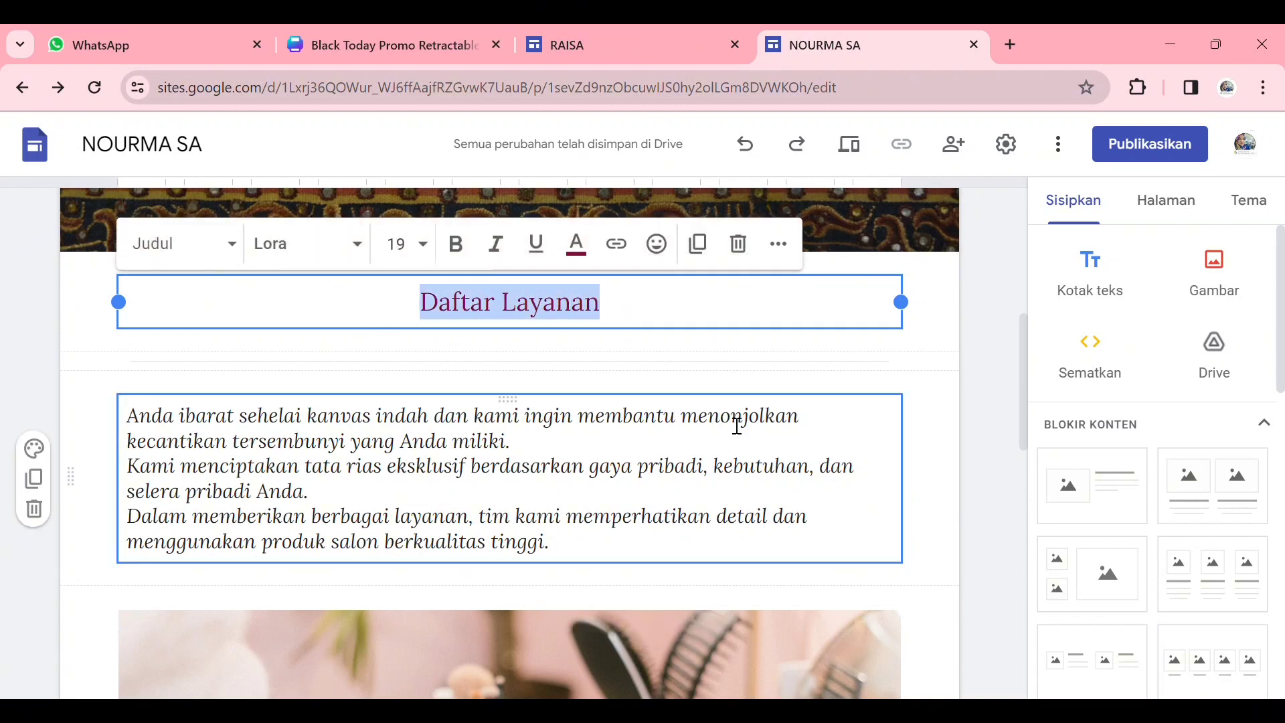
{"action": "type", "text": "T"}
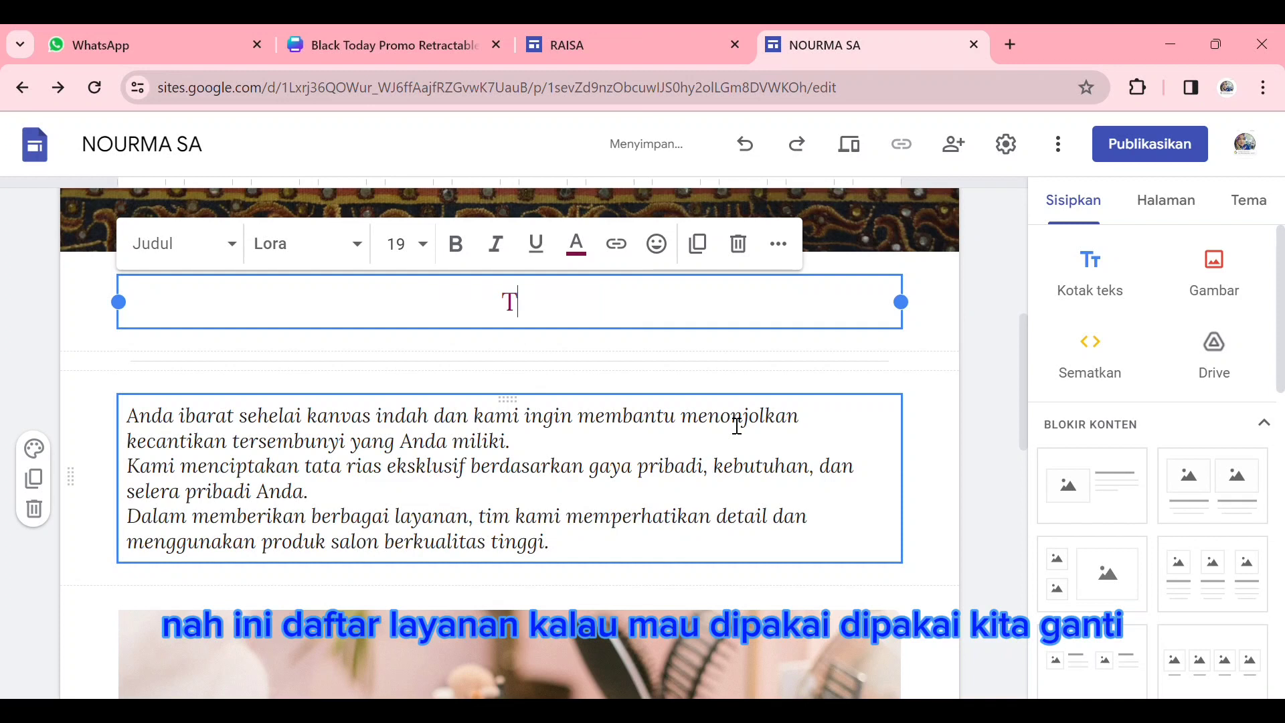
{"action": "type", "text": "ENTANG LAMPUNG"}
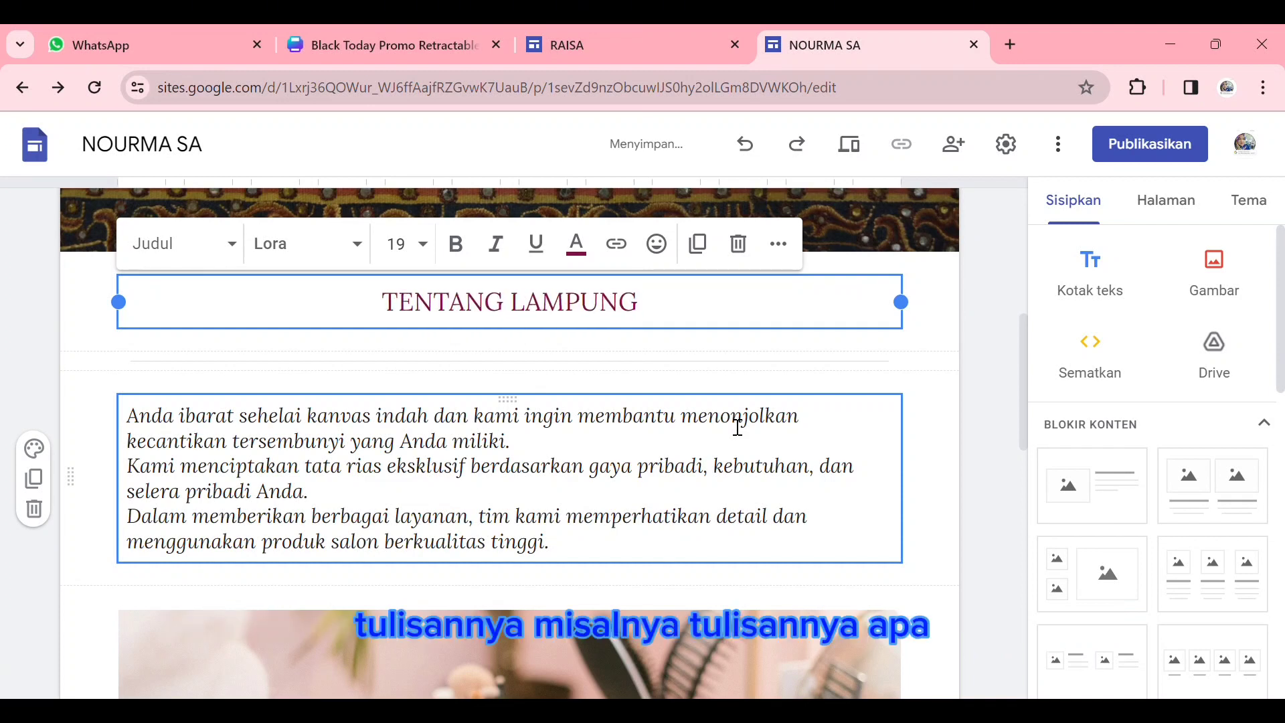
- Replace the italic salon paragraph under "TENTANG LAMPUNG" with the placeholder text "Lampung adalah provinsi......."
{"action": "left_click_drag", "start_coordinate": [131, 417], "coordinate": [602, 560]}
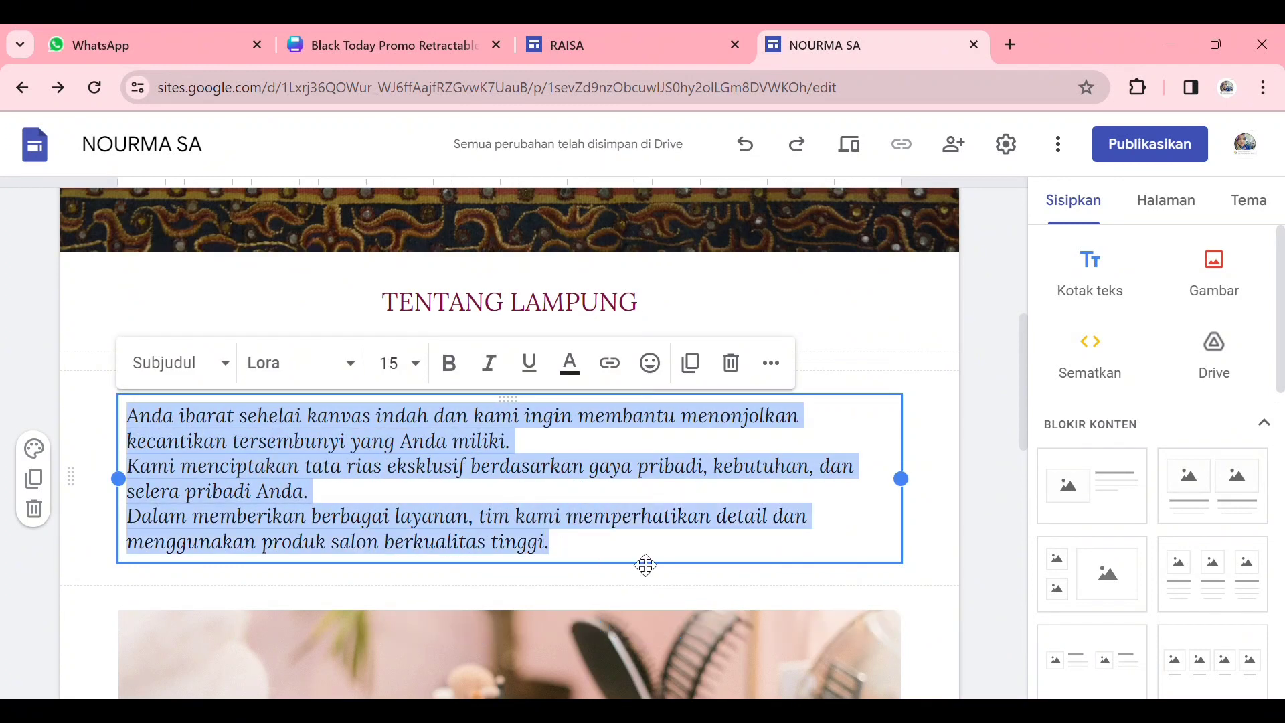
{"action": "type", "text": "LAMPUNG"}
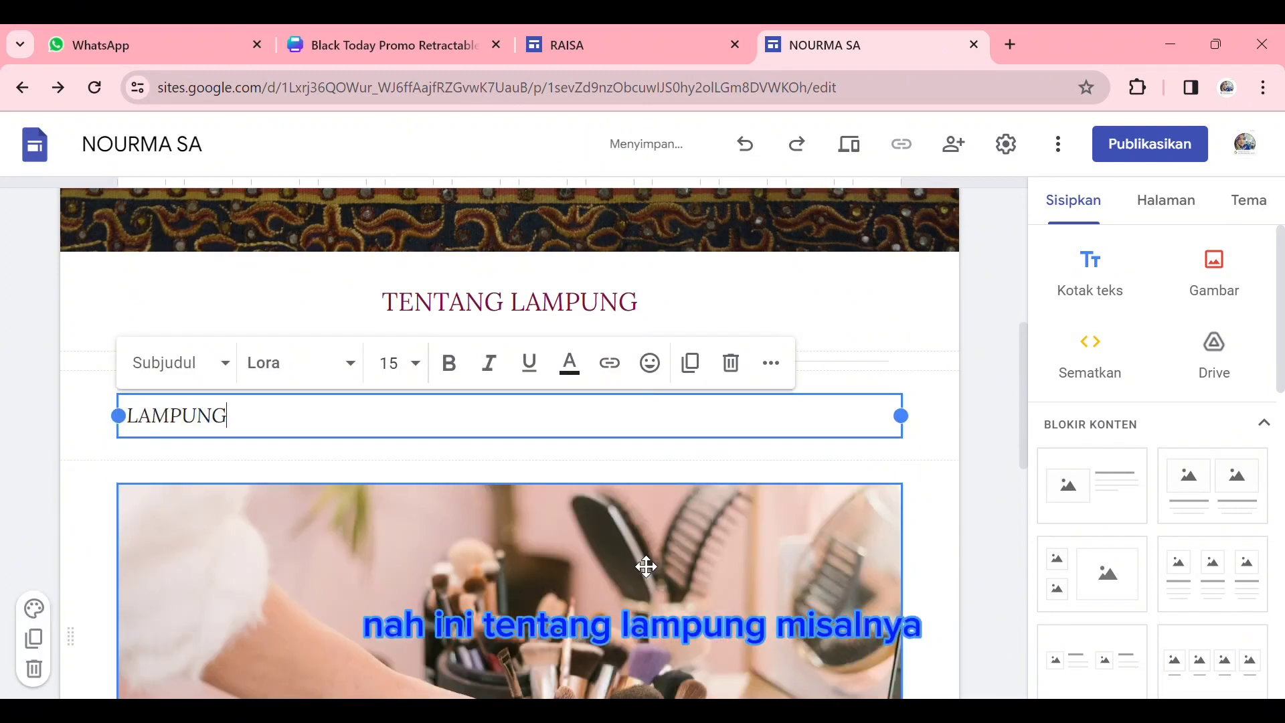
{"action": "key", "text": "BackSpace"}
{"action": "key", "text": "BackSpace"}
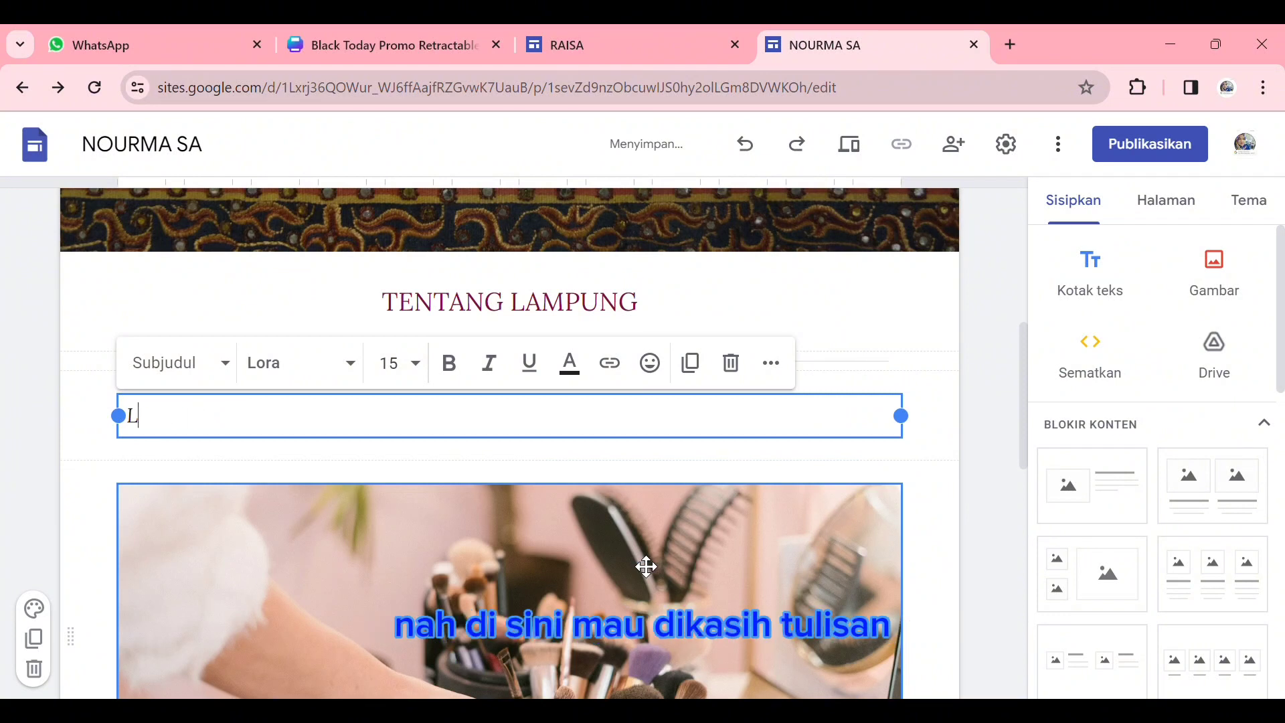
{"action": "type", "text": "ad"}
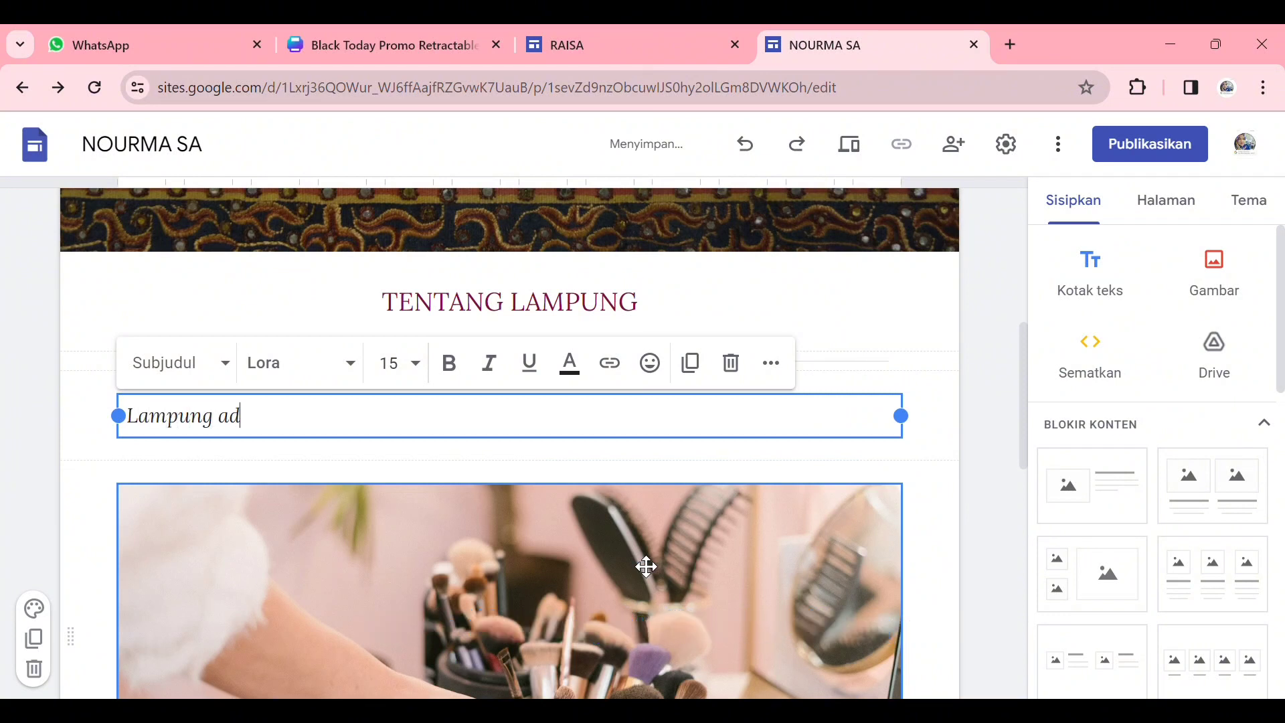
{"action": "type", "text": "alah provinsi."}
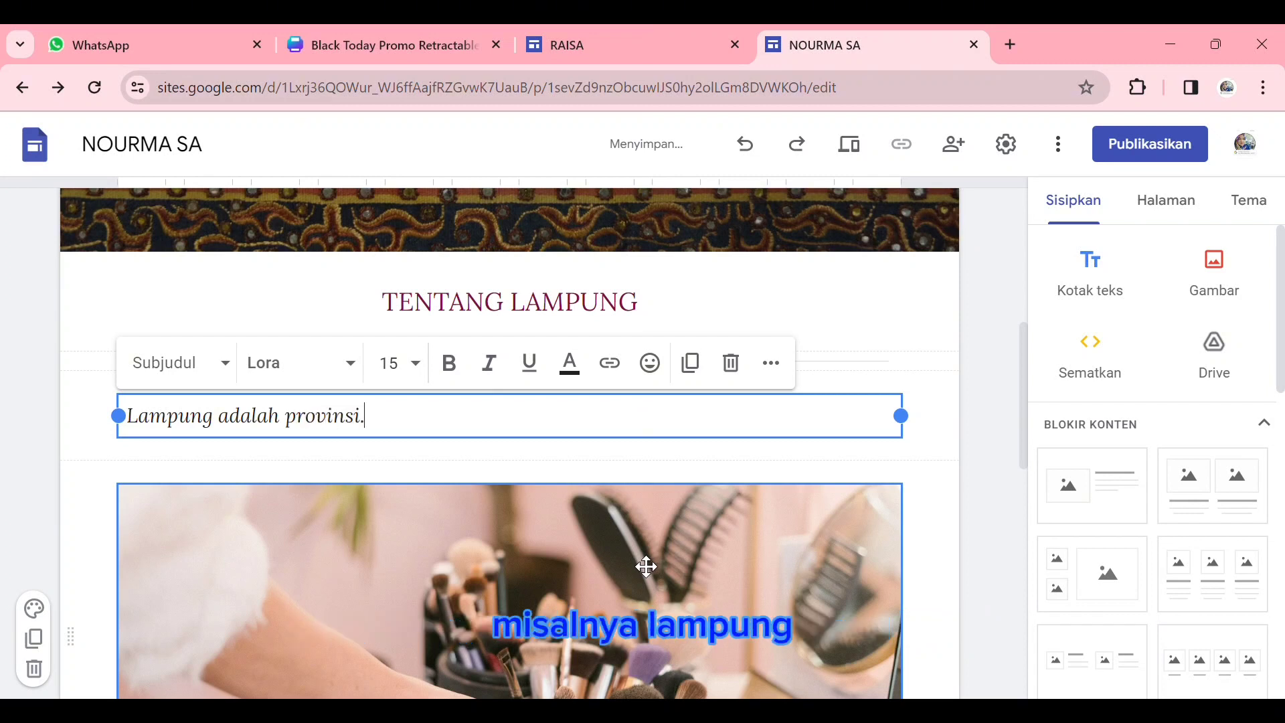
{"action": "type", "text": "......"}
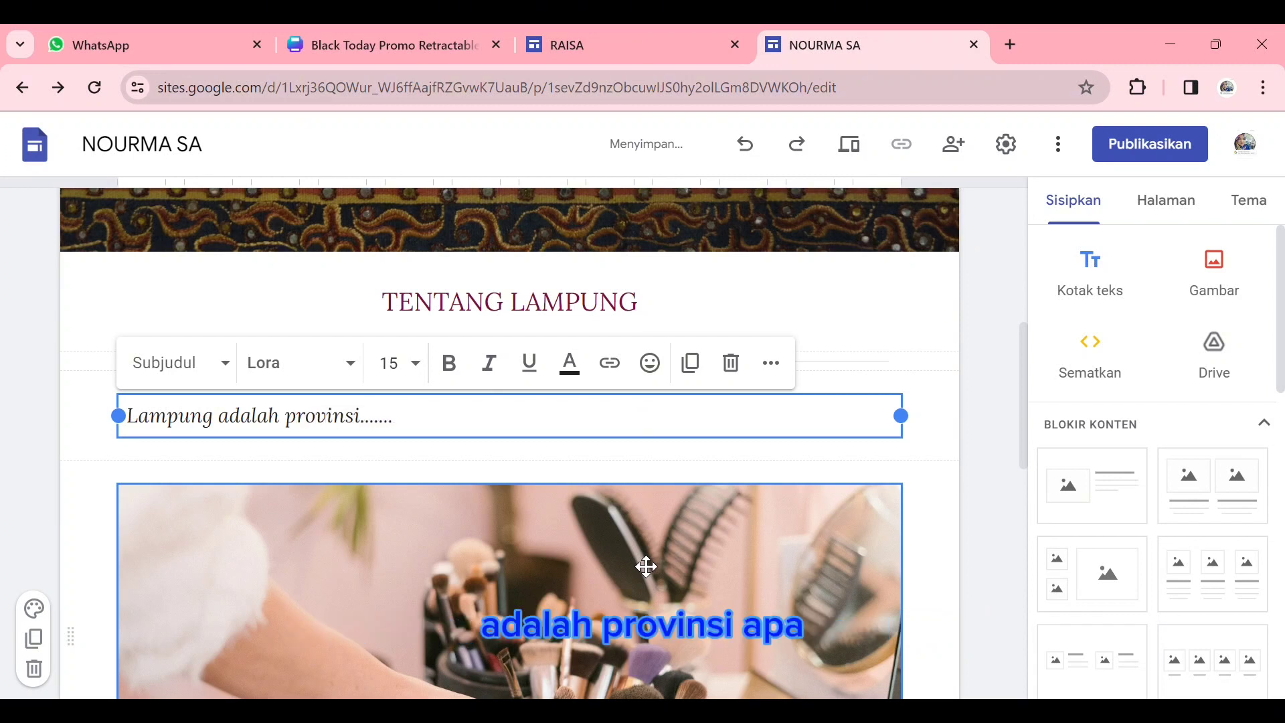
- Replace the makeup-brush photo below the Lampung paragraph with a picture of the golden crown-shaped Lampung tower among trees
{"action": "scroll", "coordinate": [736, 556], "scroll_direction": "down", "scroll_amount": 3}
{"action": "scroll", "coordinate": [728, 565], "scroll_direction": "up", "scroll_amount": 3}
{"action": "scroll", "coordinate": [728, 565], "scroll_direction": "down", "scroll_amount": 4}
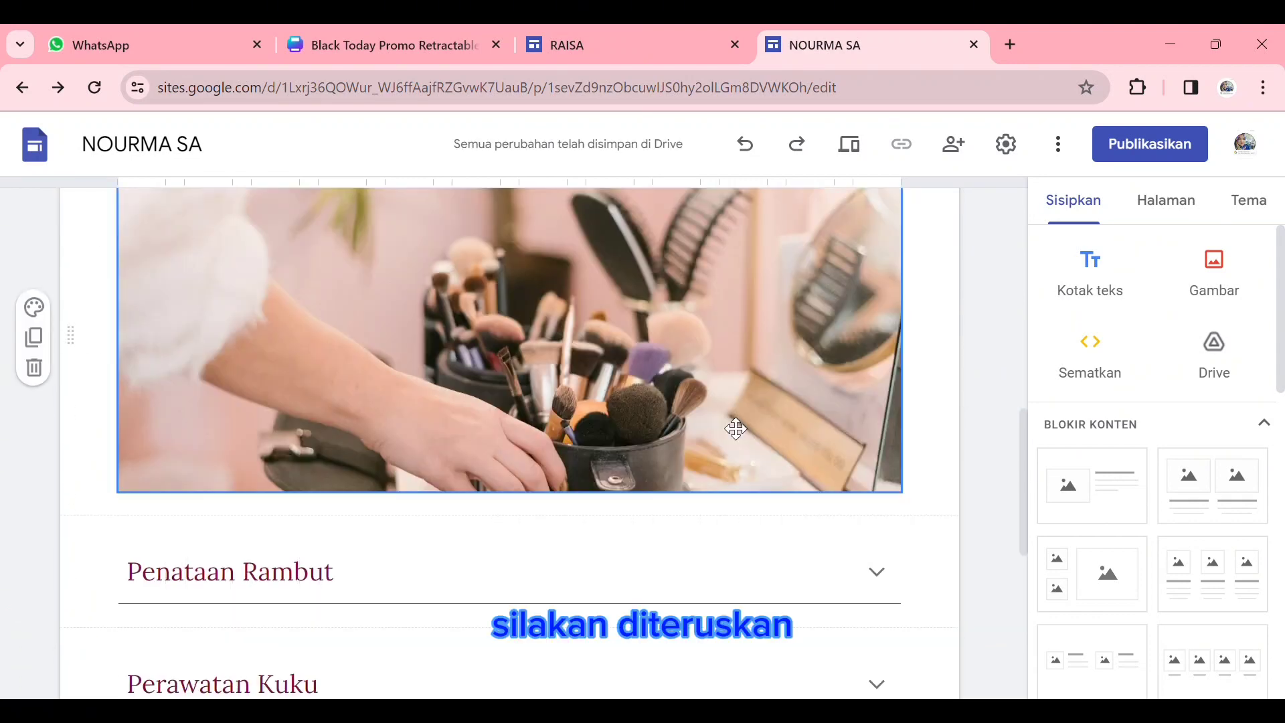
{"action": "scroll", "coordinate": [689, 423], "scroll_direction": "up", "scroll_amount": 8}
{"action": "scroll", "coordinate": [693, 425], "scroll_direction": "down", "scroll_amount": 8}
{"action": "scroll", "coordinate": [695, 427], "scroll_direction": "up", "scroll_amount": 8}
{"action": "scroll", "coordinate": [695, 427], "scroll_direction": "down", "scroll_amount": 9}
{"action": "scroll", "coordinate": [652, 488], "scroll_direction": "down", "scroll_amount": 5}
{"action": "scroll", "coordinate": [662, 488], "scroll_direction": "up", "scroll_amount": 7}
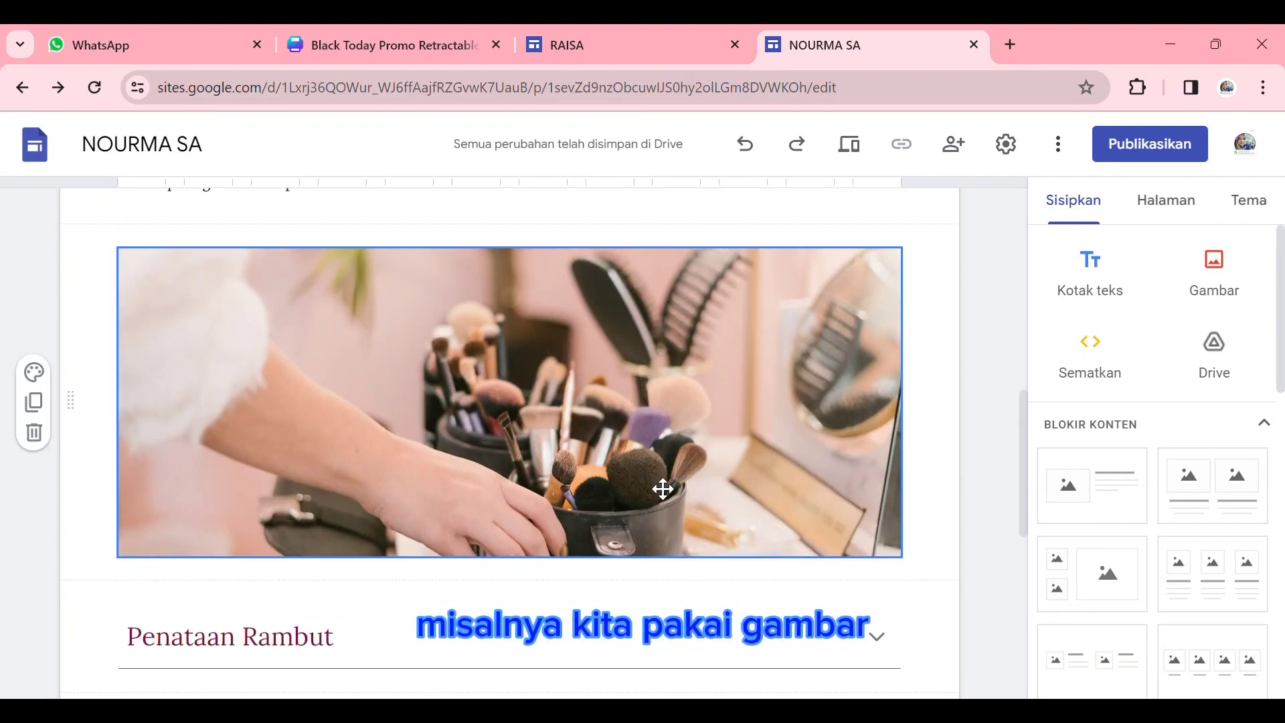
{"action": "left_click", "coordinate": [737, 492]}
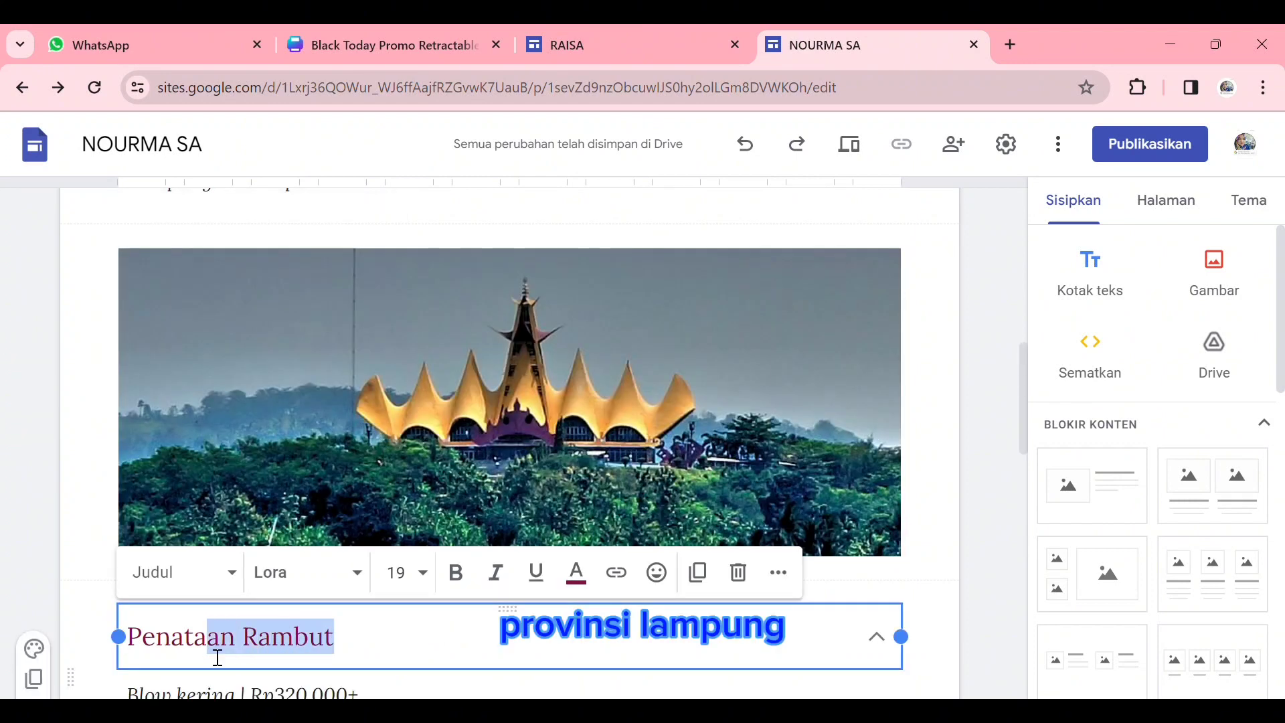
- Replace the collapsible heading "Penataan Rambut" below the tower photo with "Pakaian Adat Lampung"
{"action": "left_click_drag", "start_coordinate": [217, 658], "coordinate": [115, 648]}
{"action": "type", "text": "p"}
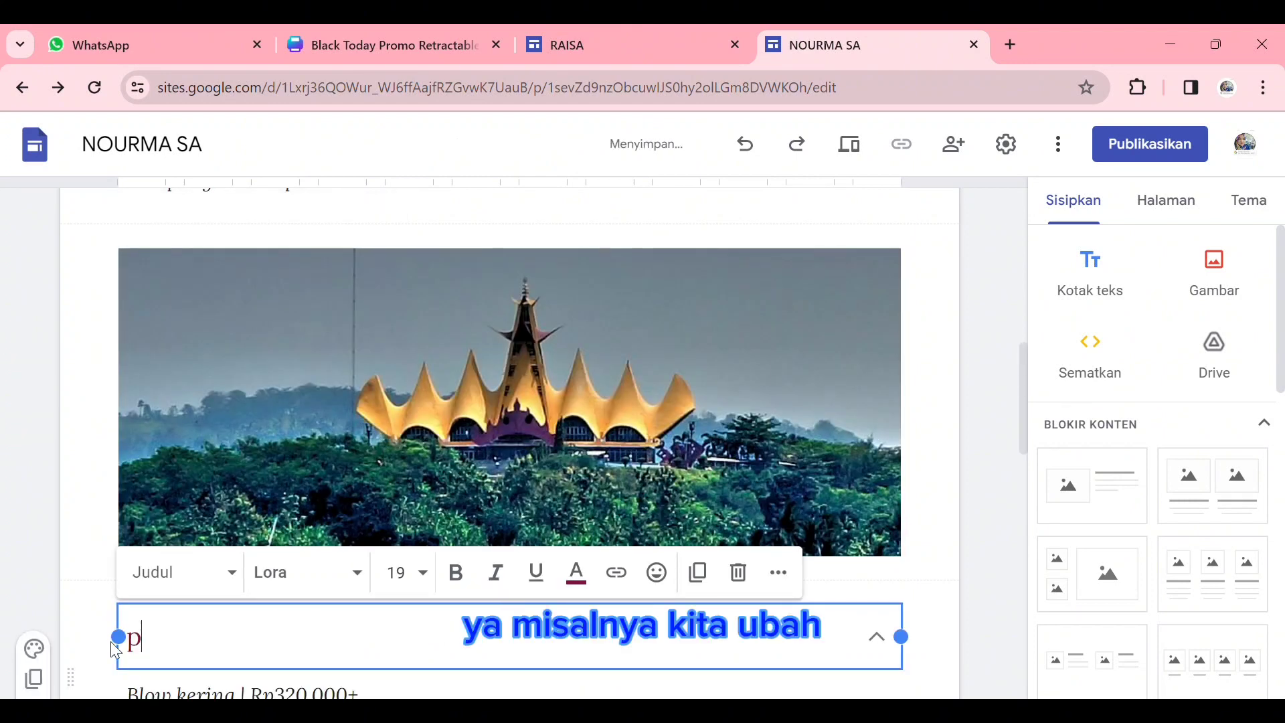
{"action": "type", "text": "akai"}
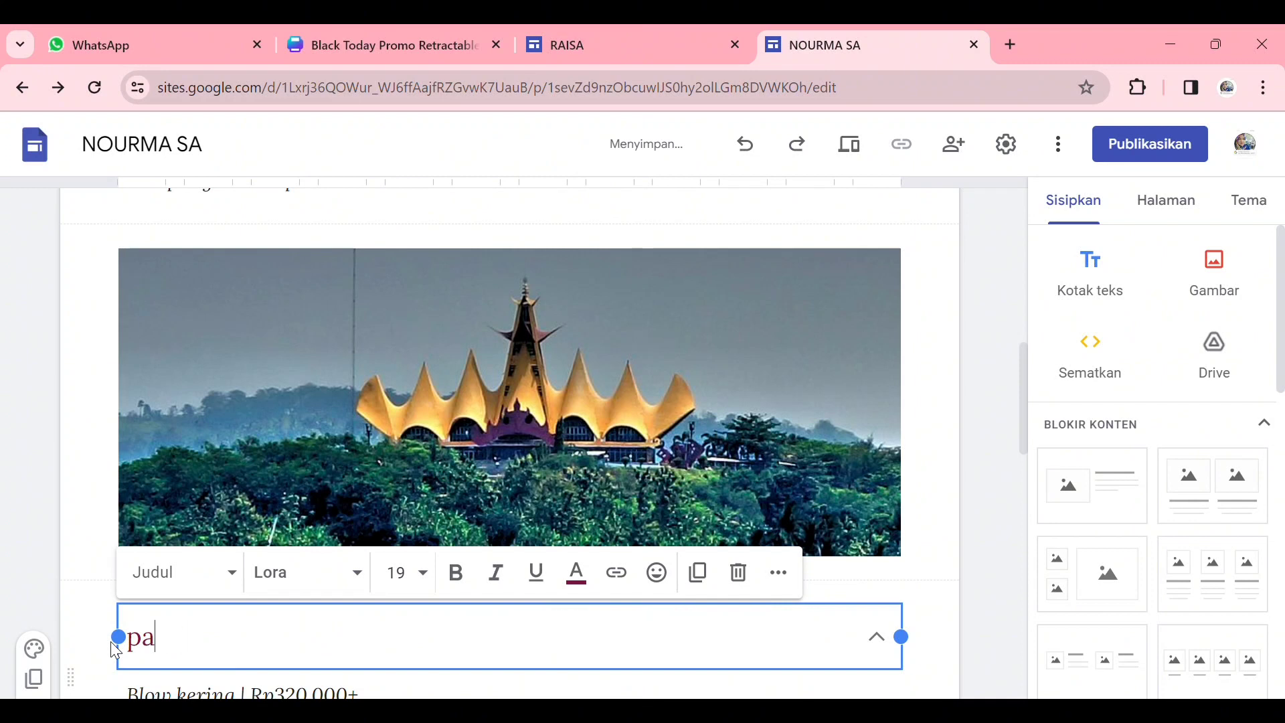
{"action": "key", "text": "BackSpace"}
{"action": "key", "text": "BackSpace"}
{"action": "type", "text": "Pakaian adat lampung"}
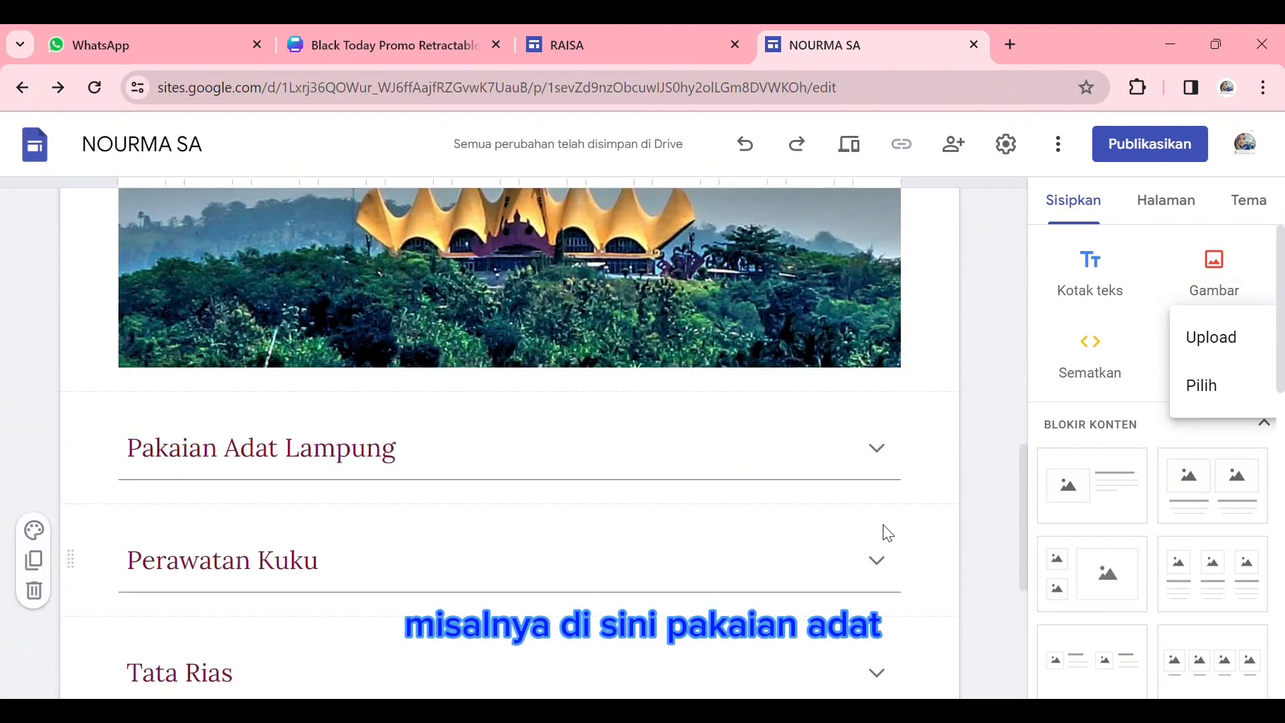
- Search Google Images for "pakaian adat lampung" and insert the portrait in dark red traditional dress below the "Pakaian Adat Lampung" heading
{"action": "left_click", "coordinate": [1206, 387]}
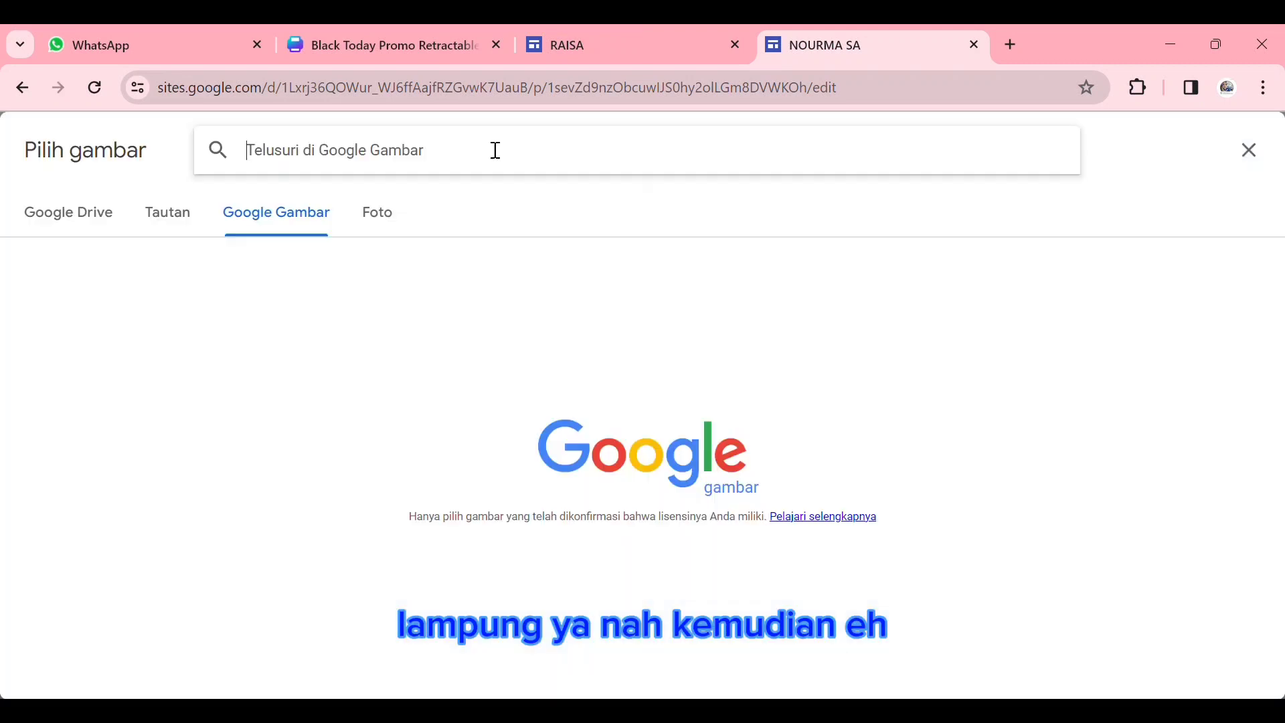
{"action": "type", "text": "pa"}
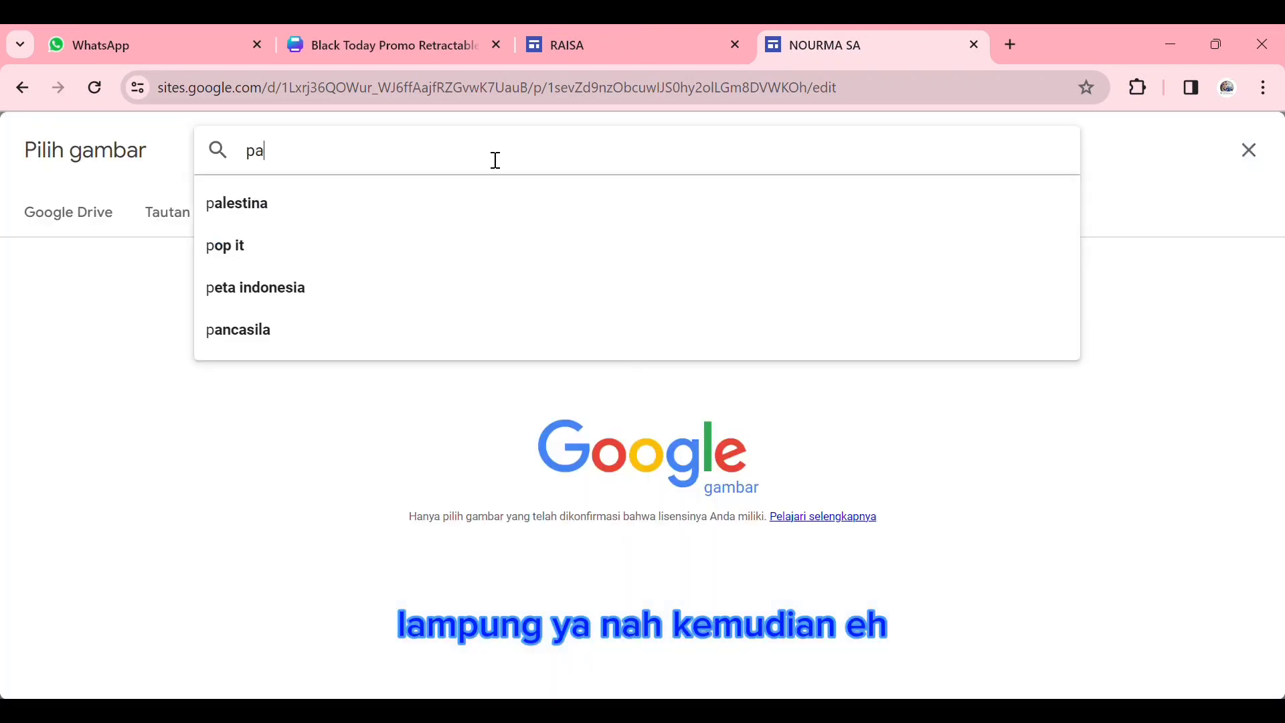
{"action": "type", "text": "kaian"}
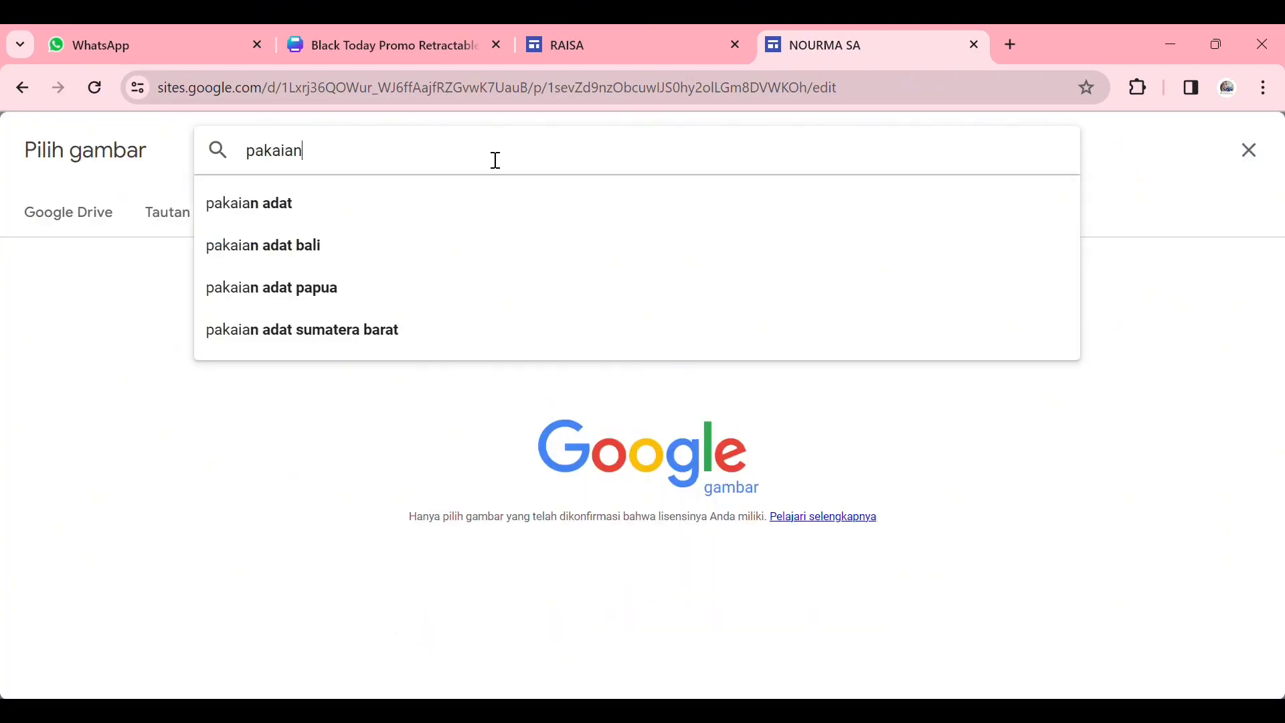
{"action": "type", "text": " adat"}
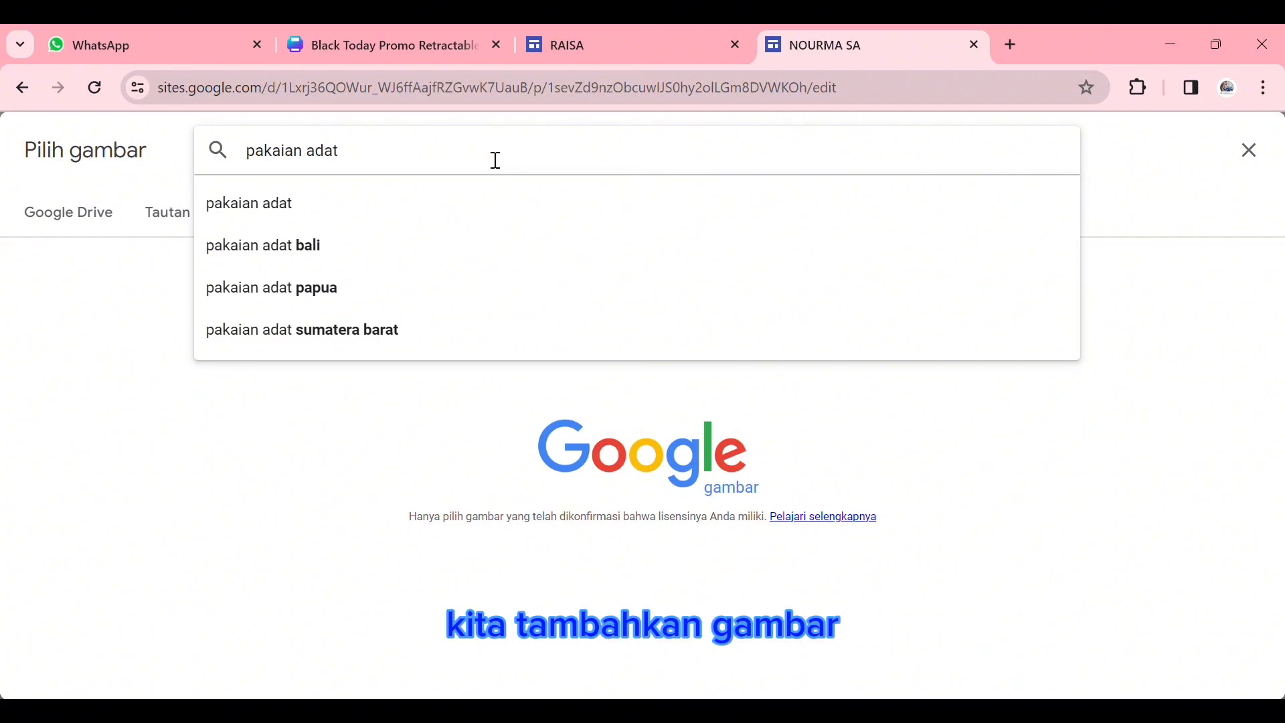
{"action": "type", "text": " lamp"}
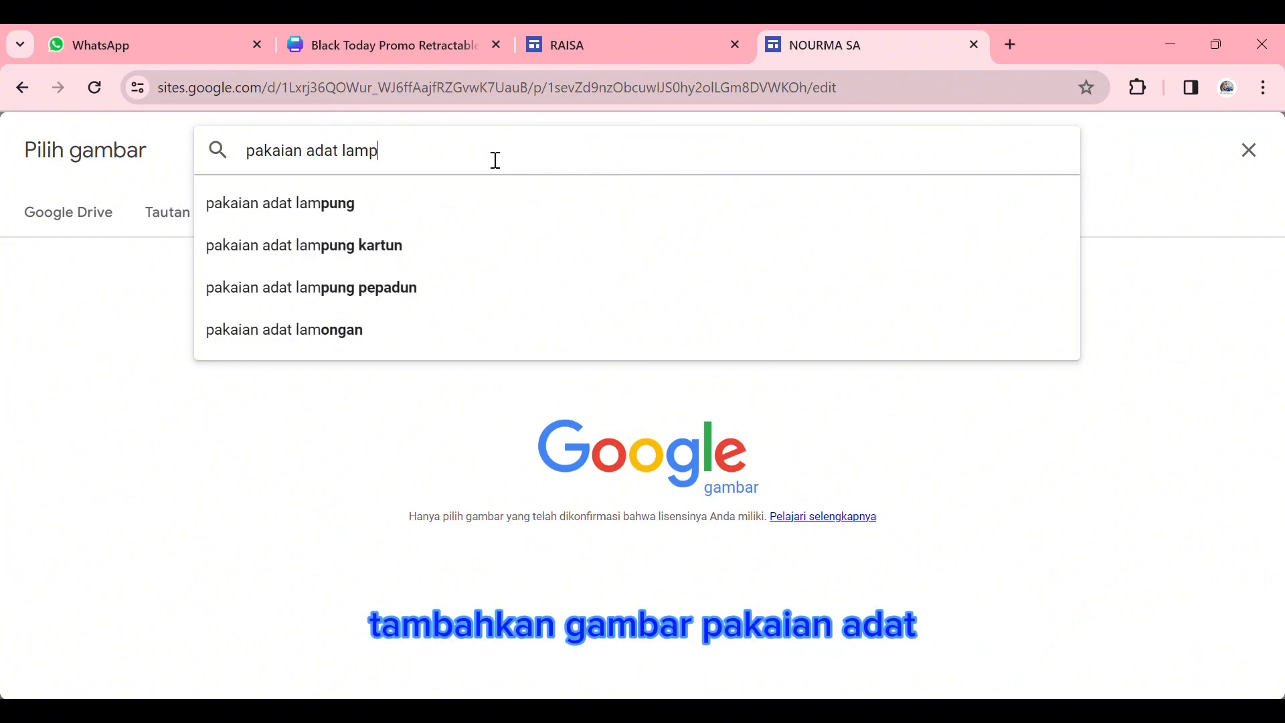
{"action": "left_click", "coordinate": [447, 194]}
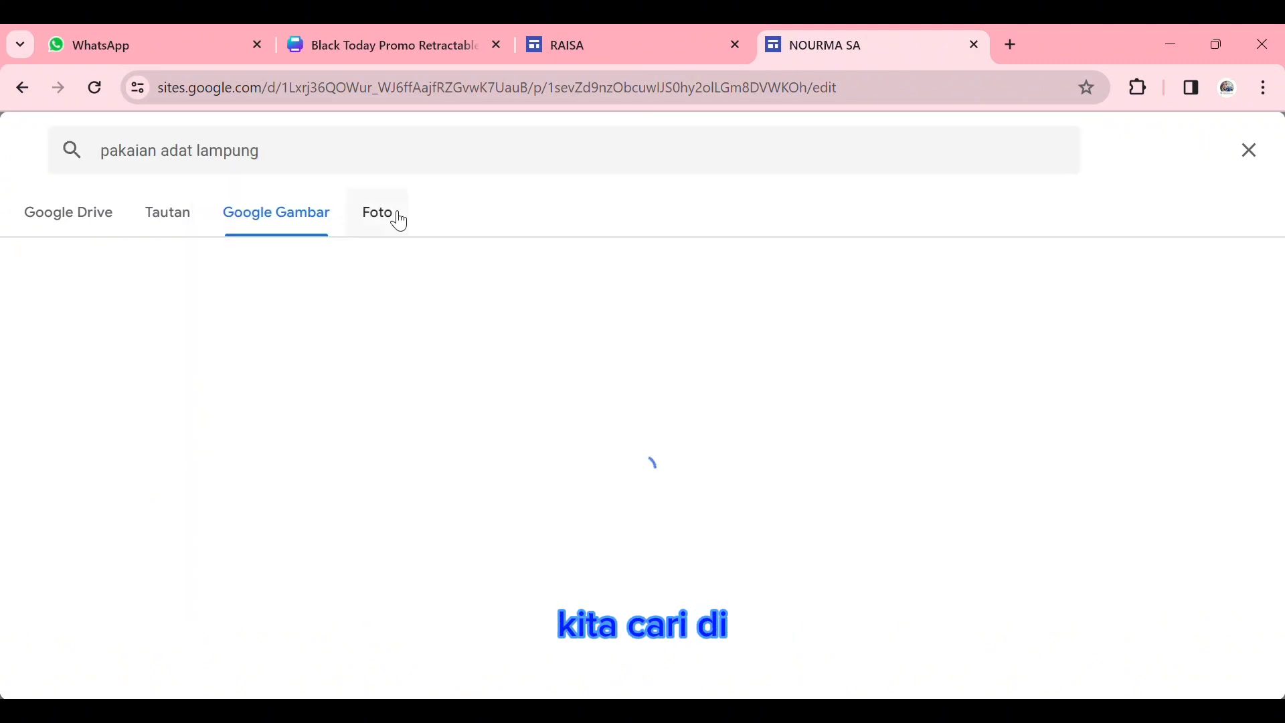
{"action": "left_click", "coordinate": [145, 328]}
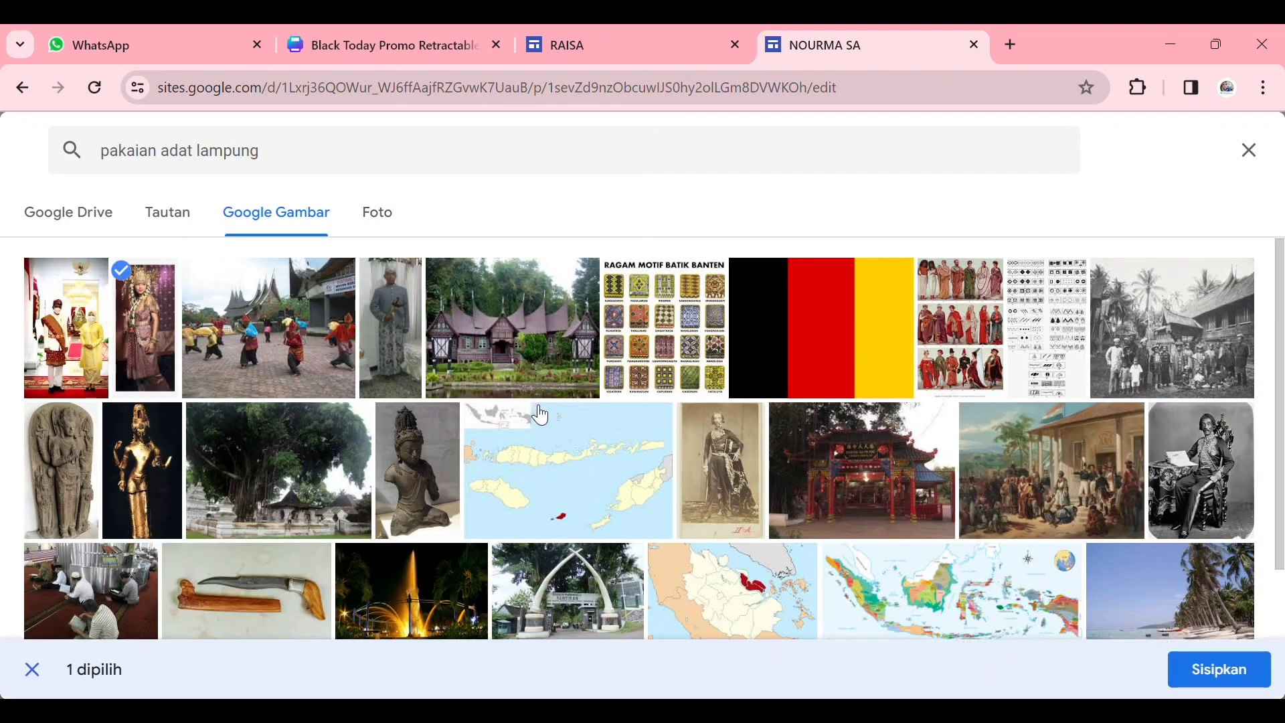
{"action": "left_click", "coordinate": [1217, 668]}
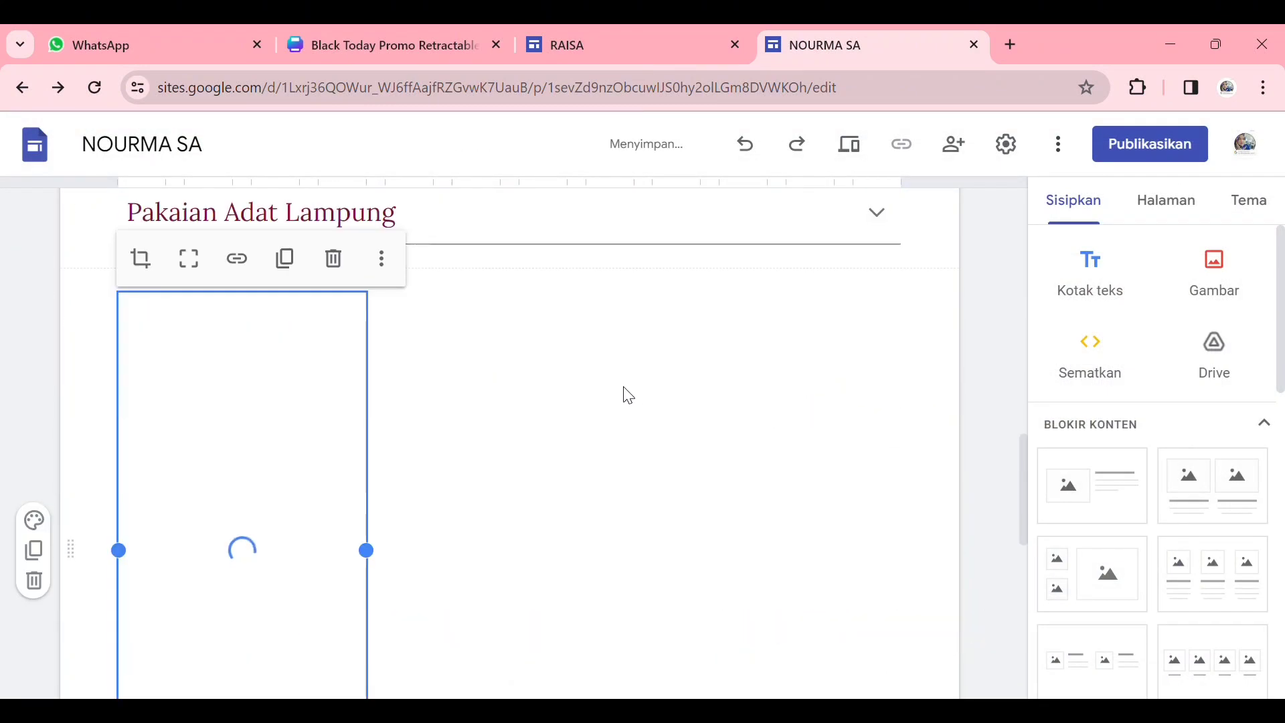
- Replace the "Perawatan Kuku" heading with one beginning "Tarian Daerah" and clear the nail-care price list beneath it
{"action": "scroll", "coordinate": [605, 375], "scroll_direction": "down", "scroll_amount": 7}
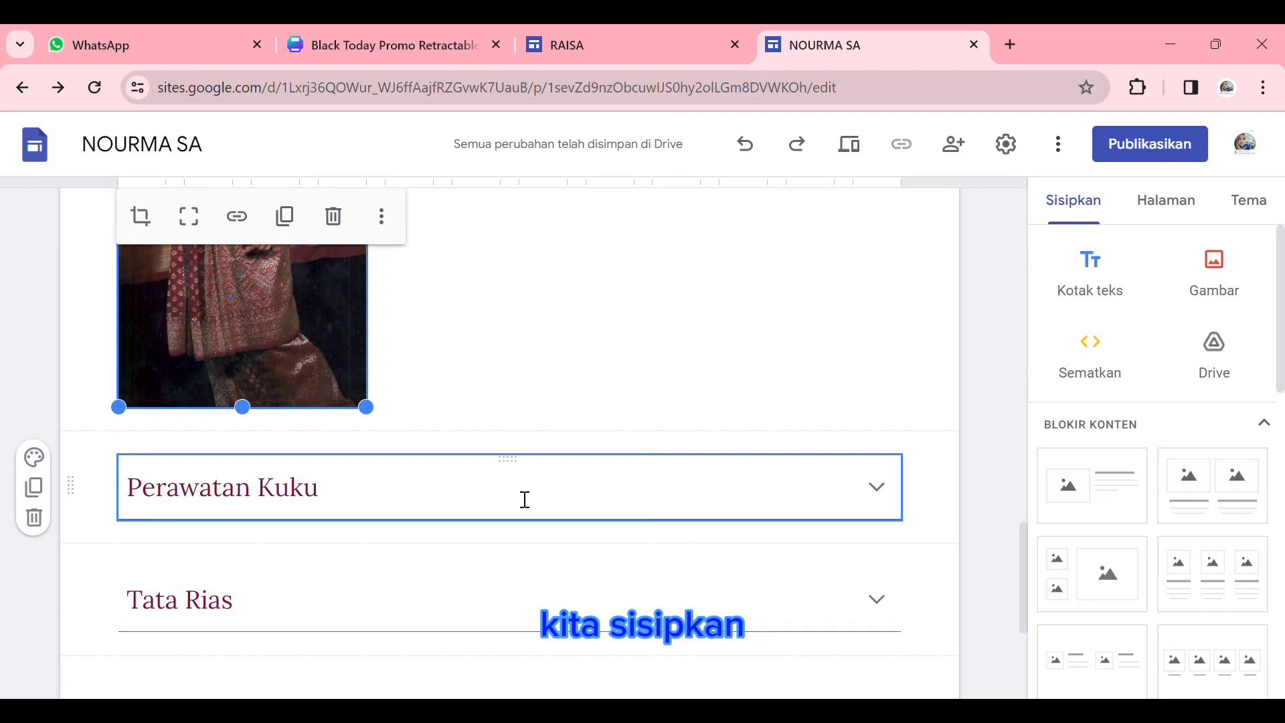
{"action": "left_click", "coordinate": [525, 499]}
{"action": "left_click_drag", "start_coordinate": [319, 388], "coordinate": [90, 390]}
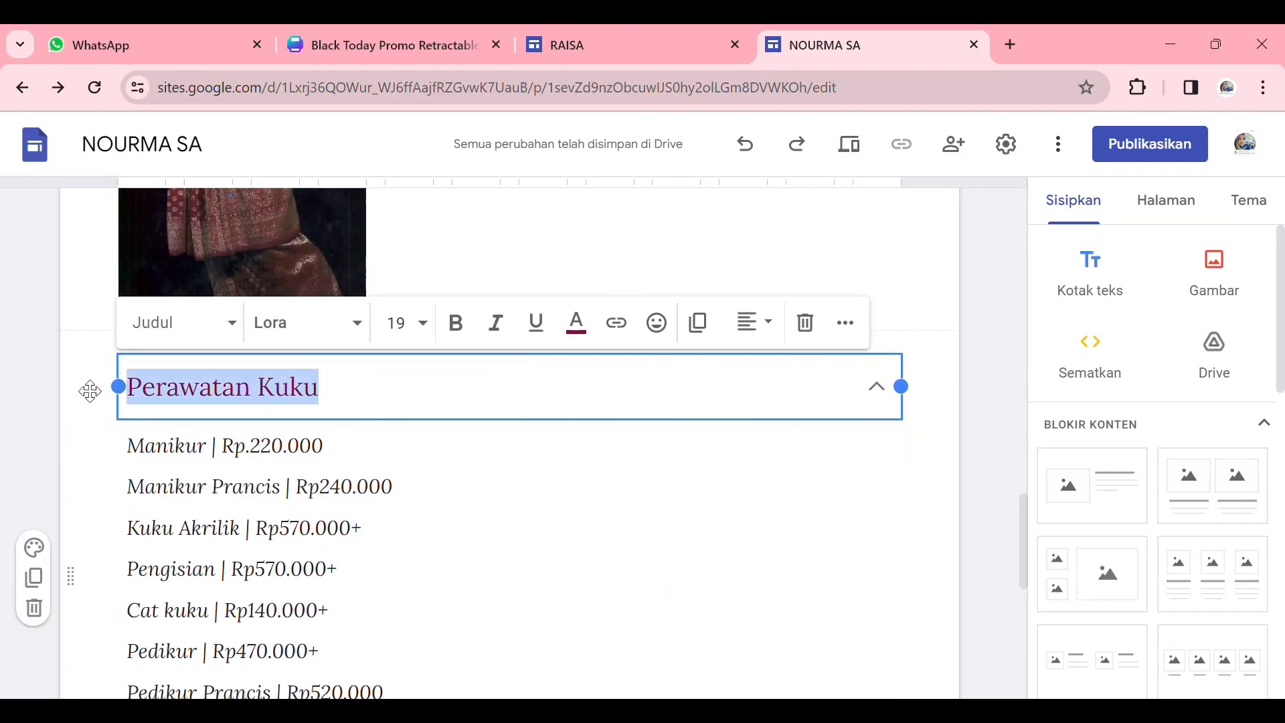
{"action": "type", "text": "ta"}
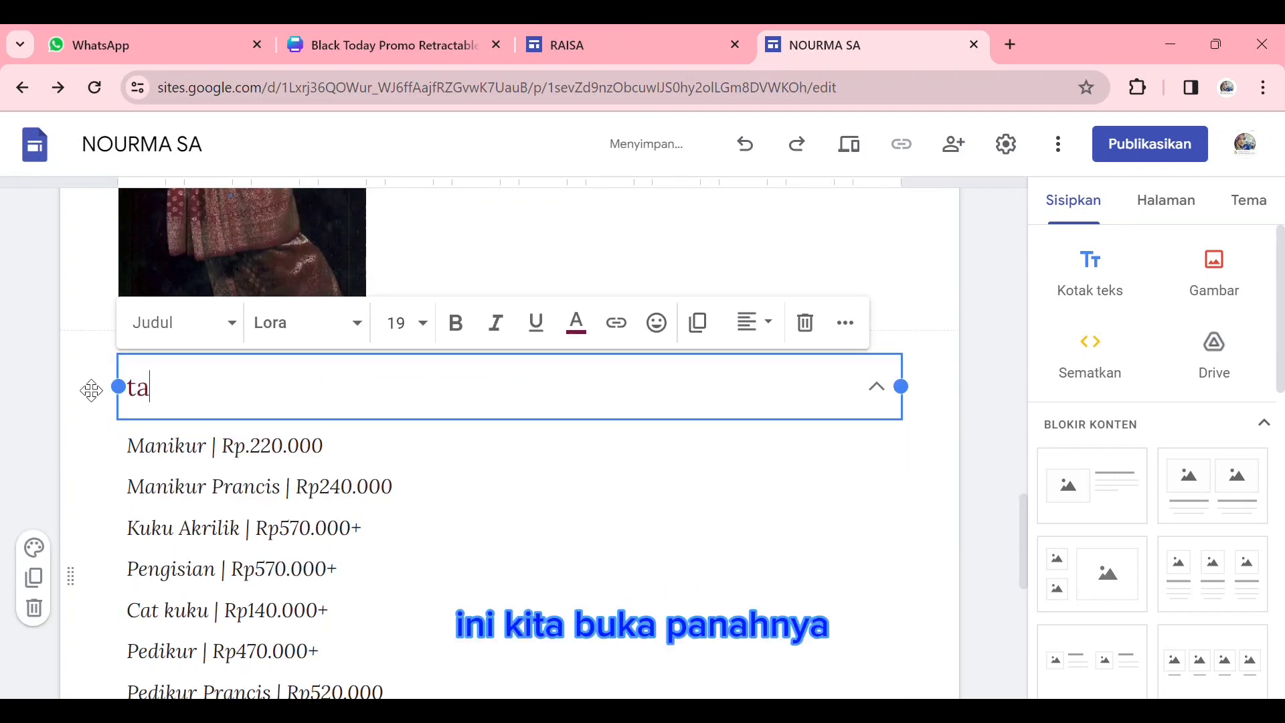
{"action": "type", "text": "r"}
{"action": "key", "text": "BackSpace"}
{"action": "key", "text": "BackSpace"}
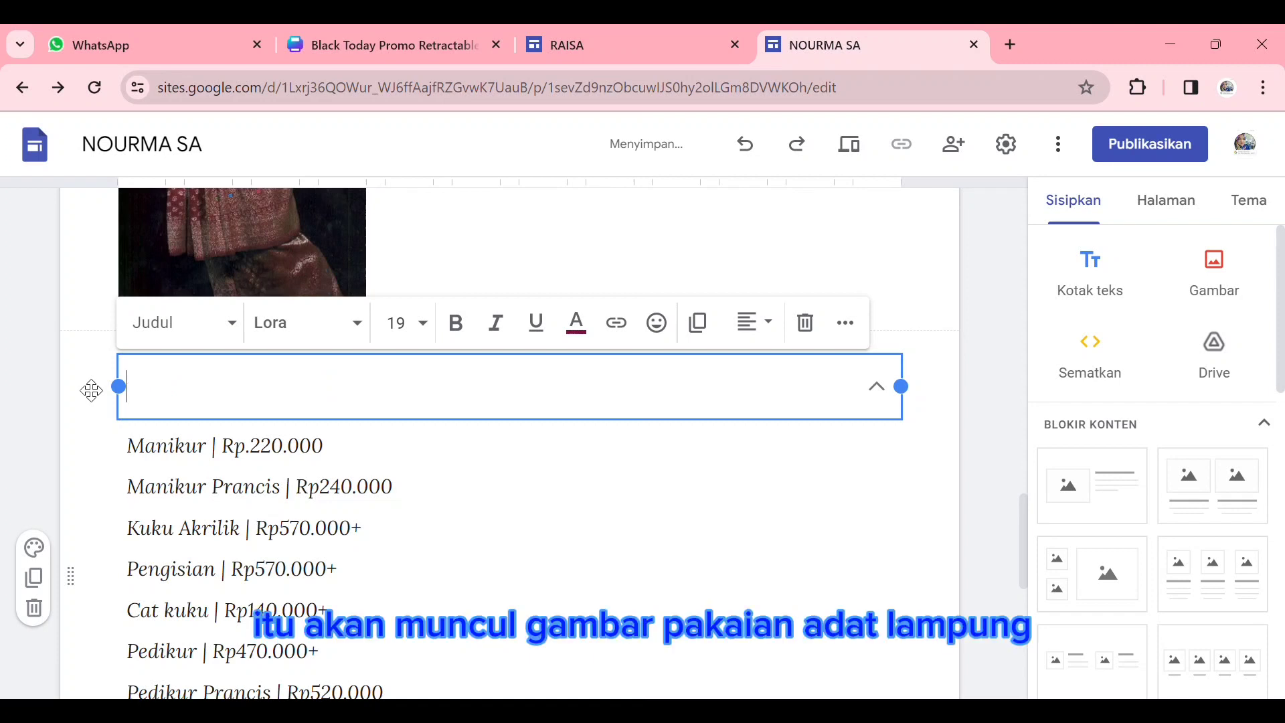
{"action": "type", "text": "rian Da"}
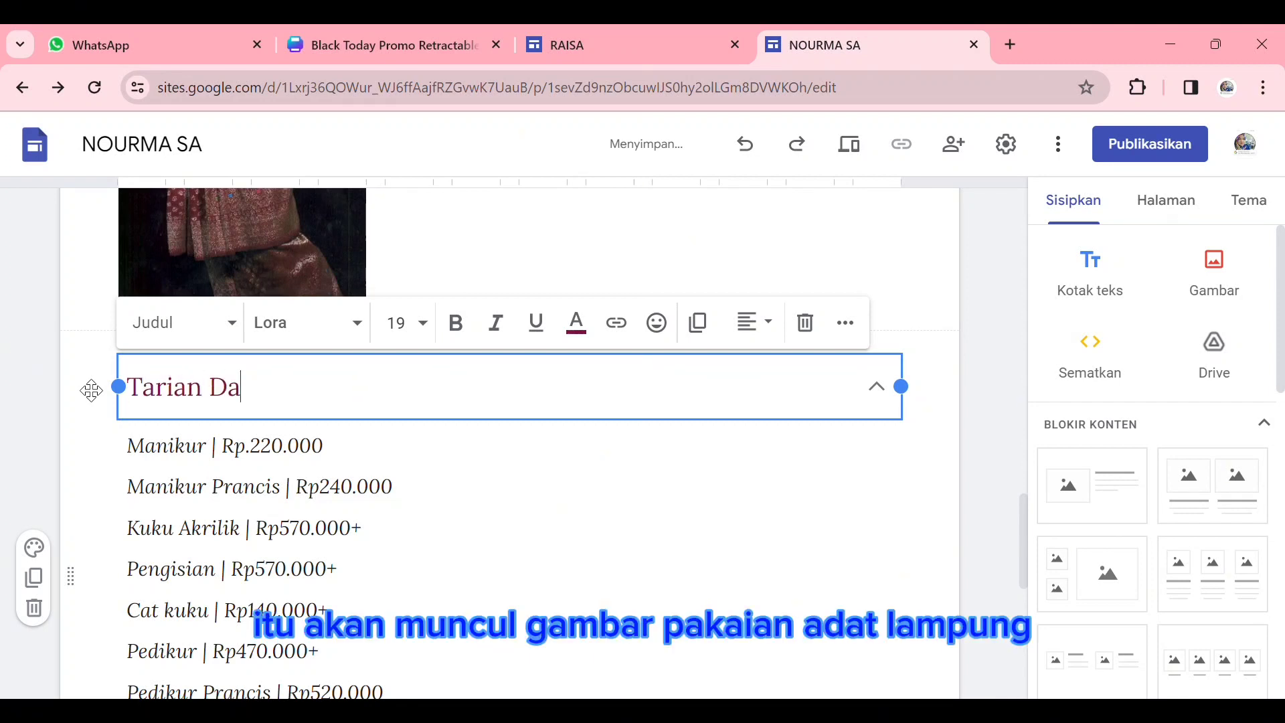
{"action": "type", "text": "erah ;la"}
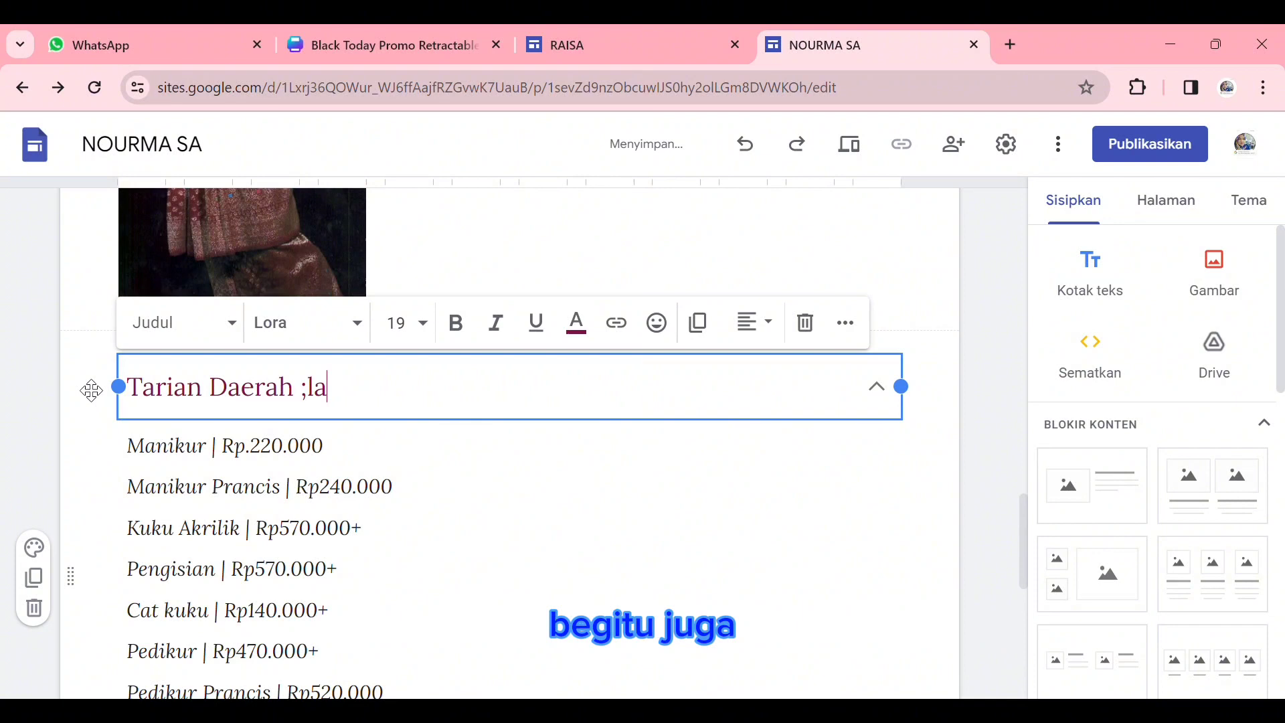
{"action": "key", "text": "BackSpace"}
{"action": "key", "text": "BackSpace"}
{"action": "key", "text": "BackSpace"}
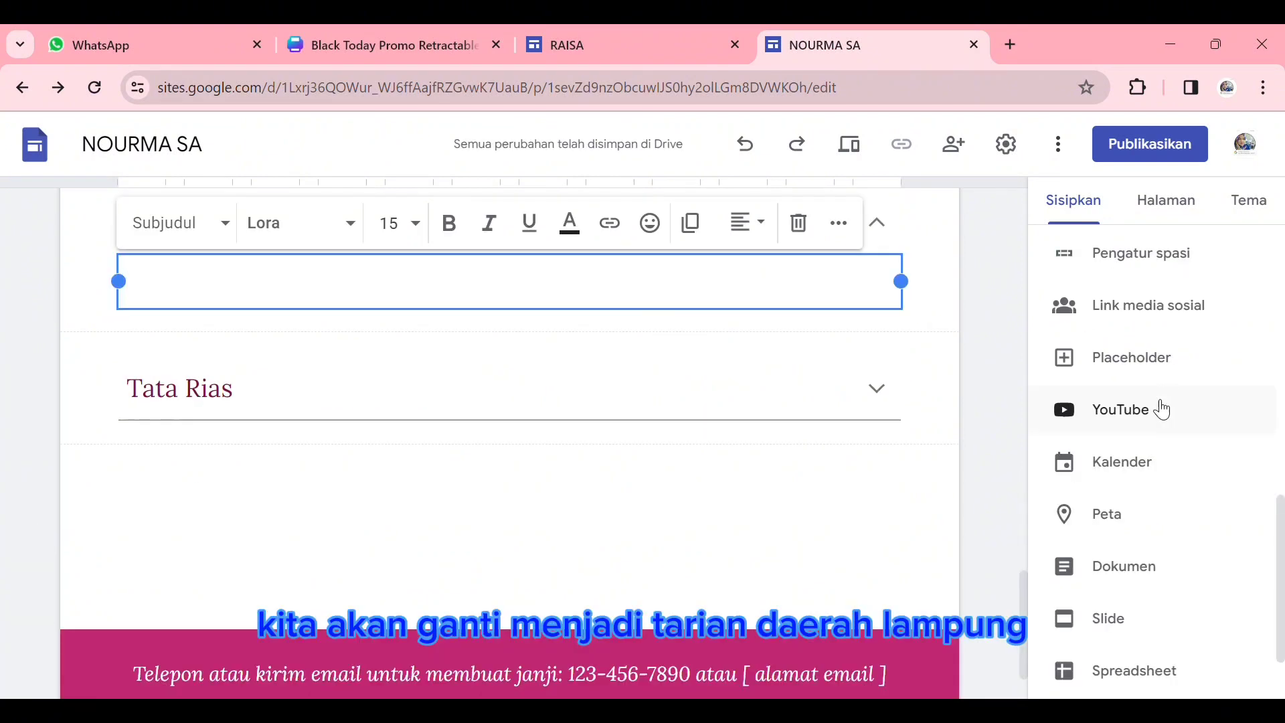
- Search YouTube for "tarian daerah lampung" and insert the "Tari Sembah Adat Lampung Sigeh Penguten" video below the "Tarian Daerah Lampung" heading
{"action": "left_click", "coordinate": [1156, 415]}
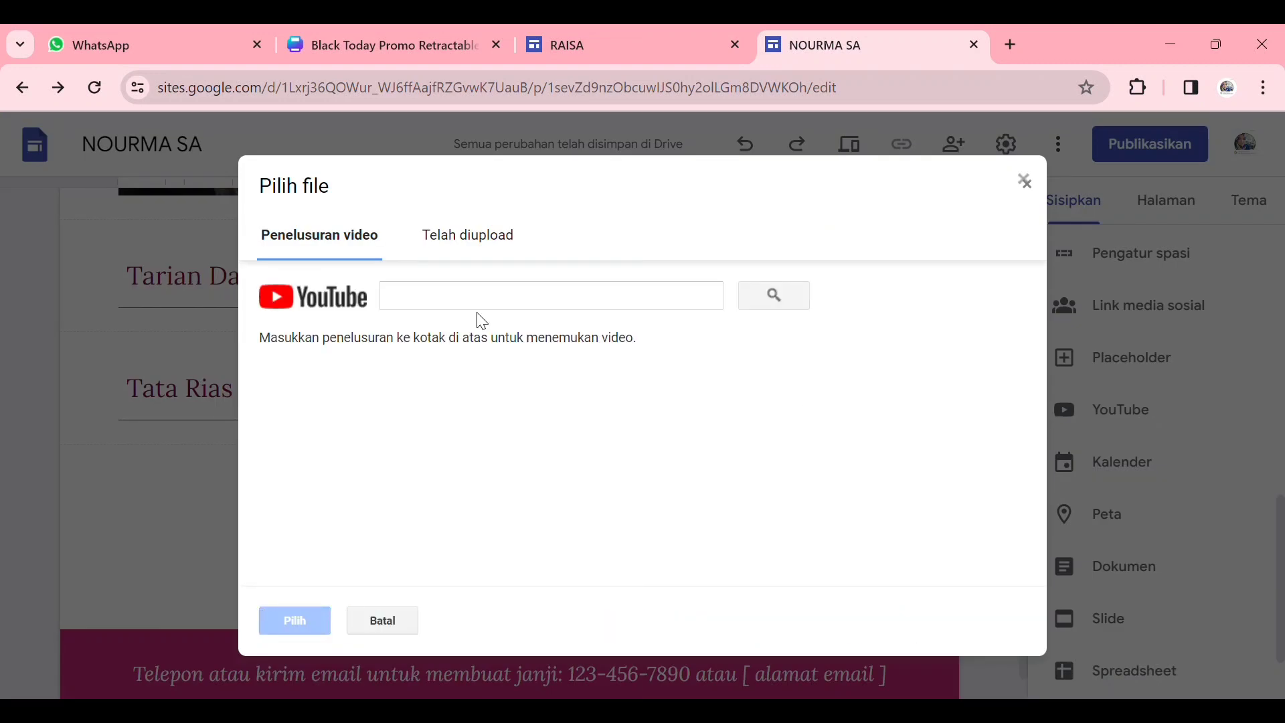
{"action": "left_click", "coordinate": [489, 311]}
{"action": "type", "text": "t"}
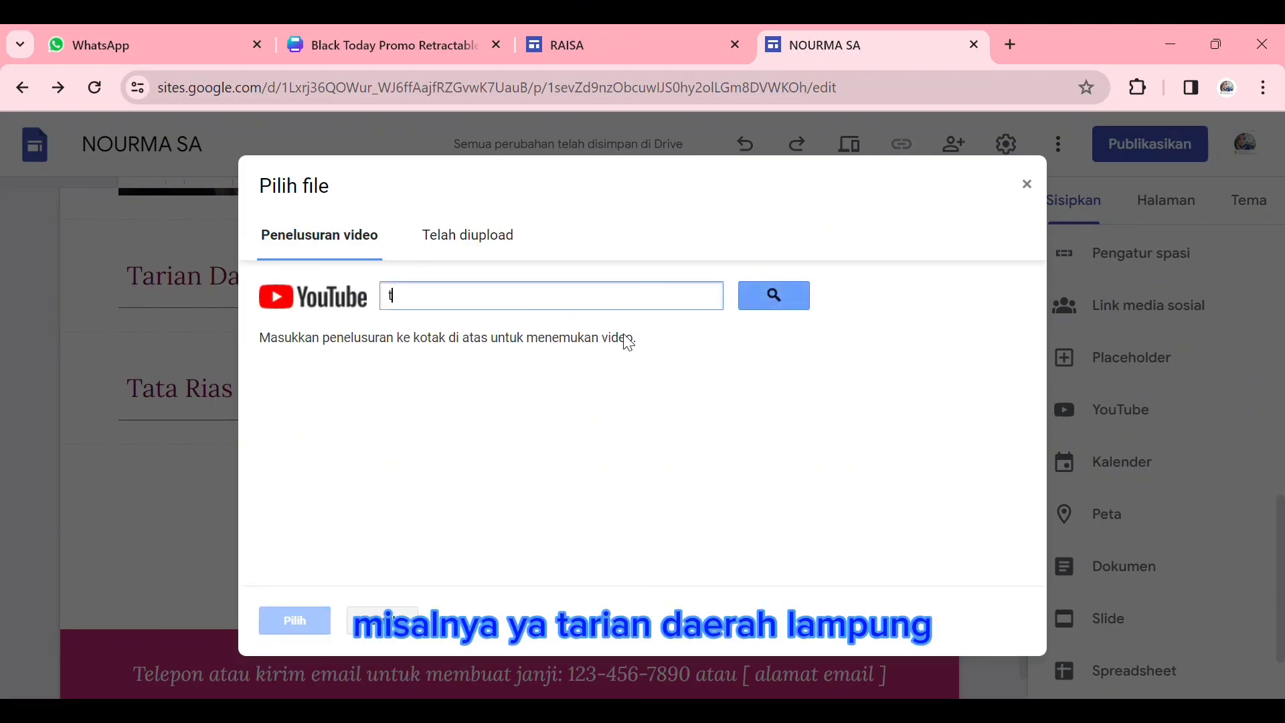
{"action": "type", "text": "aria"}
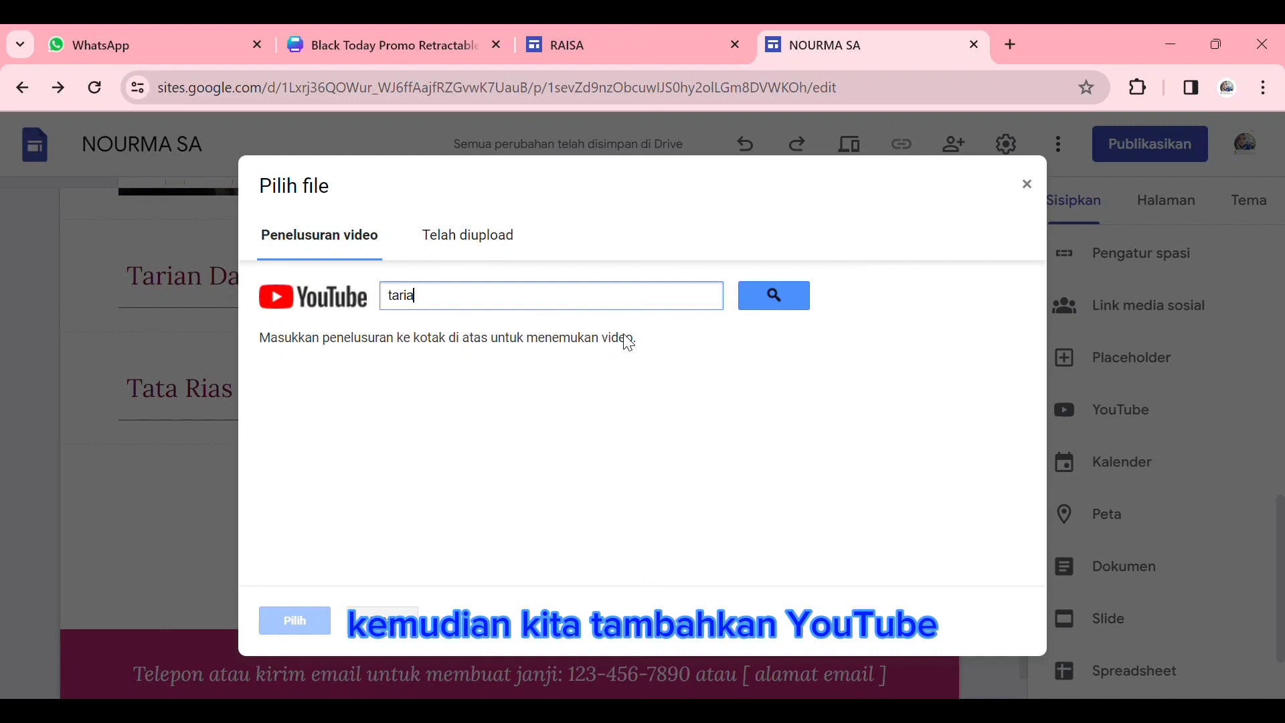
{"action": "type", "text": "n daerah"}
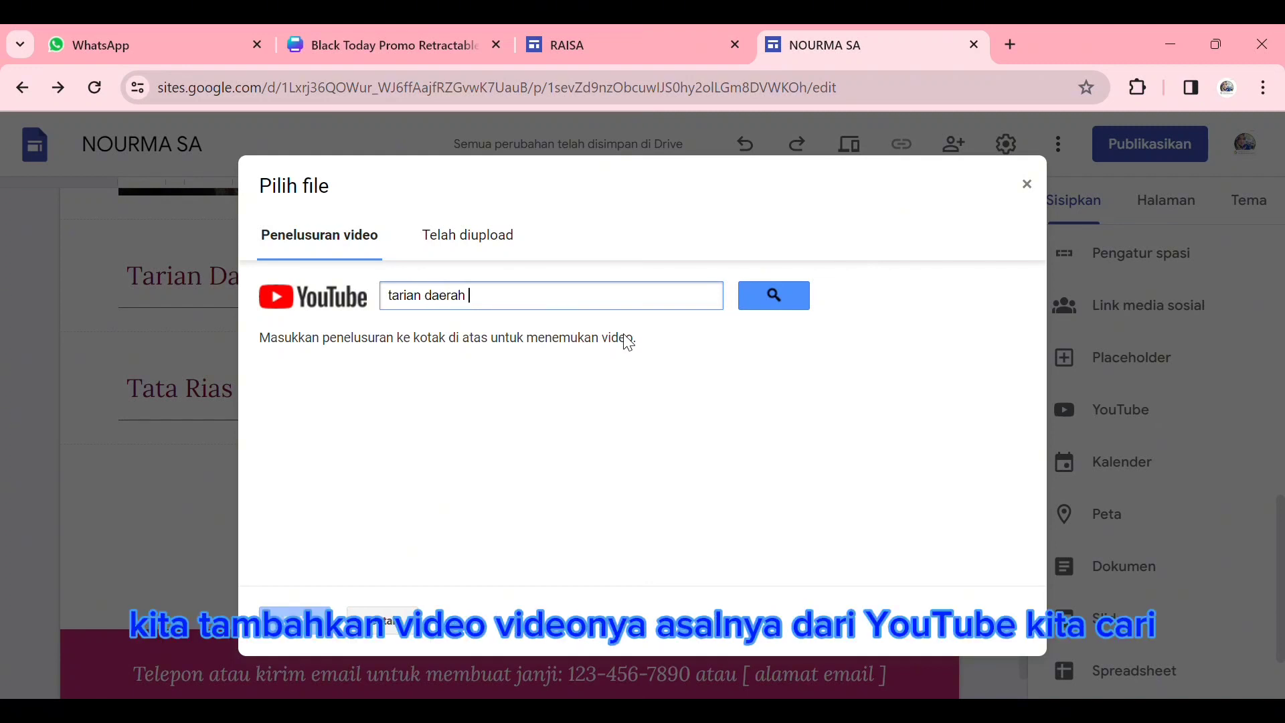
{"action": "type", "text": " lamp"}
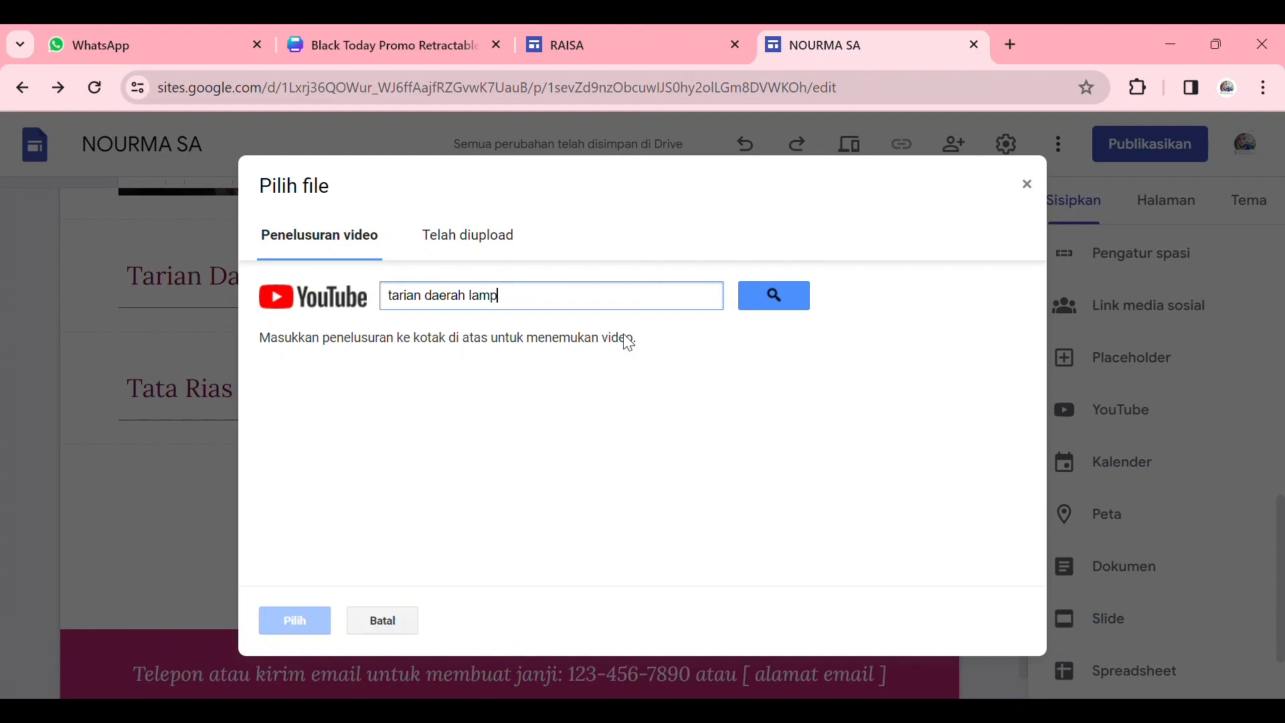
{"action": "type", "text": "un"}
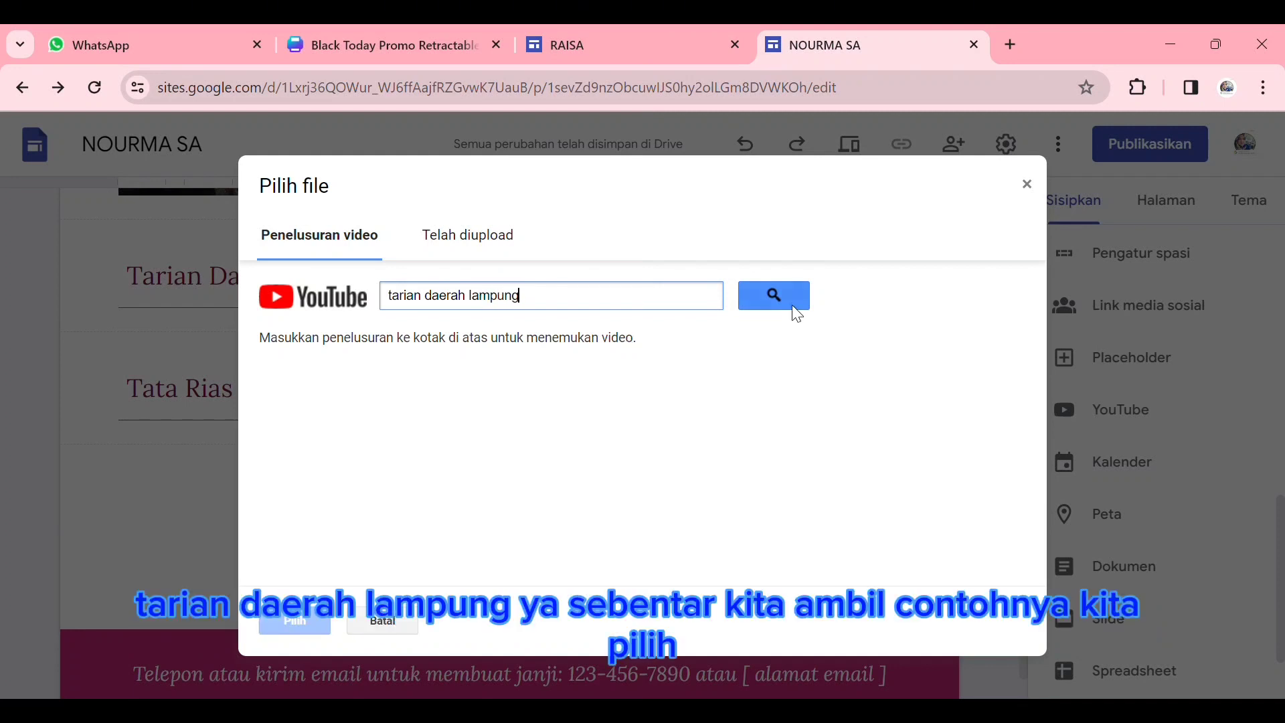
{"action": "type", "text": "g"}
{"action": "left_click", "coordinate": [793, 305]}
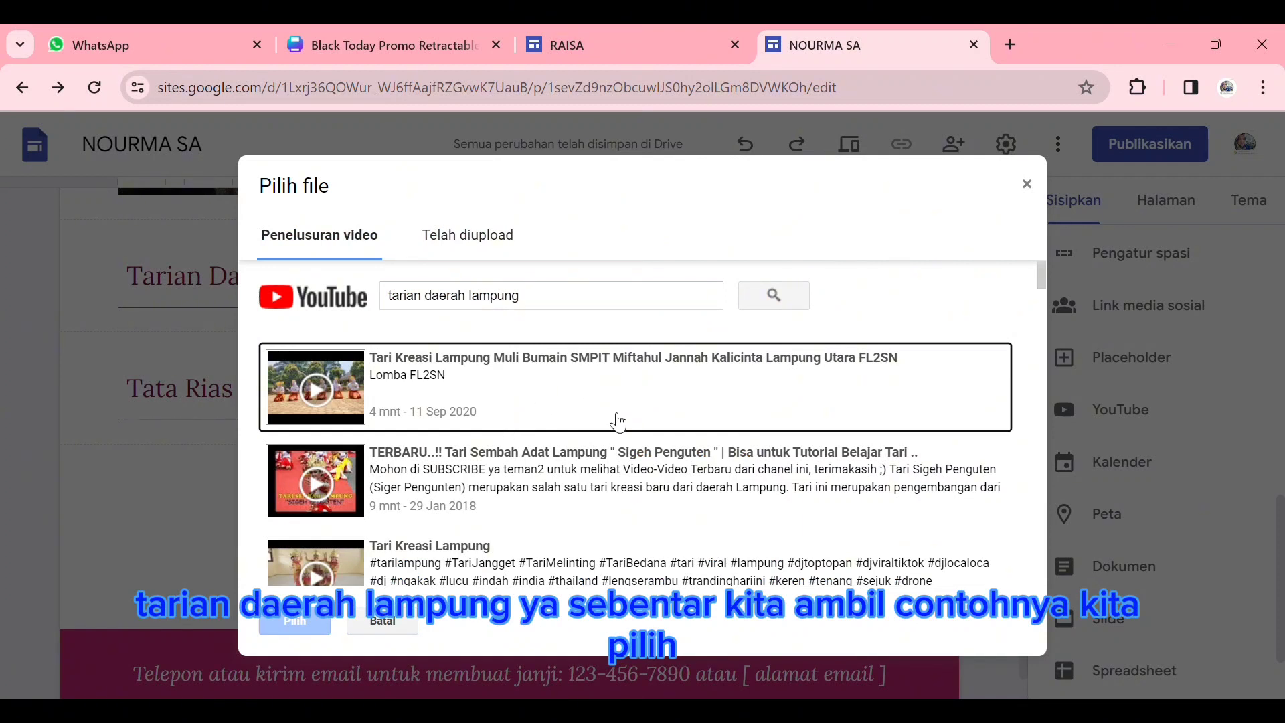
{"action": "left_click", "coordinate": [601, 479]}
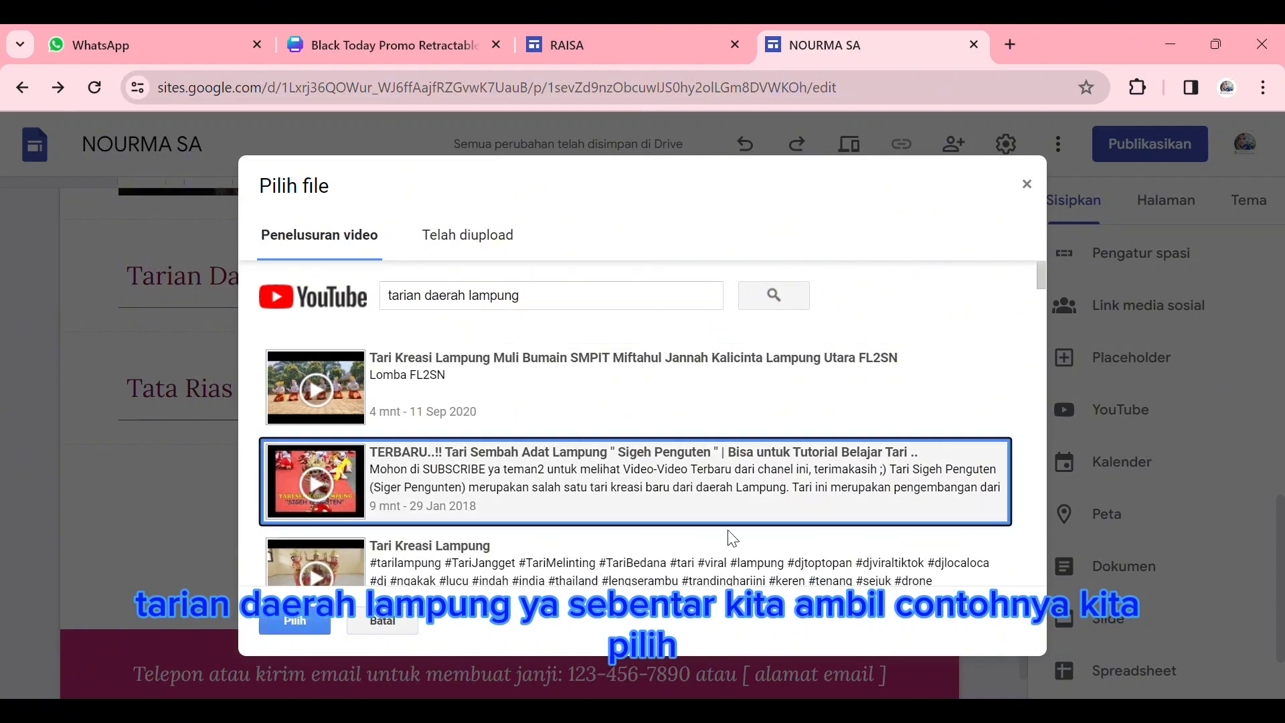
{"action": "left_click", "coordinate": [314, 626]}
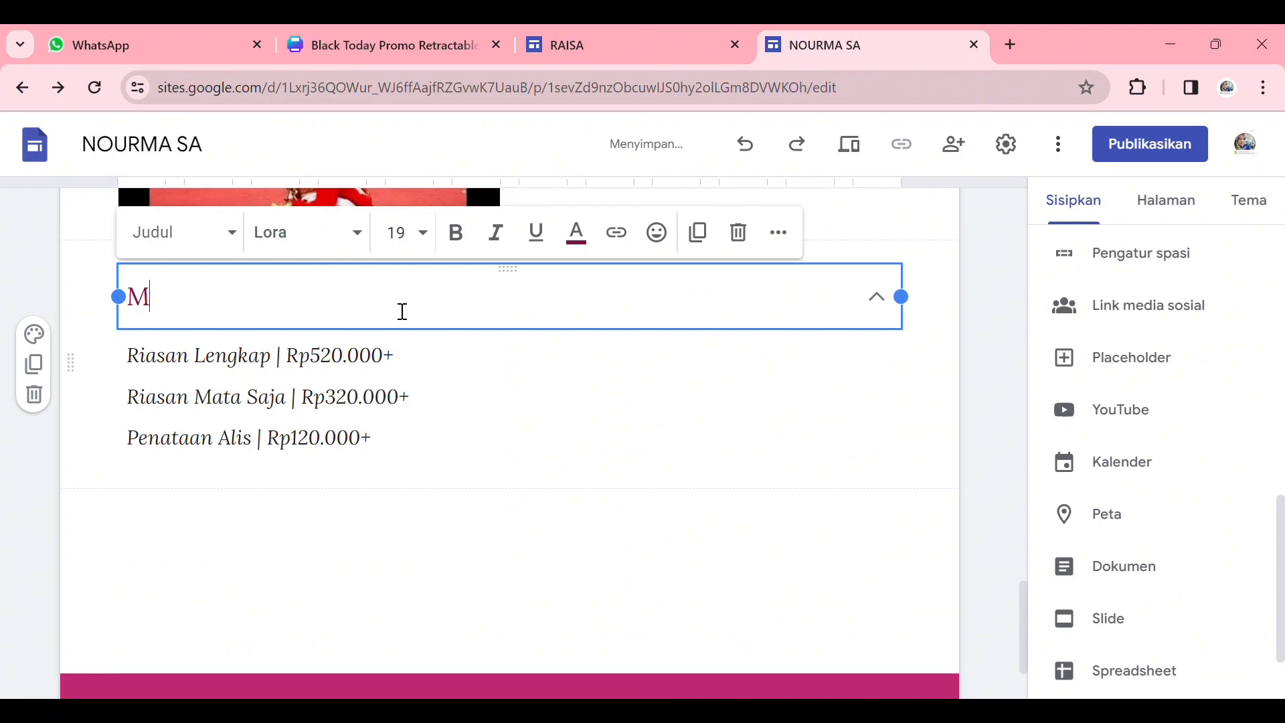
- Replace the "Tata Rias" heading with "Makanan Khas daerah lampung" and clear the makeup price list beneath it
{"action": "type", "text": "akanan Khas"}
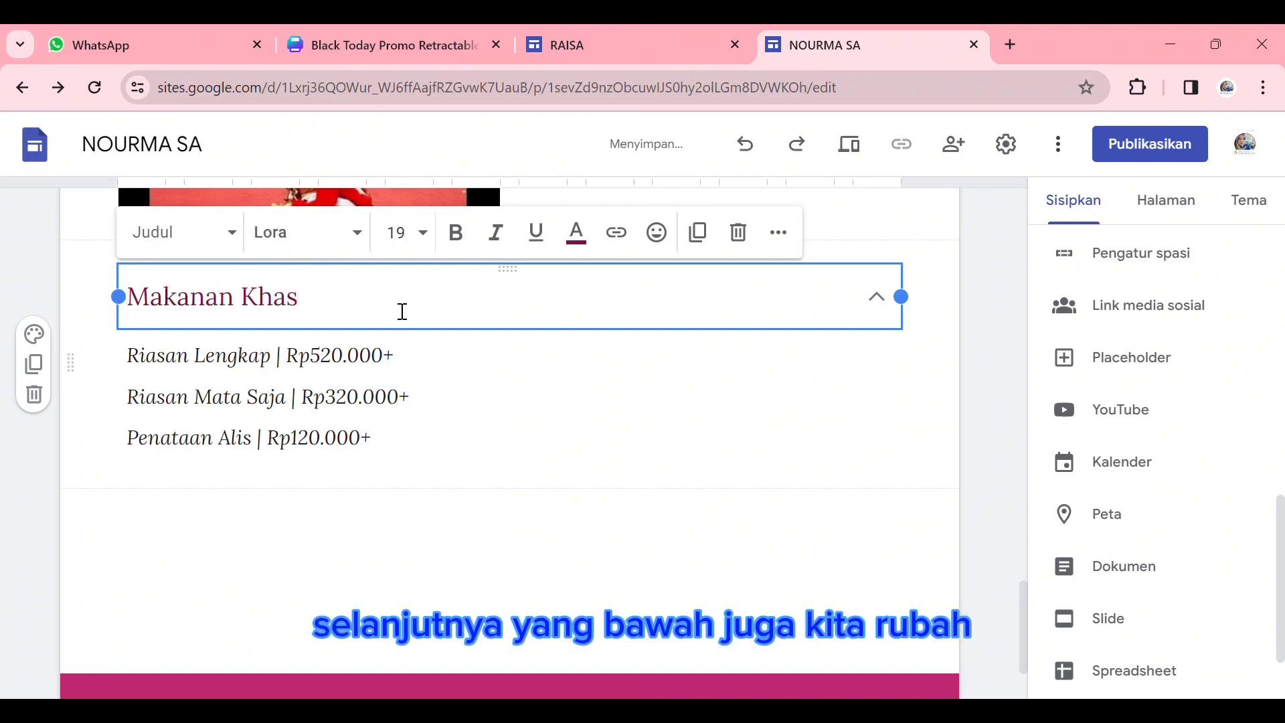
{"action": "type", "text": " daerah lamp"}
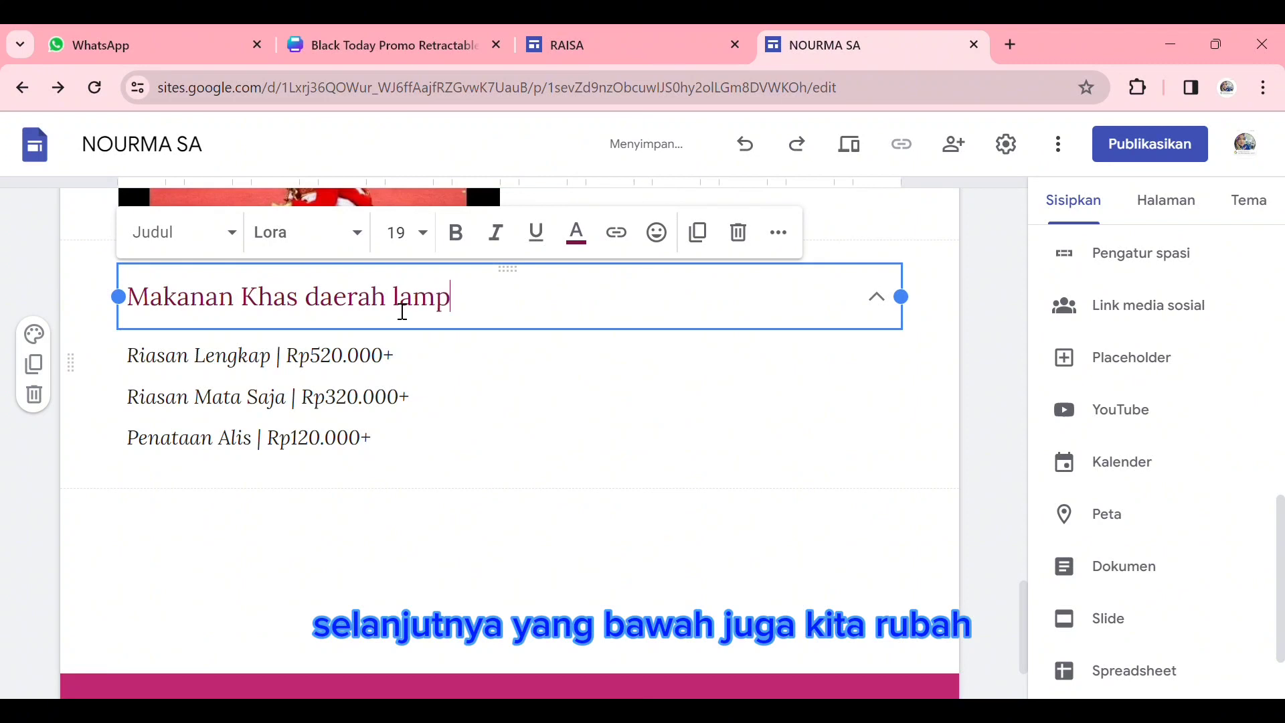
{"action": "type", "text": "ung"}
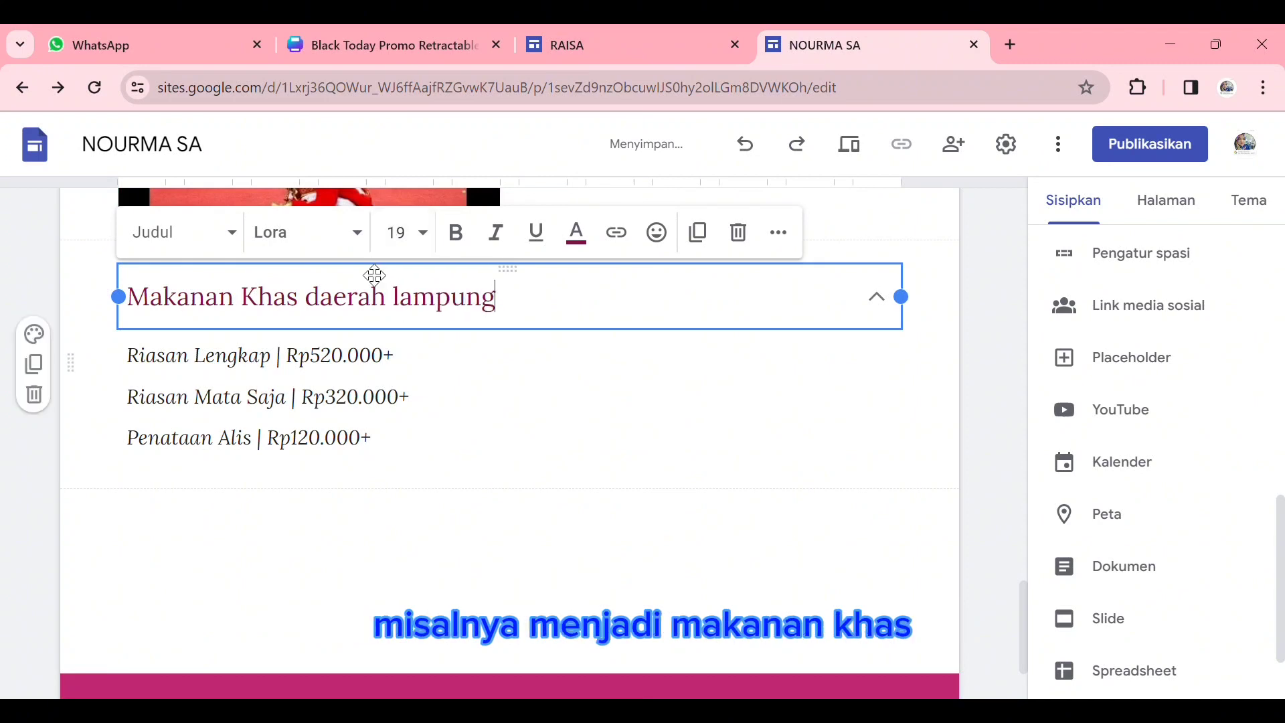
{"action": "left_click_drag", "start_coordinate": [127, 354], "coordinate": [412, 460]}
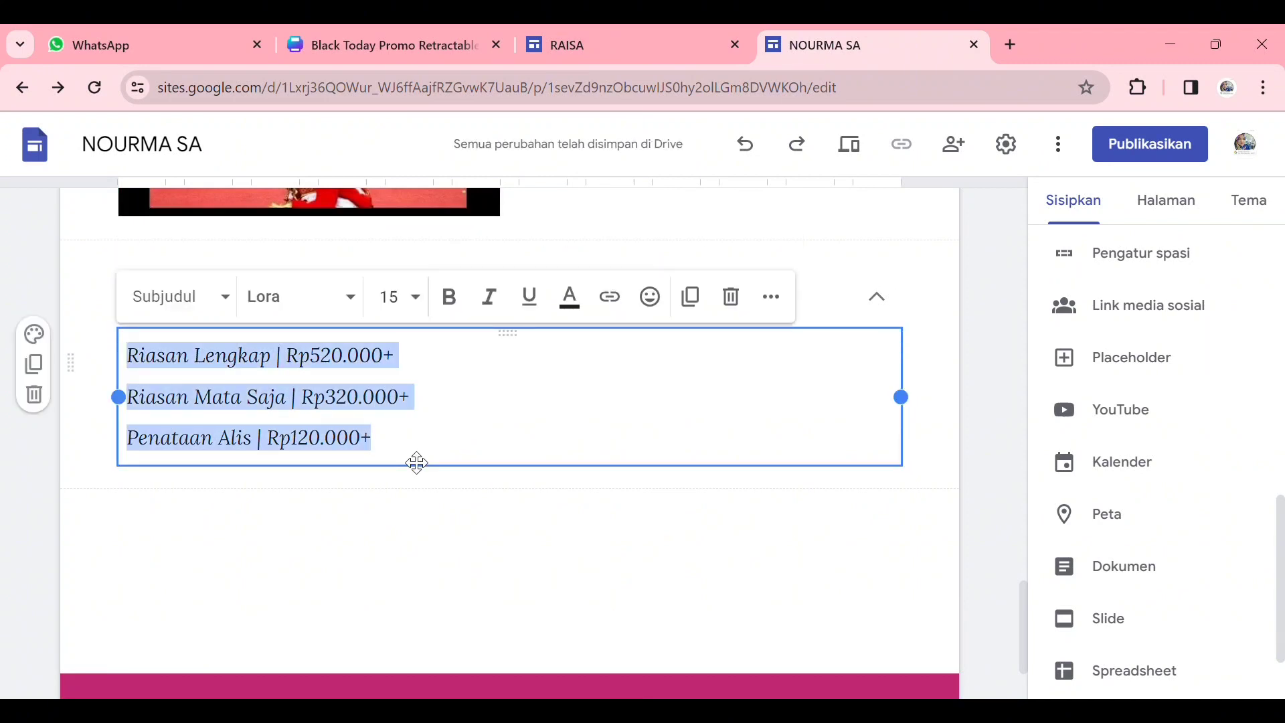
{"action": "key", "text": "BackSpace"}
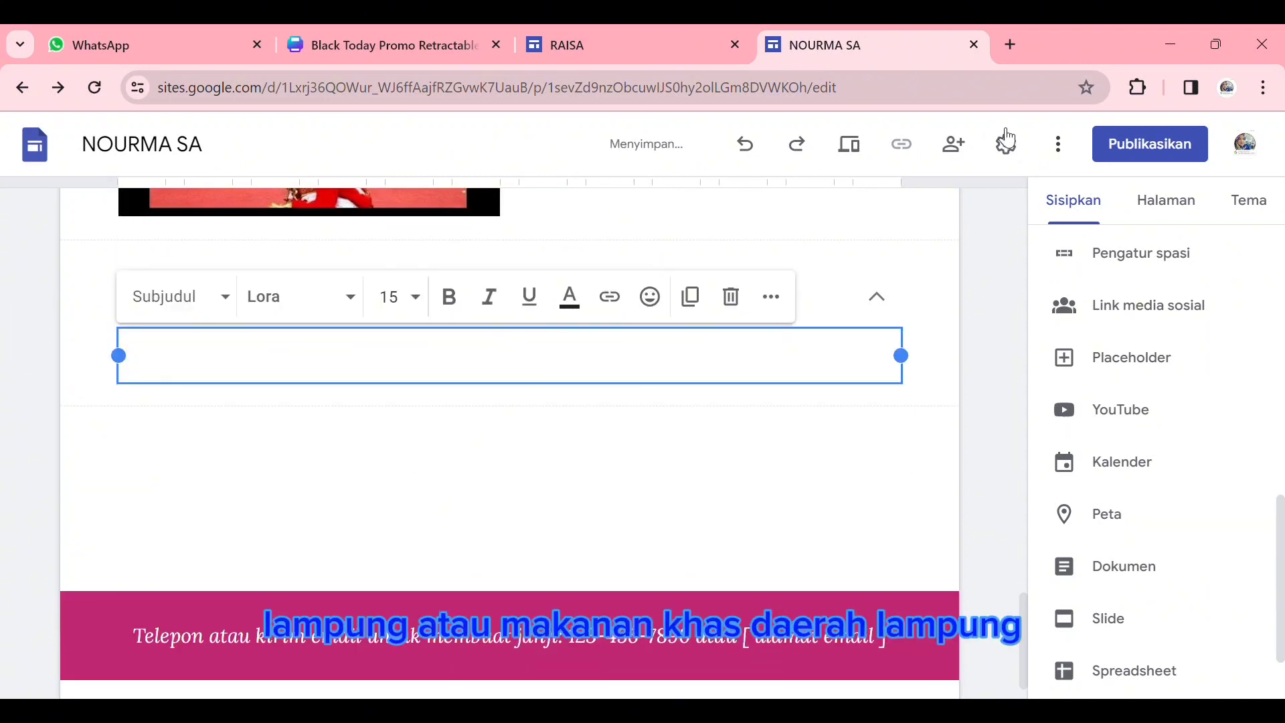
- Search Google Images for "makanan daerah lampung" and insert the photo of yellow fish soup in a white bowl below the "Makanan Khas" heading
{"action": "scroll", "coordinate": [1146, 306], "scroll_direction": "up", "scroll_amount": 15}
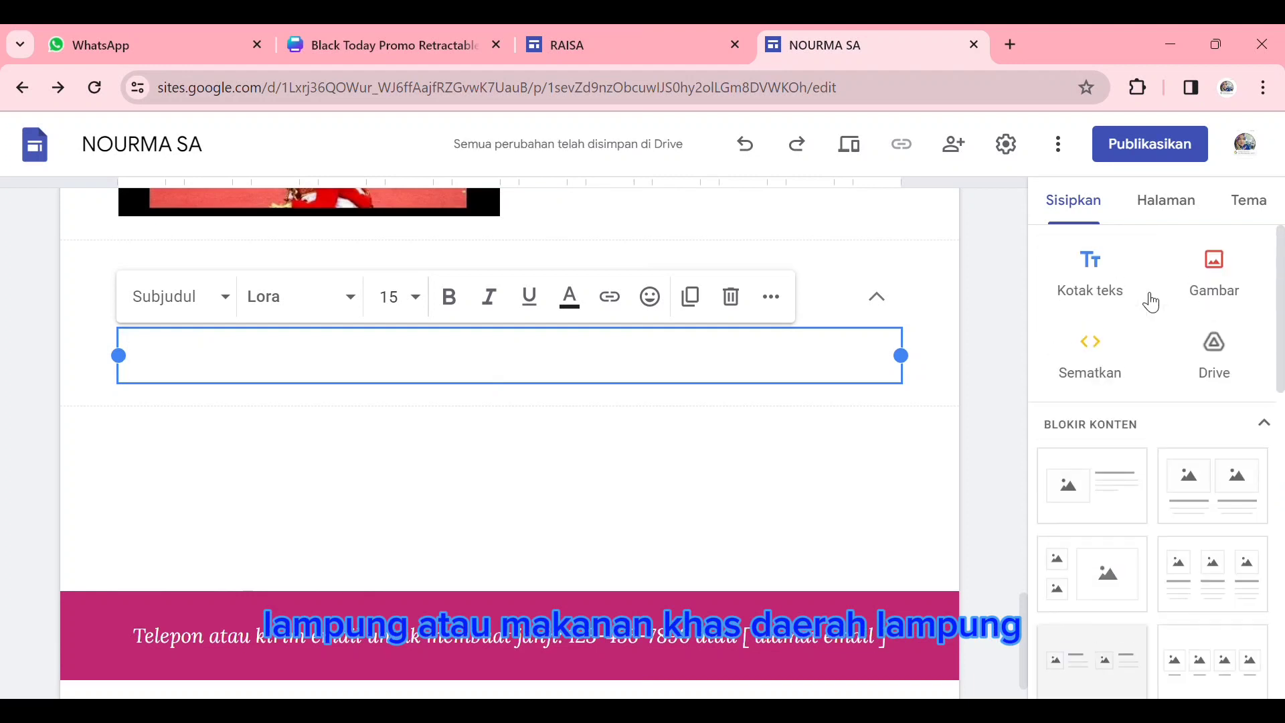
{"action": "left_click", "coordinate": [1234, 290]}
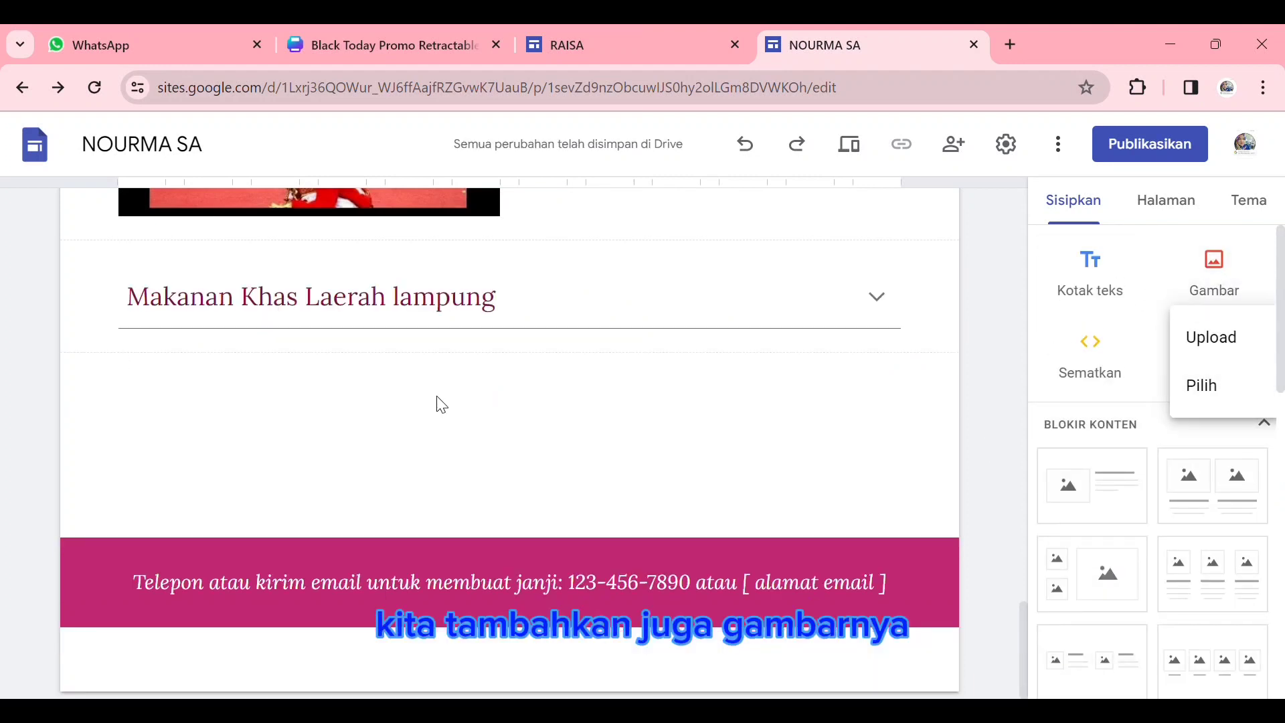
{"action": "left_click", "coordinate": [1228, 380]}
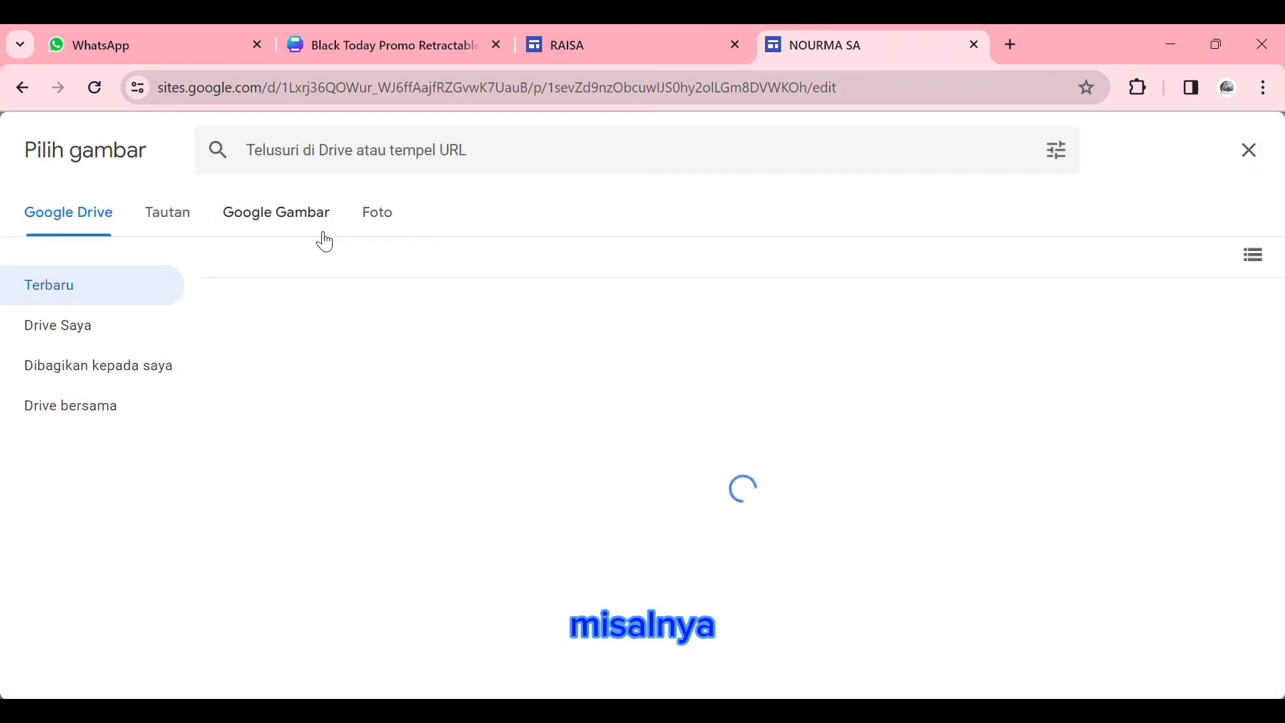
{"action": "left_click", "coordinate": [316, 221]}
{"action": "left_click", "coordinate": [459, 153]}
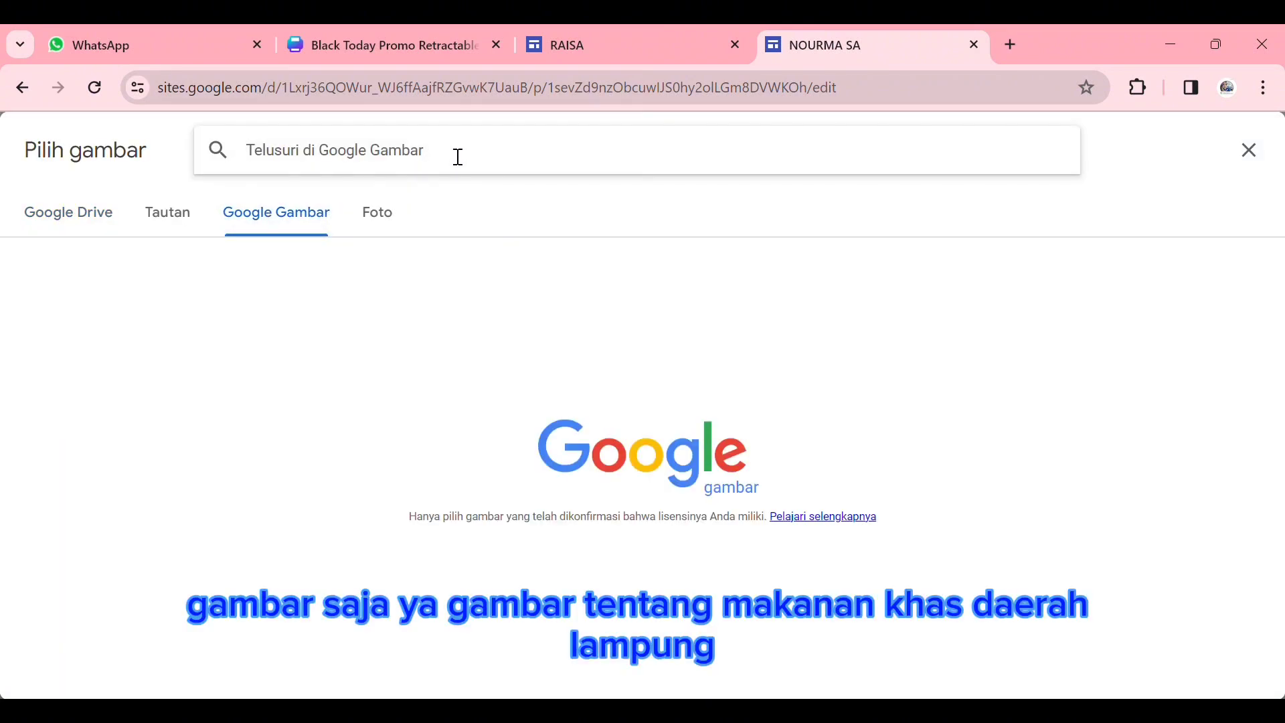
{"action": "type", "text": "makanan "}
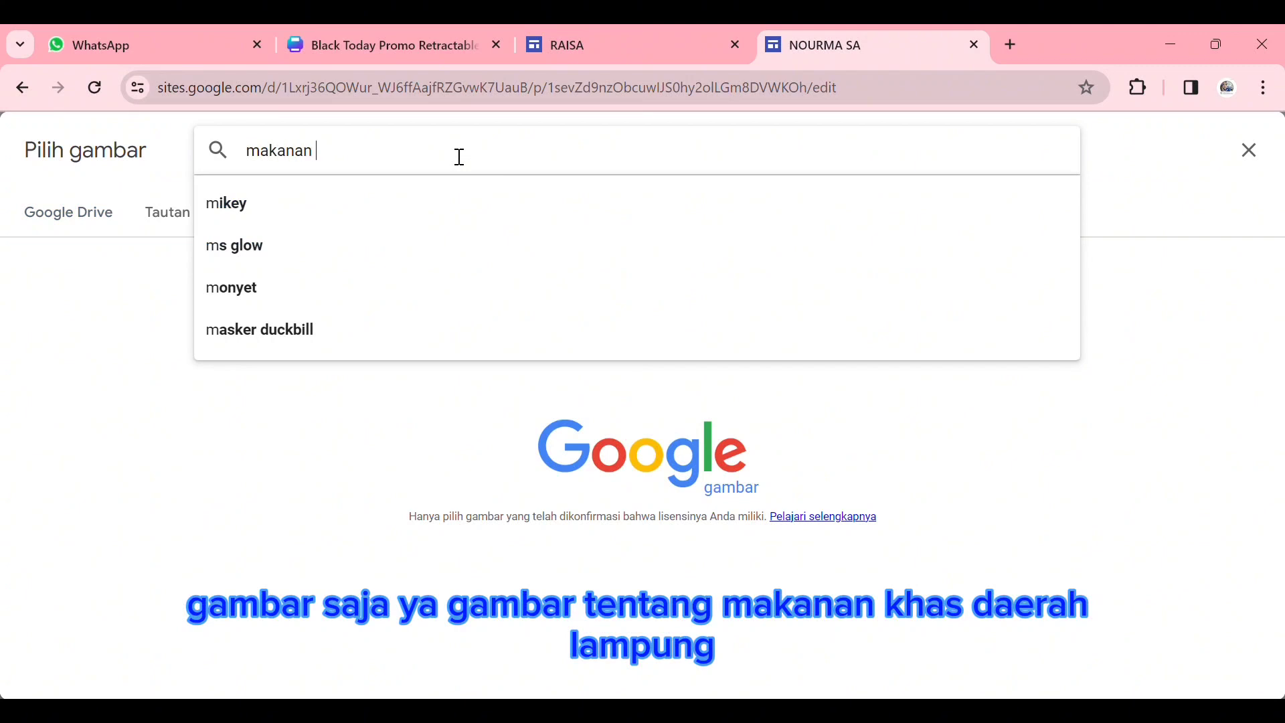
{"action": "type", "text": "daera"}
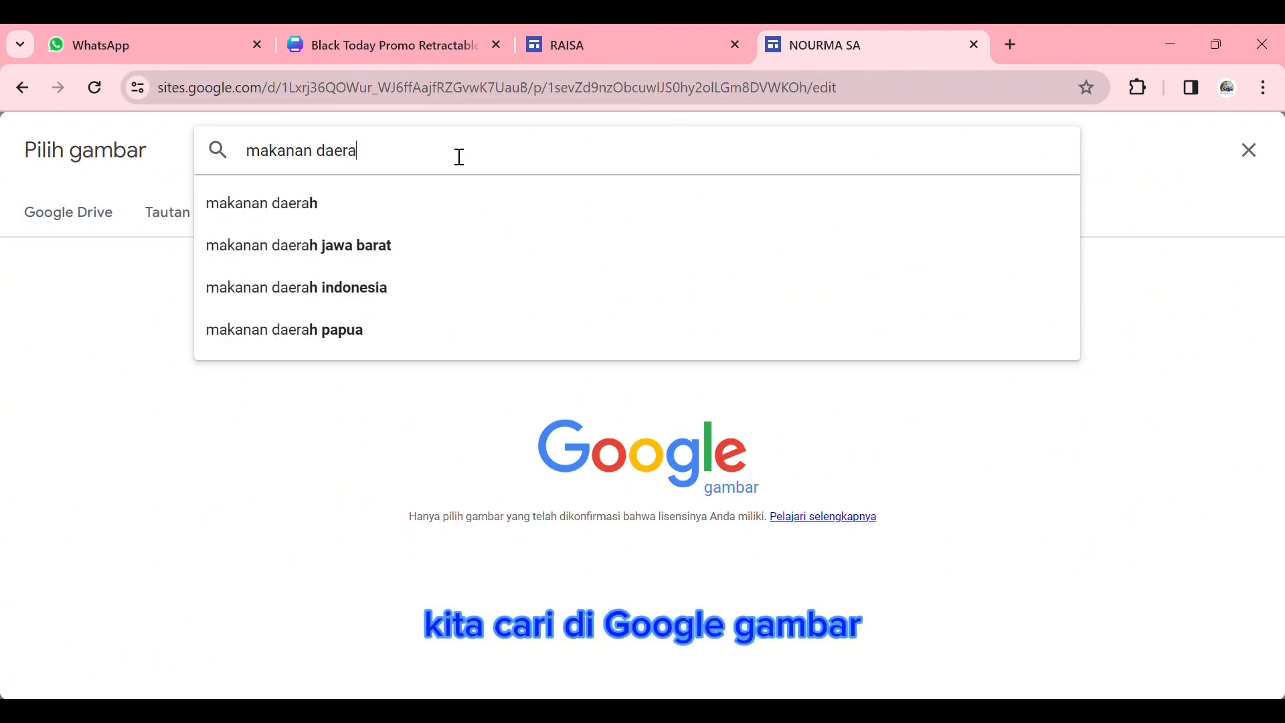
{"action": "type", "text": "h lampung"}
{"action": "key", "text": "Return"}
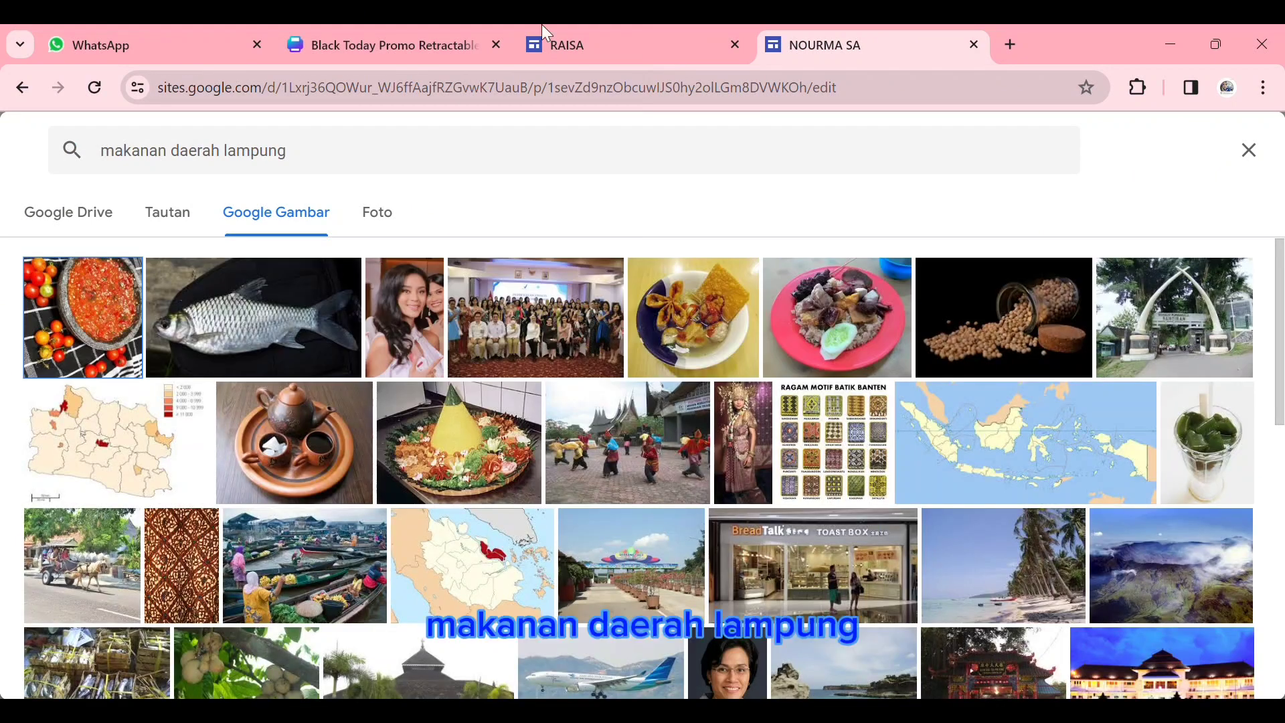
{"action": "scroll", "coordinate": [395, 582], "scroll_direction": "down", "scroll_amount": 5}
{"action": "left_click", "coordinate": [395, 583]}
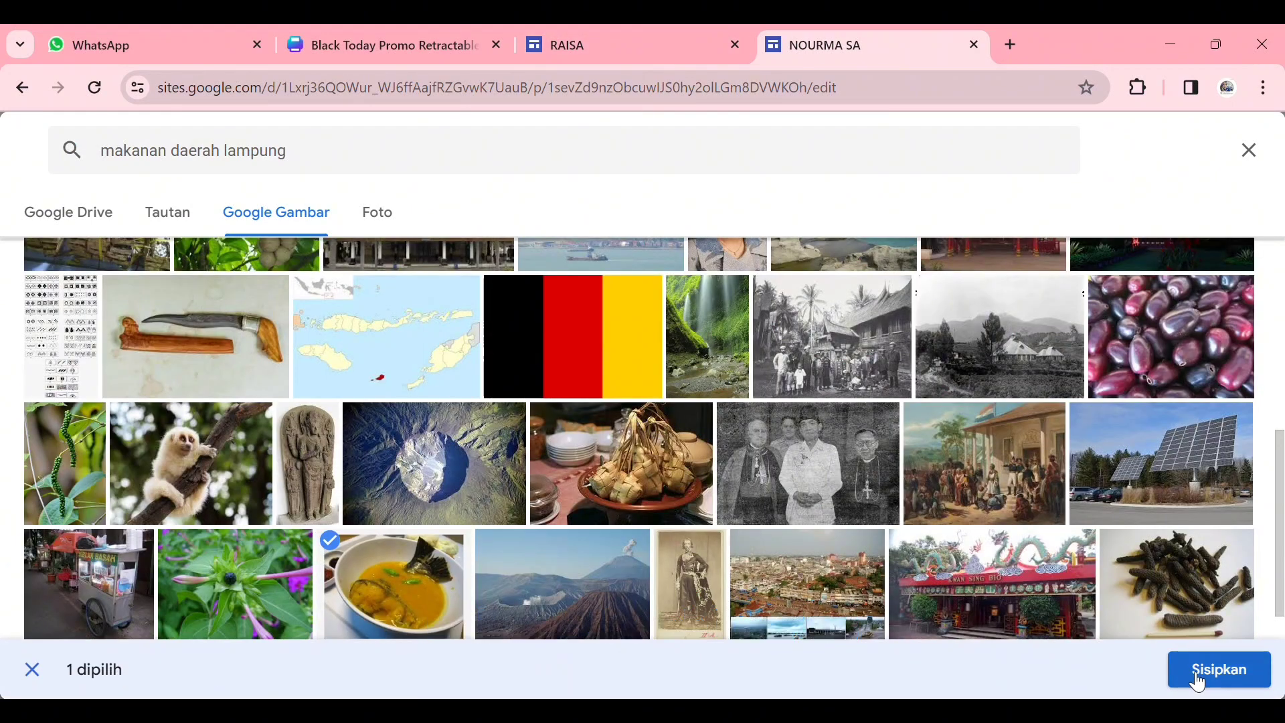
{"action": "left_click", "coordinate": [1198, 681]}
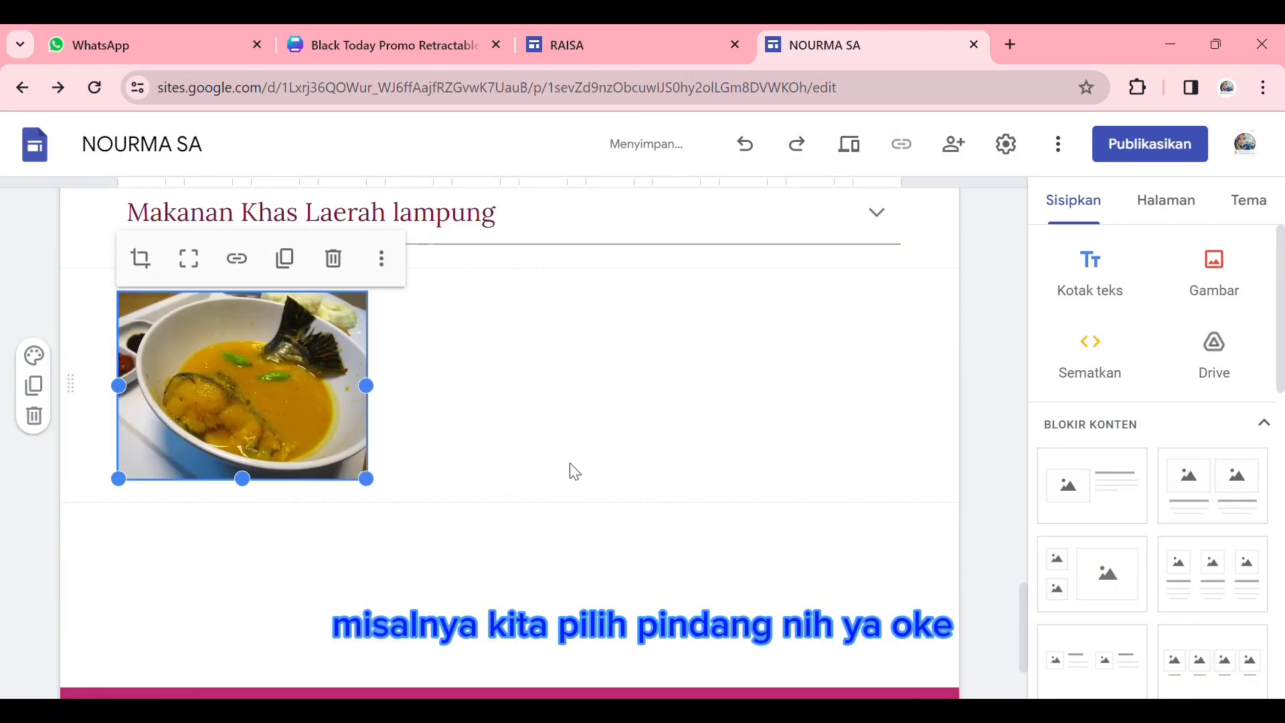
- Review the whole Jelajah Lampung page, from its header to the food photo, and open the ABOUT ME page
{"action": "scroll", "coordinate": [466, 402], "scroll_direction": "up", "scroll_amount": 4}
{"action": "scroll", "coordinate": [467, 402], "scroll_direction": "up", "scroll_amount": 10}
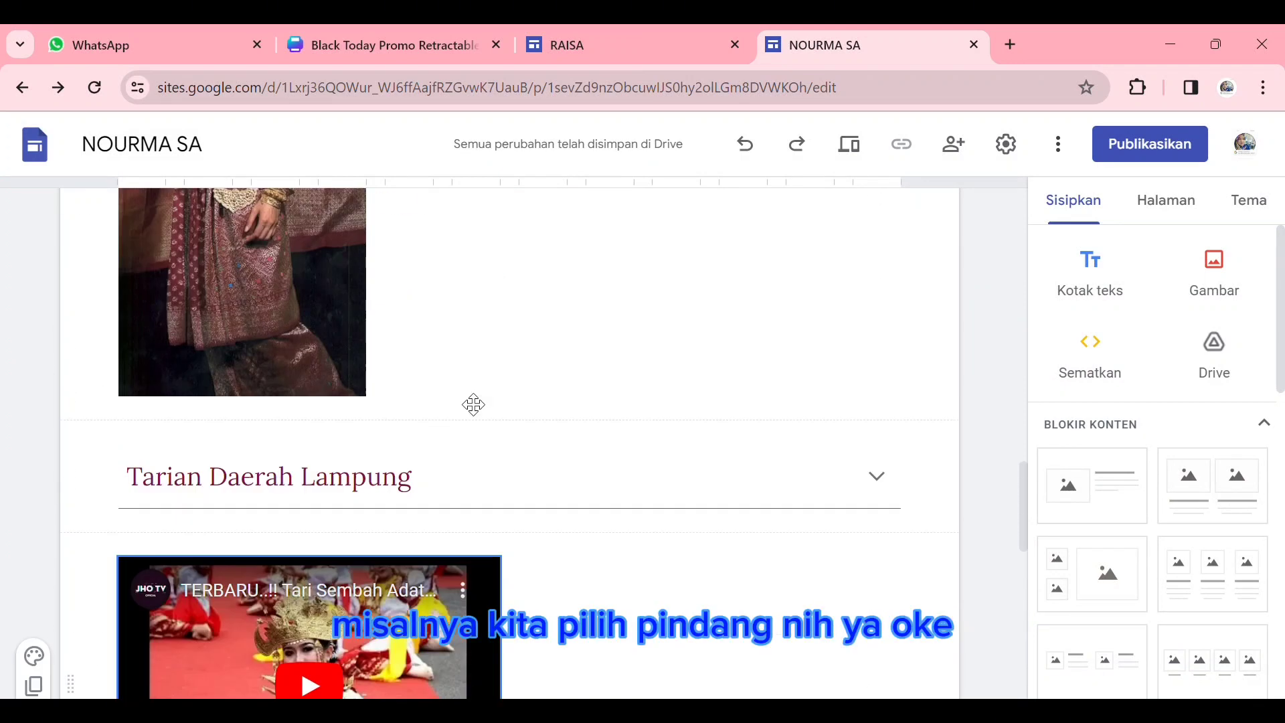
{"action": "scroll", "coordinate": [464, 399], "scroll_direction": "up", "scroll_amount": 6}
{"action": "scroll", "coordinate": [464, 400], "scroll_direction": "down", "scroll_amount": 15}
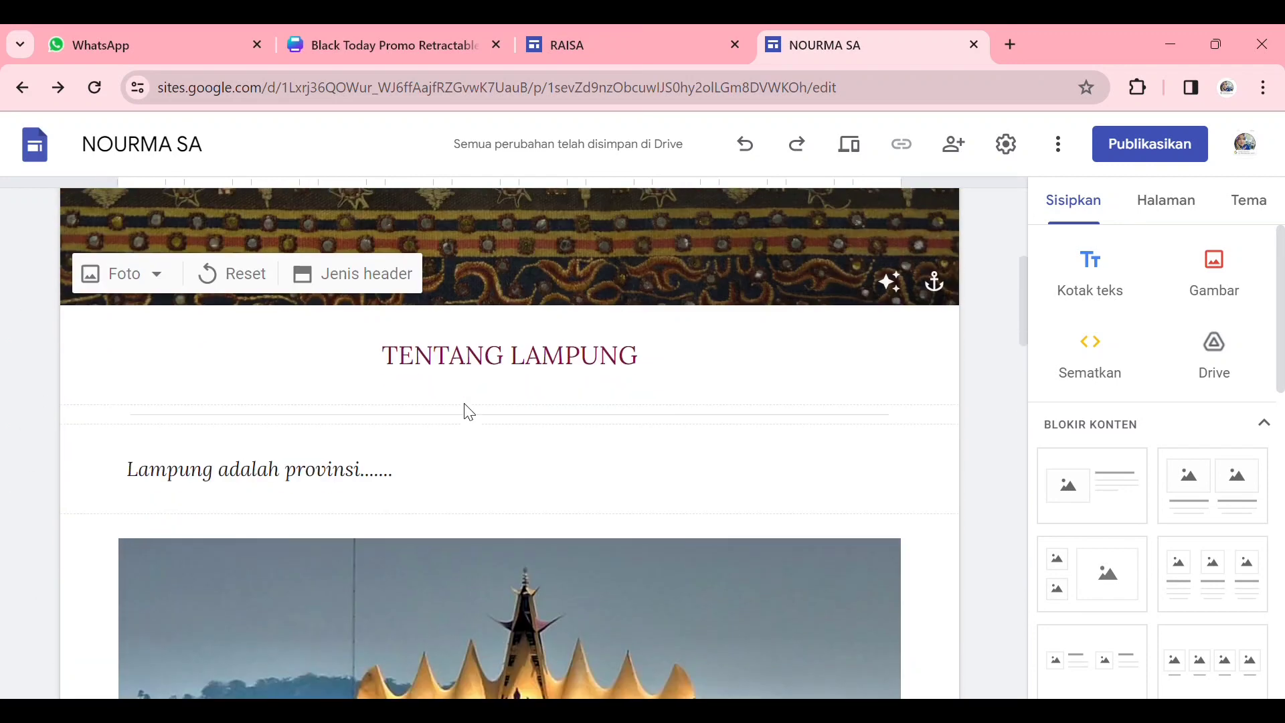
{"action": "scroll", "coordinate": [469, 413], "scroll_direction": "down", "scroll_amount": 8}
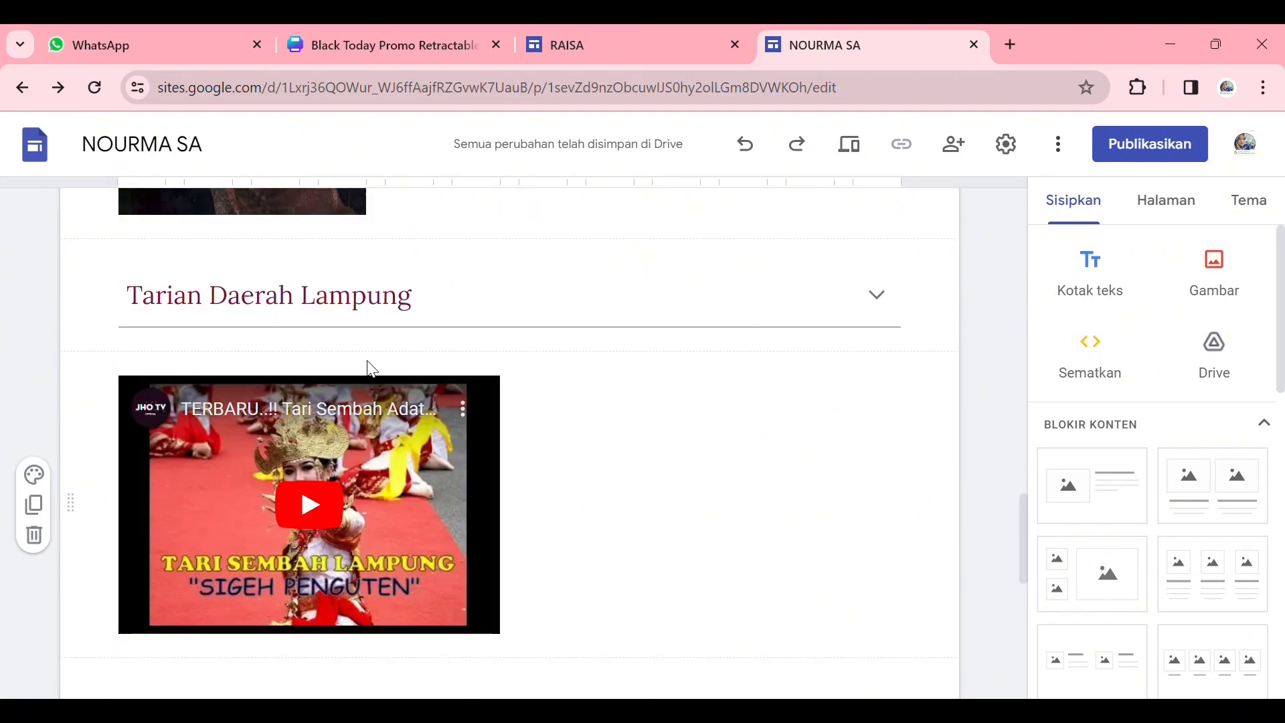
{"action": "scroll", "coordinate": [375, 368], "scroll_direction": "down", "scroll_amount": 4}
{"action": "scroll", "coordinate": [890, 400], "scroll_direction": "up", "scroll_amount": 15}
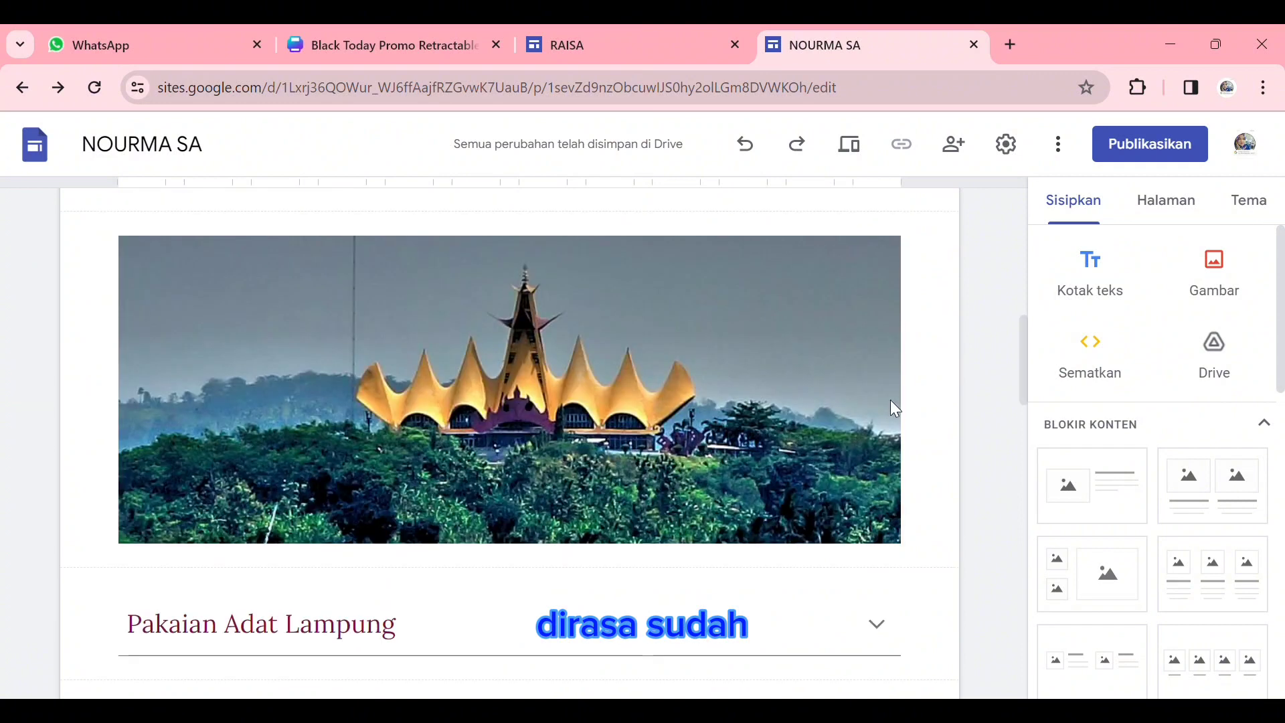
{"action": "left_click", "coordinate": [561, 228]}
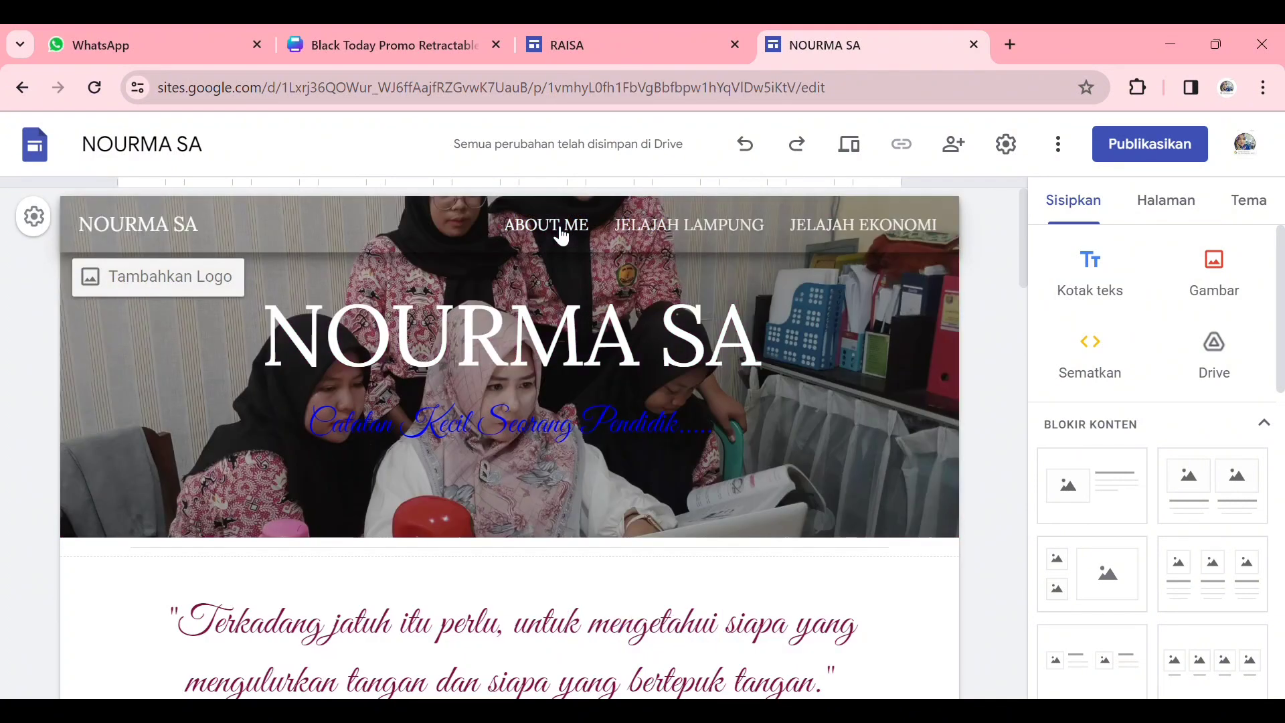
- Publish the site with "tentang" added in front of the suggested web address
{"action": "left_click", "coordinate": [1147, 146]}
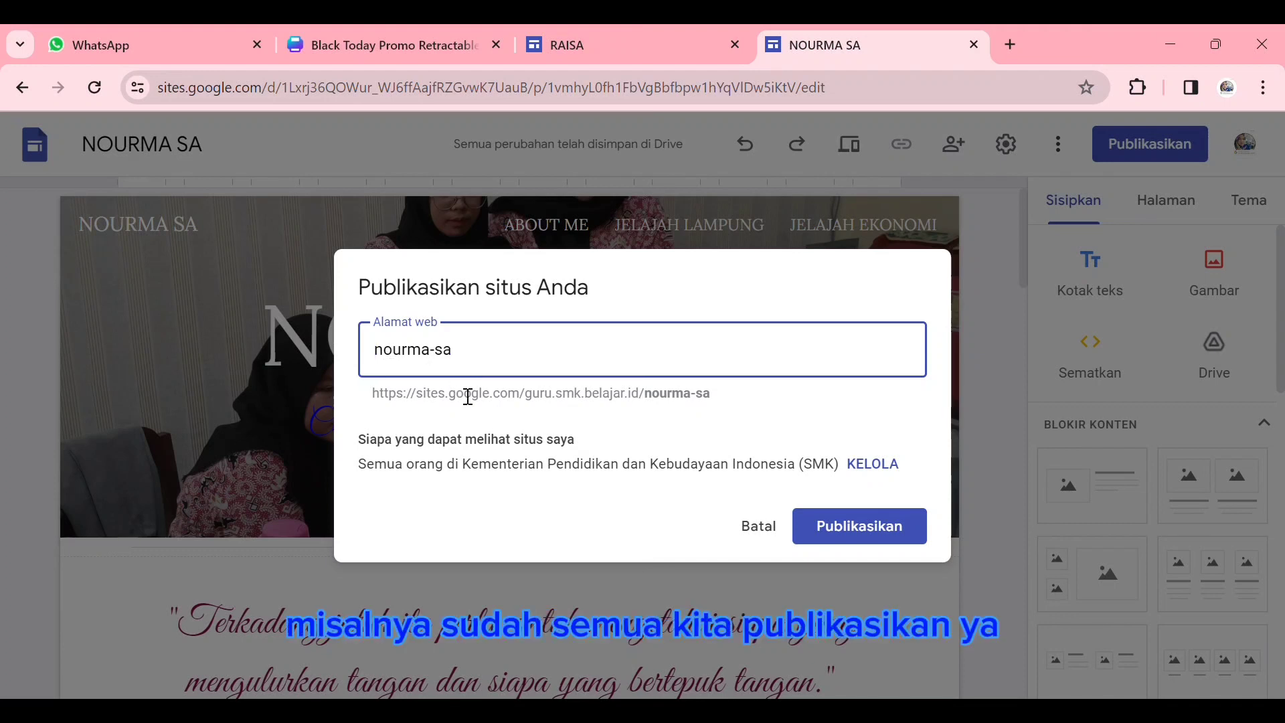
{"action": "type", "text": "tentang"}
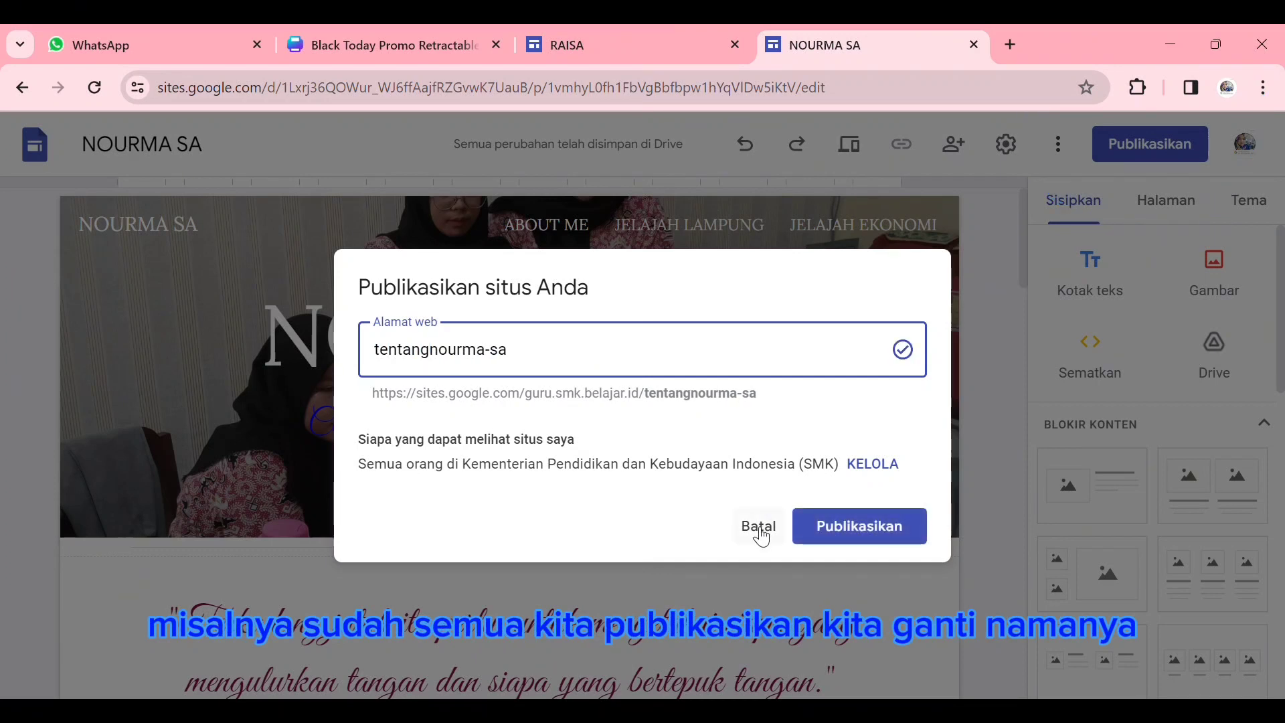
{"action": "left_click", "coordinate": [878, 528]}
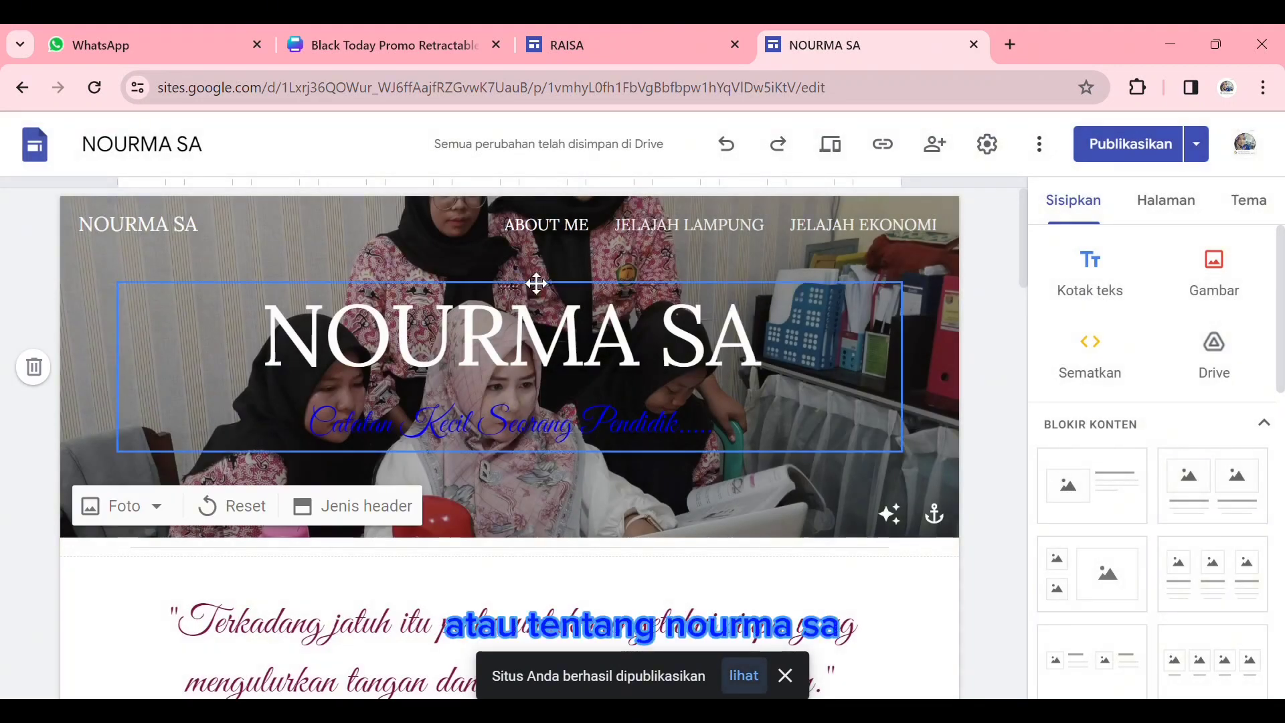
- Open the pre-publication review and compare the draft of the ABOUT ME page with its published version
{"action": "left_click", "coordinate": [1158, 144]}
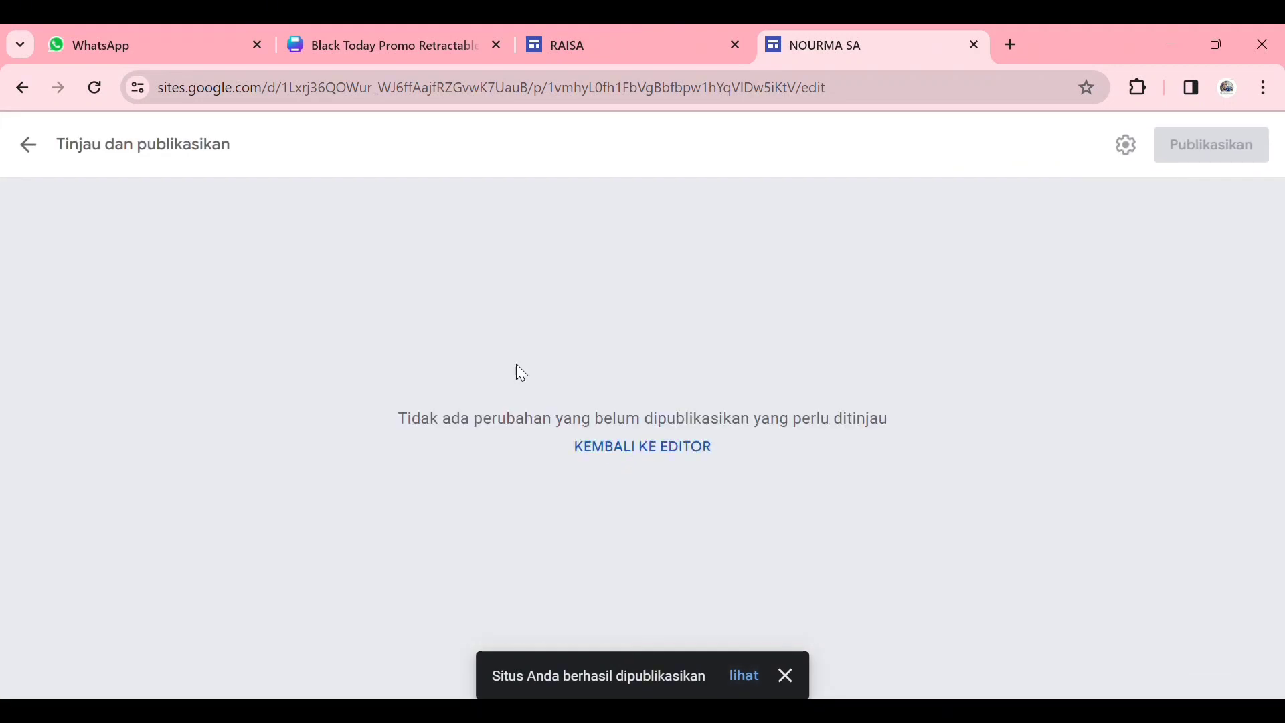
{"action": "left_click", "coordinate": [644, 447]}
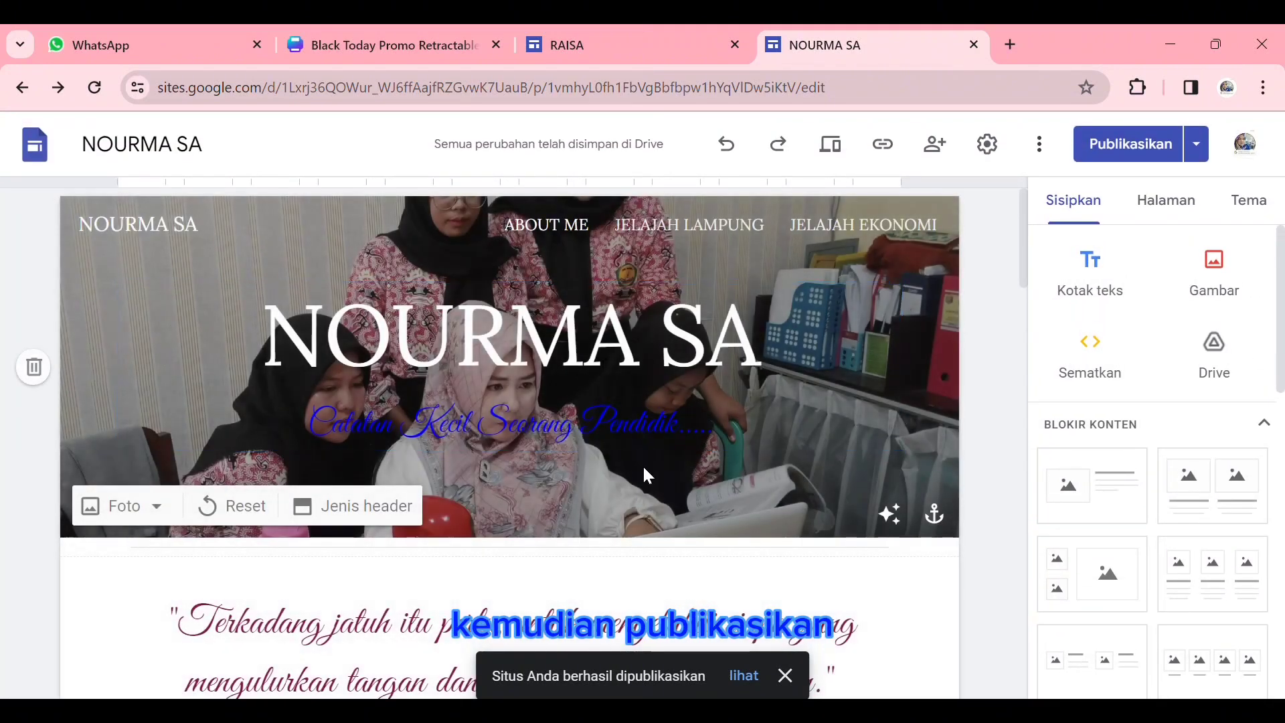
{"action": "left_click", "coordinate": [1124, 152]}
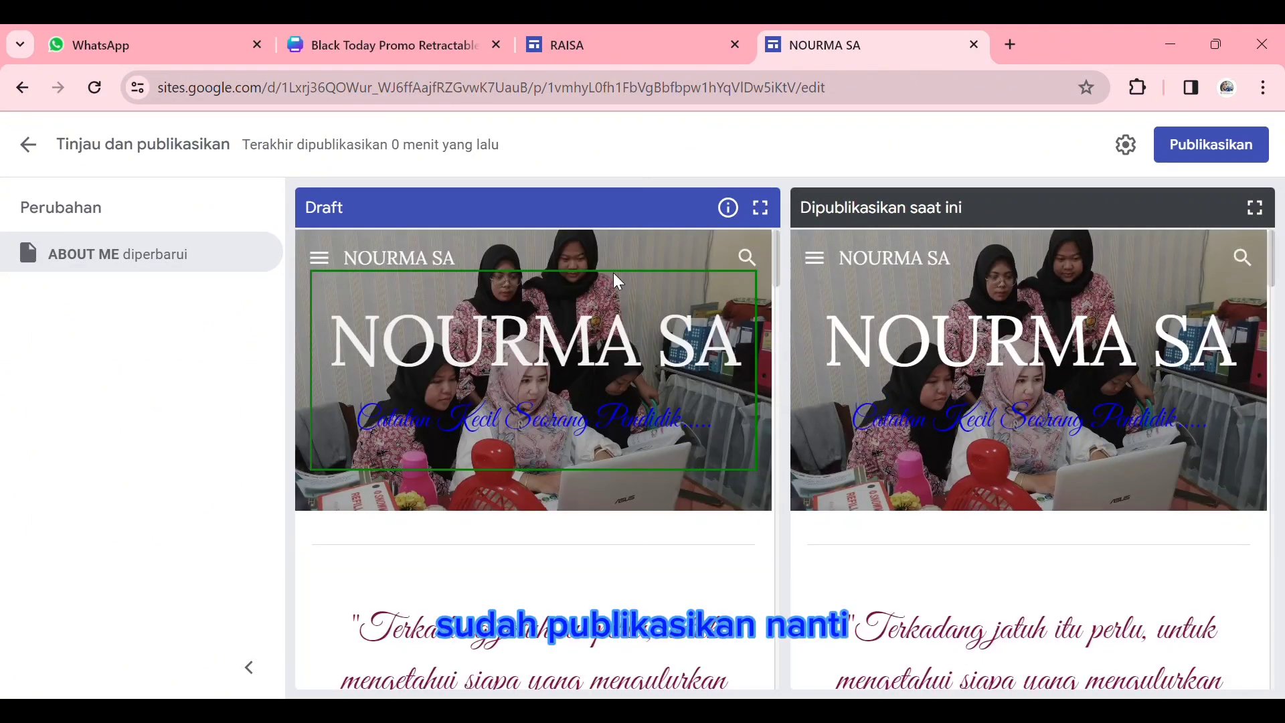
{"action": "scroll", "coordinate": [737, 362], "scroll_direction": "down", "scroll_amount": 4}
{"action": "scroll", "coordinate": [774, 376], "scroll_direction": "up", "scroll_amount": 4}
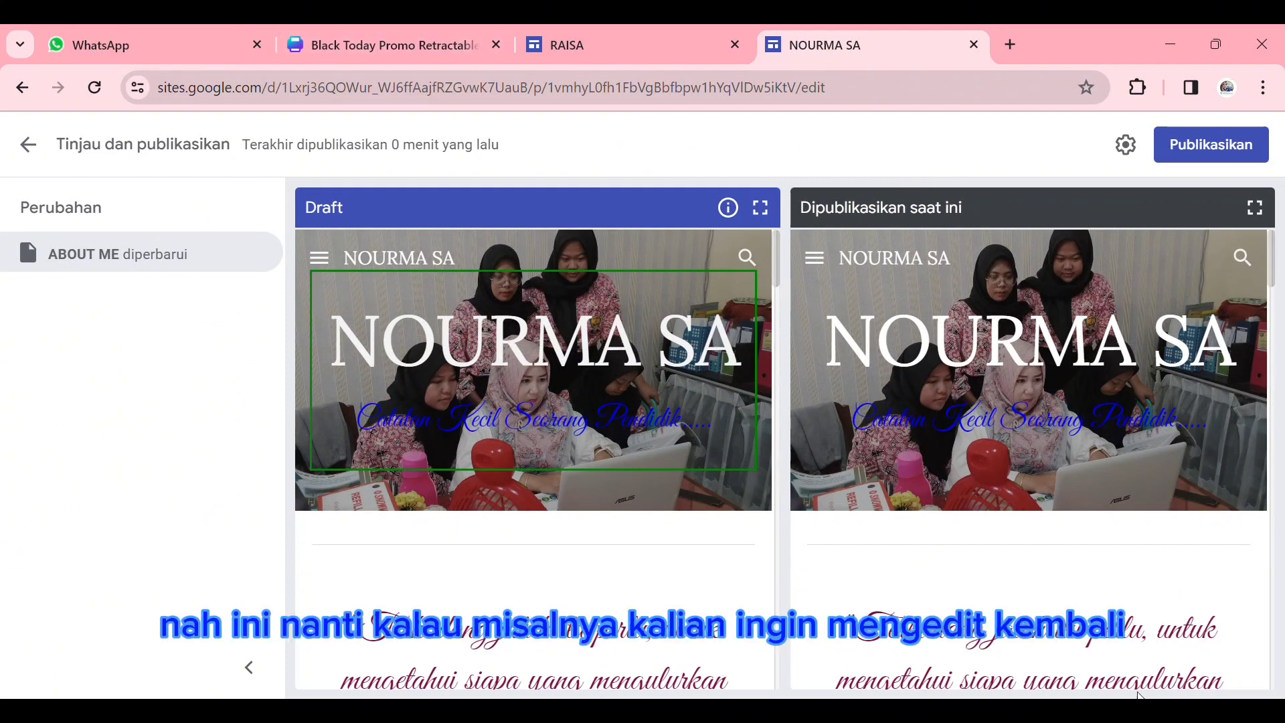
{"action": "scroll", "coordinate": [1017, 589], "scroll_direction": "down", "scroll_amount": 10}
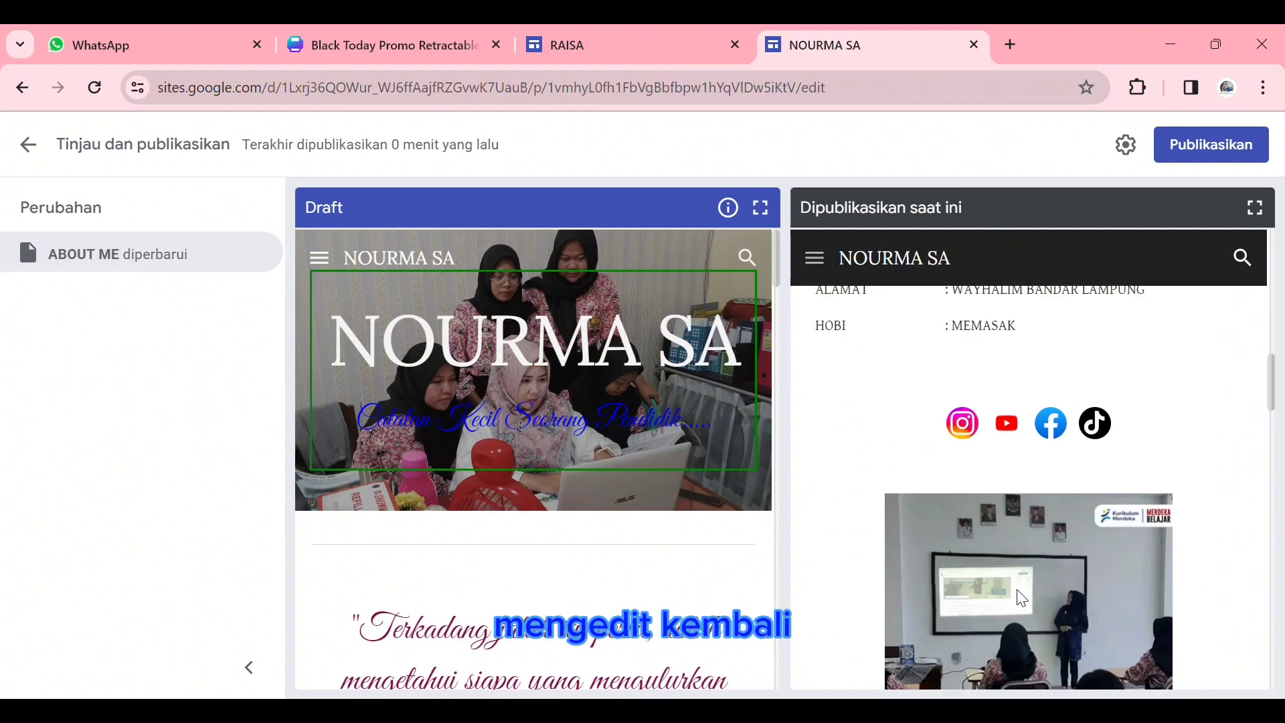
{"action": "scroll", "coordinate": [1022, 598], "scroll_direction": "up", "scroll_amount": 10}
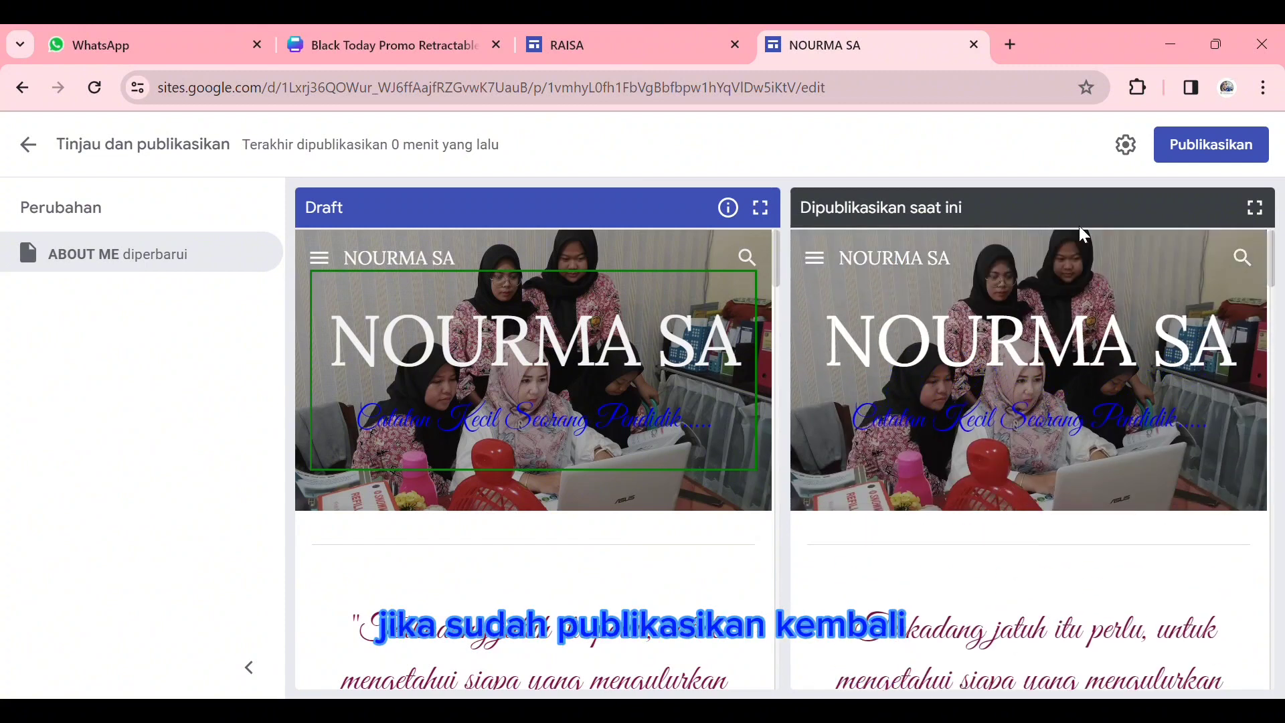
- Open the publish settings and examine the web address and the option requiring editors to review changes before publishing
{"action": "left_click", "coordinate": [1128, 161]}
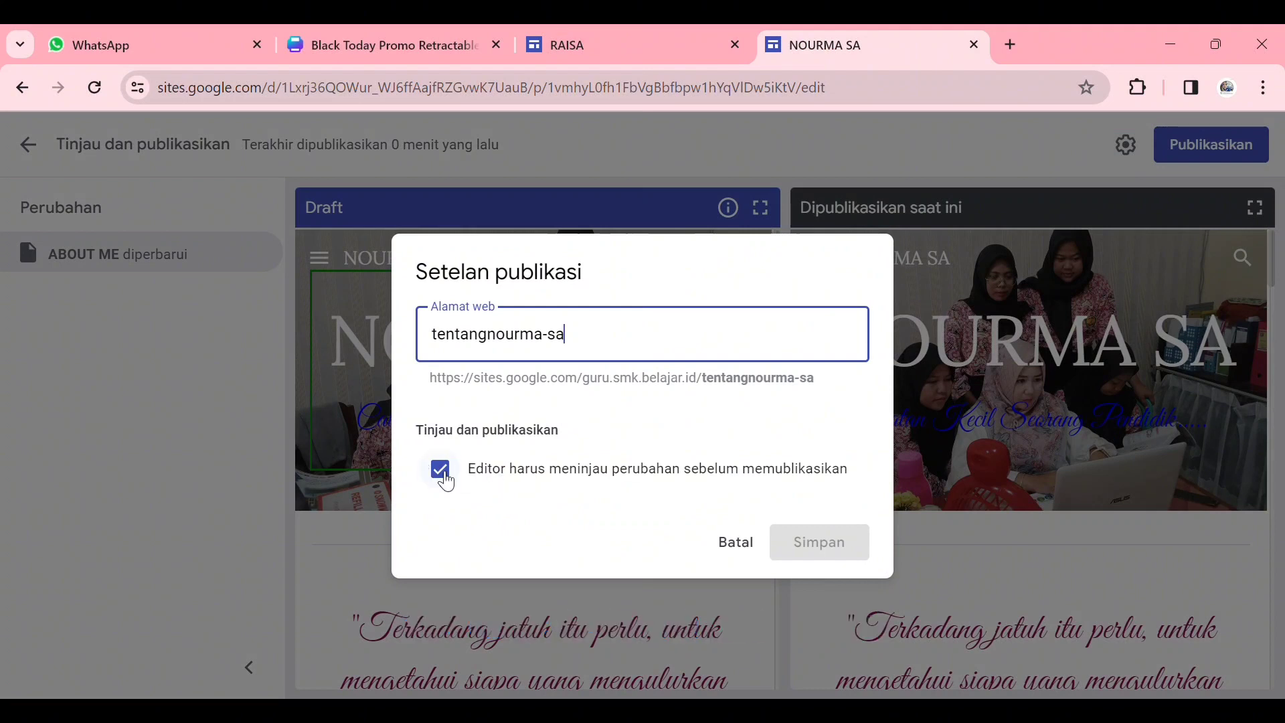
{"action": "left_click", "coordinate": [439, 469]}
{"action": "left_click", "coordinate": [440, 469]}
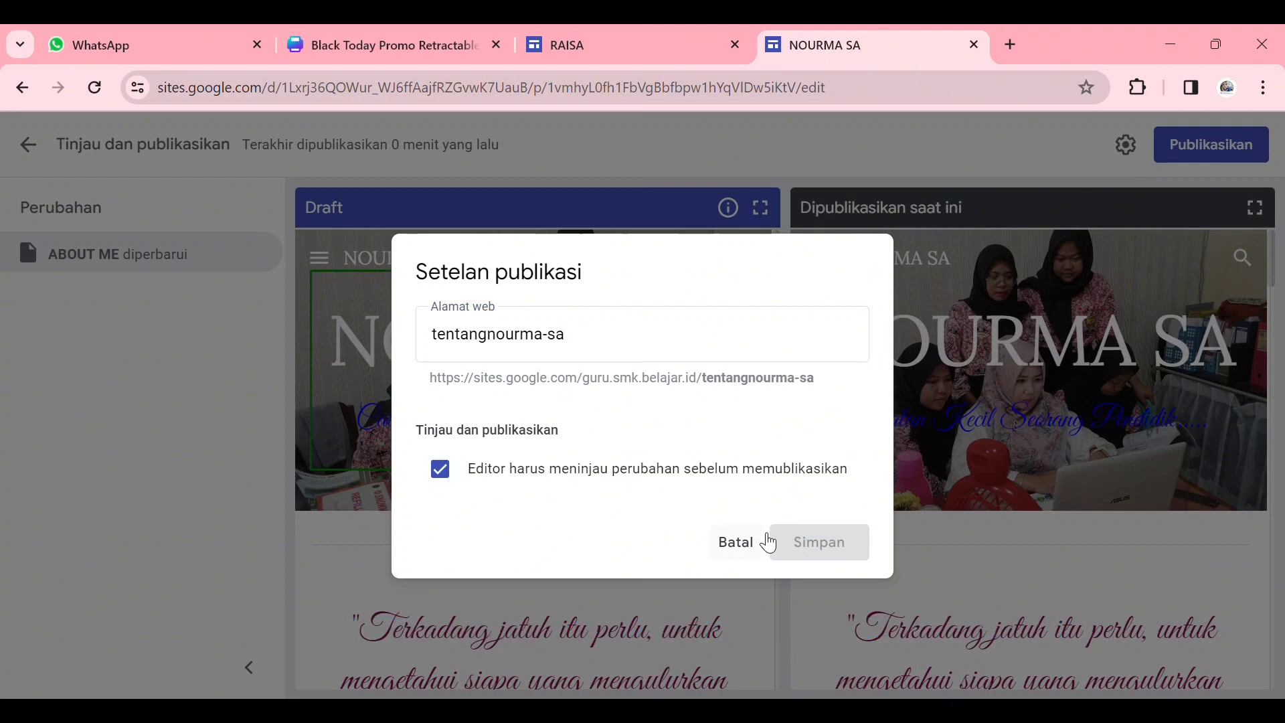
{"action": "left_click", "coordinate": [649, 359]}
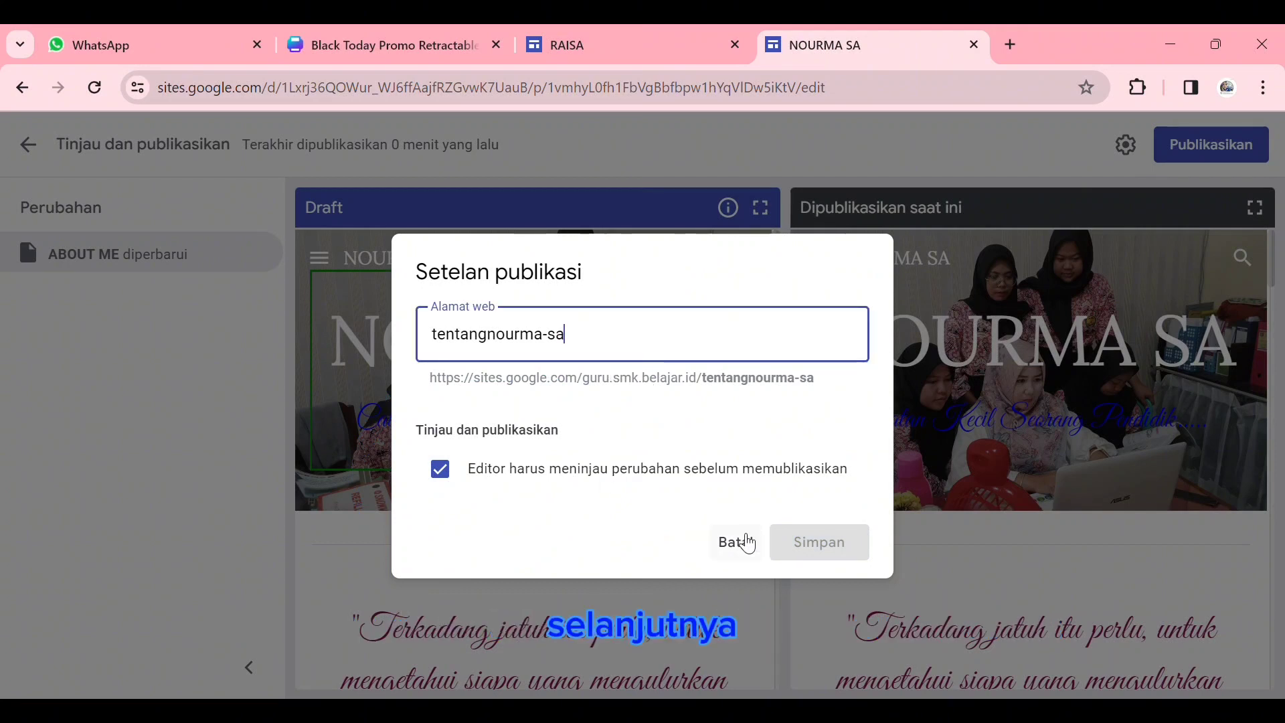
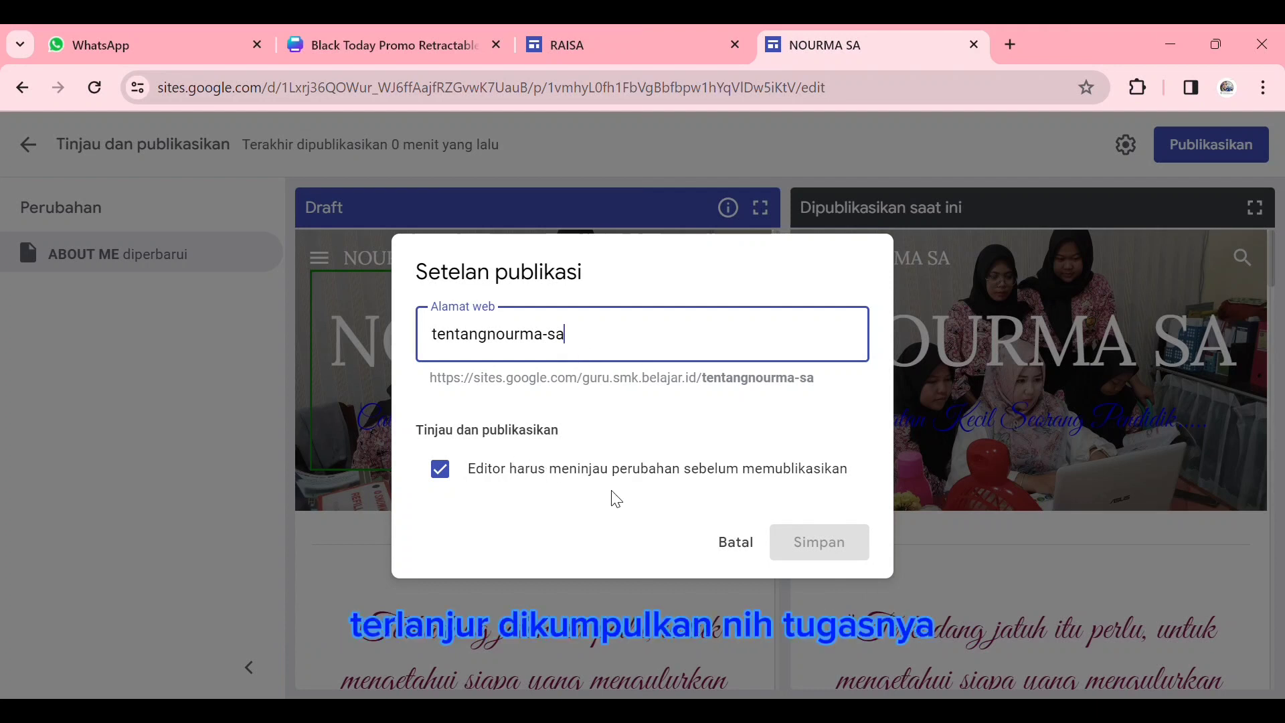
- Compare the draft and published versions of the ABOUT ME page down to the footer, and publish the reviewed changes
{"action": "left_click", "coordinate": [753, 544]}
{"action": "scroll", "coordinate": [982, 521], "scroll_direction": "down", "scroll_amount": 10}
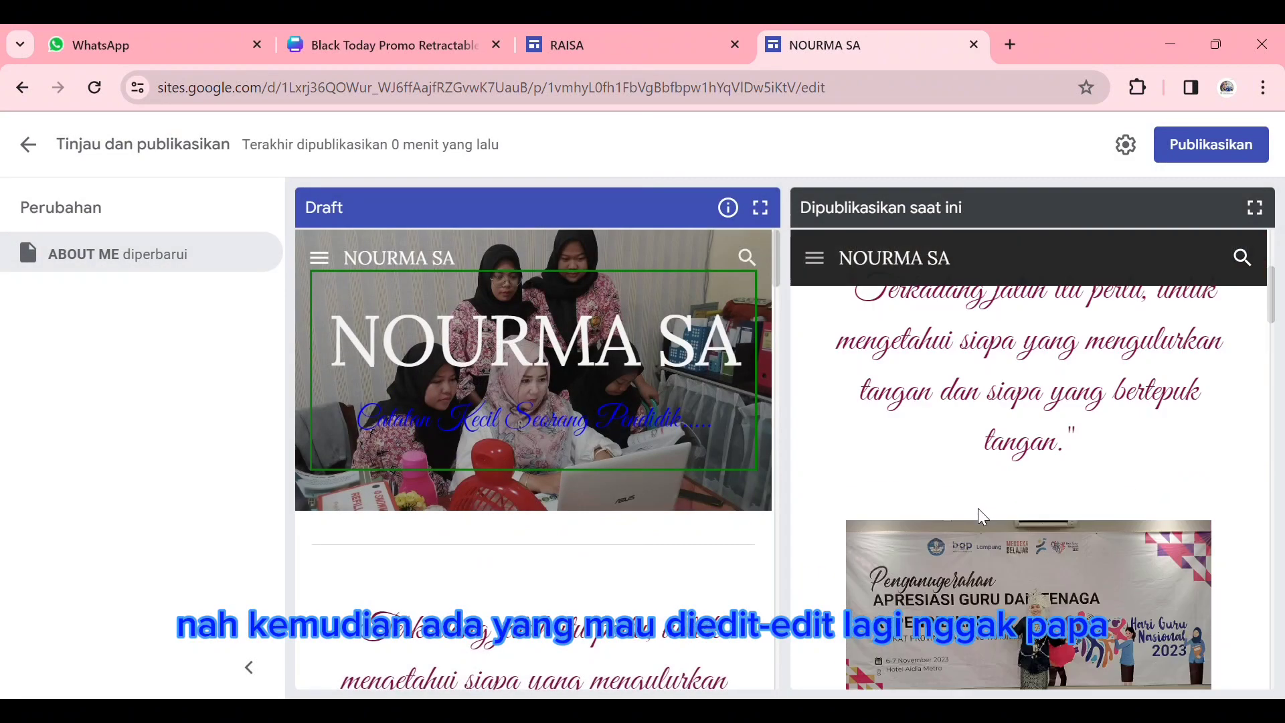
{"action": "scroll", "coordinate": [979, 522], "scroll_direction": "down", "scroll_amount": 5}
{"action": "scroll", "coordinate": [741, 499], "scroll_direction": "down", "scroll_amount": 10}
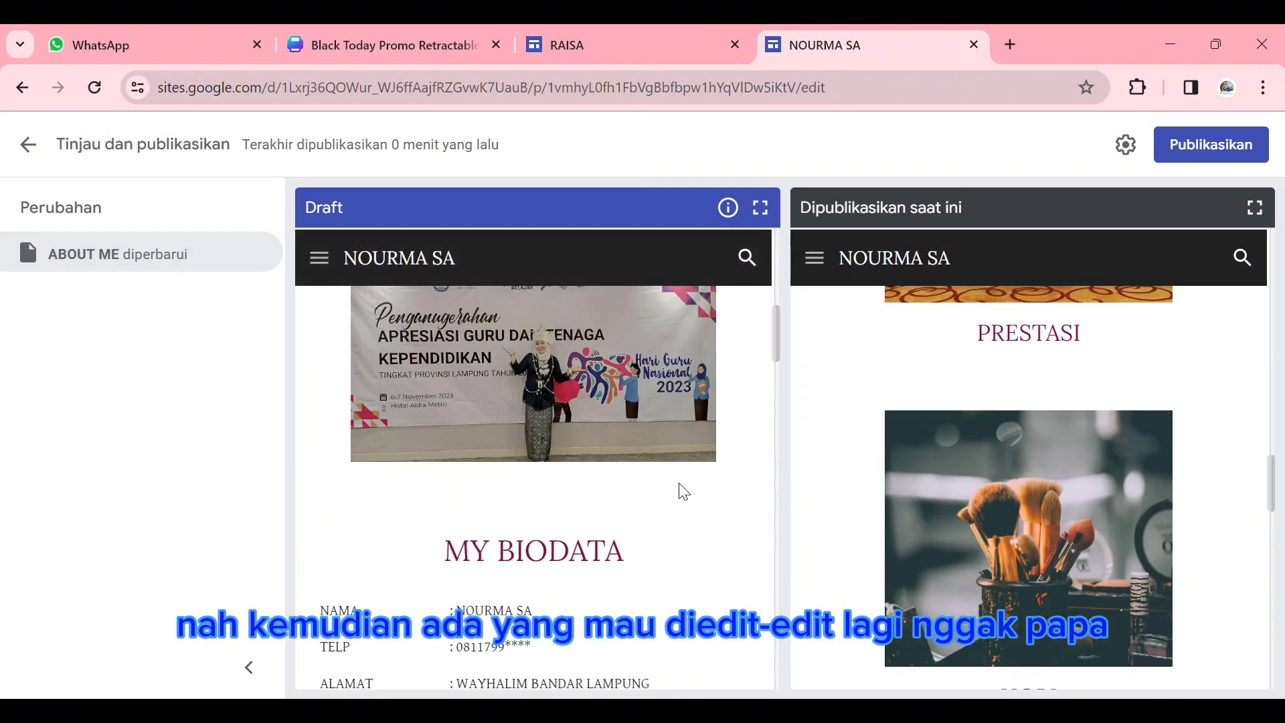
{"action": "scroll", "coordinate": [683, 492], "scroll_direction": "down", "scroll_amount": 10}
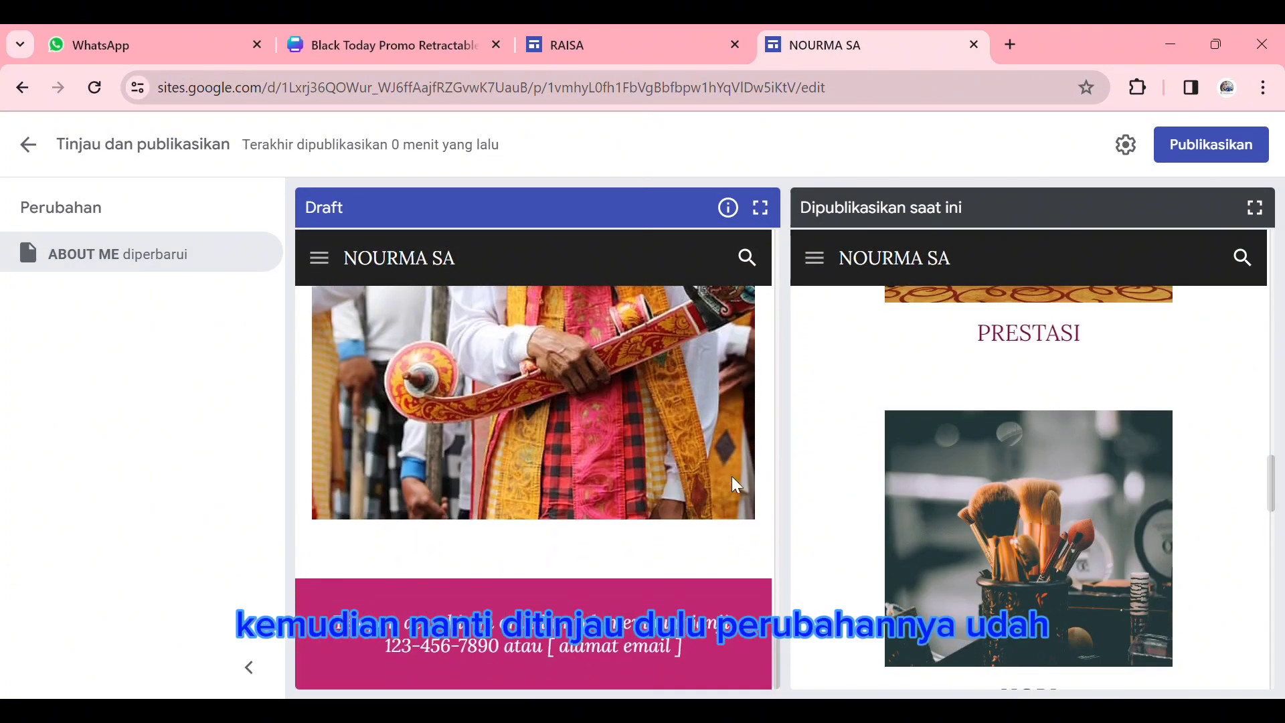
{"action": "scroll", "coordinate": [978, 502], "scroll_direction": "down", "scroll_amount": 5}
{"action": "scroll", "coordinate": [978, 502], "scroll_direction": "down", "scroll_amount": 10}
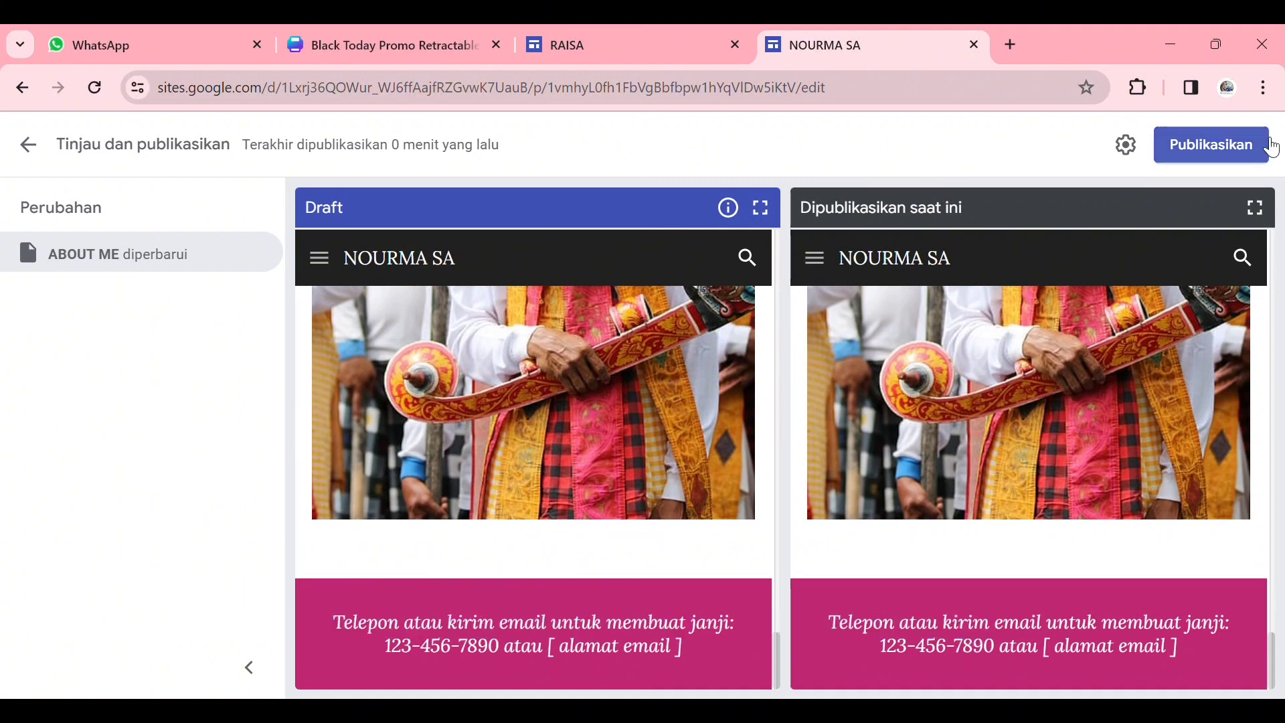
{"action": "left_click", "coordinate": [1231, 154]}
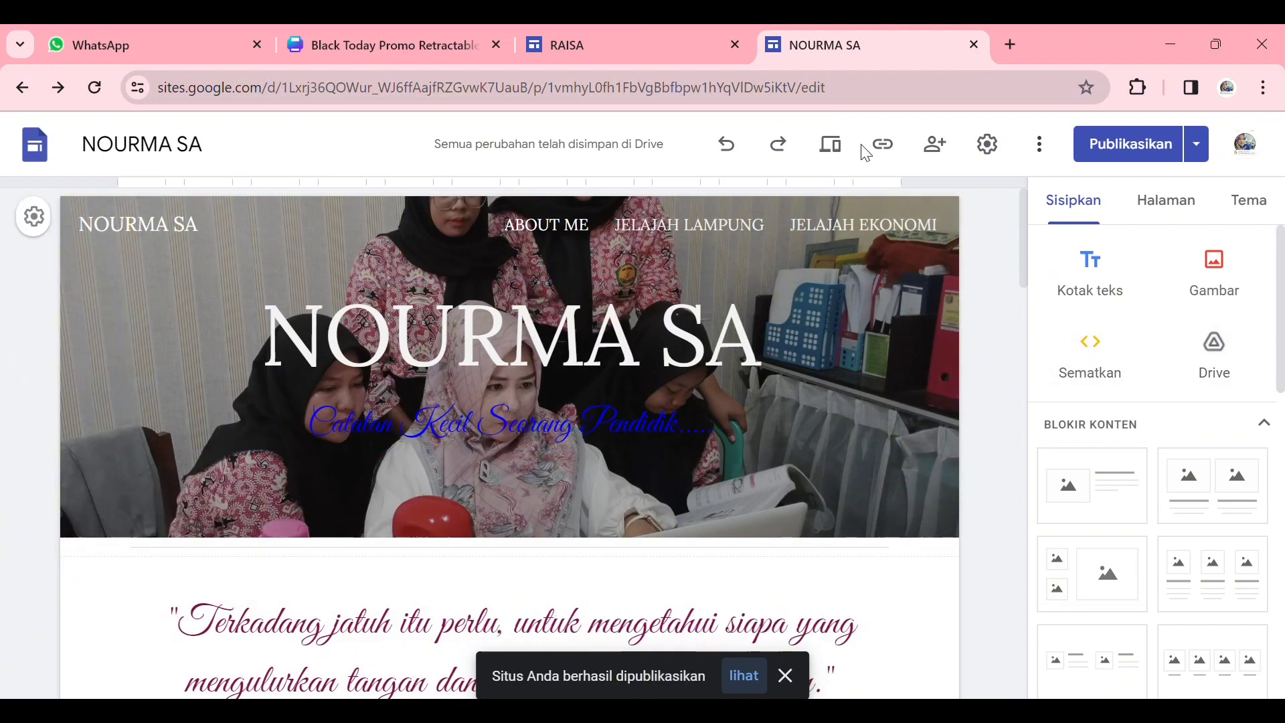
- Copy the link of the published site
{"action": "left_click", "coordinate": [988, 145]}
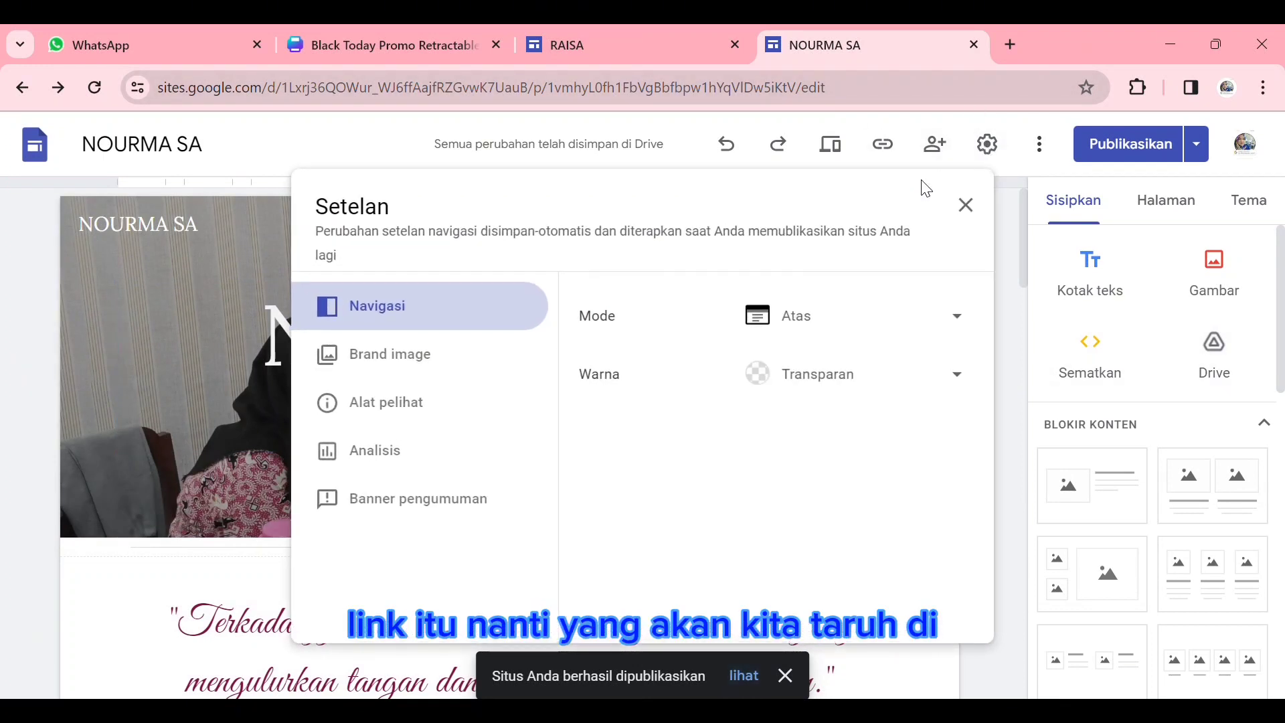
{"action": "left_click", "coordinate": [623, 139]}
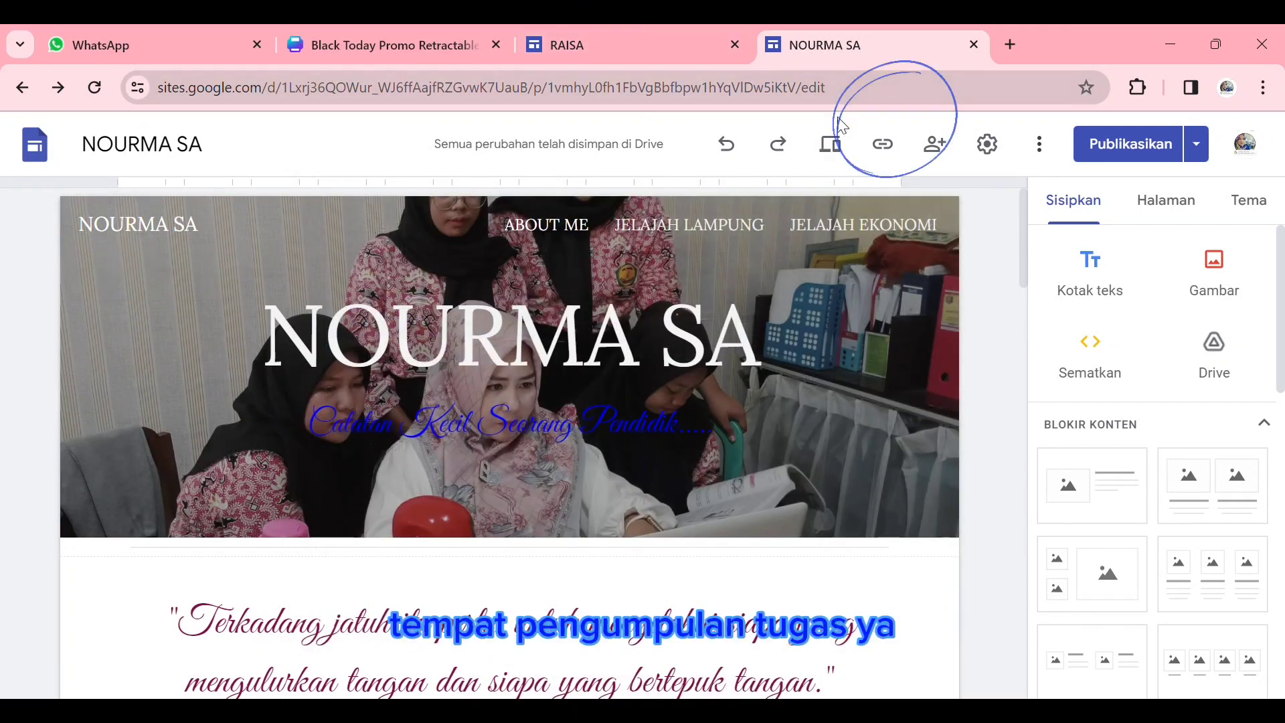
{"action": "left_click", "coordinate": [882, 144]}
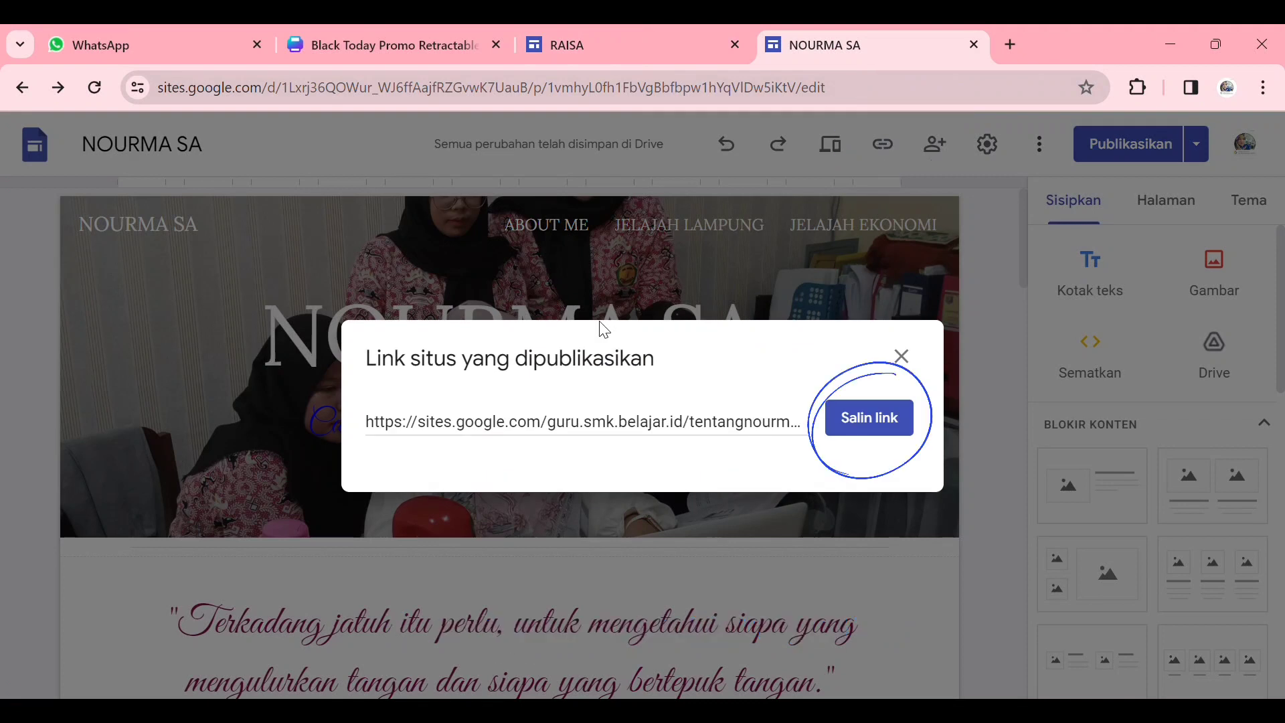
{"action": "left_click", "coordinate": [869, 422]}
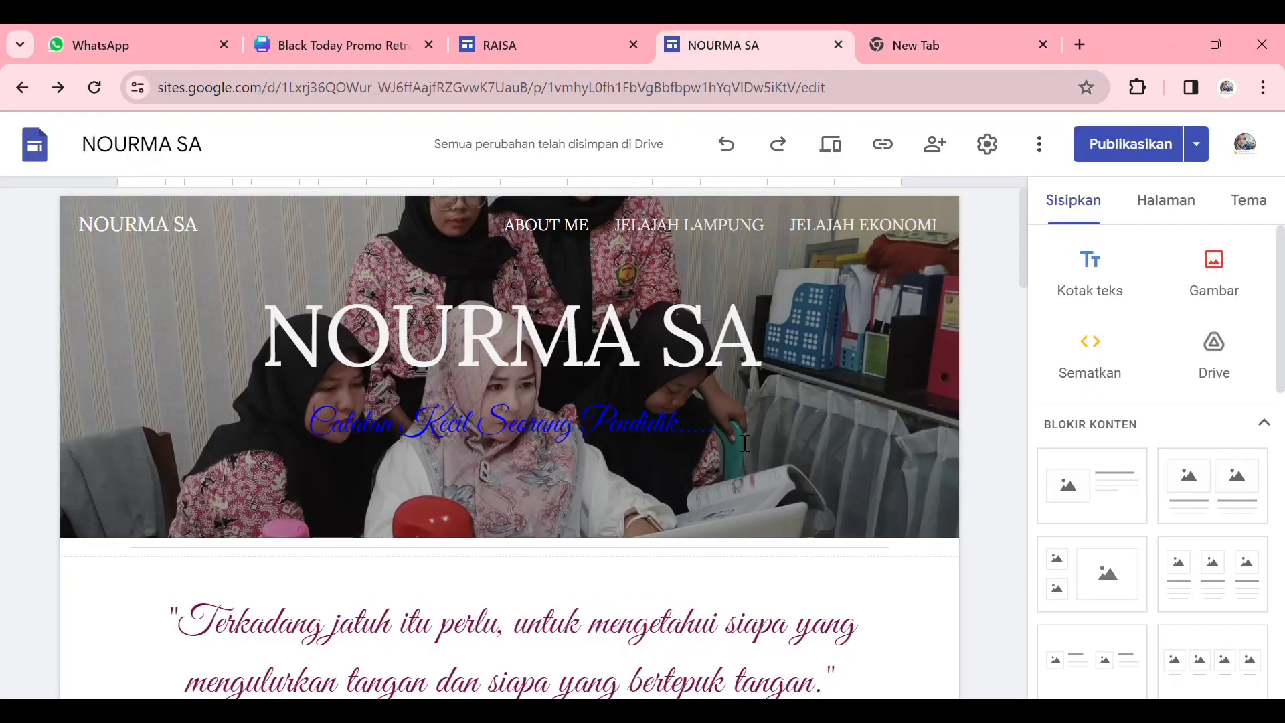
- Preview the site and look through the ABOUT ME page from its header to its footer
{"action": "scroll", "coordinate": [685, 409], "scroll_direction": "down", "scroll_amount": 5}
{"action": "scroll", "coordinate": [683, 405], "scroll_direction": "down", "scroll_amount": 5}
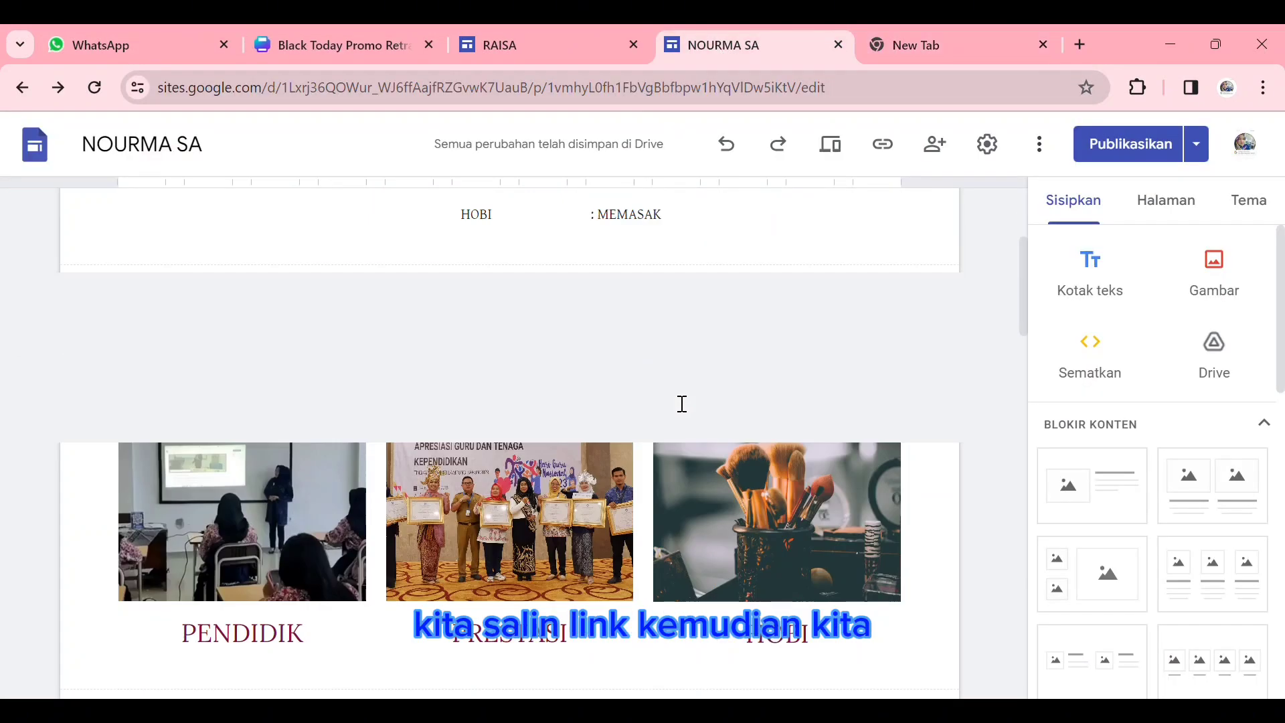
{"action": "scroll", "coordinate": [680, 400], "scroll_direction": "up", "scroll_amount": 10}
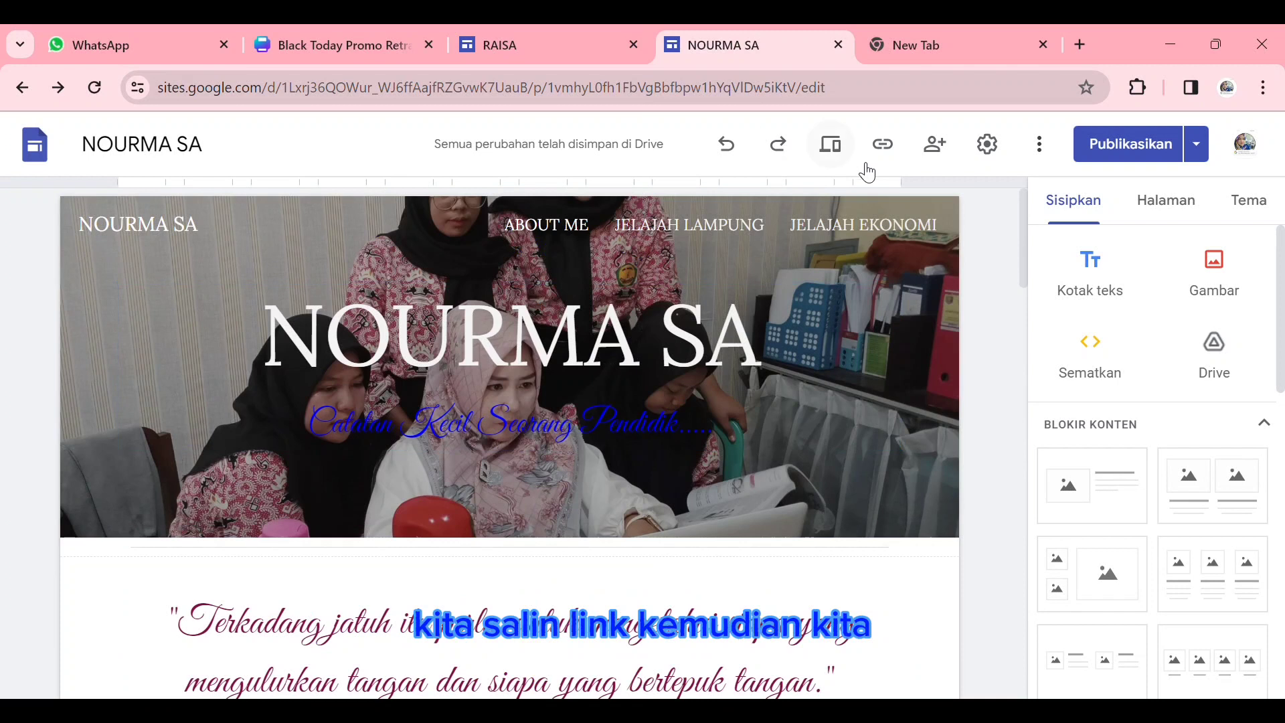
{"action": "left_click", "coordinate": [832, 152]}
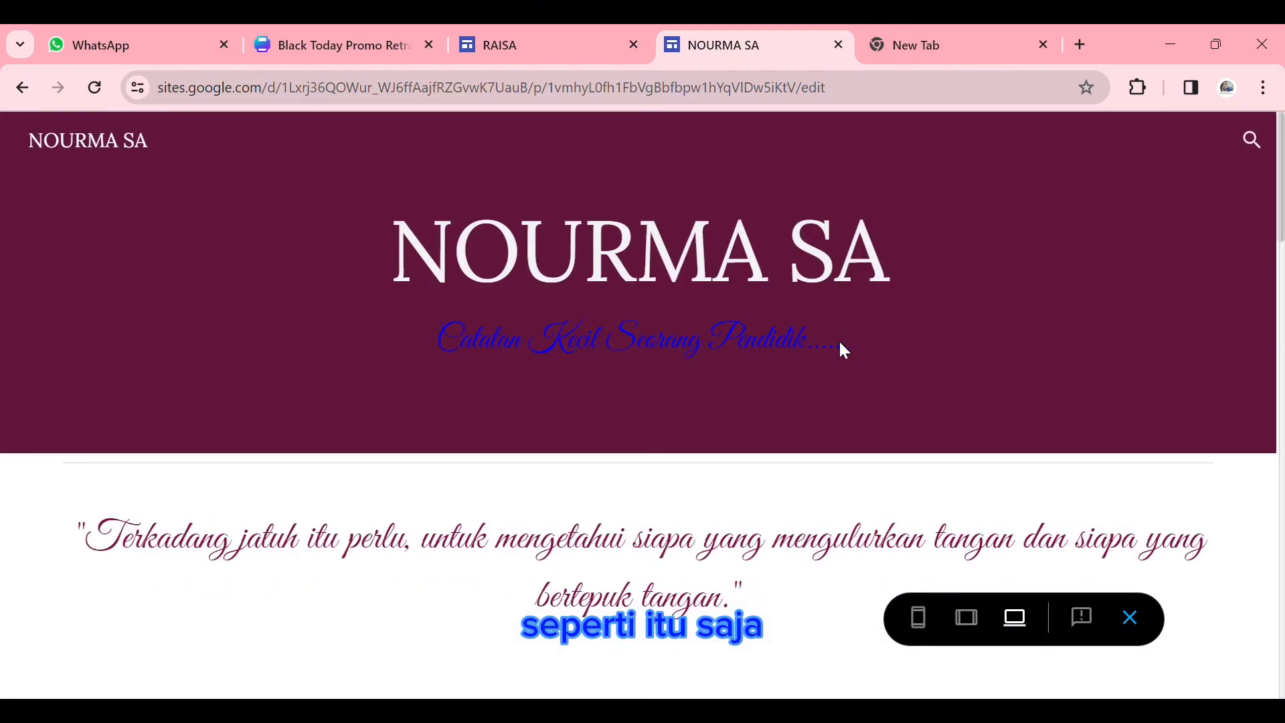
{"action": "scroll", "coordinate": [854, 360], "scroll_direction": "down", "scroll_amount": 20}
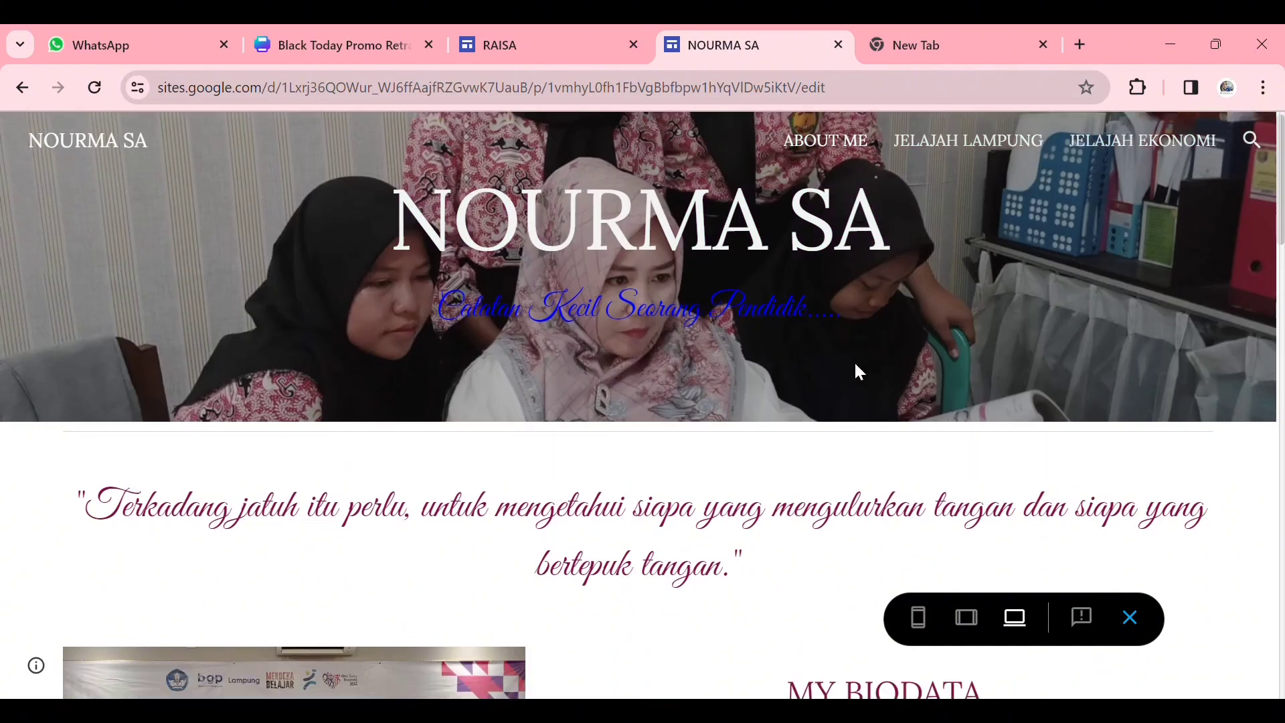
{"action": "scroll", "coordinate": [845, 382], "scroll_direction": "down", "scroll_amount": 2}
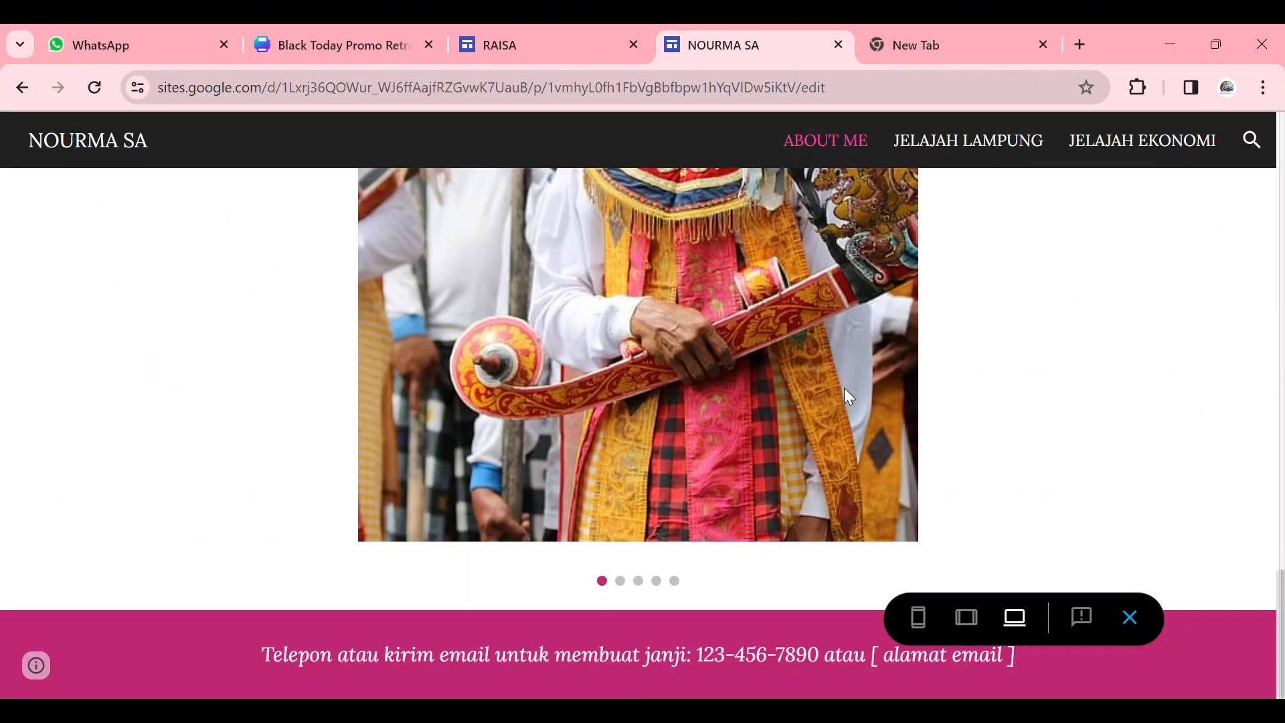
- Browse through the photos of the image carousel near the end of the previewed ABOUT ME page
{"action": "scroll", "coordinate": [845, 388], "scroll_direction": "up", "scroll_amount": 6}
{"action": "scroll", "coordinate": [844, 389], "scroll_direction": "down", "scroll_amount": 4}
{"action": "scroll", "coordinate": [702, 499], "scroll_direction": "down", "scroll_amount": 2}
{"action": "scroll", "coordinate": [907, 442], "scroll_direction": "up", "scroll_amount": 5}
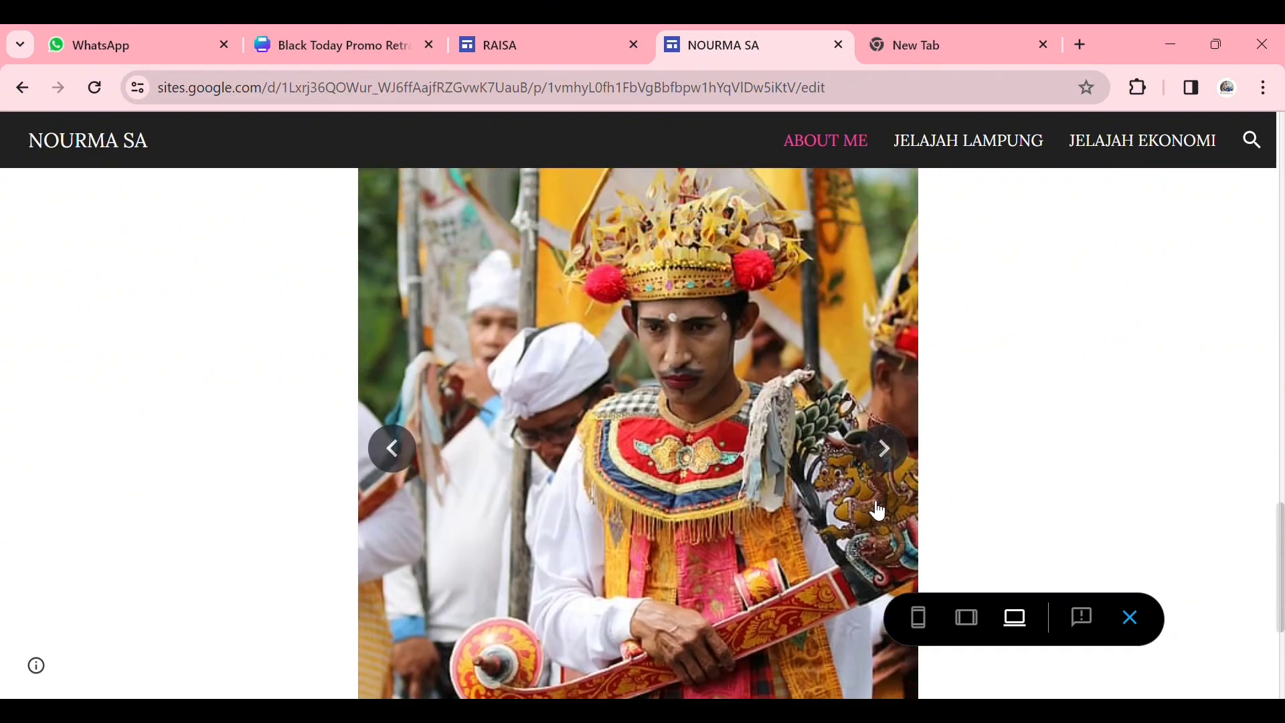
{"action": "left_click", "coordinate": [898, 467]}
{"action": "left_click", "coordinate": [897, 467]}
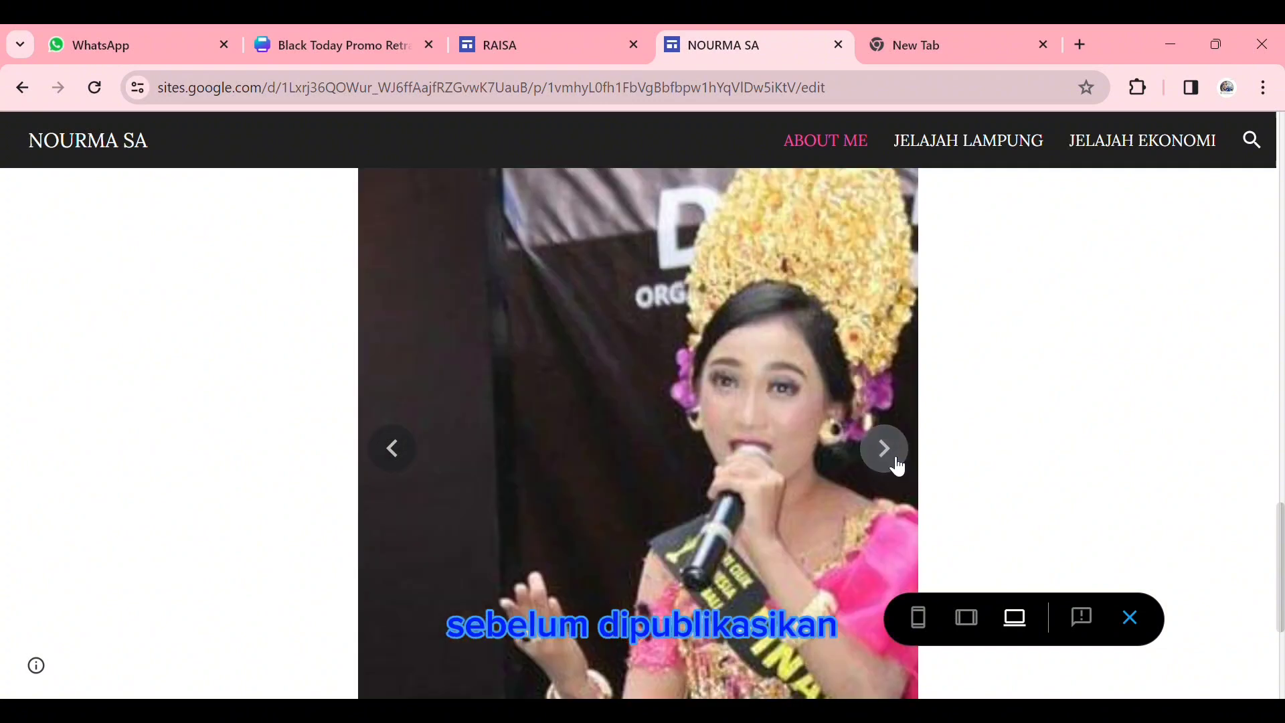
{"action": "left_click", "coordinate": [898, 462]}
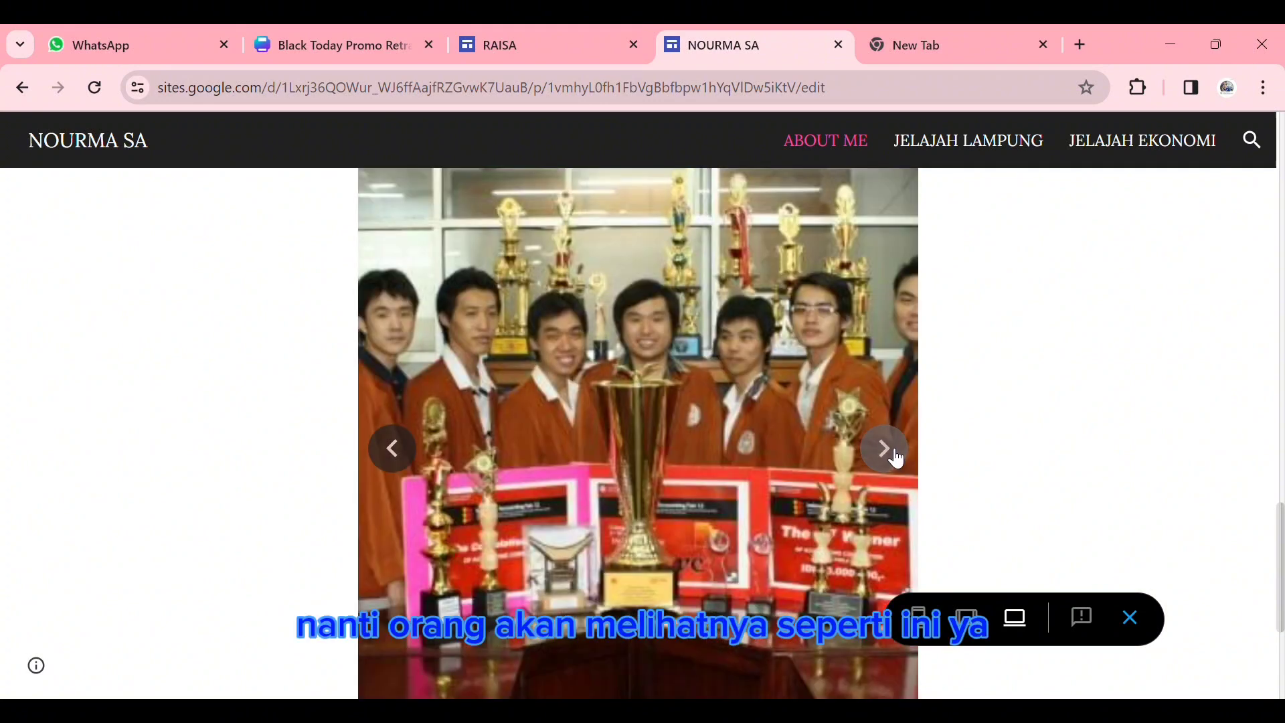
- Review the previewed ABOUT ME page's photo columns, biodata, social media icons and header
{"action": "scroll", "coordinate": [897, 460], "scroll_direction": "up", "scroll_amount": 10}
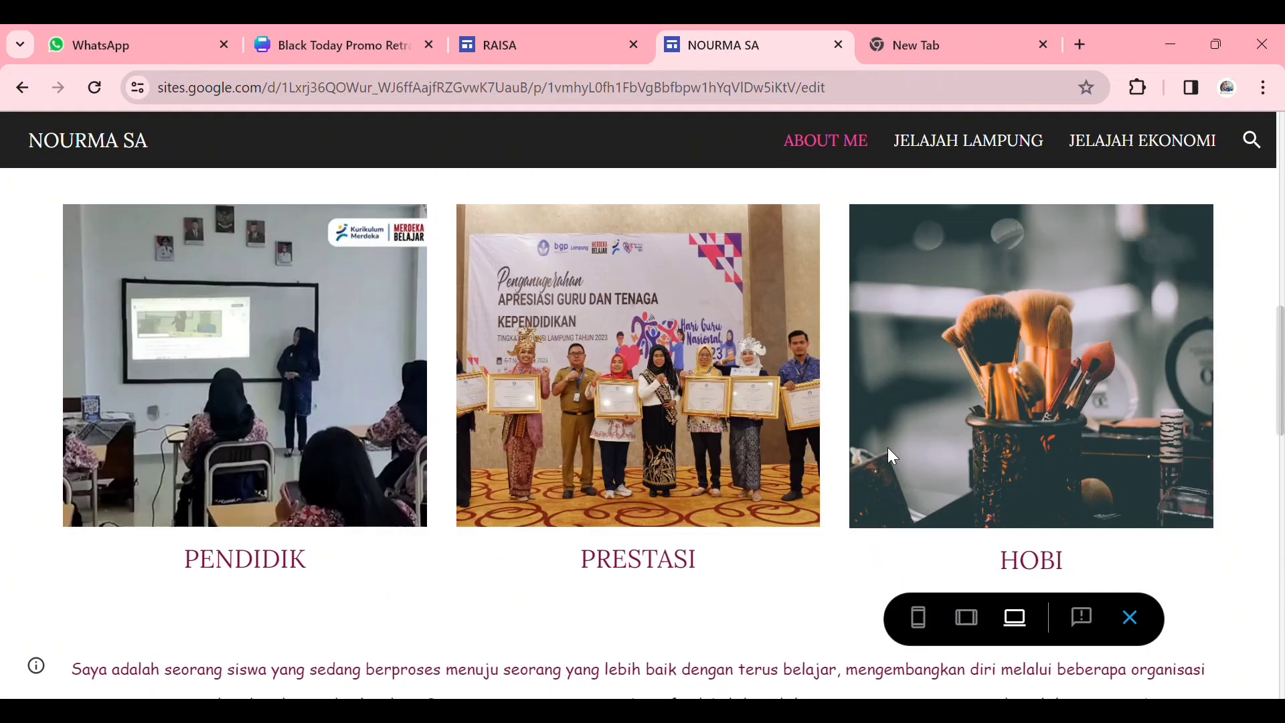
{"action": "scroll", "coordinate": [889, 449], "scroll_direction": "up", "scroll_amount": 5}
{"action": "scroll", "coordinate": [893, 458], "scroll_direction": "up", "scroll_amount": 2}
{"action": "scroll", "coordinate": [893, 458], "scroll_direction": "down", "scroll_amount": 2}
{"action": "scroll", "coordinate": [893, 458], "scroll_direction": "up", "scroll_amount": 5}
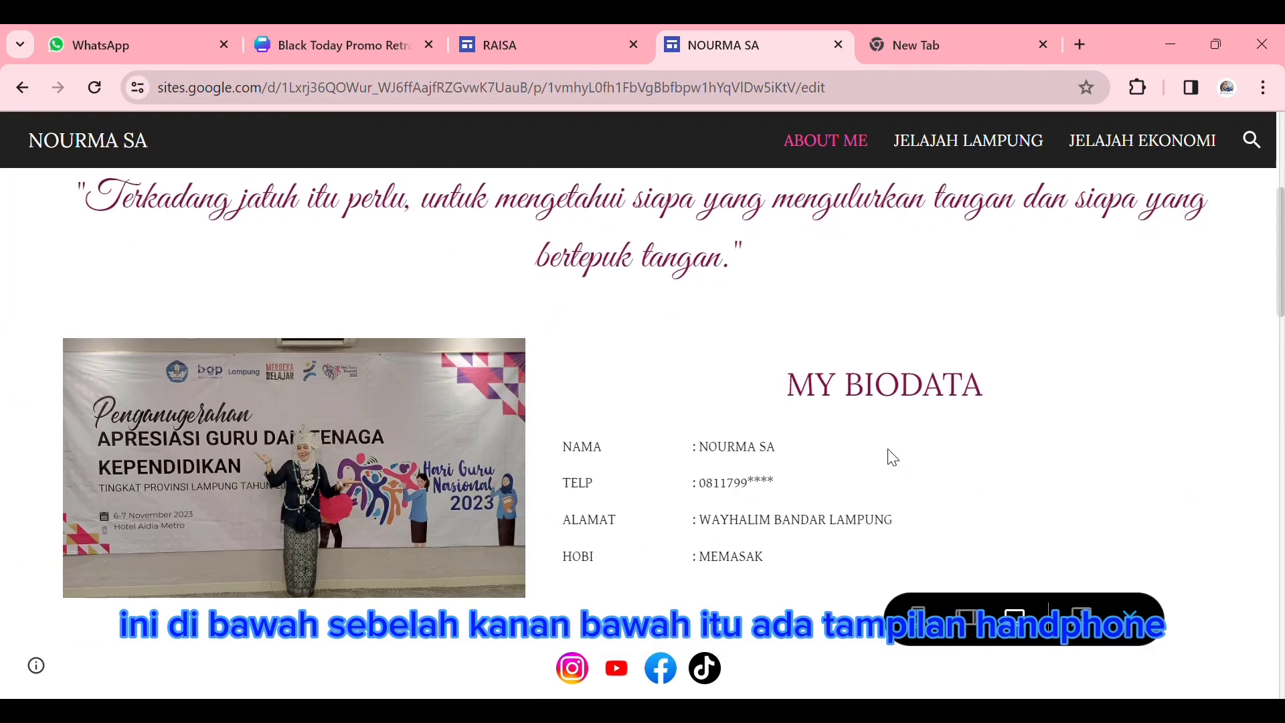
{"action": "scroll", "coordinate": [895, 461], "scroll_direction": "down", "scroll_amount": 1}
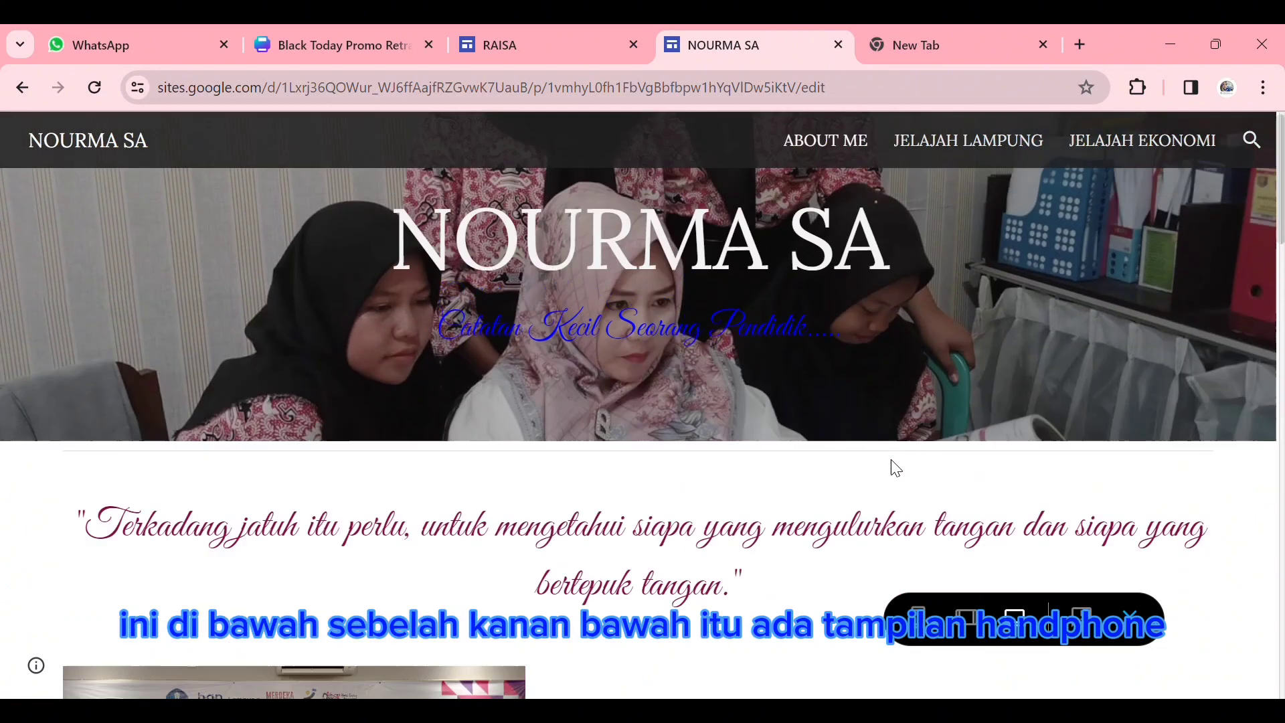
{"action": "scroll", "coordinate": [890, 464], "scroll_direction": "down", "scroll_amount": 5}
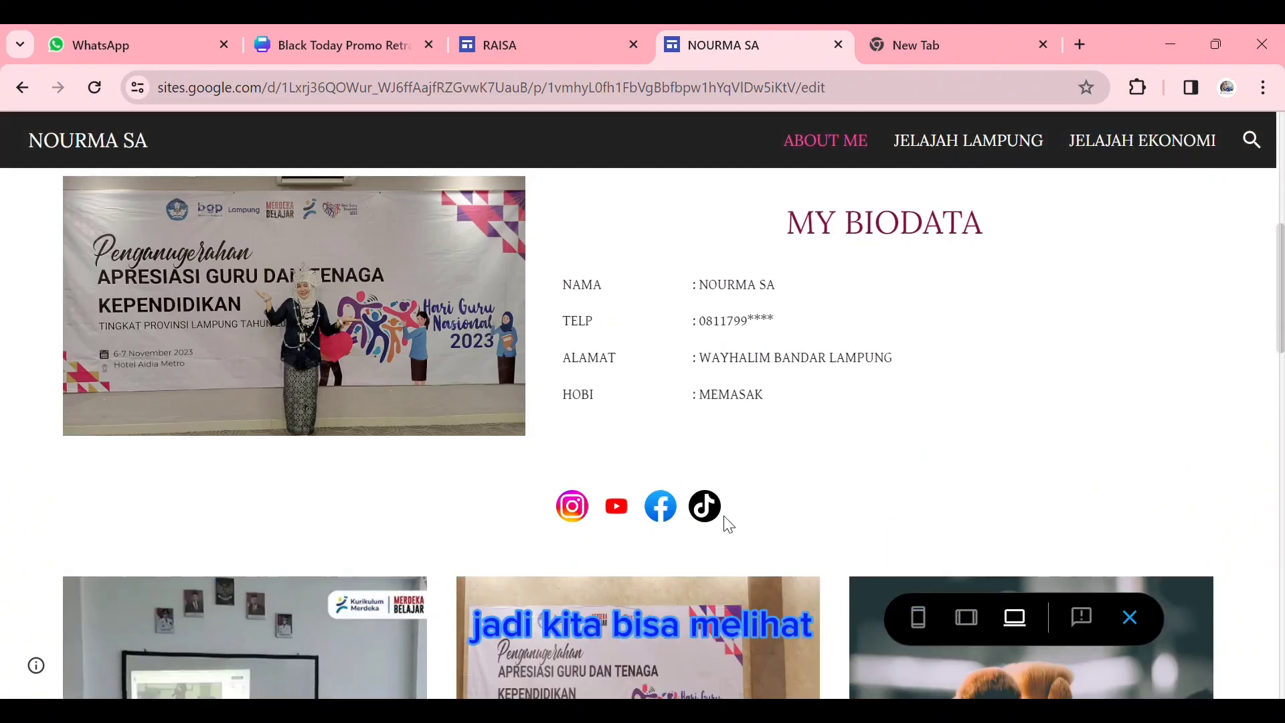
{"action": "scroll", "coordinate": [709, 516], "scroll_direction": "up", "scroll_amount": 5}
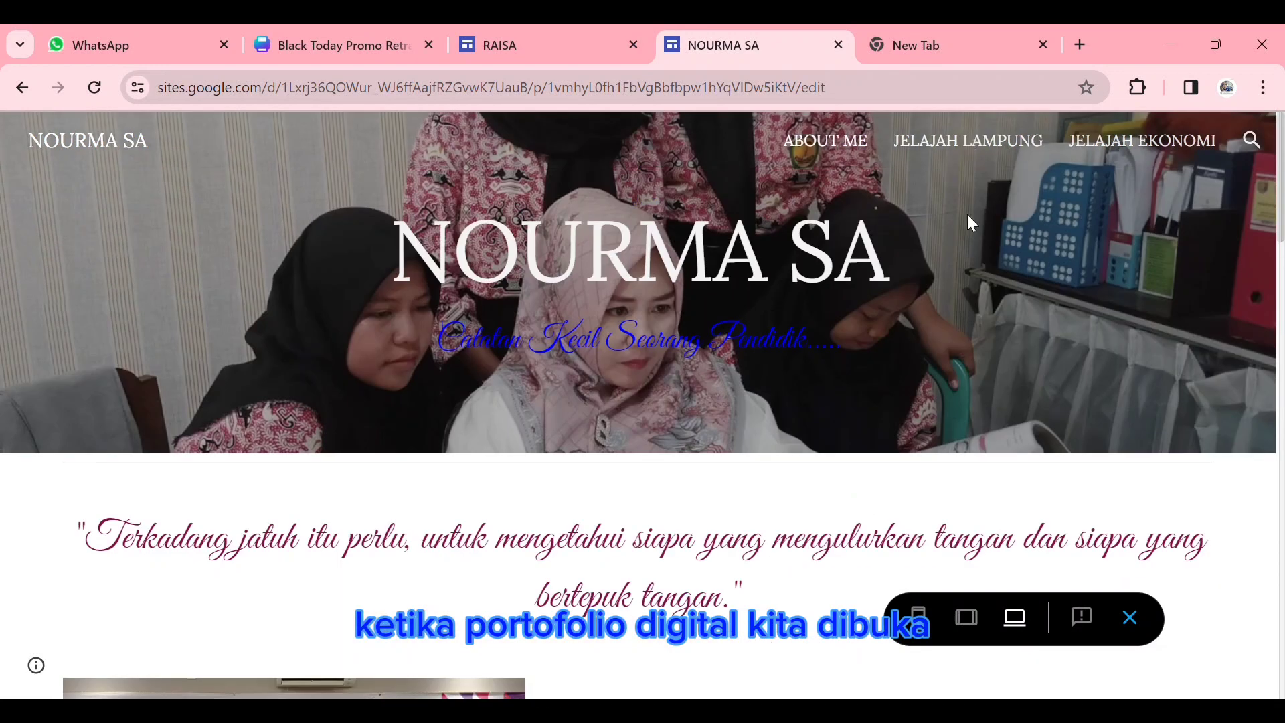
- Open the JELAJAH LAMPUNG page in the preview and examine its header, landmark photo, traditional clothing, dance and food sections
{"action": "left_click", "coordinate": [968, 140]}
{"action": "scroll", "coordinate": [887, 419], "scroll_direction": "down", "scroll_amount": 4}
{"action": "scroll", "coordinate": [887, 419], "scroll_direction": "up", "scroll_amount": 3}
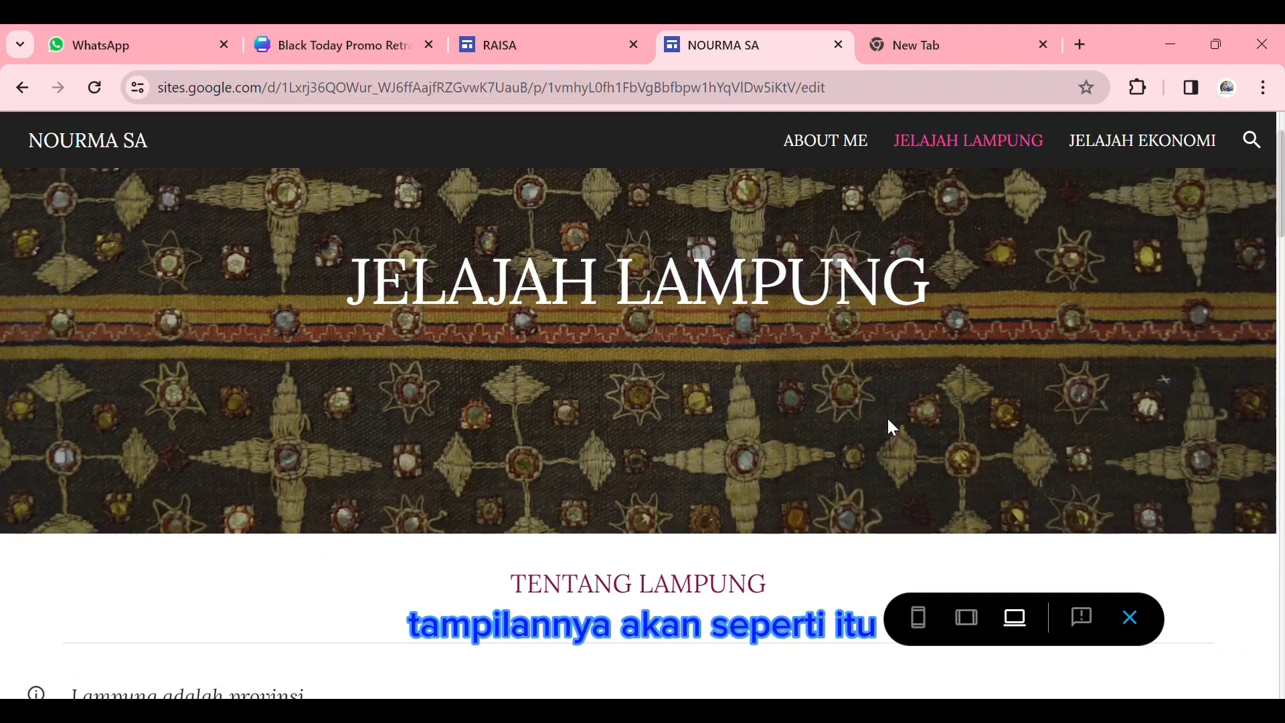
{"action": "scroll", "coordinate": [890, 423], "scroll_direction": "down", "scroll_amount": 20}
{"action": "scroll", "coordinate": [891, 426], "scroll_direction": "up", "scroll_amount": 11}
{"action": "scroll", "coordinate": [998, 453], "scroll_direction": "down", "scroll_amount": 5}
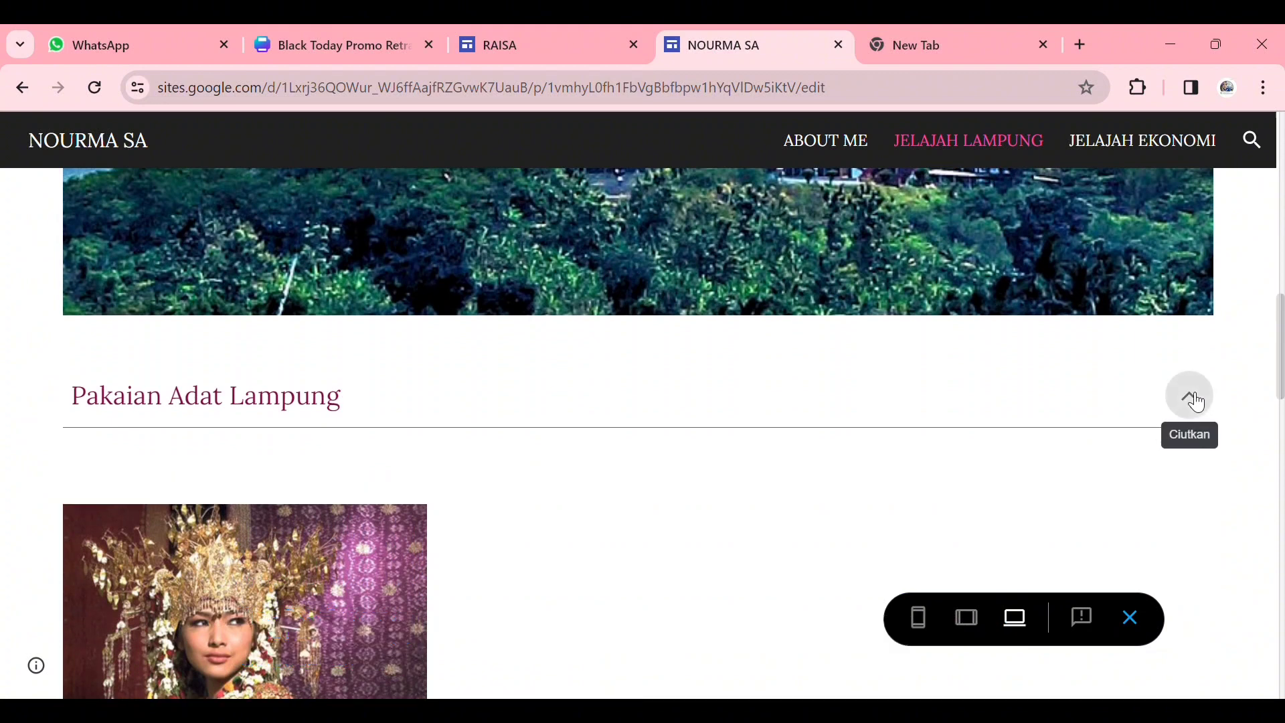
{"action": "scroll", "coordinate": [1196, 402], "scroll_direction": "down", "scroll_amount": 15}
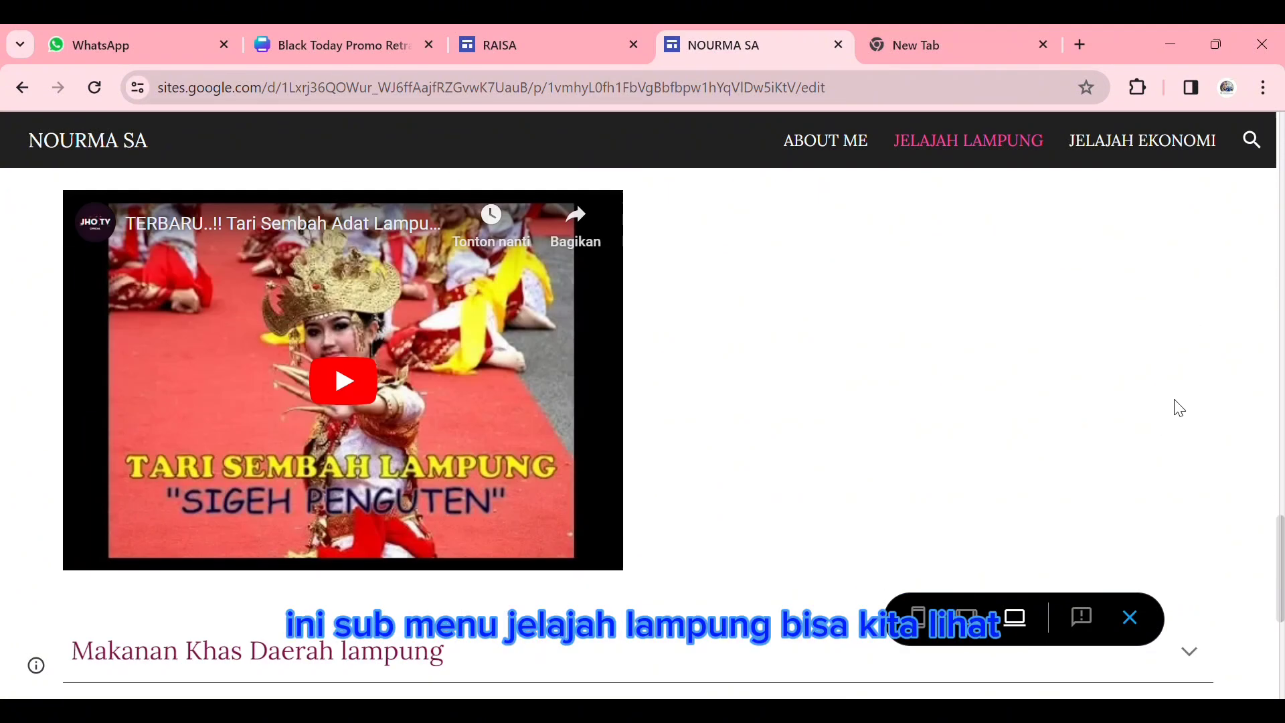
{"action": "scroll", "coordinate": [1177, 409], "scroll_direction": "down", "scroll_amount": 5}
{"action": "scroll", "coordinate": [1180, 413], "scroll_direction": "up", "scroll_amount": 15}
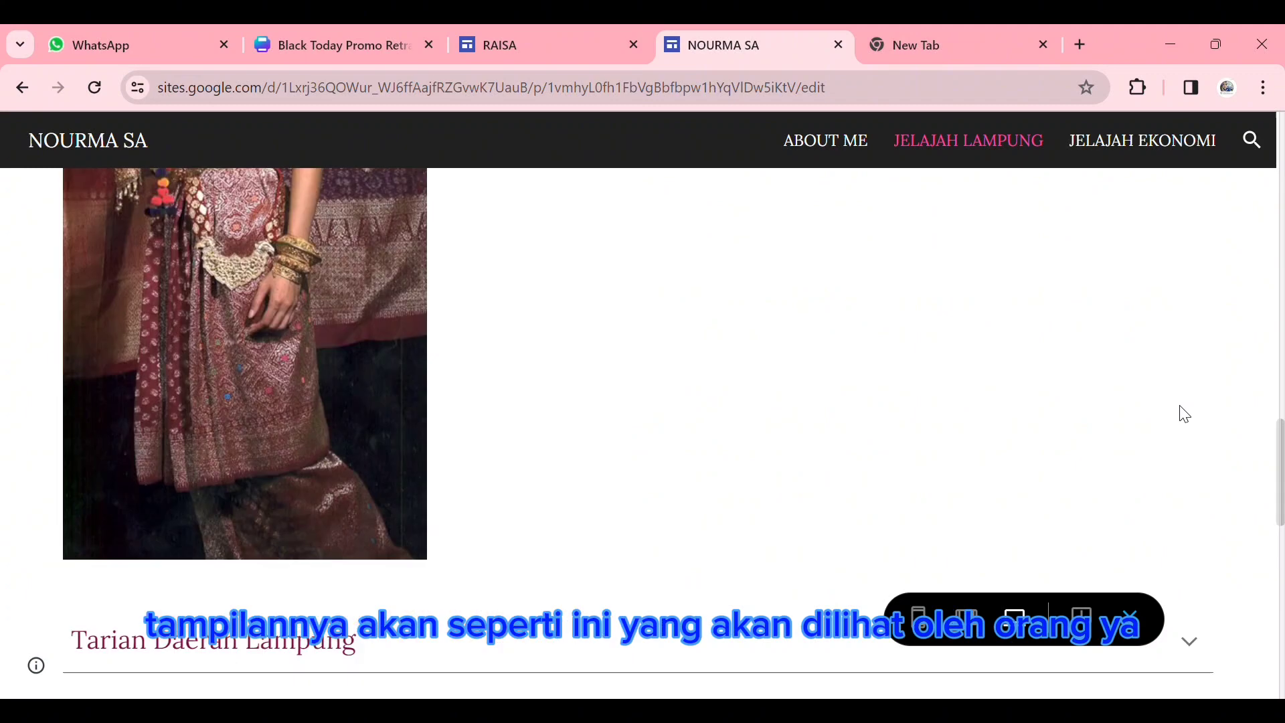
{"action": "scroll", "coordinate": [1127, 419], "scroll_direction": "up", "scroll_amount": 6}
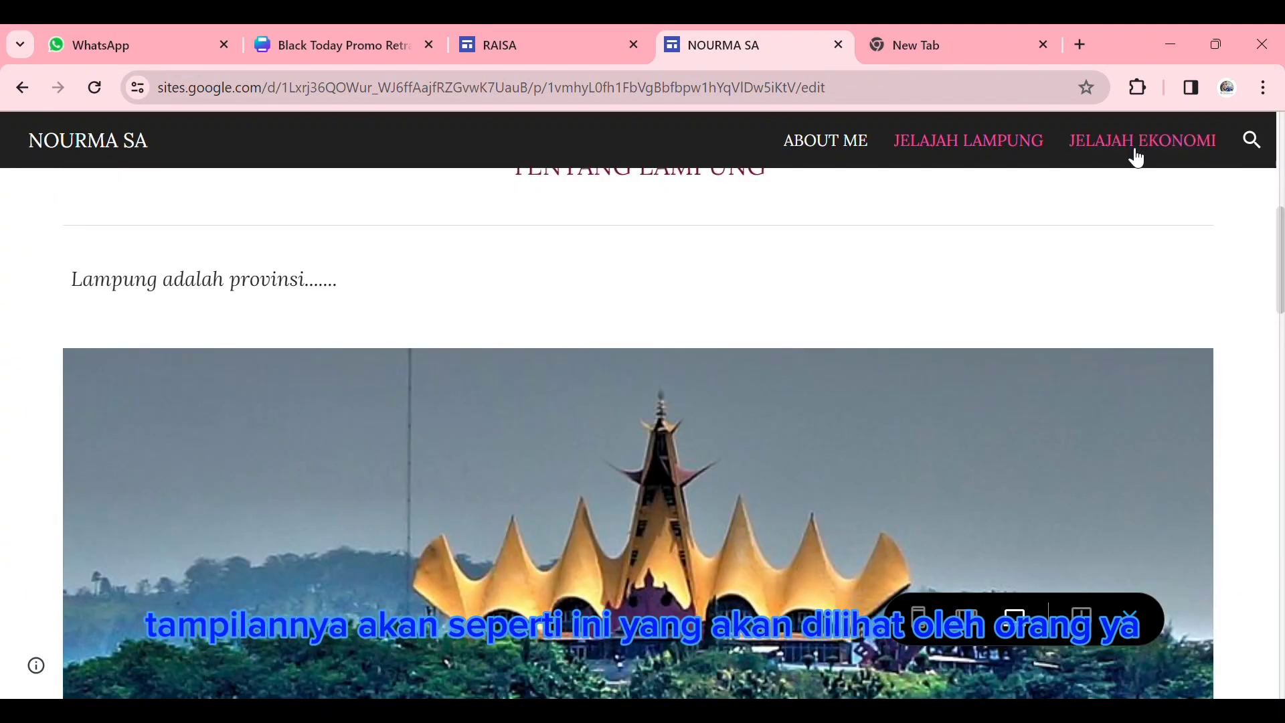
- Look over the JELAJAH EKONOMI page in the preview and return to the ABOUT ME page
{"action": "left_click", "coordinate": [1137, 153]}
{"action": "scroll", "coordinate": [754, 356], "scroll_direction": "down", "scroll_amount": 5}
{"action": "scroll", "coordinate": [751, 362], "scroll_direction": "up", "scroll_amount": 5}
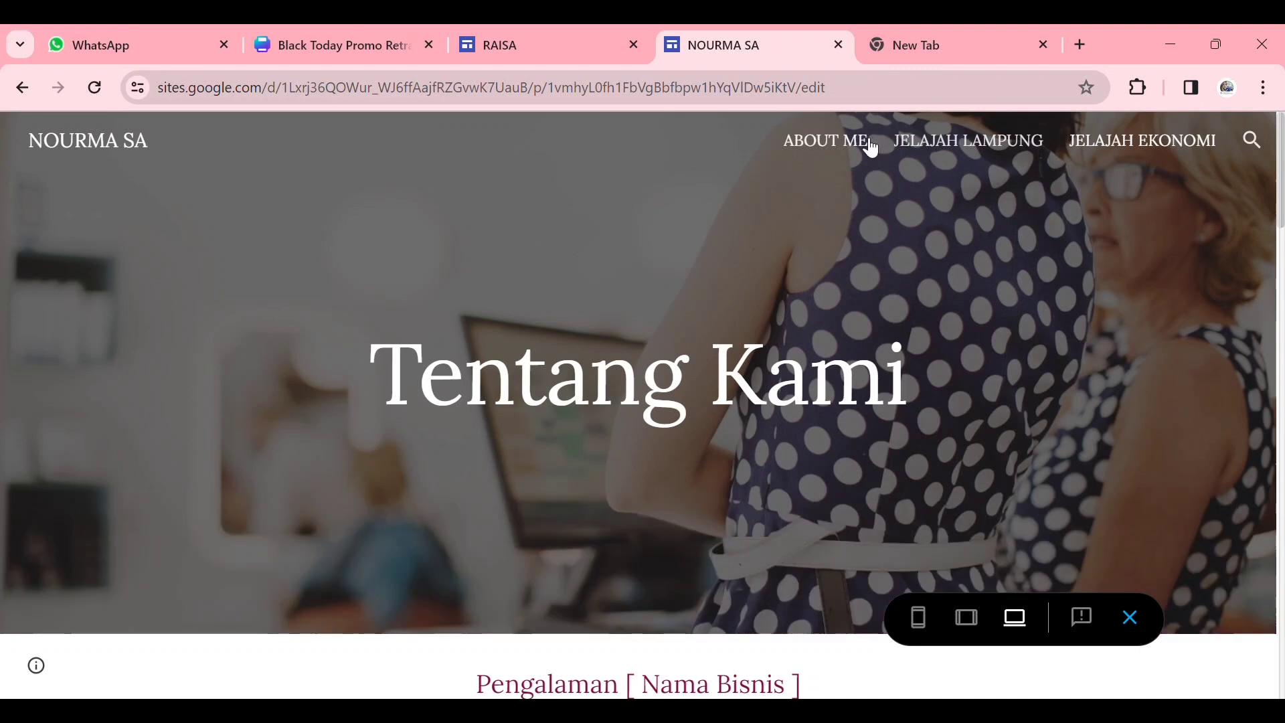
{"action": "left_click", "coordinate": [826, 142]}
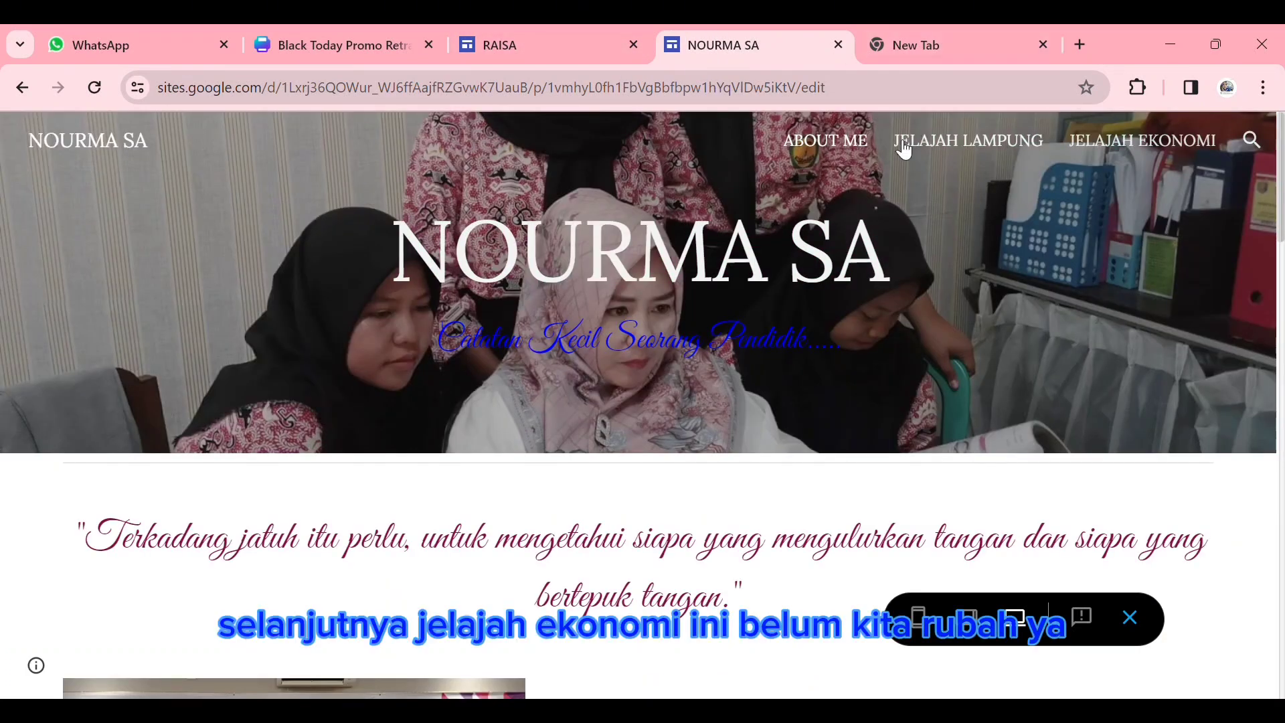
- Preview the ABOUT ME page in the phone layout and examine it down to the footer
{"action": "left_click", "coordinate": [918, 616]}
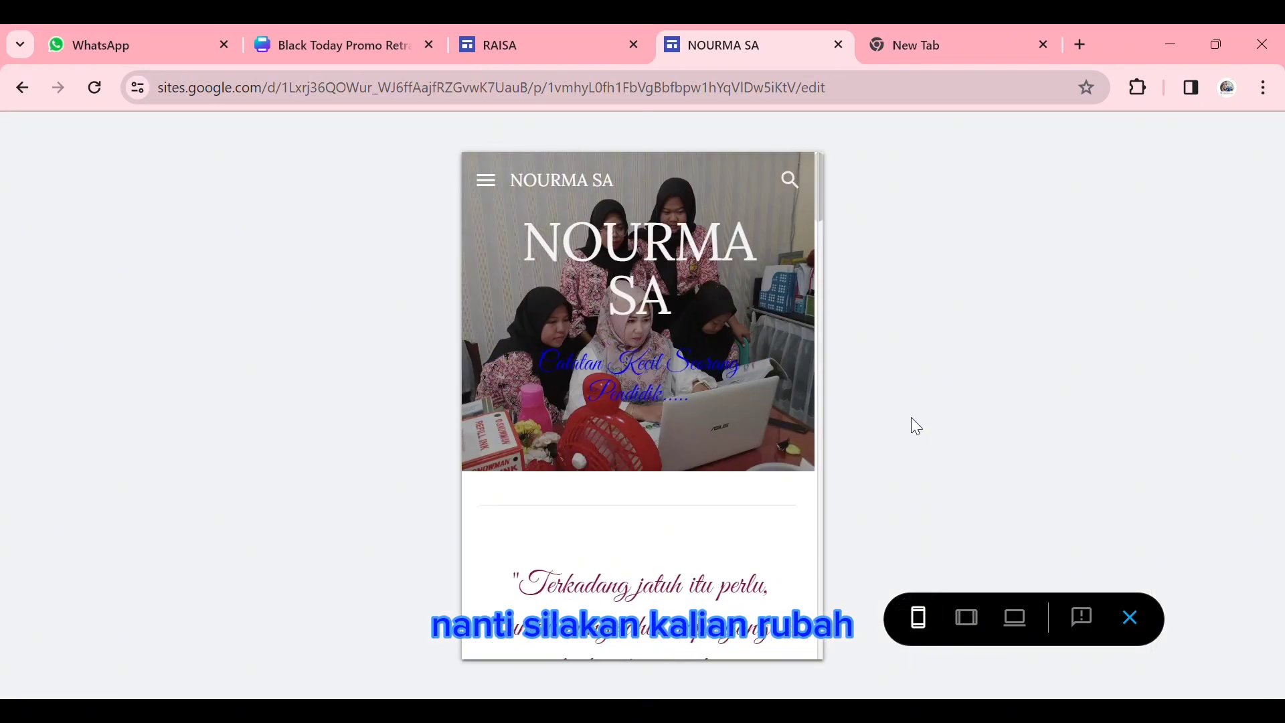
{"action": "scroll", "coordinate": [812, 420], "scroll_direction": "down", "scroll_amount": 15}
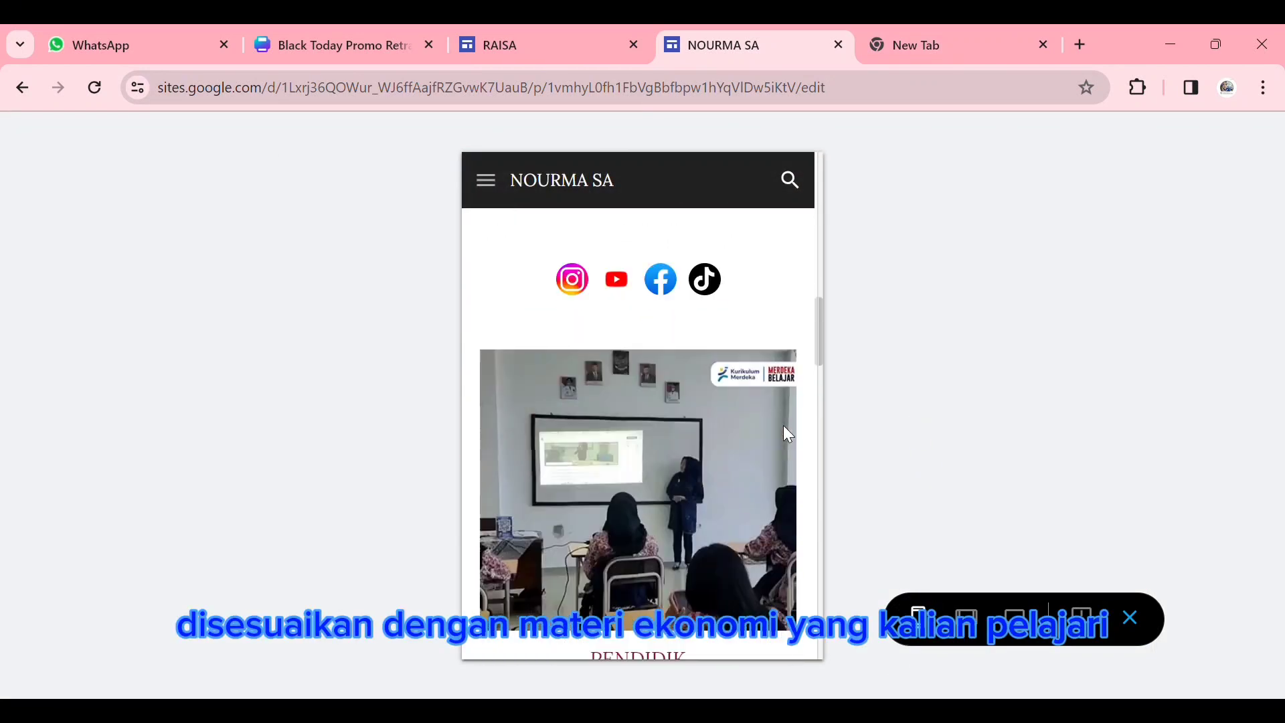
{"action": "scroll", "coordinate": [783, 428], "scroll_direction": "down", "scroll_amount": 10}
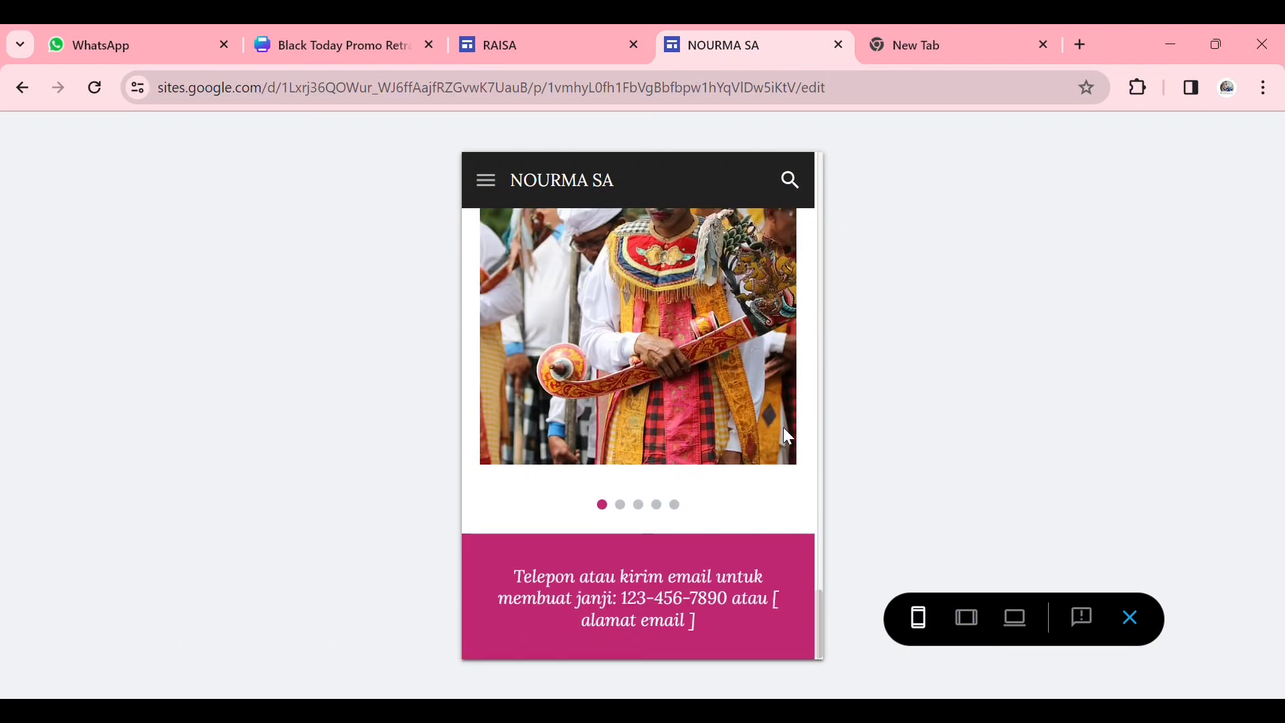
{"action": "scroll", "coordinate": [784, 429], "scroll_direction": "up", "scroll_amount": 10}
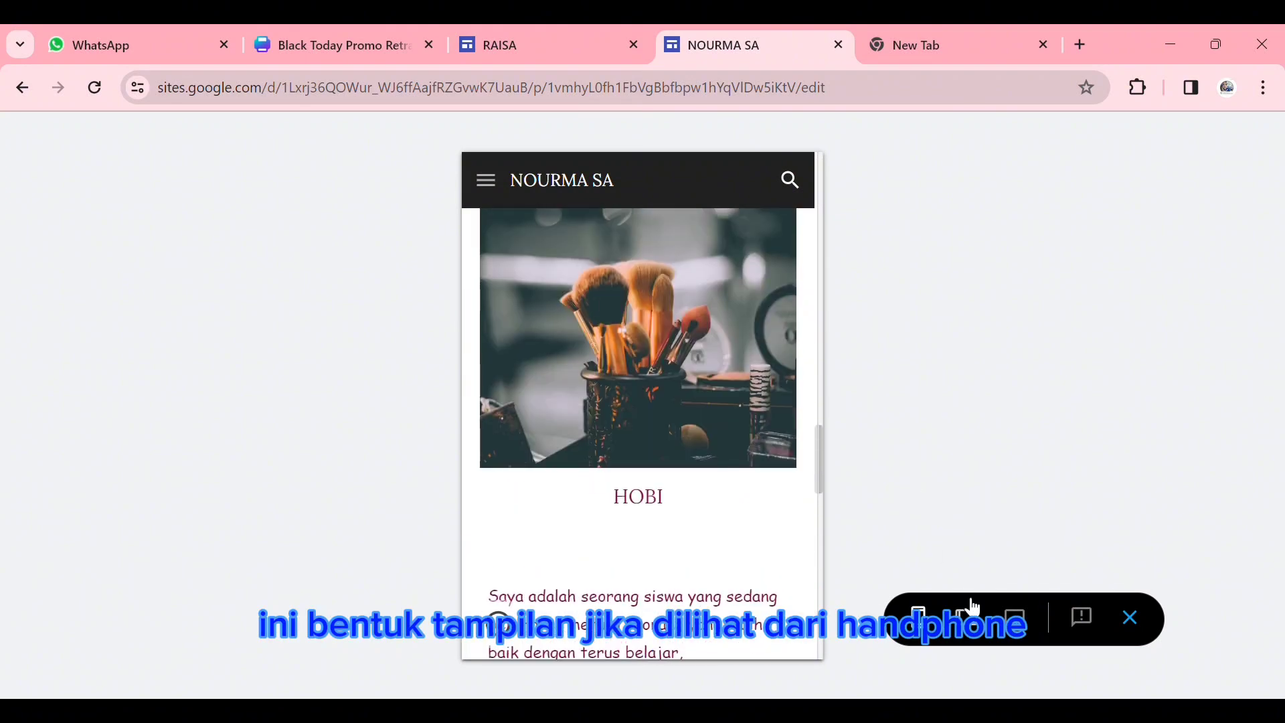
- Preview the ABOUT ME page in the tablet layout and examine its biodata and photo sections
{"action": "left_click", "coordinate": [969, 615]}
{"action": "scroll", "coordinate": [685, 376], "scroll_direction": "up", "scroll_amount": 5}
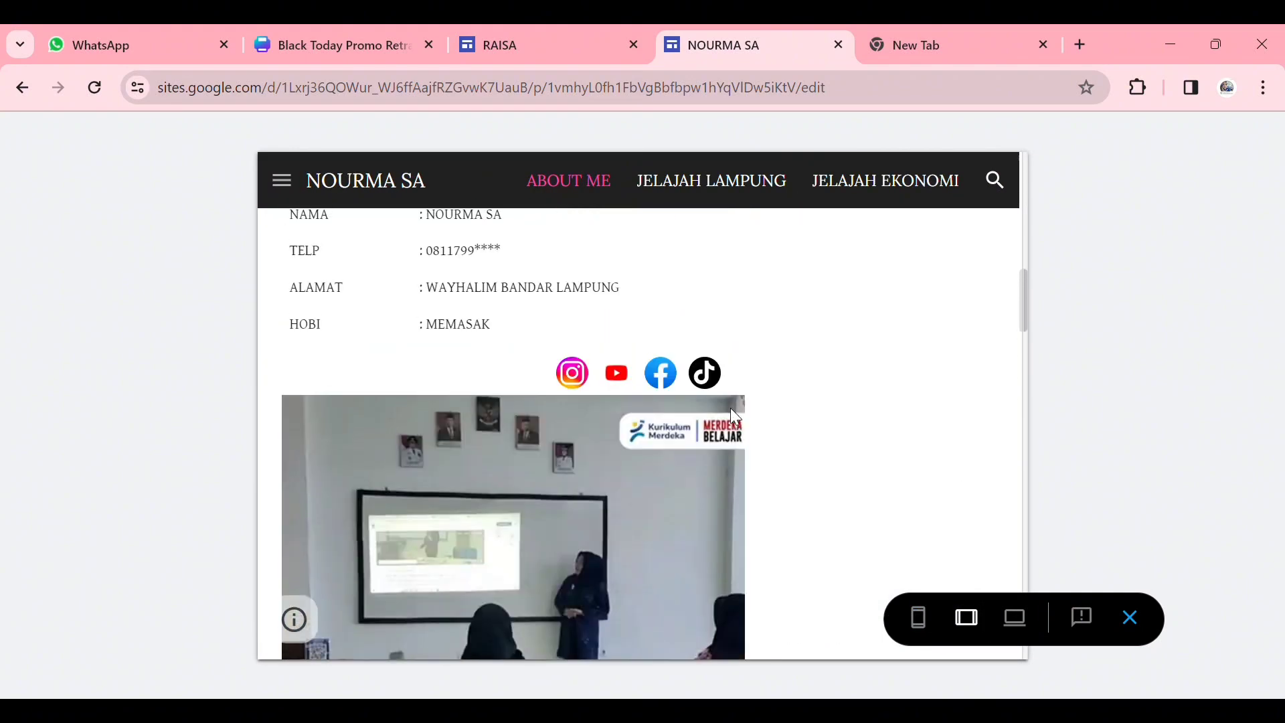
{"action": "scroll", "coordinate": [731, 408], "scroll_direction": "up", "scroll_amount": 3}
{"action": "scroll", "coordinate": [733, 408], "scroll_direction": "down", "scroll_amount": 8}
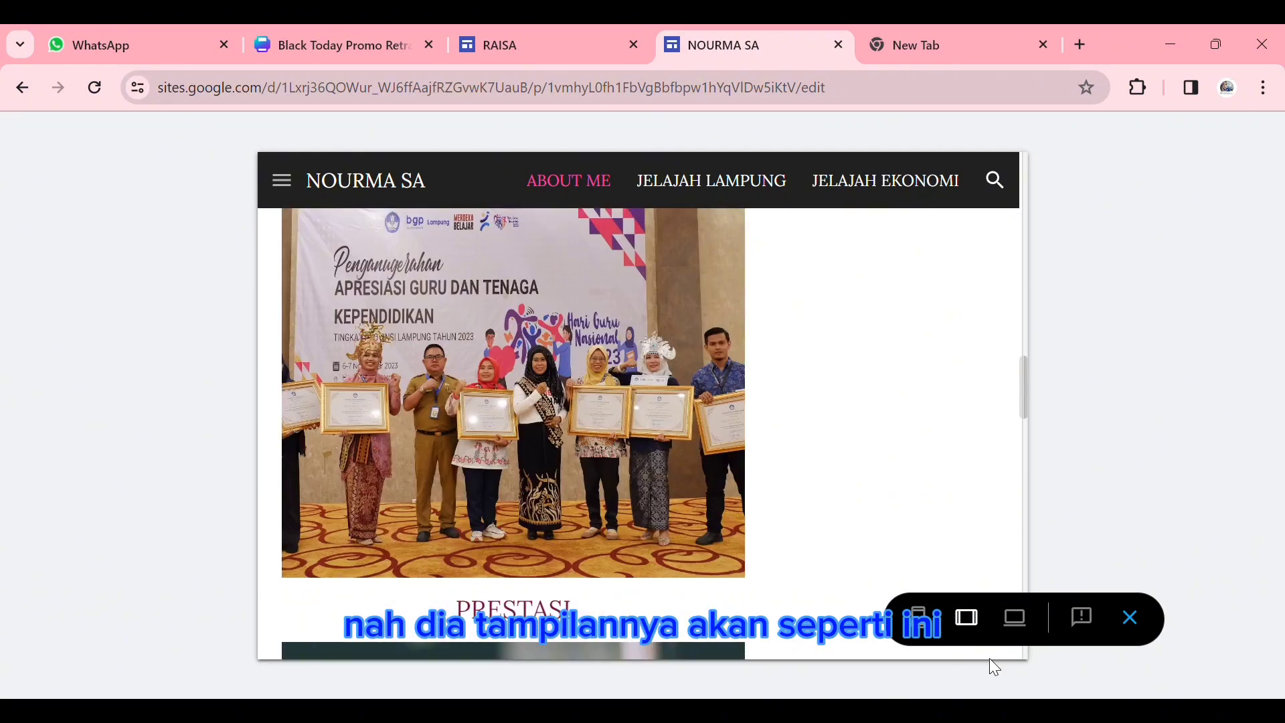
- Switch the preview back to the large-screen layout and view the ABOUT ME page's header
{"action": "left_click", "coordinate": [1014, 617]}
{"action": "scroll", "coordinate": [854, 450], "scroll_direction": "up", "scroll_amount": 10}
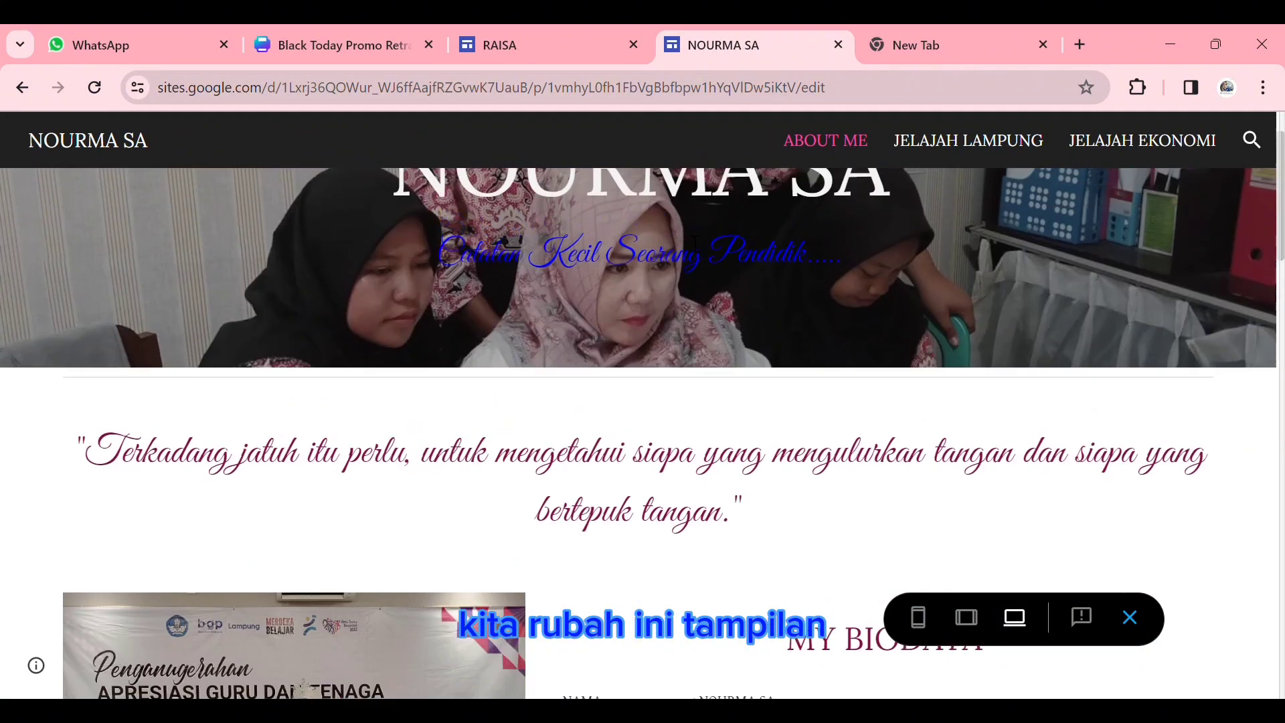
{"action": "scroll", "coordinate": [694, 243], "scroll_direction": "up", "scroll_amount": 2}
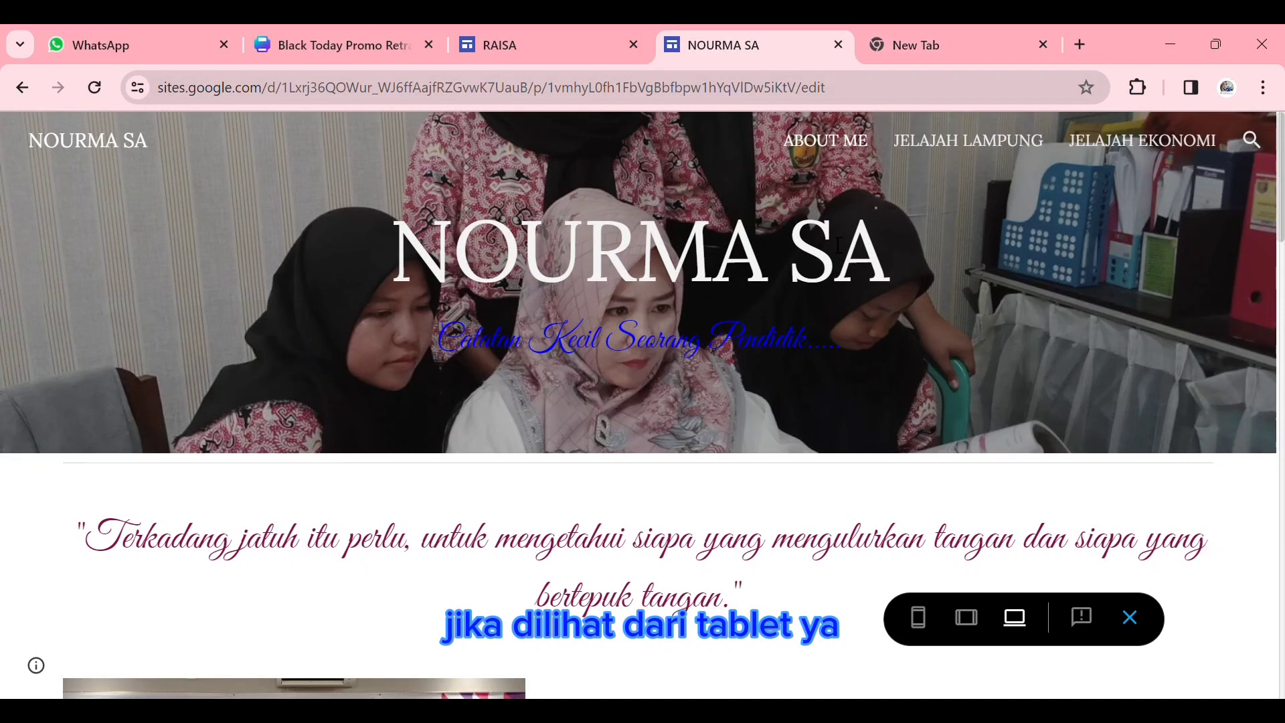